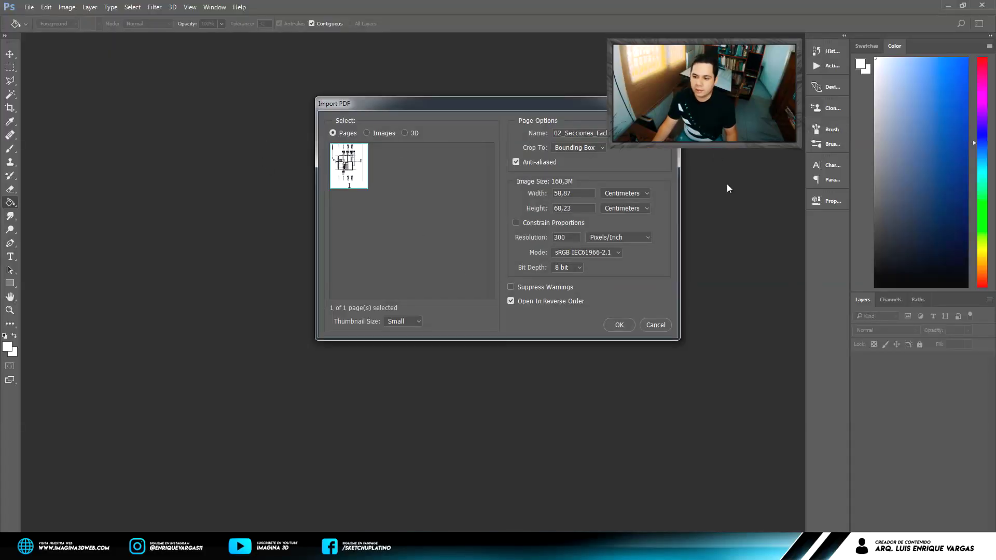
Import the section PDF page at 300 pixels/inch, keeping its 58,87 × 68,23 cm size.
{"action": "left_click_drag", "start_coordinate": [475, 100], "coordinate": [415, 85]}
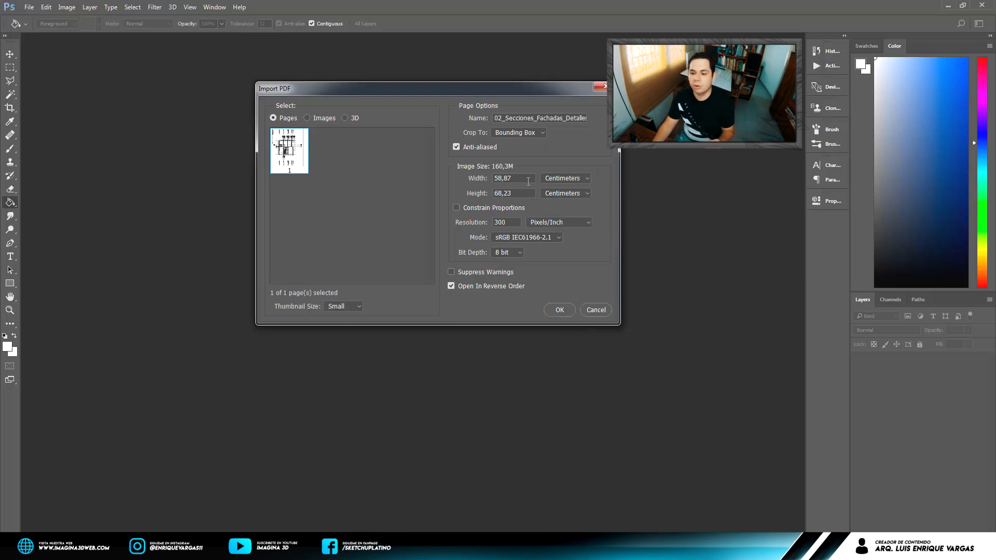
{"action": "double_click", "coordinate": [507, 178]}
{"action": "key", "text": "BackSpace"}
{"action": "key", "text": "Tab"}
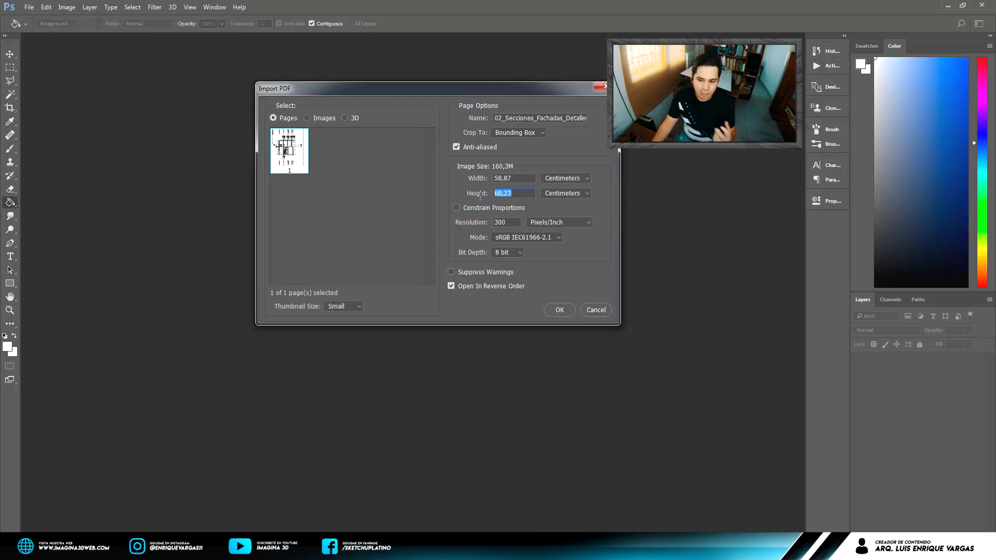
{"action": "key", "text": "Tab"}
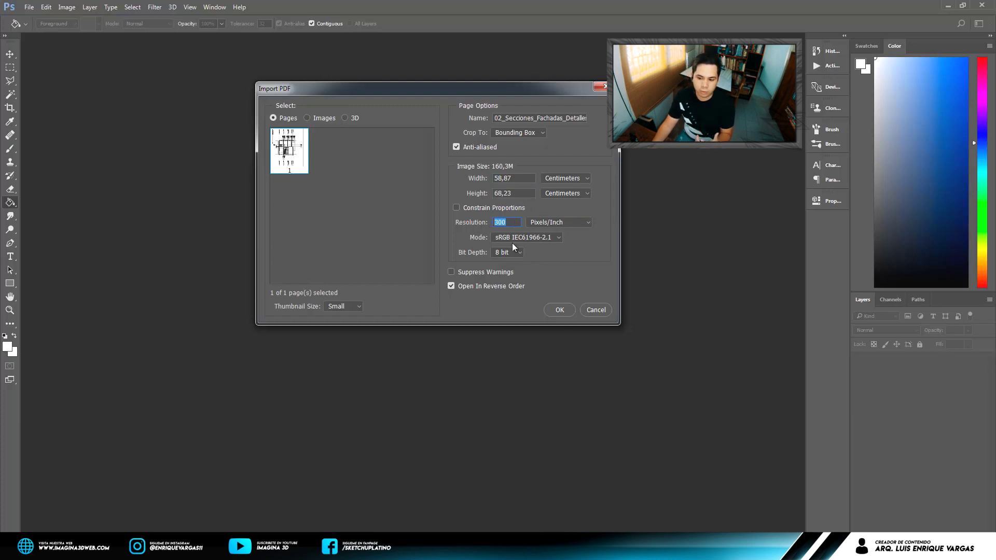
{"action": "left_click", "coordinate": [559, 310]}
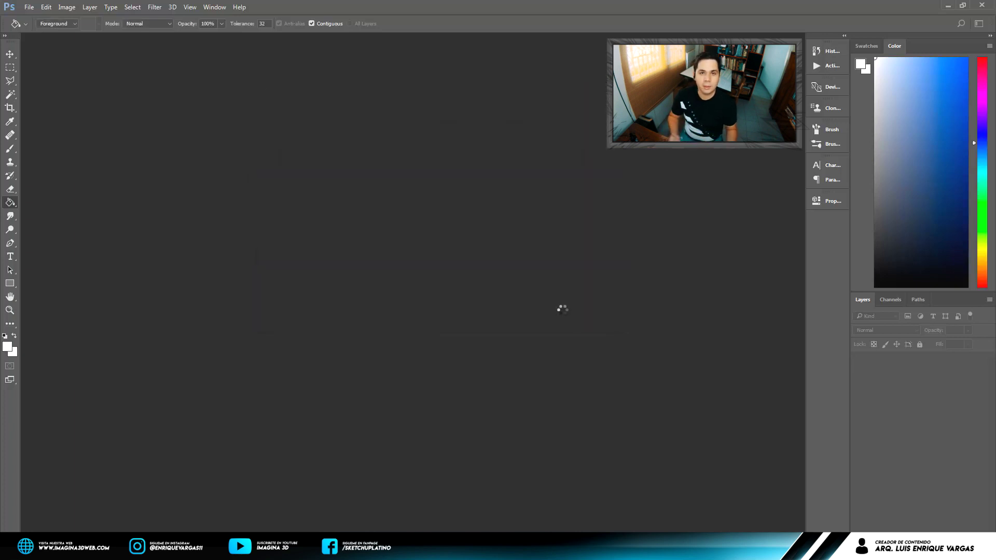
Select the Move tool and zoom in and out to inspect the opened section drawing.
{"action": "left_click", "coordinate": [9, 54]}
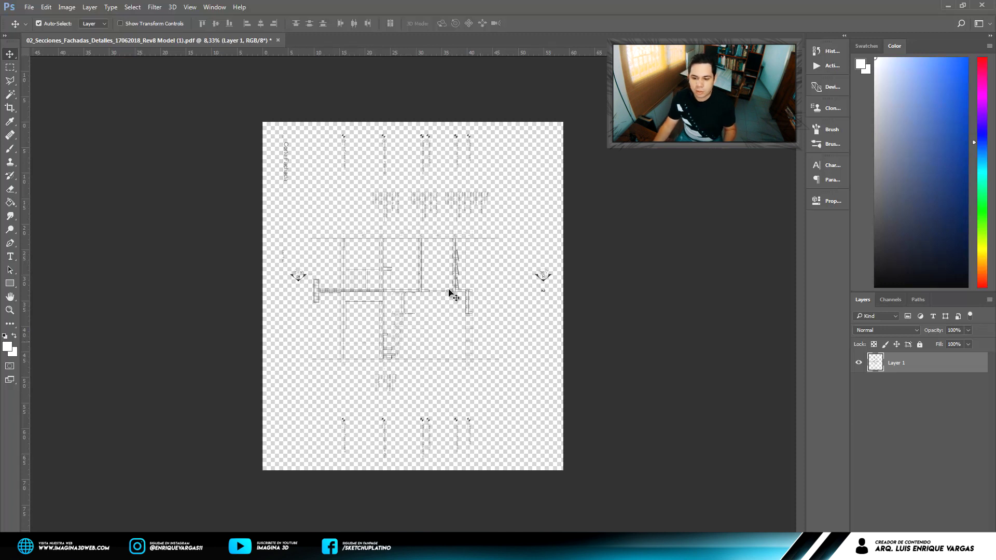
{"action": "scroll", "coordinate": [401, 254], "scroll_direction": "up", "scroll_amount": 3}
{"action": "scroll", "coordinate": [415, 264], "scroll_direction": "up", "scroll_amount": 3}
{"action": "scroll", "coordinate": [446, 238], "scroll_direction": "up", "scroll_amount": 3}
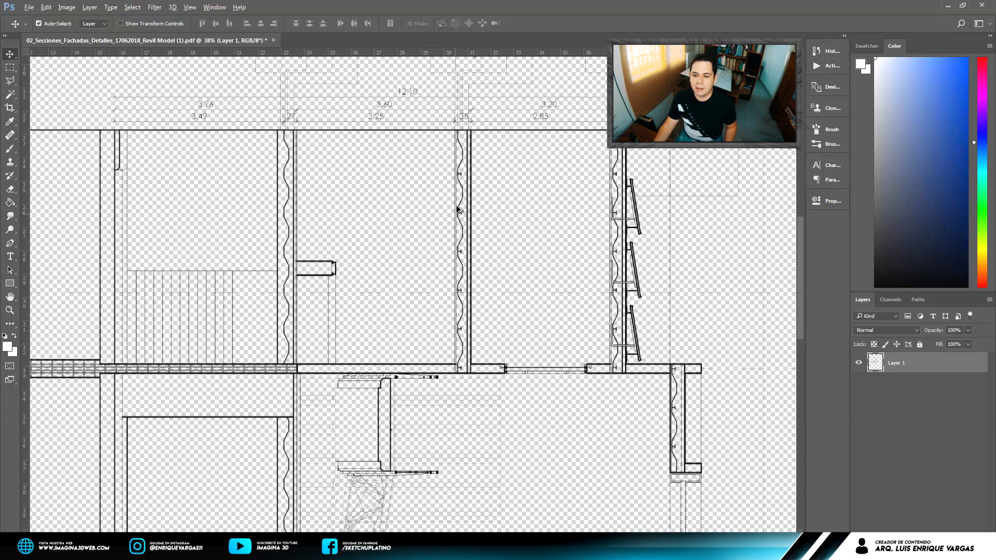
{"action": "scroll", "coordinate": [467, 176], "scroll_direction": "up", "scroll_amount": 3}
{"action": "scroll", "coordinate": [475, 155], "scroll_direction": "up", "scroll_amount": 1}
{"action": "scroll", "coordinate": [403, 238], "scroll_direction": "down", "scroll_amount": 2}
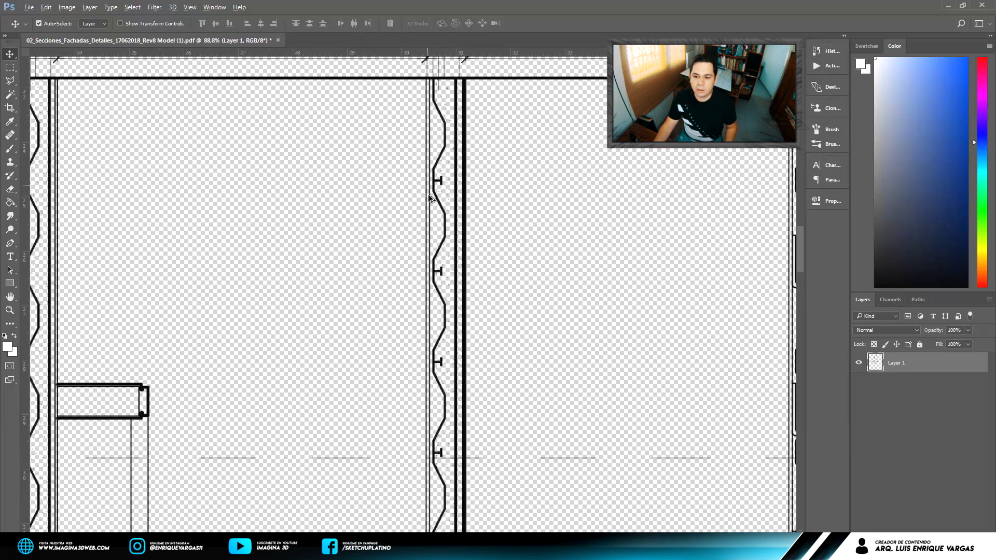
{"action": "scroll", "coordinate": [418, 207], "scroll_direction": "down", "scroll_amount": 2}
{"action": "scroll", "coordinate": [418, 208], "scroll_direction": "down", "scroll_amount": 2}
{"action": "scroll", "coordinate": [415, 219], "scroll_direction": "down", "scroll_amount": 2}
{"action": "scroll", "coordinate": [403, 241], "scroll_direction": "down", "scroll_amount": 1}
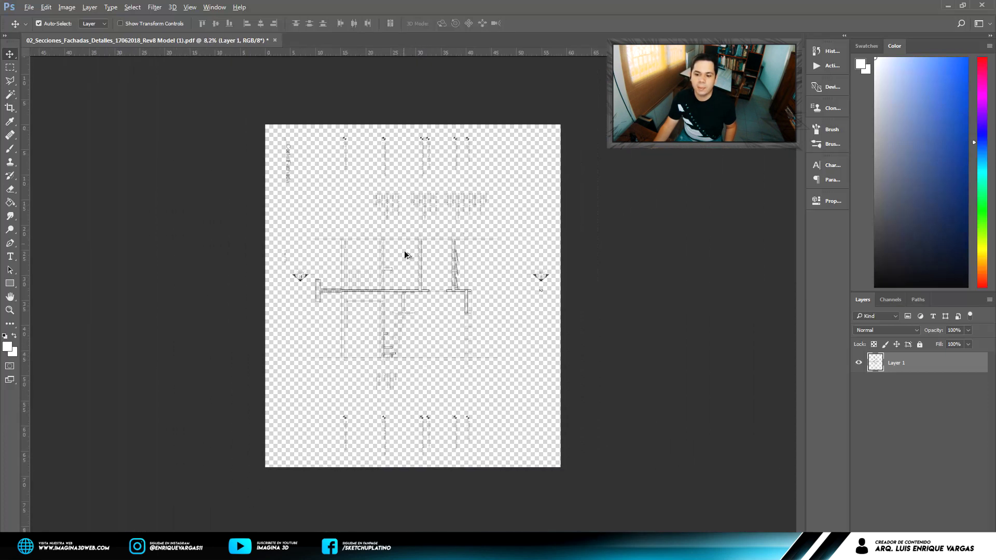
Extend the canvas far to the left of the drawing with the Crop tool.
{"action": "left_click", "coordinate": [7, 109]}
{"action": "left_click_drag", "start_coordinate": [252, 296], "coordinate": [147, 296]}
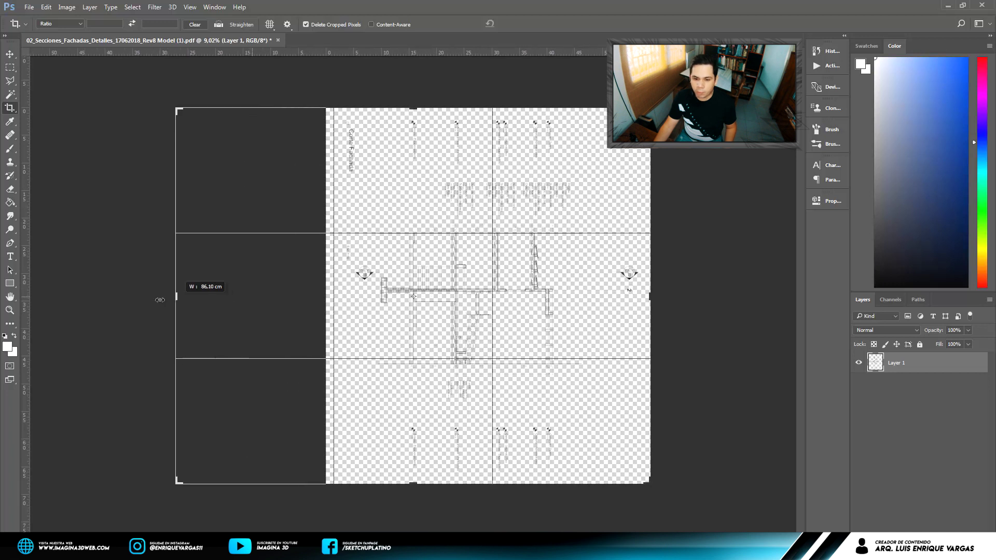
{"action": "left_click", "coordinate": [10, 54]}
{"action": "left_click", "coordinate": [503, 217]}
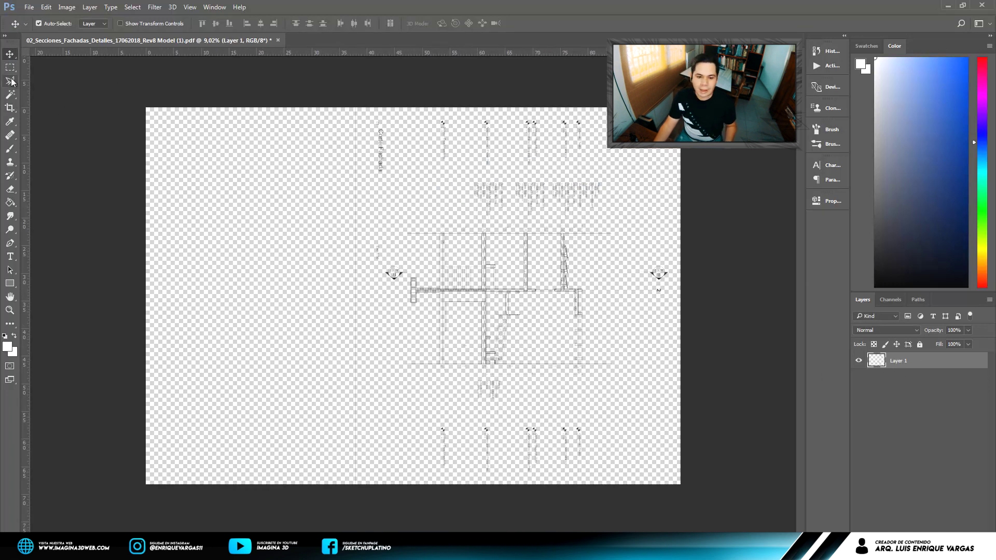
Rotate the drawing layer -90° and move it toward the page's left side.
{"action": "key", "text": "ctrl+t"}
{"action": "left_click_drag", "start_coordinate": [806, 341], "coordinate": [249, 207]}
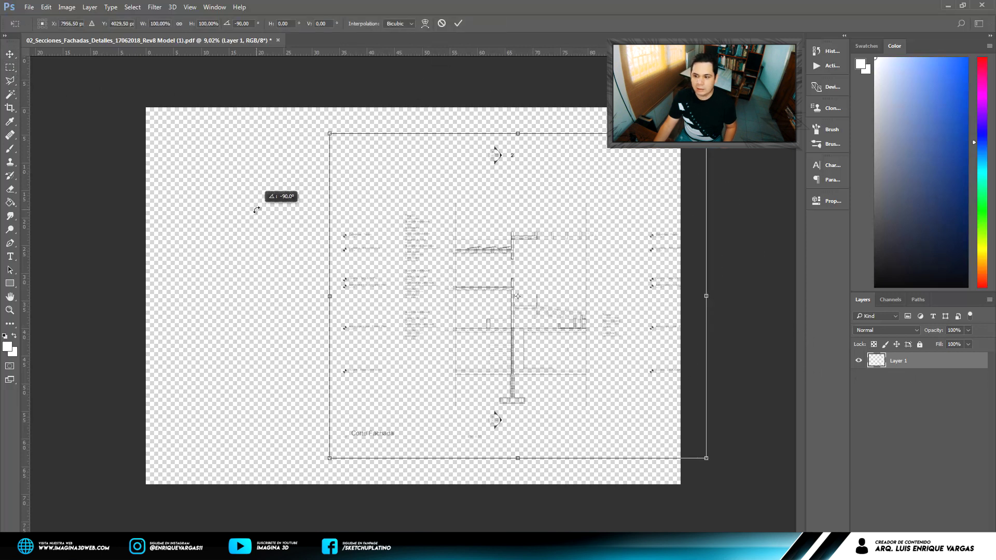
{"action": "left_click_drag", "start_coordinate": [592, 231], "coordinate": [420, 213]}
{"action": "key", "text": "Return"}
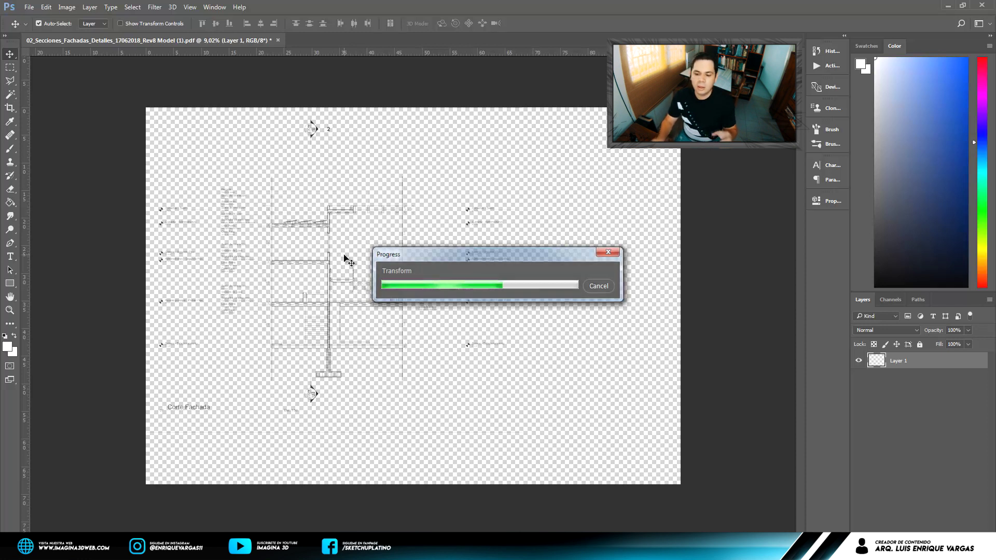
Drag the crop's right and bottom edges in to trim the empty canvas.
{"action": "left_click", "coordinate": [10, 107]}
{"action": "left_click_drag", "start_coordinate": [673, 300], "coordinate": [600, 298]}
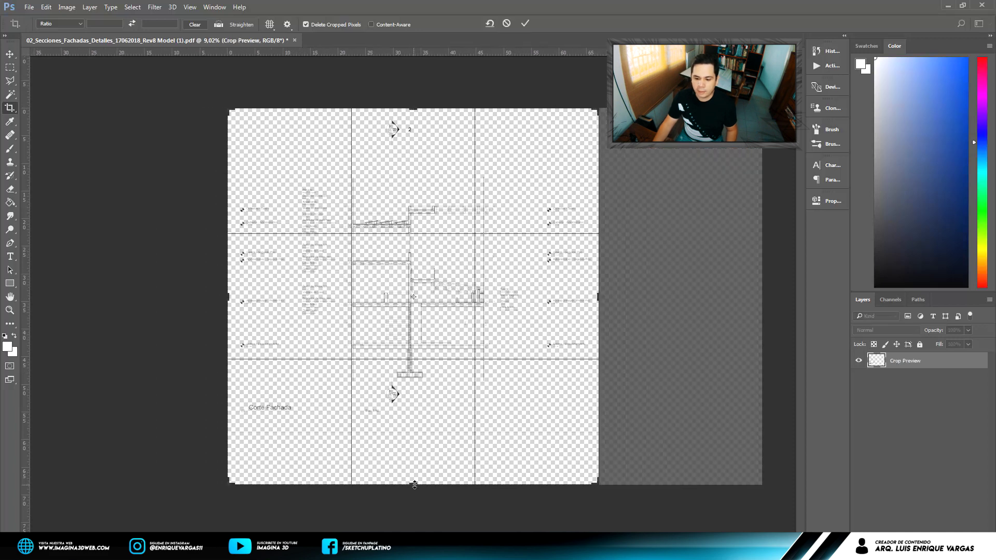
{"action": "left_click_drag", "start_coordinate": [414, 484], "coordinate": [414, 456]}
Apply the crop around the upright 'Corte Fachada' drawing and zoom to check it.
{"action": "key", "text": "Return"}
{"action": "scroll", "coordinate": [395, 169], "scroll_direction": "up", "scroll_amount": 5}
{"action": "scroll", "coordinate": [410, 164], "scroll_direction": "up", "scroll_amount": 2}
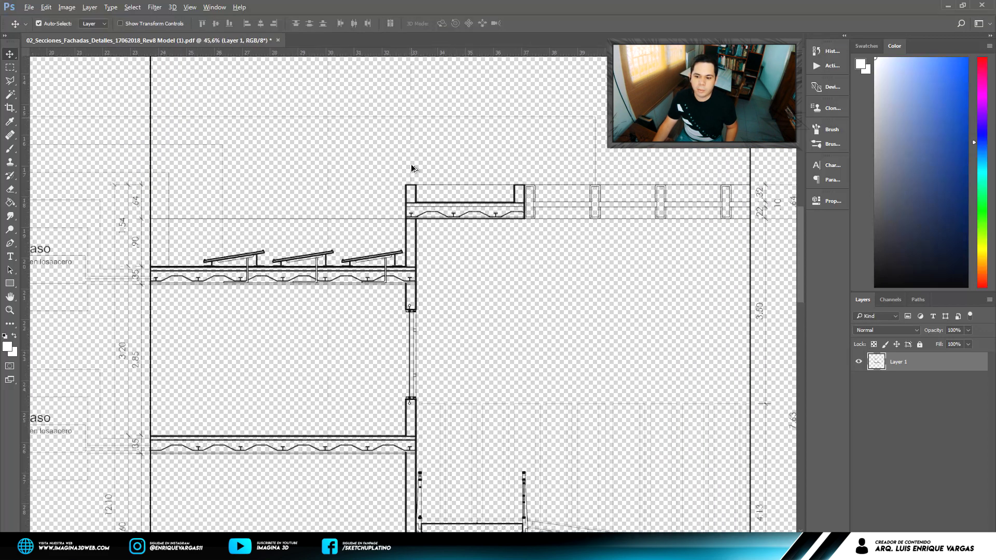
{"action": "scroll", "coordinate": [412, 168], "scroll_direction": "up", "scroll_amount": 1}
{"action": "scroll", "coordinate": [432, 239], "scroll_direction": "up", "scroll_amount": 1}
{"action": "scroll", "coordinate": [426, 286], "scroll_direction": "up", "scroll_amount": 1}
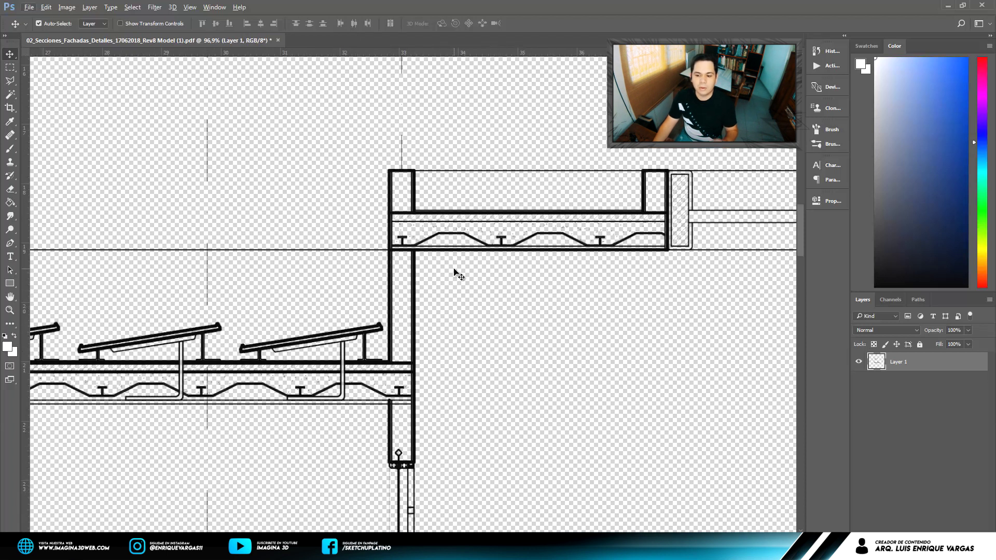
{"action": "scroll", "coordinate": [458, 275], "scroll_direction": "down", "scroll_amount": 1}
{"action": "scroll", "coordinate": [451, 219], "scroll_direction": "down", "scroll_amount": 2}
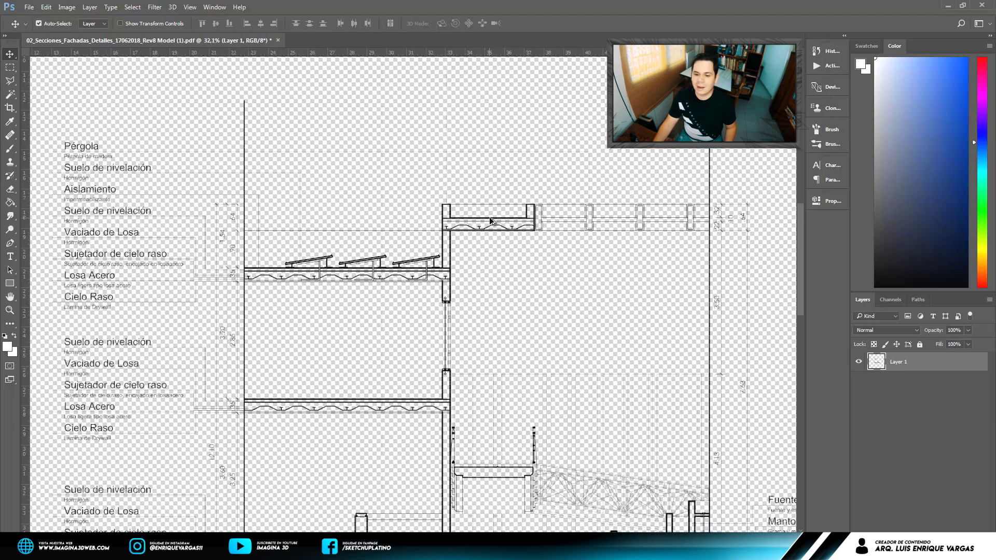
{"action": "scroll", "coordinate": [490, 217], "scroll_direction": "down", "scroll_amount": 1}
{"action": "scroll", "coordinate": [489, 234], "scroll_direction": "down", "scroll_amount": 1}
{"action": "scroll", "coordinate": [490, 234], "scroll_direction": "down", "scroll_amount": 1}
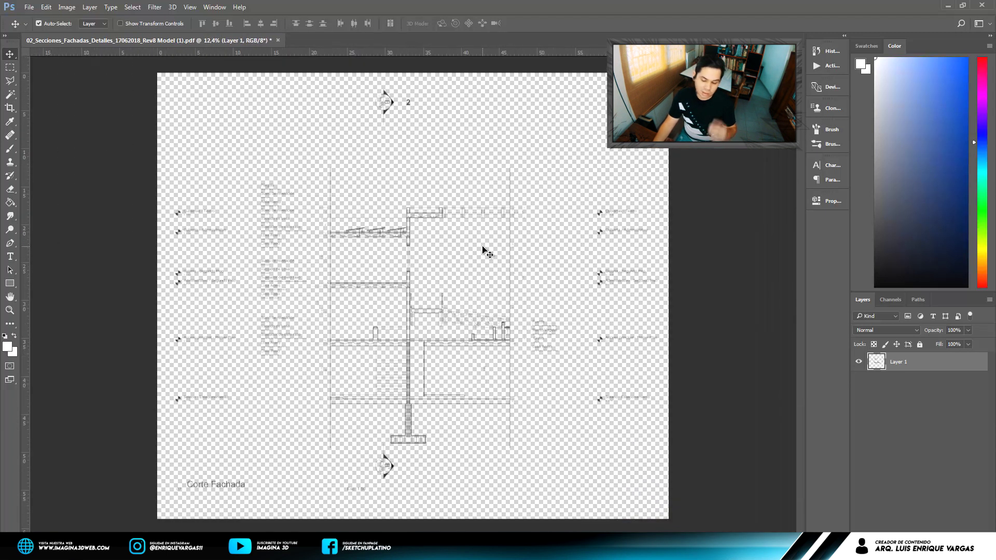
{"action": "scroll", "coordinate": [476, 197], "scroll_direction": "up", "scroll_amount": 2}
{"action": "scroll", "coordinate": [477, 203], "scroll_direction": "up", "scroll_amount": 1}
{"action": "scroll", "coordinate": [482, 238], "scroll_direction": "up", "scroll_amount": 2}
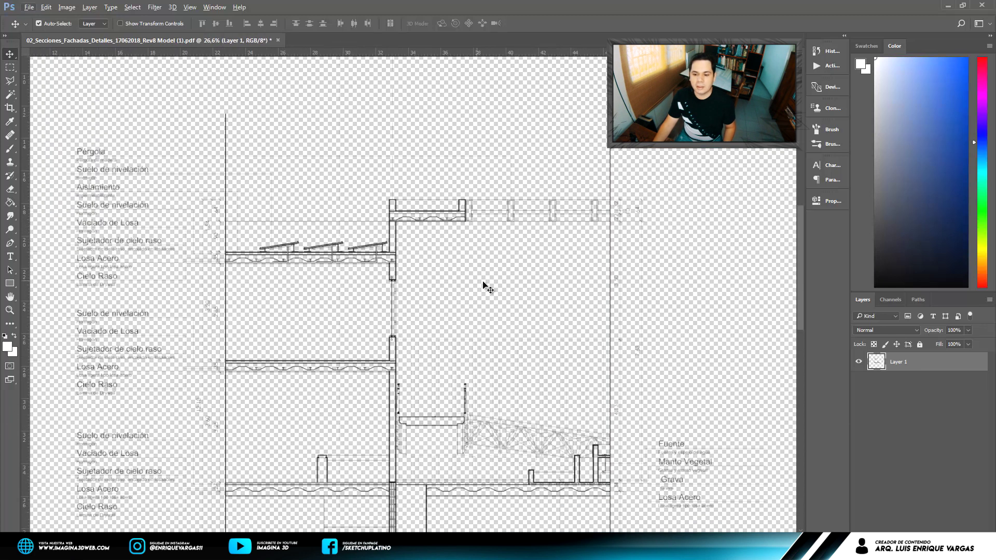
{"action": "scroll", "coordinate": [484, 222], "scroll_direction": "down", "scroll_amount": 2}
{"action": "scroll", "coordinate": [480, 229], "scroll_direction": "down", "scroll_amount": 1}
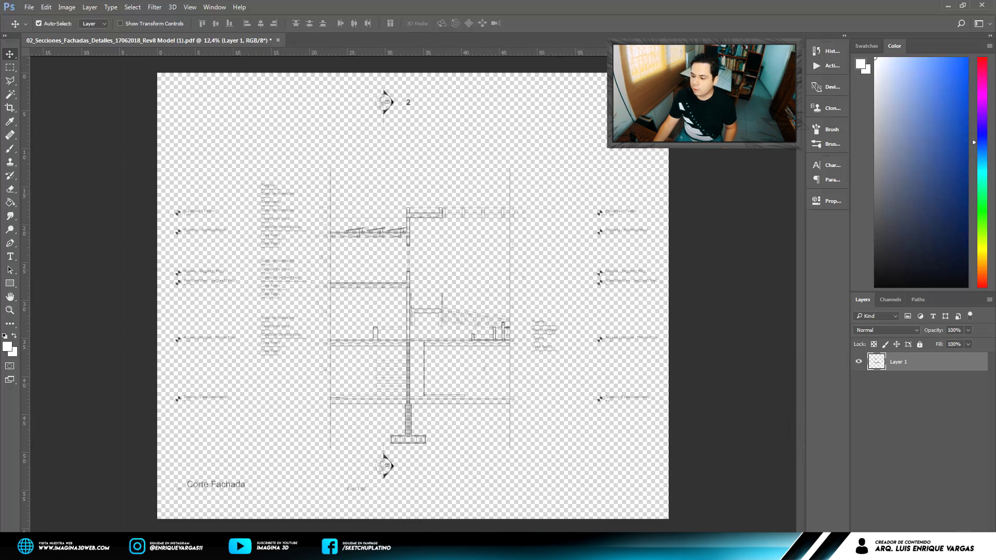
Create a new layer below Layer 1 and fill it white with the Paint Bucket.
{"action": "key", "text": "ctrl+shift+alt+n"}
{"action": "left_click_drag", "start_coordinate": [914, 370], "coordinate": [914, 390]}
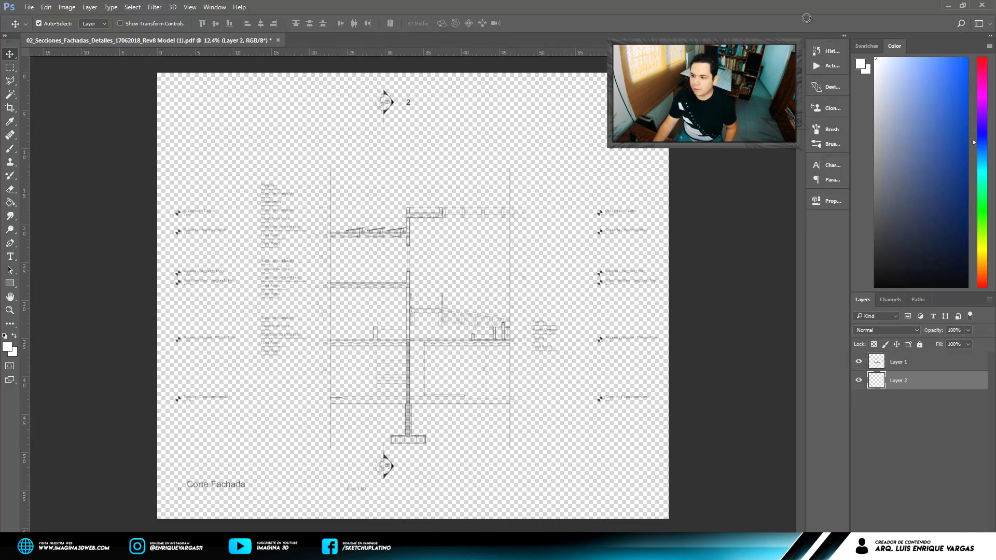
{"action": "key", "text": "g"}
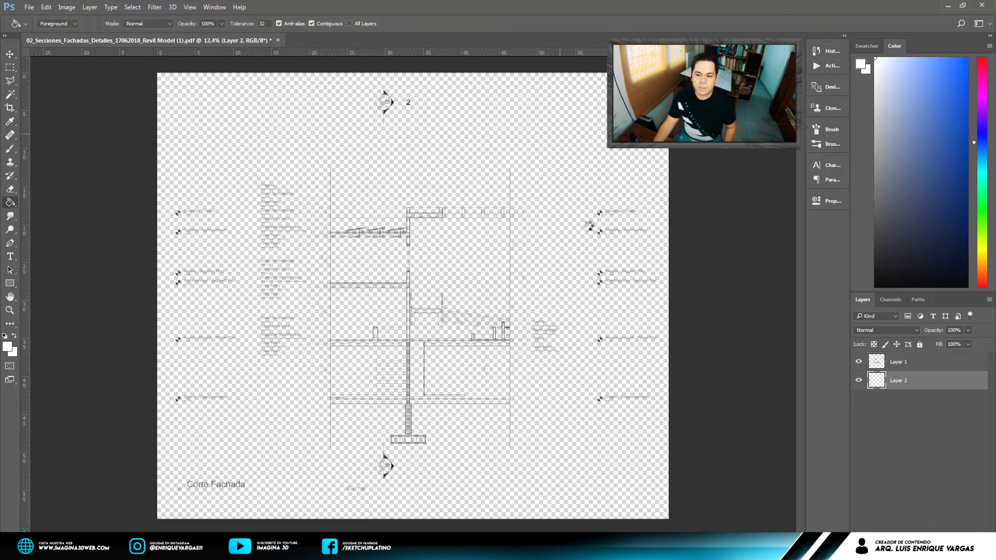
{"action": "left_click", "coordinate": [586, 226]}
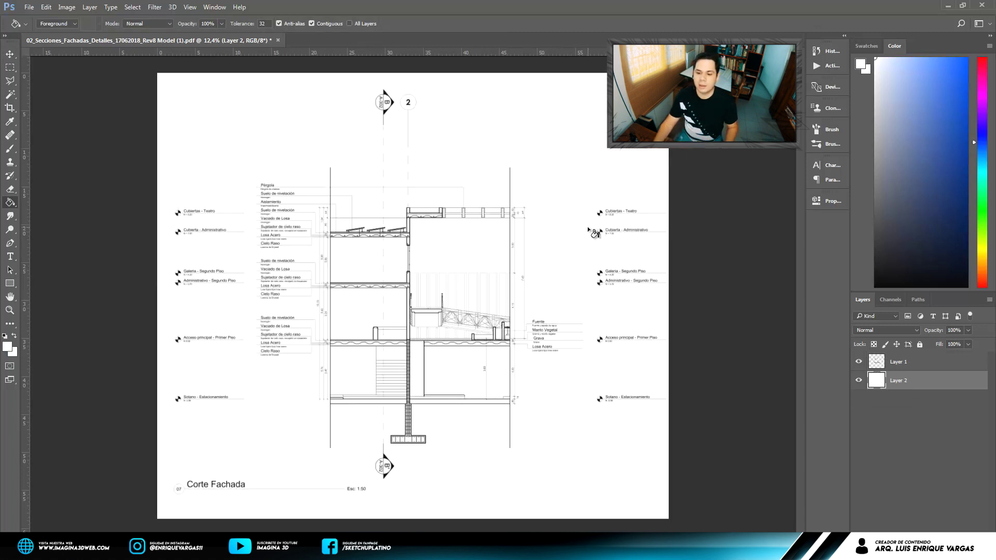
{"action": "scroll", "coordinate": [296, 195], "scroll_direction": "up", "scroll_amount": 5}
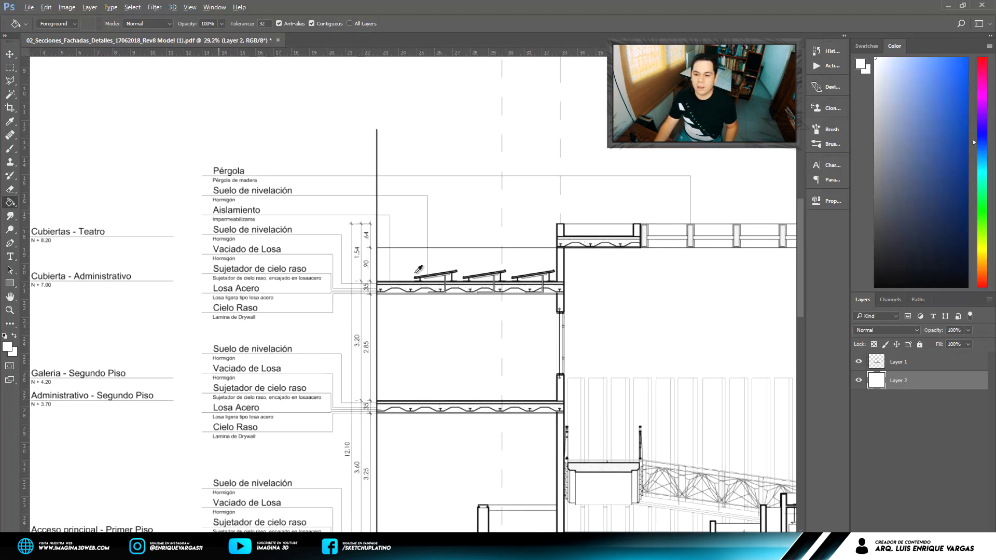
{"action": "scroll", "coordinate": [391, 349], "scroll_direction": "down", "scroll_amount": 3}
{"action": "scroll", "coordinate": [270, 212], "scroll_direction": "down", "scroll_amount": 2}
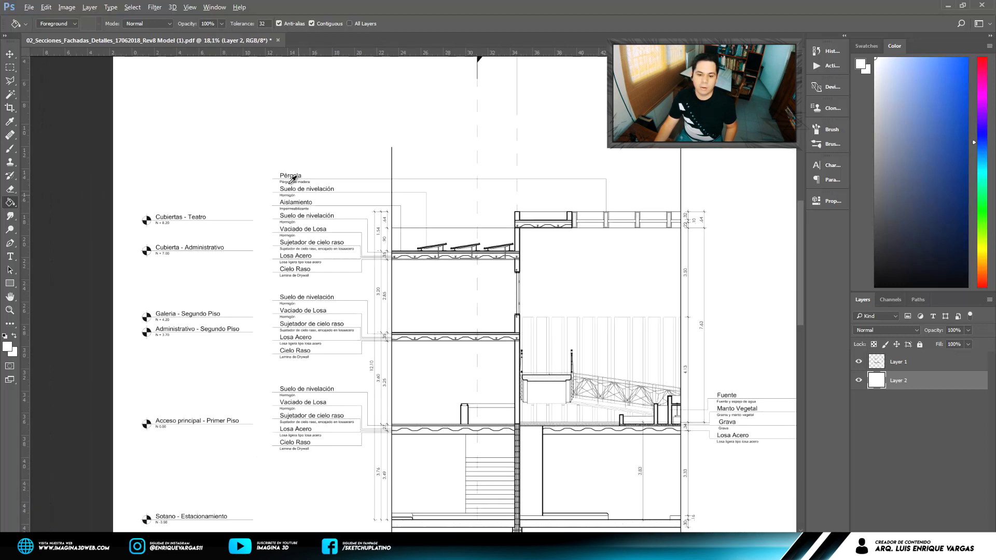
Open the Image menu, look over the drawing, and make linework Layer 1 active.
{"action": "left_click", "coordinate": [65, 9]}
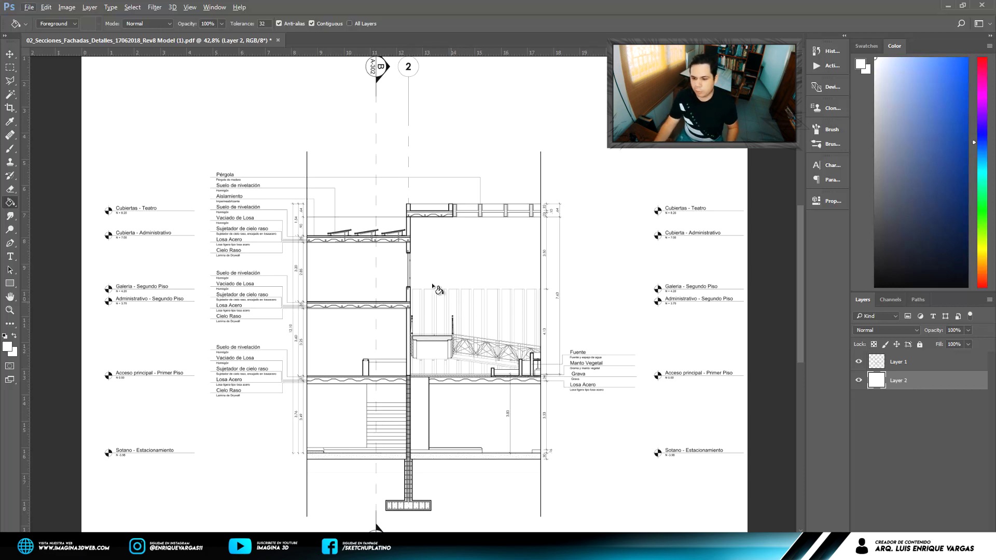
{"action": "scroll", "coordinate": [412, 243], "scroll_direction": "up", "scroll_amount": 3}
{"action": "scroll", "coordinate": [473, 313], "scroll_direction": "up", "scroll_amount": 2}
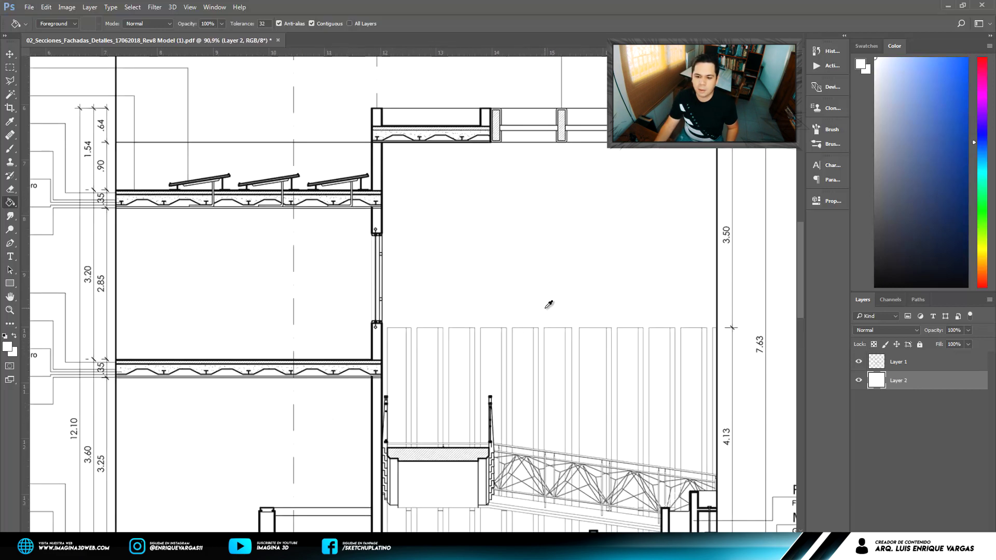
{"action": "scroll", "coordinate": [549, 304], "scroll_direction": "down", "scroll_amount": 1}
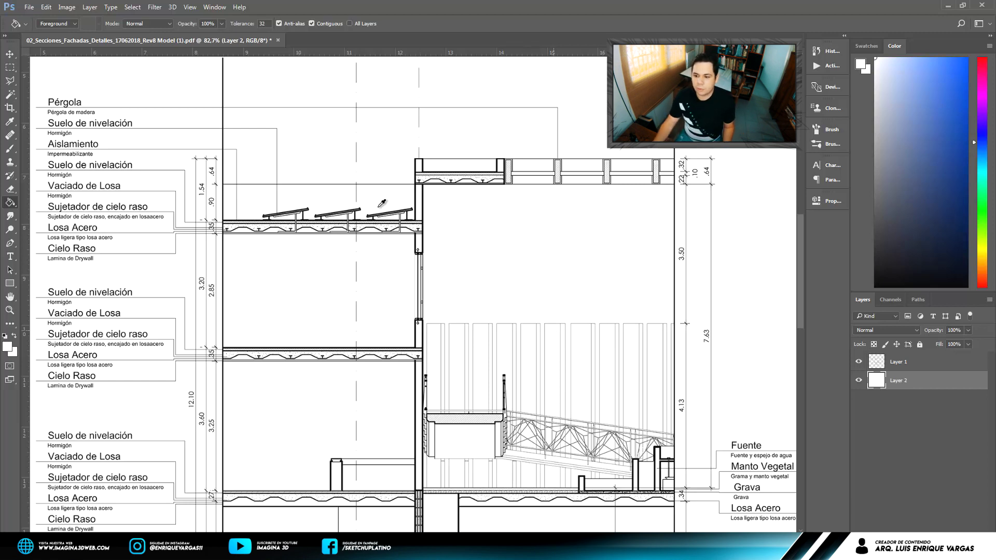
{"action": "scroll", "coordinate": [372, 197], "scroll_direction": "up", "scroll_amount": 2}
{"action": "scroll", "coordinate": [285, 323], "scroll_direction": "down", "scroll_amount": 2}
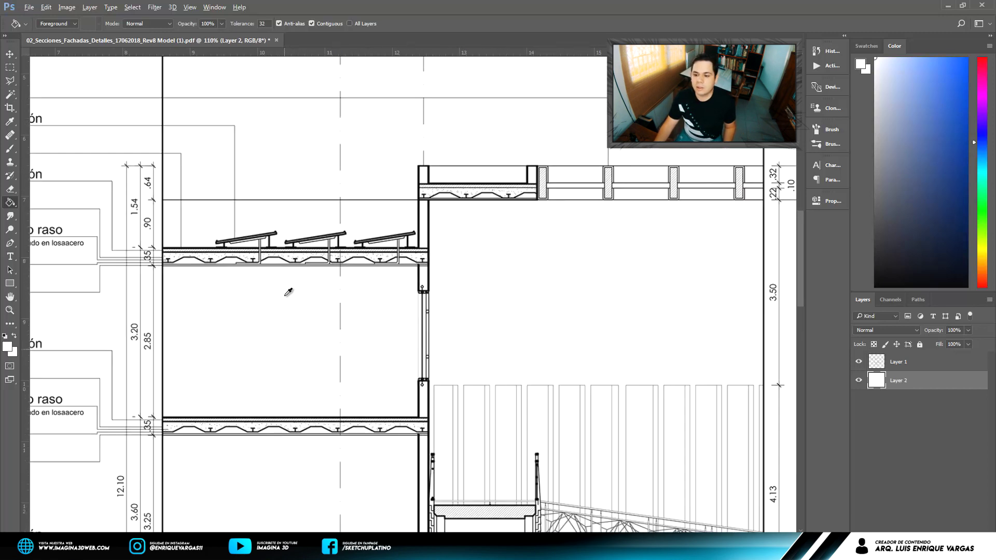
{"action": "scroll", "coordinate": [287, 288], "scroll_direction": "up", "scroll_amount": 1}
{"action": "scroll", "coordinate": [287, 288], "scroll_direction": "up", "scroll_amount": 1}
{"action": "scroll", "coordinate": [287, 288], "scroll_direction": "up", "scroll_amount": 1}
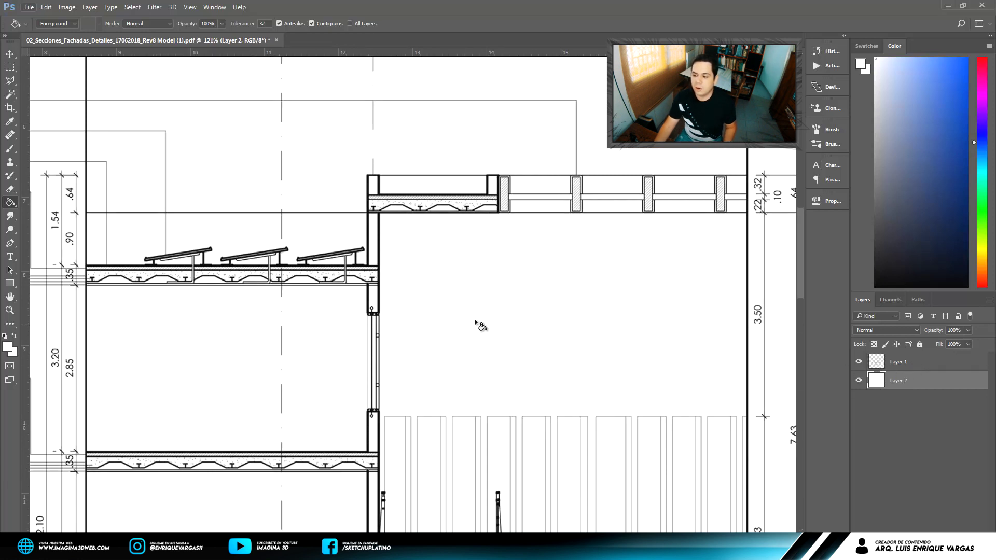
{"action": "scroll", "coordinate": [628, 205], "scroll_direction": "up", "scroll_amount": 1}
{"action": "scroll", "coordinate": [627, 204], "scroll_direction": "up", "scroll_amount": 1}
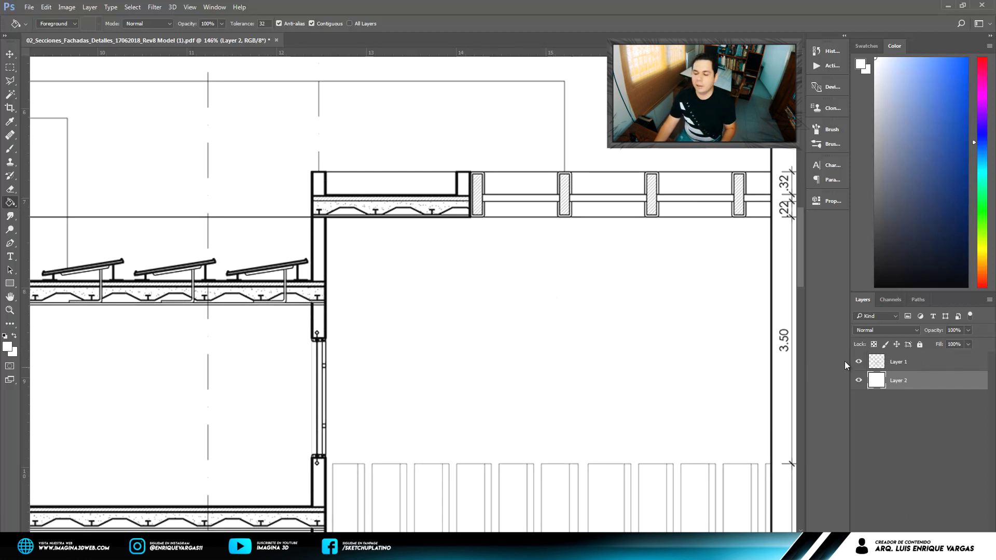
{"action": "left_click", "coordinate": [920, 366]}
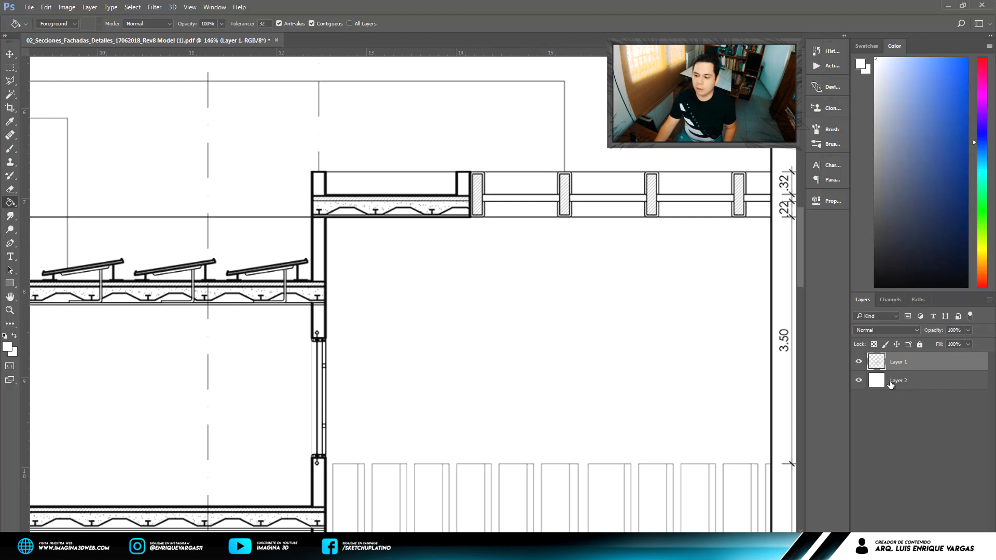
Magic Wand-select the five parapet cells and the box above the left slab, then add Layer 3.
{"action": "scroll", "coordinate": [745, 228], "scroll_direction": "up", "scroll_amount": 4}
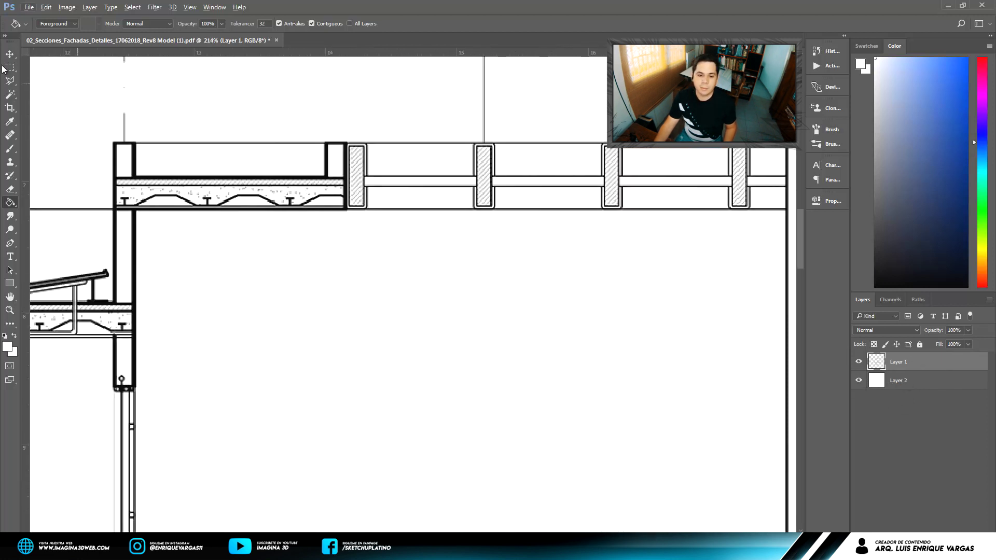
{"action": "left_click", "coordinate": [11, 97]}
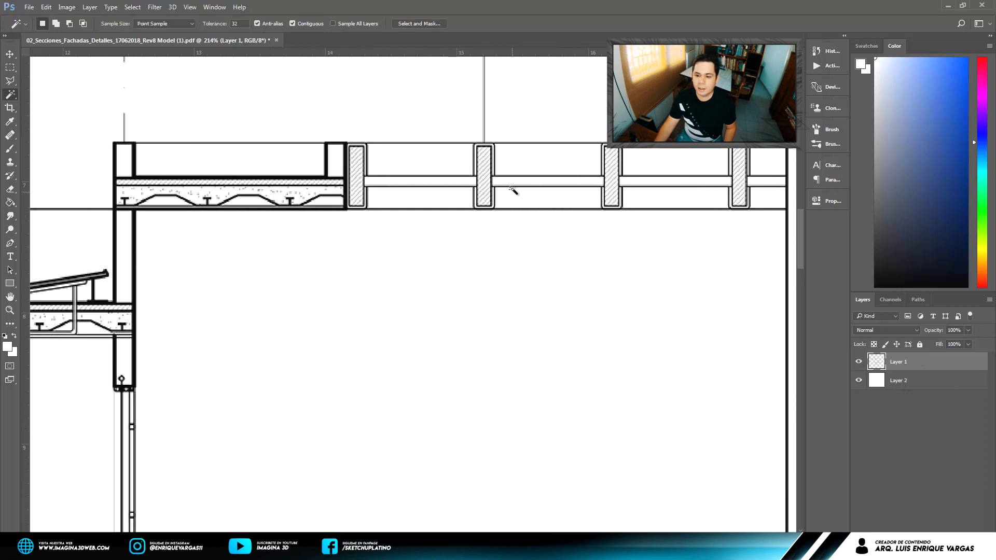
{"action": "scroll", "coordinate": [503, 167], "scroll_direction": "up", "scroll_amount": 1}
{"action": "left_click", "coordinate": [429, 210], "text": "shift"}
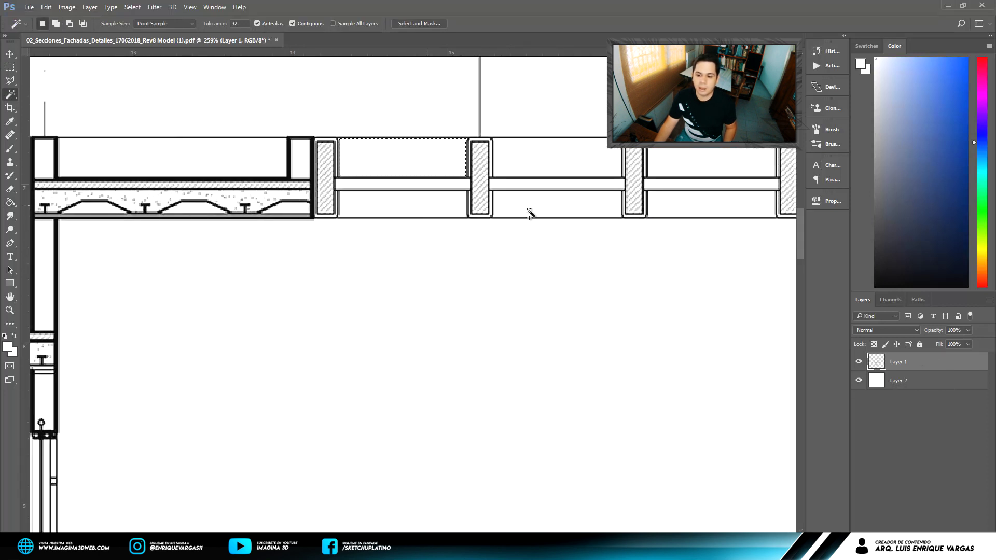
{"action": "left_click", "coordinate": [529, 210], "text": "shift"}
{"action": "left_click", "coordinate": [543, 164], "text": "shift"}
{"action": "left_click", "coordinate": [699, 162], "text": "shift"}
{"action": "left_click", "coordinate": [716, 210], "text": "shift"}
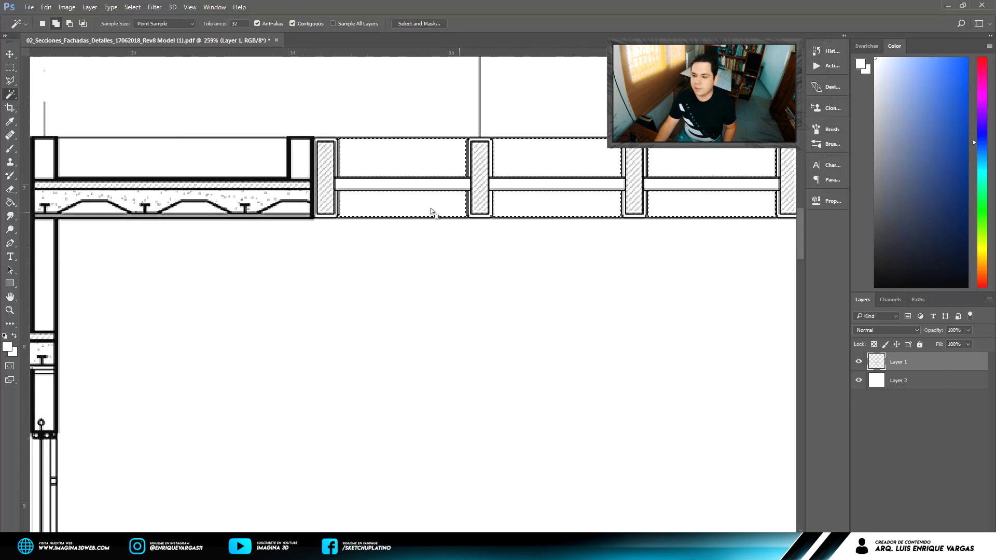
{"action": "scroll", "coordinate": [415, 210], "scroll_direction": "down", "scroll_amount": 1}
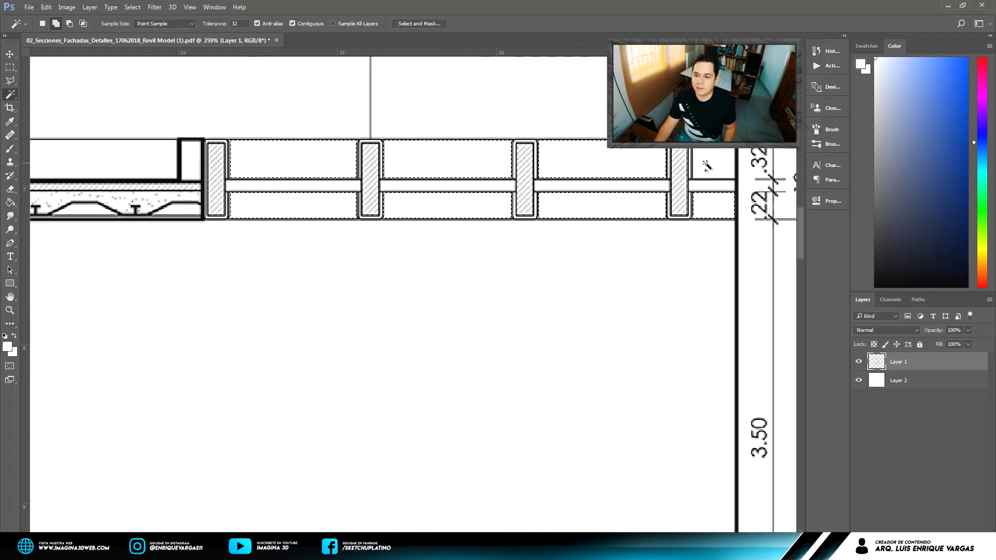
{"action": "scroll", "coordinate": [269, 194], "scroll_direction": "up", "scroll_amount": 1}
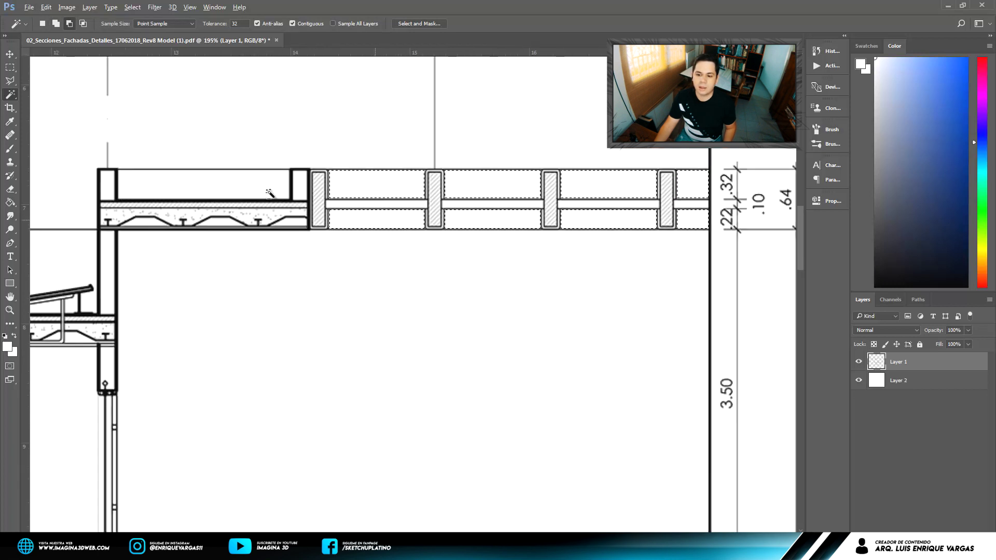
{"action": "left_click", "coordinate": [211, 179], "text": "shift"}
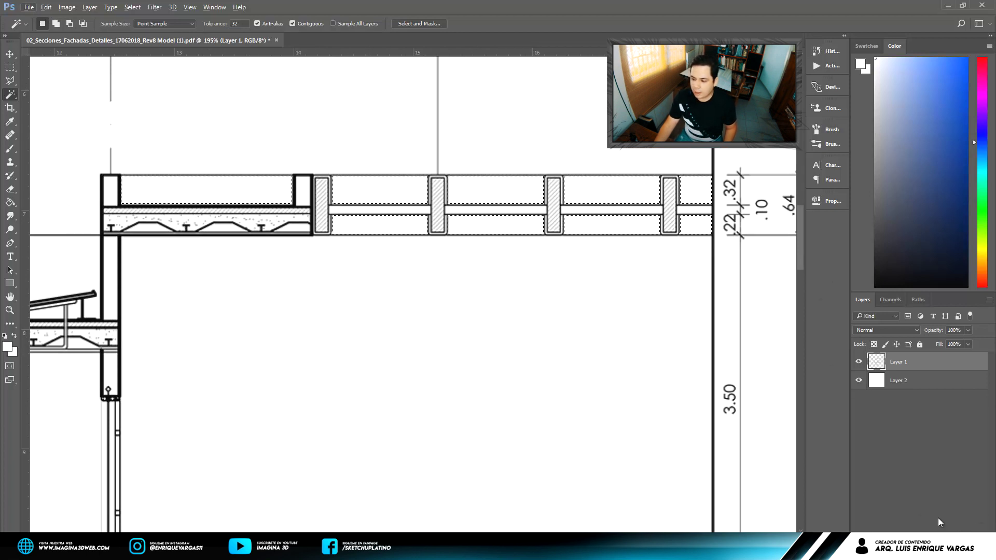
{"action": "left_click", "coordinate": [971, 542]}
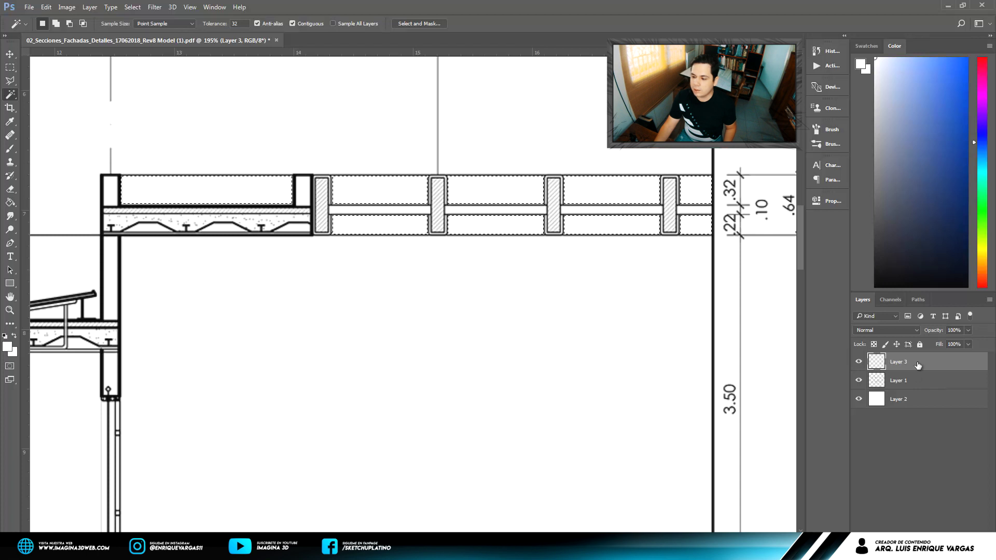
Move Layer 3 below Layer 1, fill the parapet selection light grey, and deselect.
{"action": "left_click_drag", "start_coordinate": [920, 365], "coordinate": [932, 389]}
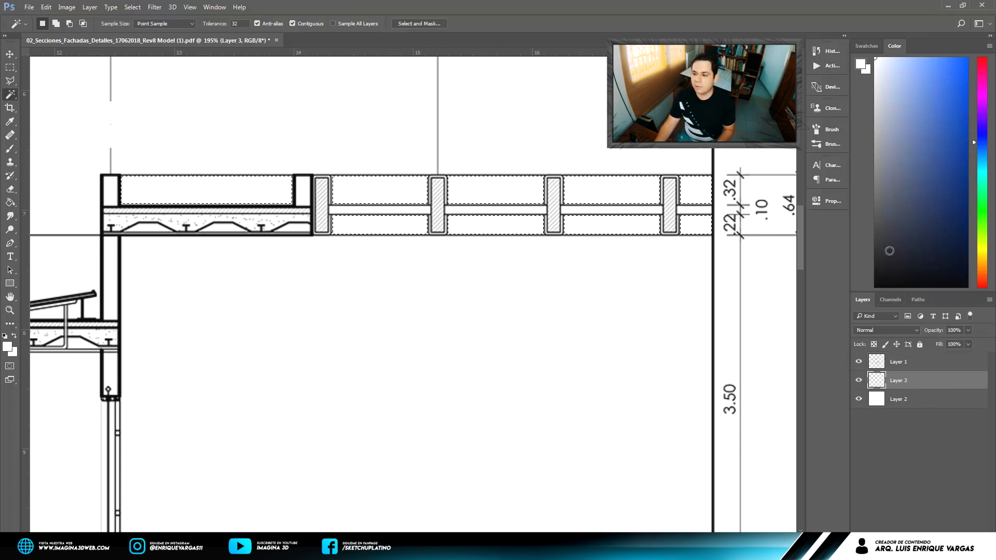
{"action": "left_click_drag", "start_coordinate": [882, 102], "coordinate": [834, 102]}
{"action": "key", "text": "g"}
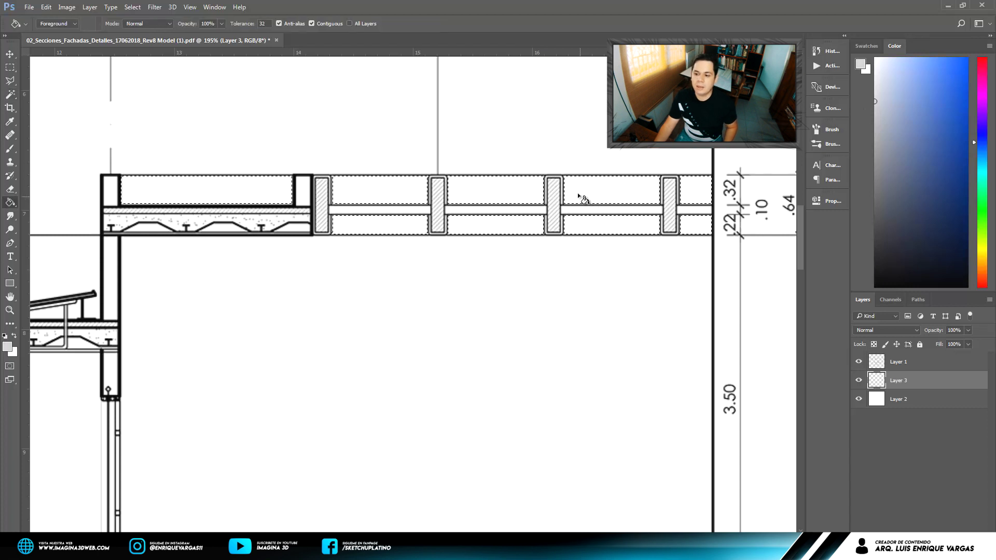
{"action": "left_click", "coordinate": [578, 192]}
{"action": "key", "text": "ctrl+d"}
Make linework Layer 1 the working layer again.
{"action": "scroll", "coordinate": [620, 212], "scroll_direction": "down", "scroll_amount": 3}
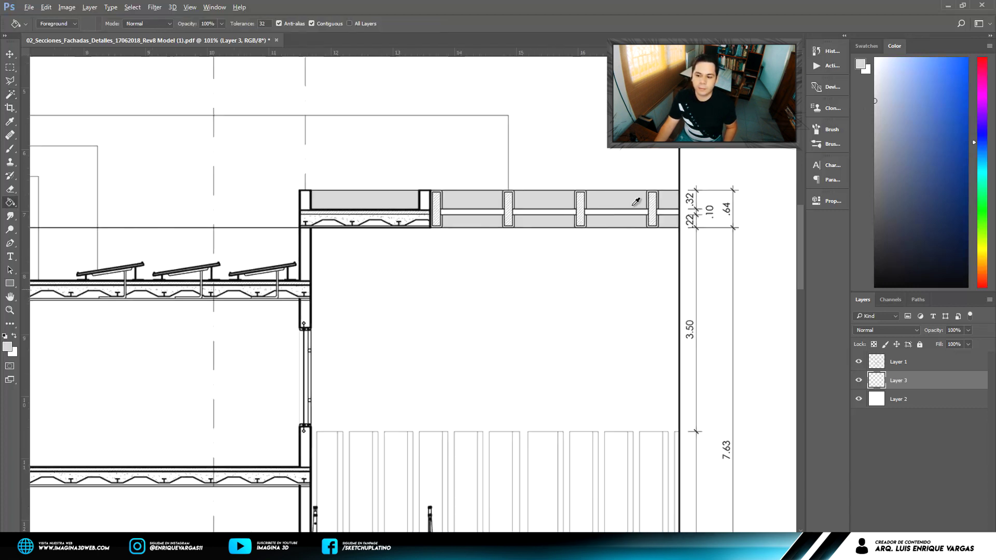
{"action": "scroll", "coordinate": [638, 201], "scroll_direction": "down", "scroll_amount": 2}
{"action": "scroll", "coordinate": [555, 271], "scroll_direction": "up", "scroll_amount": 2}
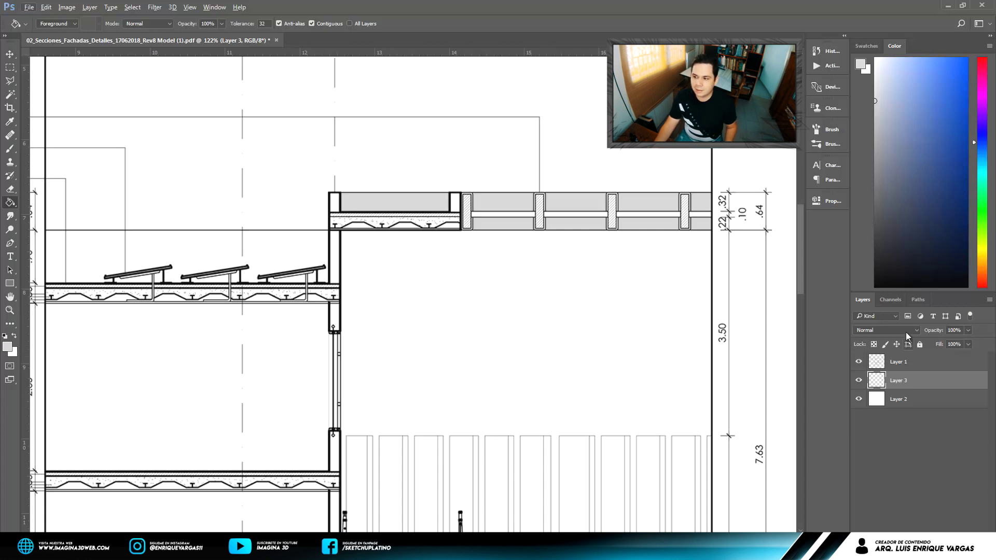
{"action": "left_click", "coordinate": [901, 367]}
{"action": "scroll", "coordinate": [769, 296], "scroll_direction": "down", "scroll_amount": 1}
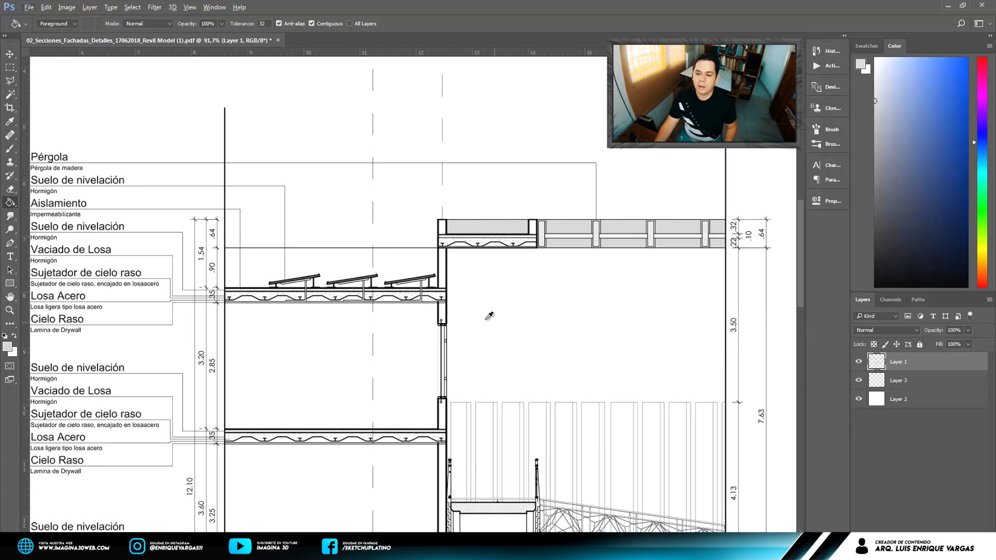
{"action": "scroll", "coordinate": [489, 316], "scroll_direction": "down", "scroll_amount": 1}
{"action": "scroll", "coordinate": [410, 306], "scroll_direction": "down", "scroll_amount": 1}
Magic Wand-select the space above the solar-panel roof slab on Layer 1.
{"action": "scroll", "coordinate": [445, 219], "scroll_direction": "up", "scroll_amount": 1}
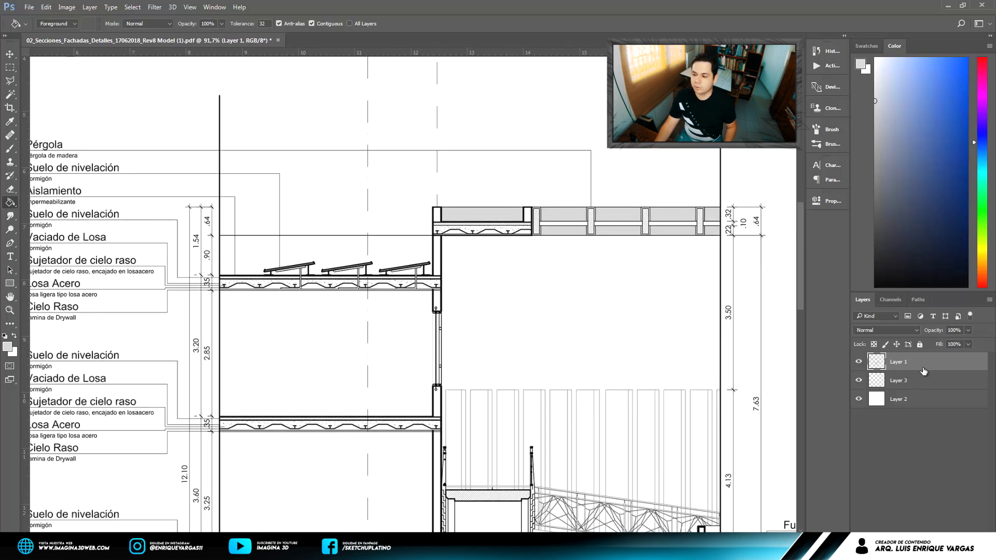
{"action": "scroll", "coordinate": [290, 248], "scroll_direction": "up", "scroll_amount": 1}
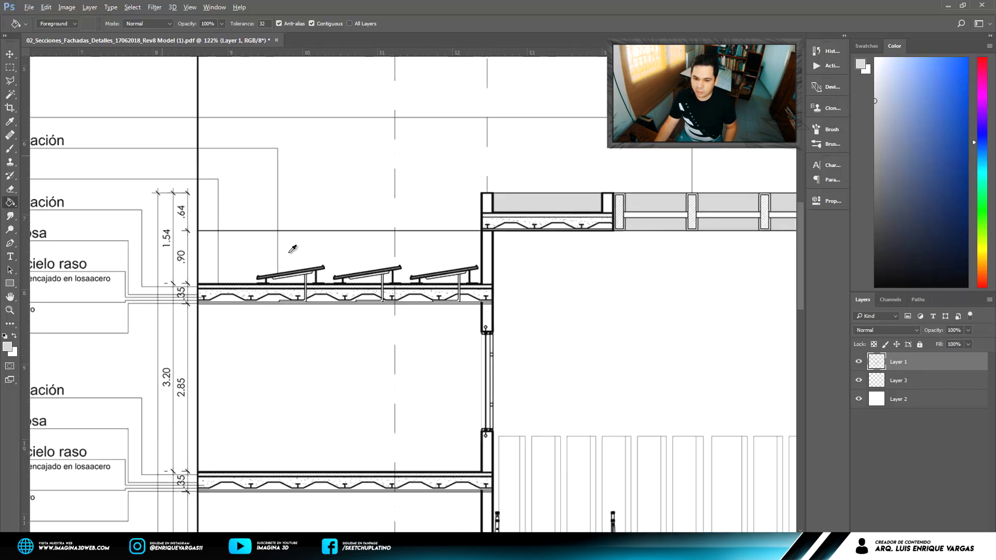
{"action": "scroll", "coordinate": [291, 248], "scroll_direction": "up", "scroll_amount": 1}
{"action": "left_click", "coordinate": [11, 97]}
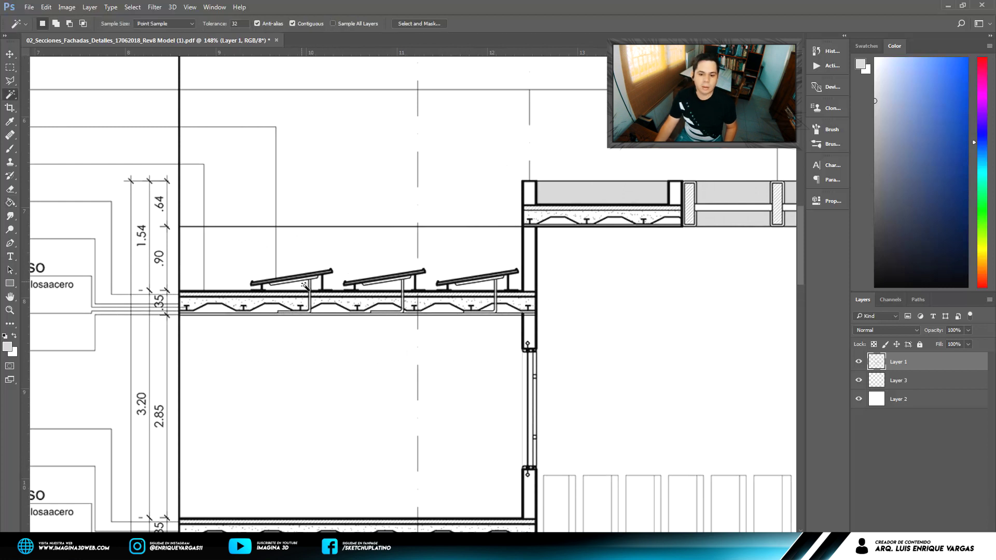
{"action": "scroll", "coordinate": [302, 283], "scroll_direction": "up", "scroll_amount": 1}
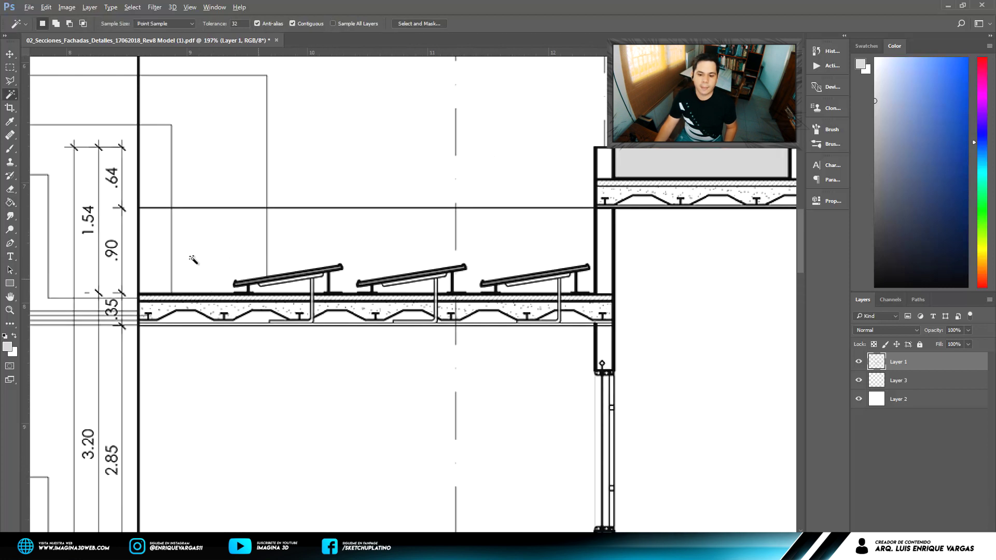
{"action": "left_click", "coordinate": [290, 248], "text": "shift"}
{"action": "scroll", "coordinate": [568, 288], "scroll_direction": "up", "scroll_amount": 1}
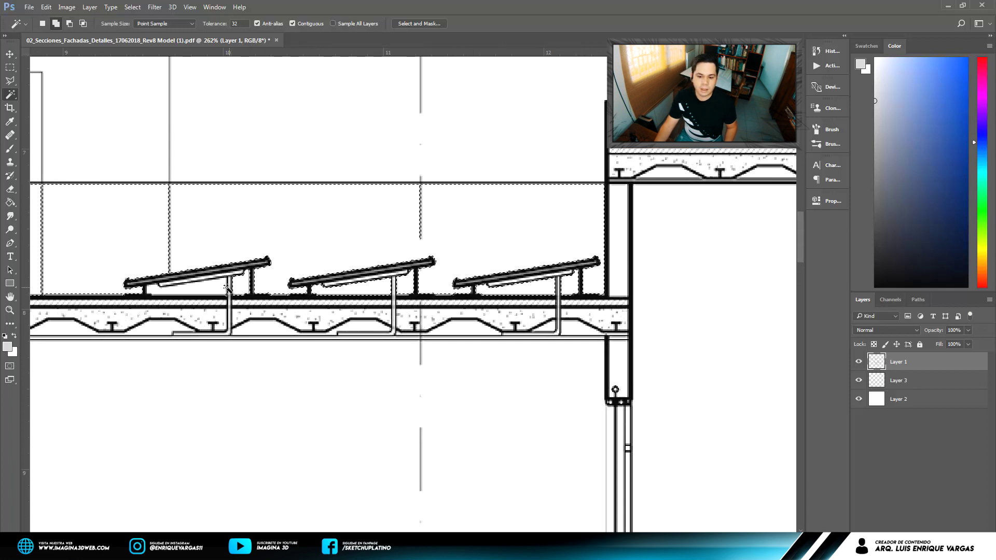
{"action": "scroll", "coordinate": [342, 263], "scroll_direction": "down", "scroll_amount": 2, "text": "alt"}
{"action": "scroll", "coordinate": [353, 270], "scroll_direction": "down", "scroll_amount": 1}
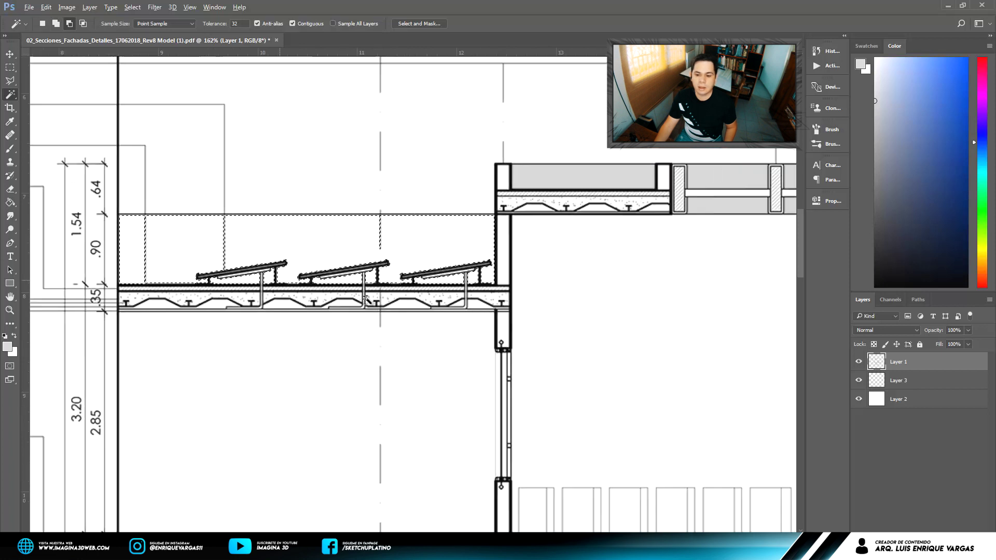
{"action": "scroll", "coordinate": [395, 291], "scroll_direction": "down", "scroll_amount": 1}
{"action": "scroll", "coordinate": [467, 331], "scroll_direction": "up", "scroll_amount": 2}
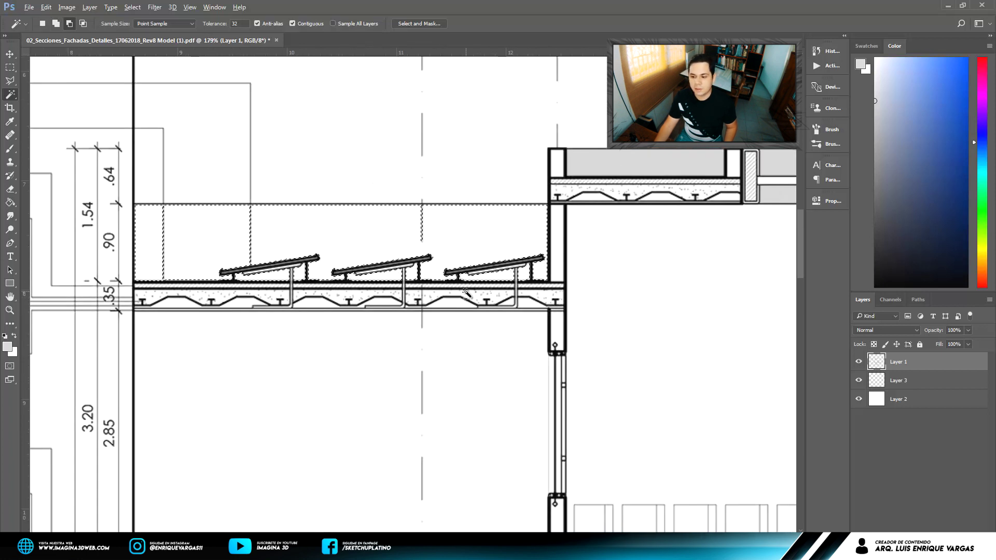
Fill the selected space light grey on Layer 3.
{"action": "left_click", "coordinate": [898, 385]}
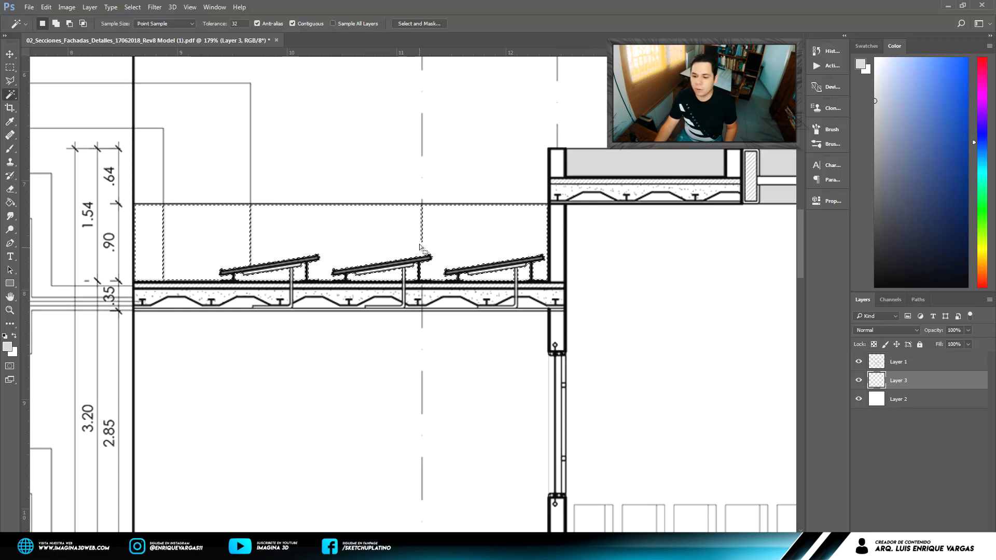
{"action": "key", "text": "g"}
{"action": "left_click", "coordinate": [466, 239]}
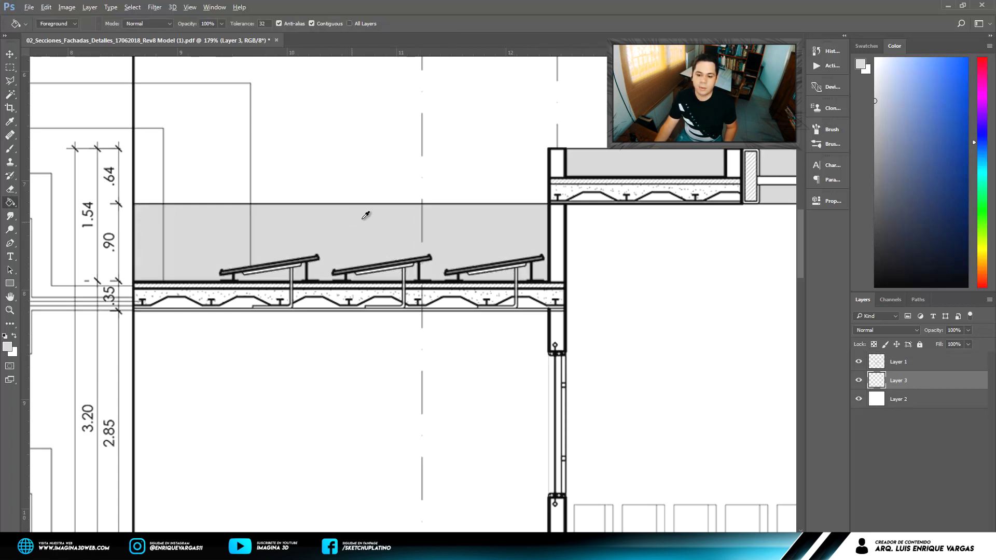
{"action": "scroll", "coordinate": [367, 215], "scroll_direction": "down", "scroll_amount": 2}
{"action": "scroll", "coordinate": [552, 225], "scroll_direction": "down", "scroll_amount": 2}
{"action": "scroll", "coordinate": [652, 411], "scroll_direction": "up", "scroll_amount": 1}
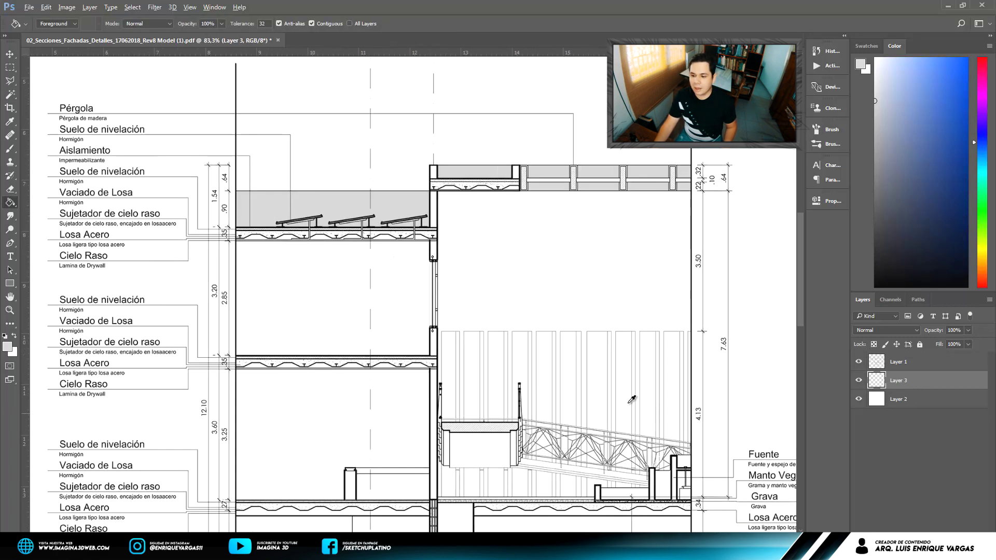
{"action": "scroll", "coordinate": [633, 400], "scroll_direction": "up", "scroll_amount": 1}
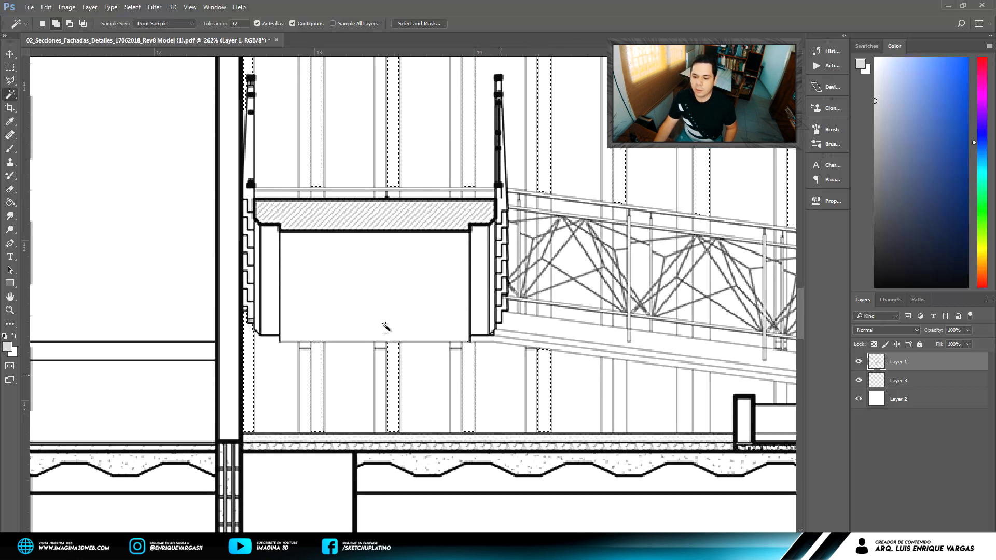
Magic Wand-select the narrow strip beside the column.
{"action": "scroll", "coordinate": [600, 429], "scroll_direction": "down", "scroll_amount": 3}
{"action": "scroll", "coordinate": [482, 356], "scroll_direction": "up", "scroll_amount": 3}
{"action": "left_click", "coordinate": [480, 332]}
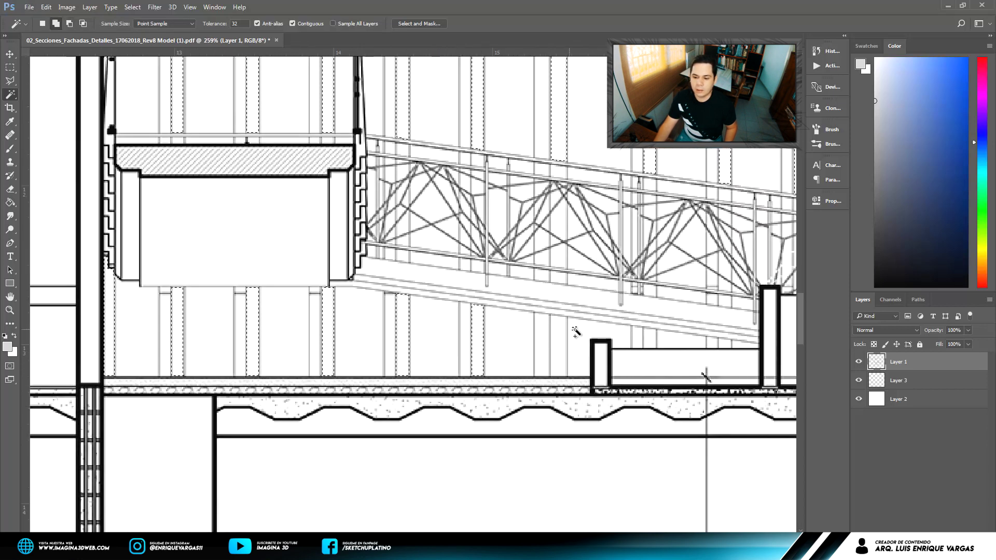
{"action": "scroll", "coordinate": [662, 346], "scroll_direction": "down", "scroll_amount": 3}
{"action": "scroll", "coordinate": [649, 343], "scroll_direction": "down", "scroll_amount": 3}
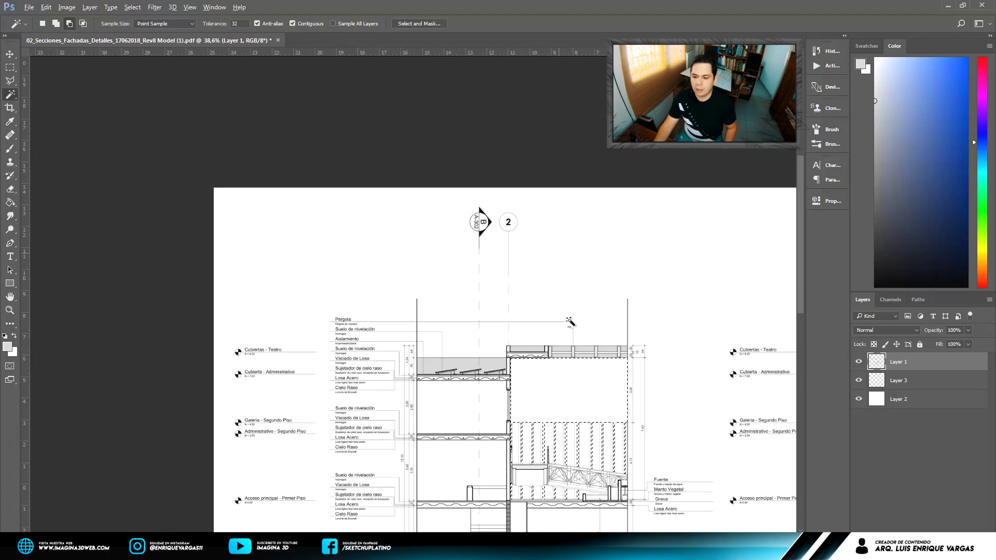
{"action": "scroll", "coordinate": [573, 318], "scroll_direction": "down", "scroll_amount": 2}
{"action": "scroll", "coordinate": [484, 349], "scroll_direction": "up", "scroll_amount": 2}
{"action": "scroll", "coordinate": [484, 349], "scroll_direction": "up", "scroll_amount": 3}
{"action": "scroll", "coordinate": [472, 355], "scroll_direction": "up", "scroll_amount": 2}
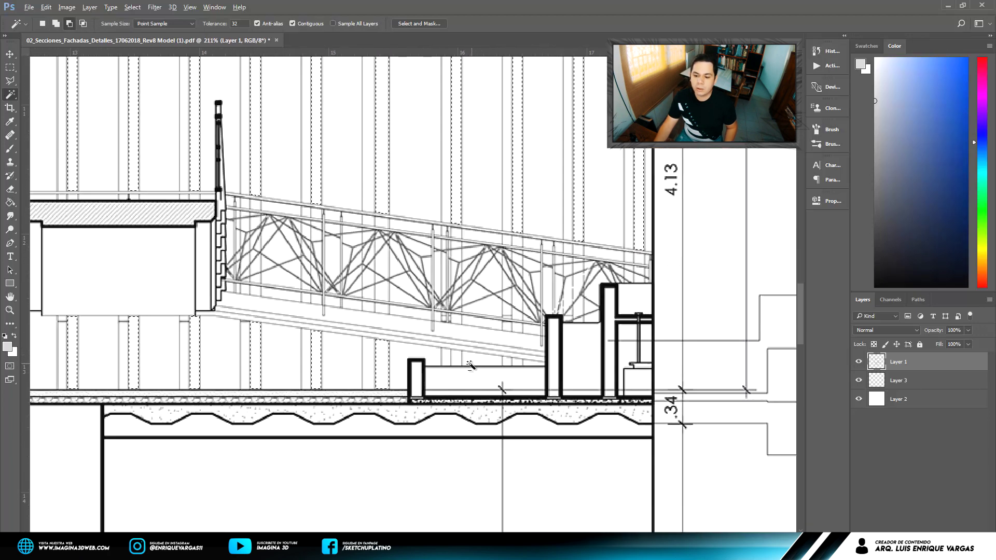
{"action": "scroll", "coordinate": [452, 362], "scroll_direction": "up", "scroll_amount": 1}
{"action": "scroll", "coordinate": [516, 370], "scroll_direction": "up", "scroll_amount": 2}
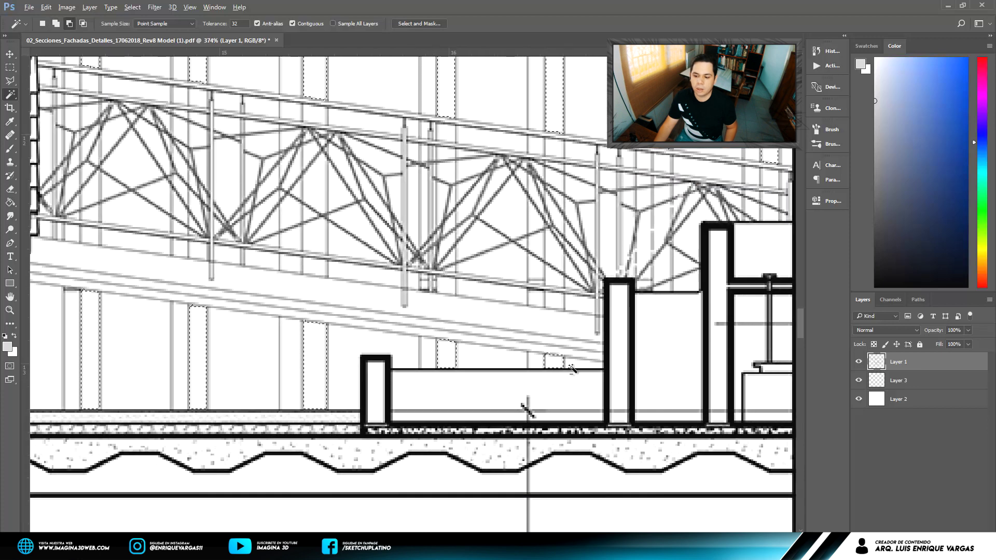
{"action": "scroll", "coordinate": [566, 361], "scroll_direction": "down", "scroll_amount": 2}
{"action": "scroll", "coordinate": [624, 388], "scroll_direction": "down", "scroll_amount": 2}
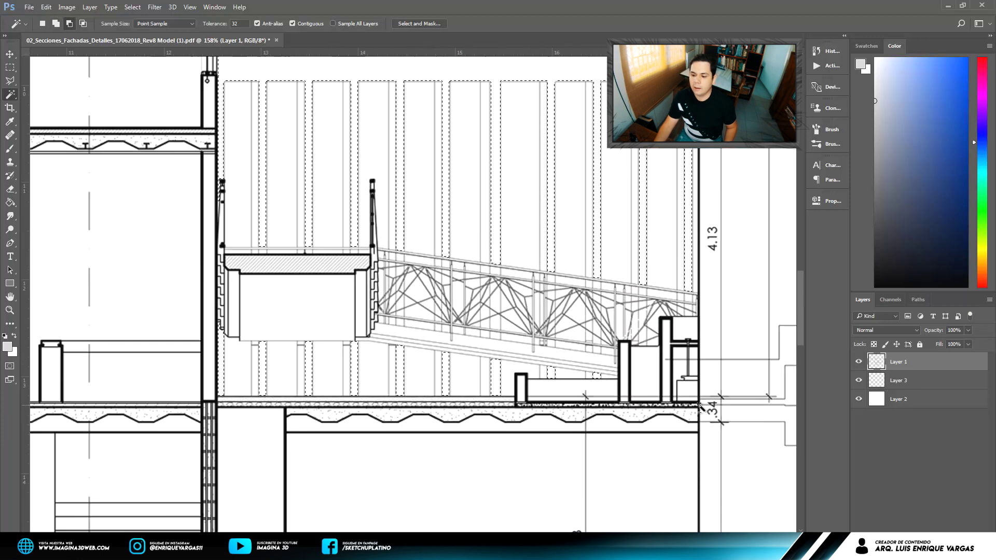
Add a new Layer 4 beneath Layer 3.
{"action": "key", "text": "alt+bracketleft"}
{"action": "scroll", "coordinate": [653, 347], "scroll_direction": "down", "scroll_amount": 1}
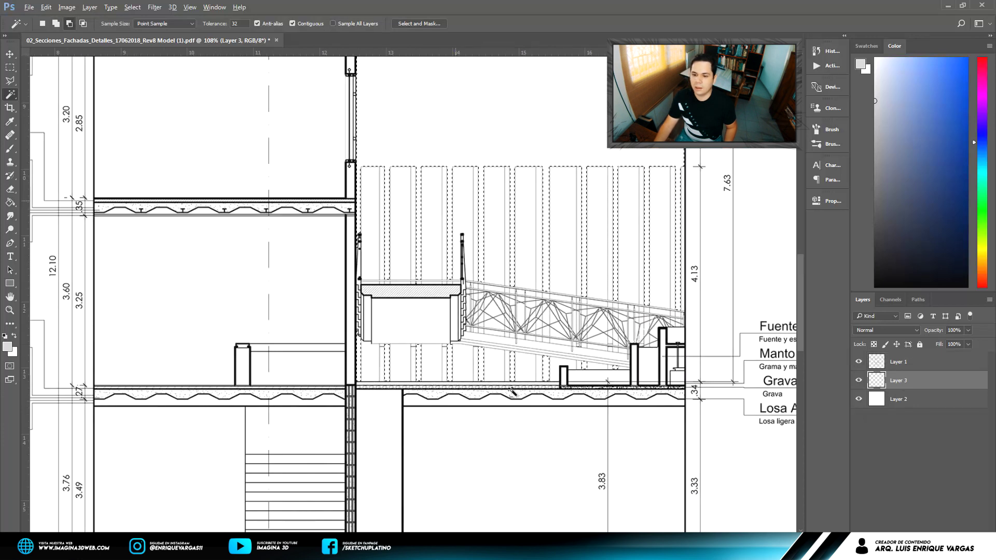
{"action": "scroll", "coordinate": [653, 347], "scroll_direction": "down", "scroll_amount": 1}
{"action": "scroll", "coordinate": [648, 357], "scroll_direction": "down", "scroll_amount": 1}
{"action": "key", "text": "ctrl+shift+alt+n"}
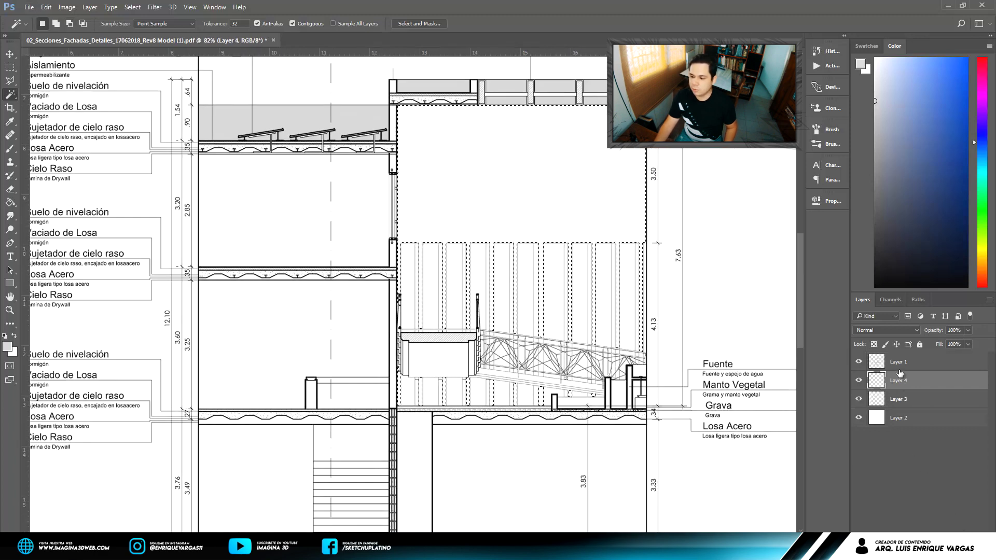
{"action": "key", "text": "ctrl+bracketleft"}
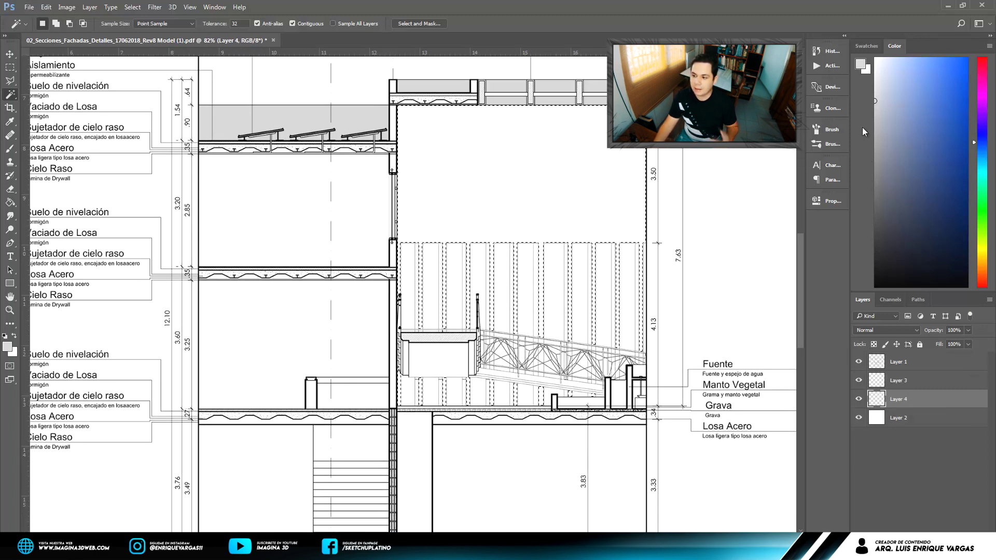
Fill the selected upper area grey, then make Layer 1 active and deselect.
{"action": "key", "text": "g"}
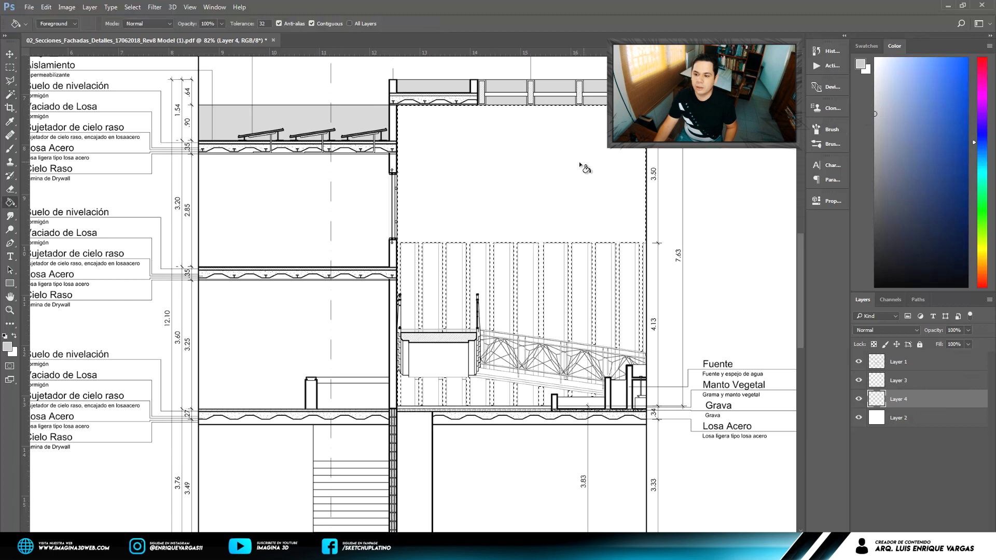
{"action": "left_click", "coordinate": [582, 167]}
{"action": "left_click", "coordinate": [898, 362]}
{"action": "key", "text": "ctrl+d"}
Set the brush to the 79 px preset, reduced to 26 px.
{"action": "scroll", "coordinate": [332, 244], "scroll_direction": "up", "scroll_amount": 5}
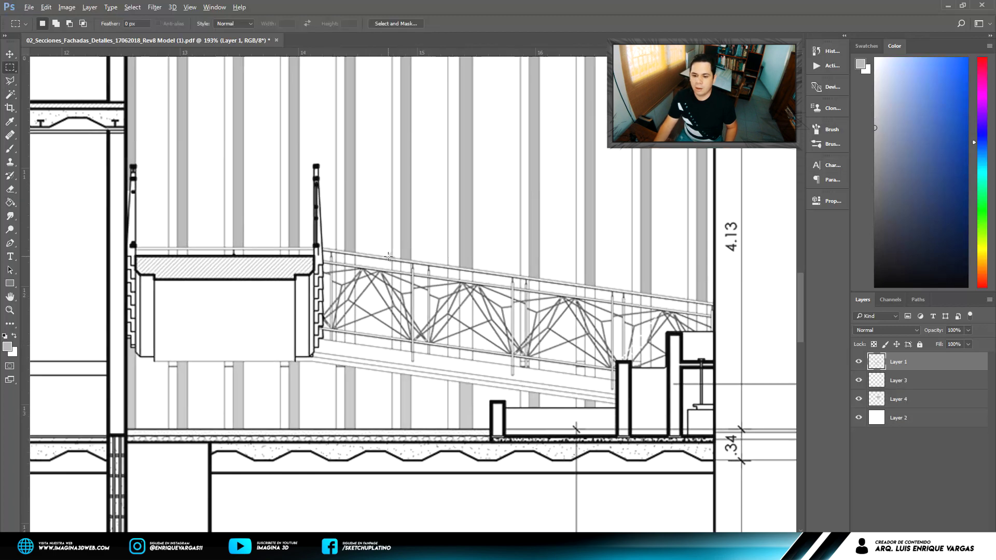
{"action": "key", "text": "p"}
{"action": "scroll", "coordinate": [337, 244], "scroll_direction": "up", "scroll_amount": 2}
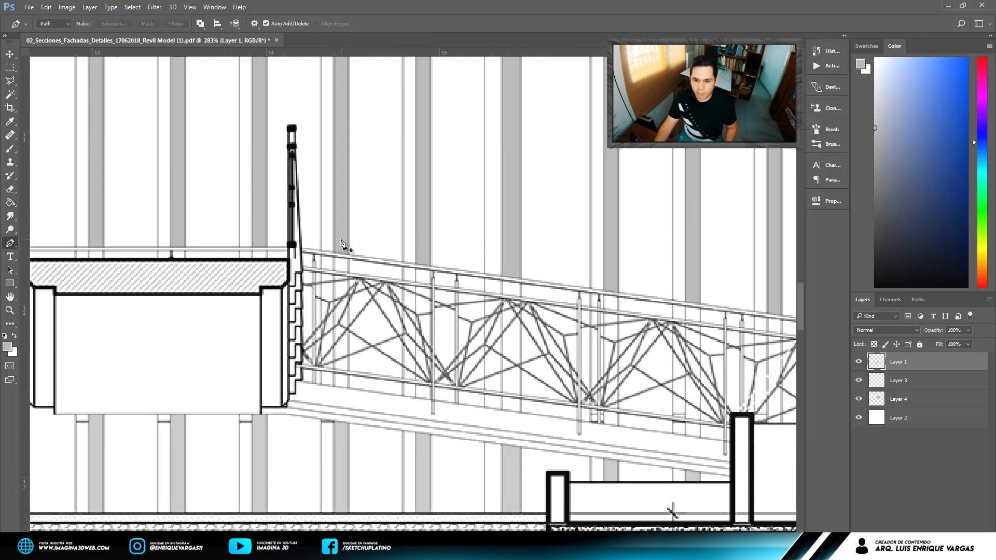
{"action": "key", "text": "b"}
{"action": "scroll", "coordinate": [353, 332], "scroll_direction": "up", "scroll_amount": 2}
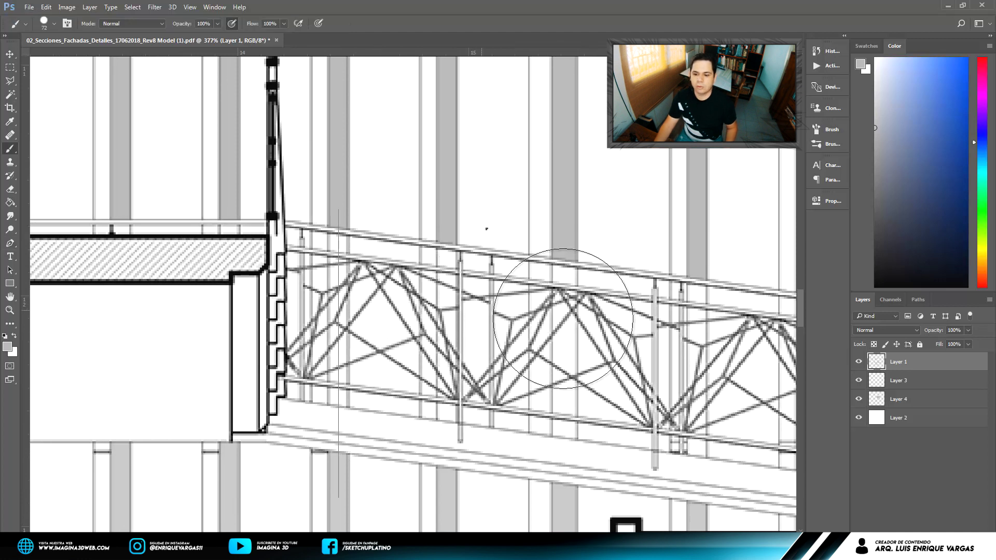
{"action": "right_click", "coordinate": [487, 229]}
{"action": "mouse_move", "coordinate": [627, 337]}
{"action": "left_mouse_down"}
{"action": "mouse_move", "coordinate": [629, 527]}
{"action": "mouse_move", "coordinate": [626, 496]}
{"action": "left_mouse_up"}
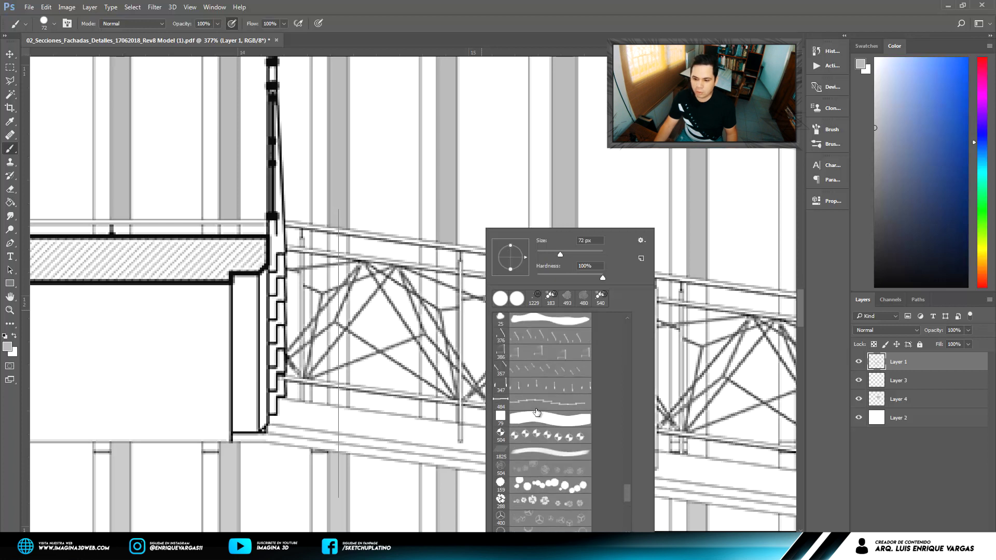
{"action": "left_click", "coordinate": [537, 415]}
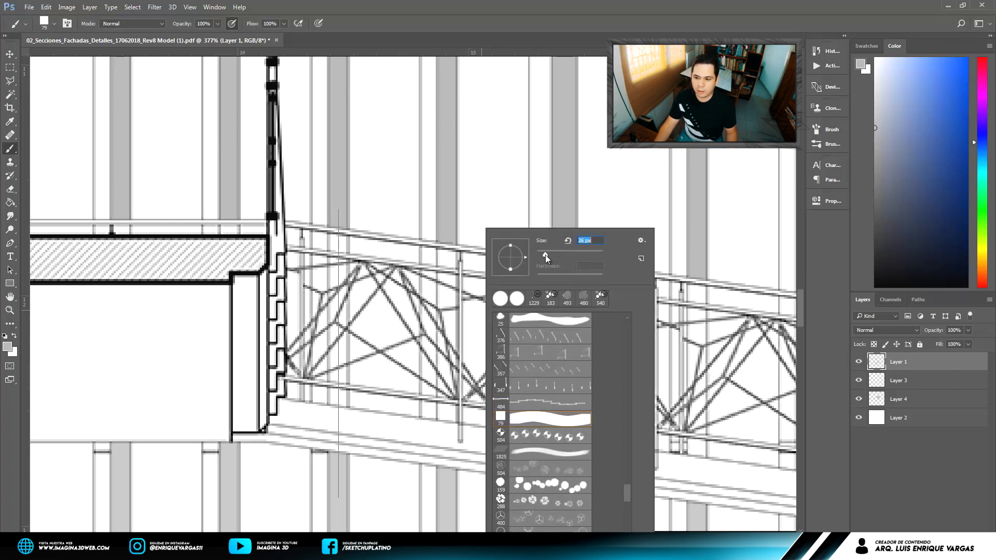
{"action": "left_click_drag", "start_coordinate": [545, 254], "coordinate": [540, 255]}
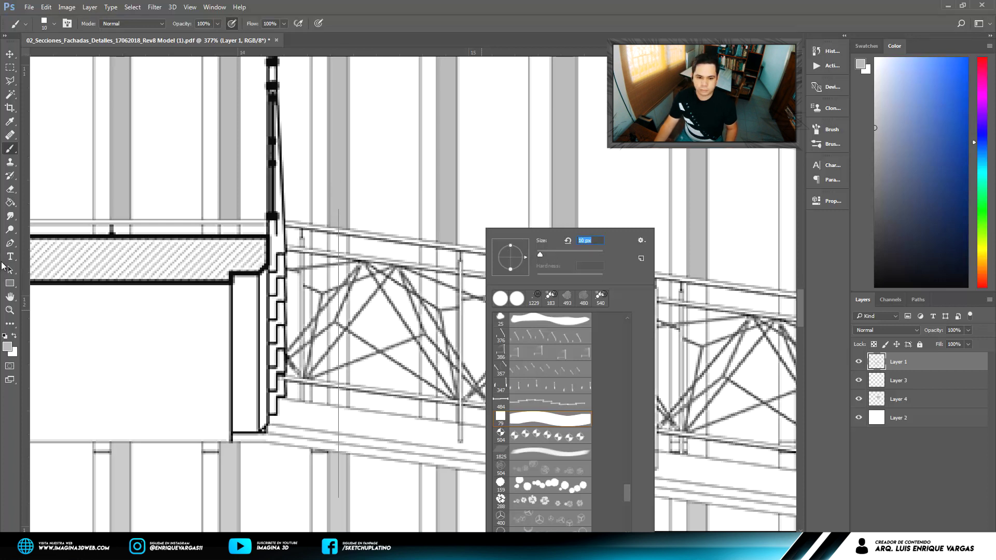
Draw two vertical paths down through the bridge railing, then make Layer 4 active.
{"action": "left_click", "coordinate": [10, 243]}
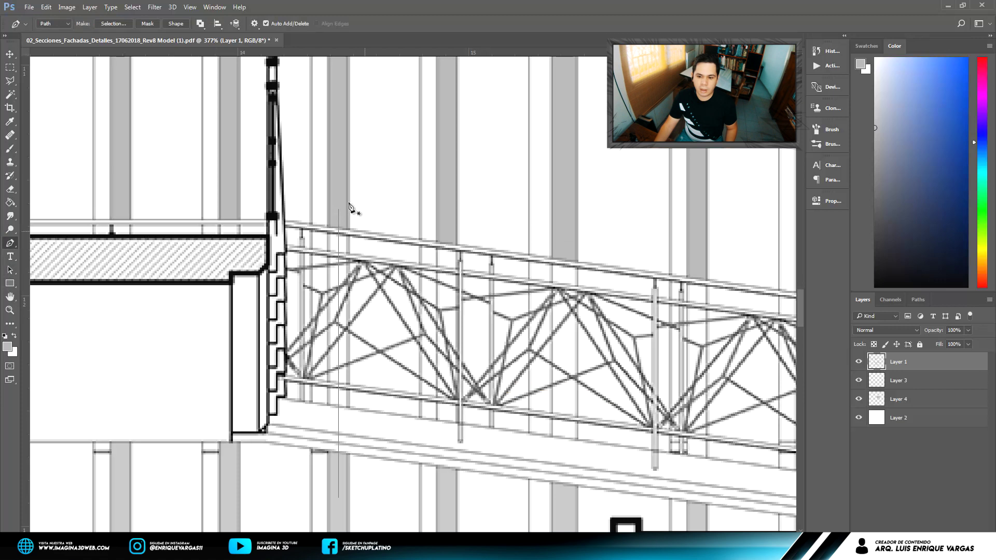
{"action": "left_click", "coordinate": [445, 220]}
{"action": "left_click", "coordinate": [446, 485], "text": "shift"}
{"action": "scroll", "coordinate": [571, 466], "scroll_direction": "down", "scroll_amount": 2}
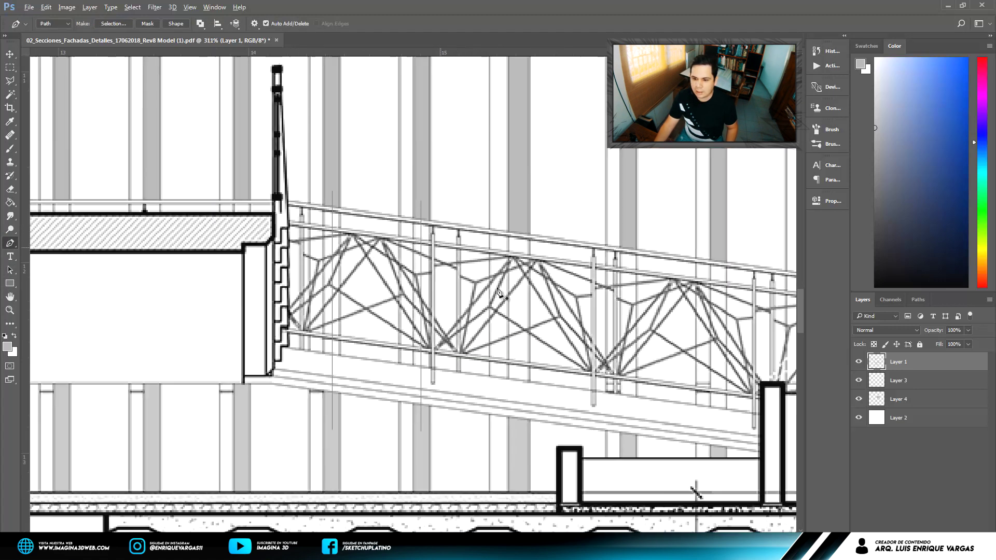
{"action": "scroll", "coordinate": [521, 218], "scroll_direction": "right", "scroll_amount": 2}
{"action": "left_click", "coordinate": [527, 499], "text": "shift"}
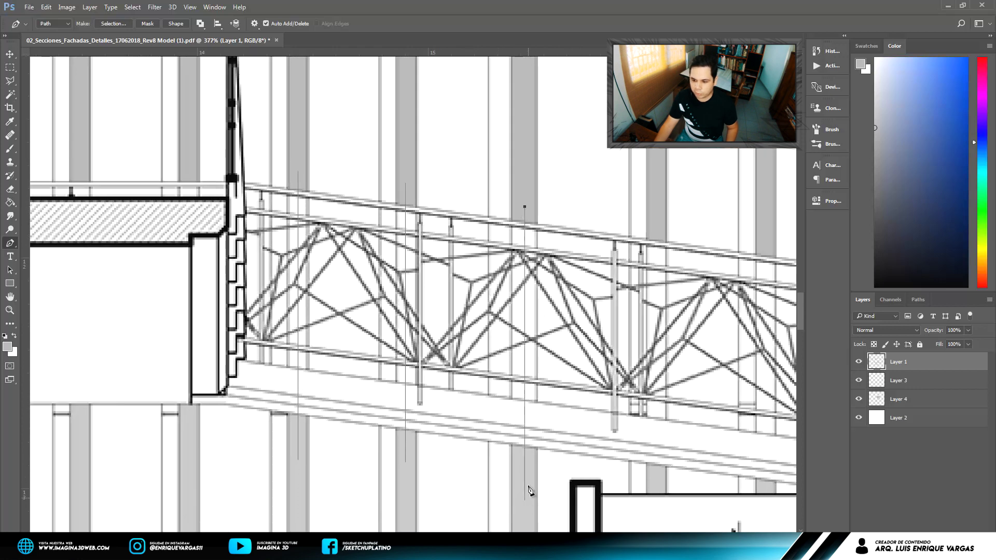
{"action": "key", "text": "Escape"}
{"action": "scroll", "coordinate": [656, 232], "scroll_direction": "down", "scroll_amount": 3}
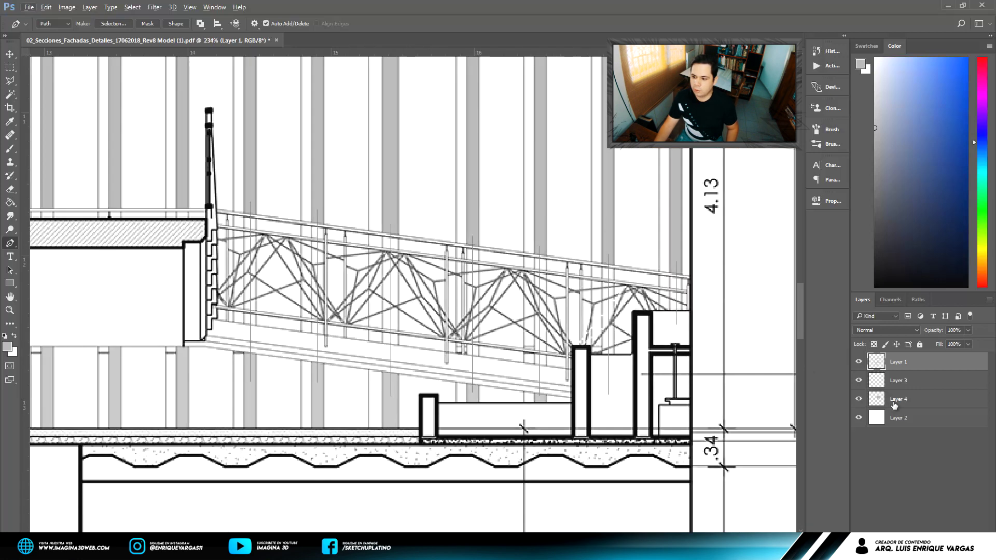
{"action": "key", "text": "alt+bracketleft"}
{"action": "key", "text": "alt+bracketleft"}
{"action": "scroll", "coordinate": [551, 305], "scroll_direction": "up", "scroll_amount": 1}
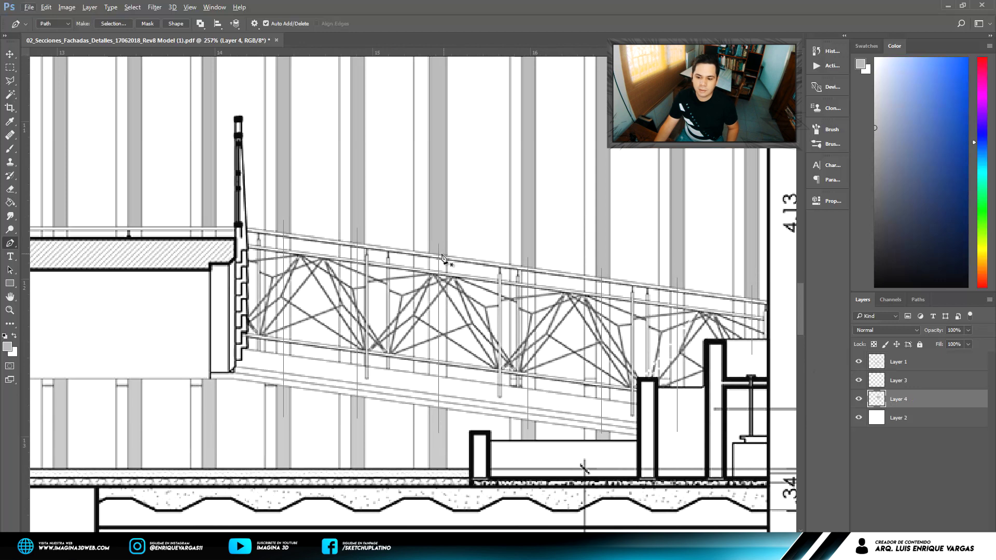
{"action": "key", "text": "b"}
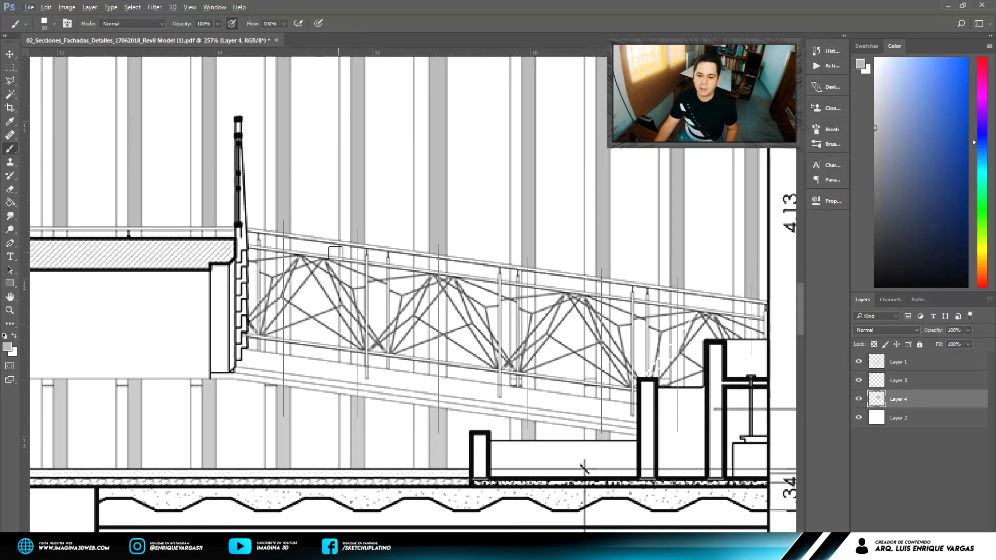
{"action": "scroll", "coordinate": [344, 231], "scroll_direction": "up", "scroll_amount": 2}
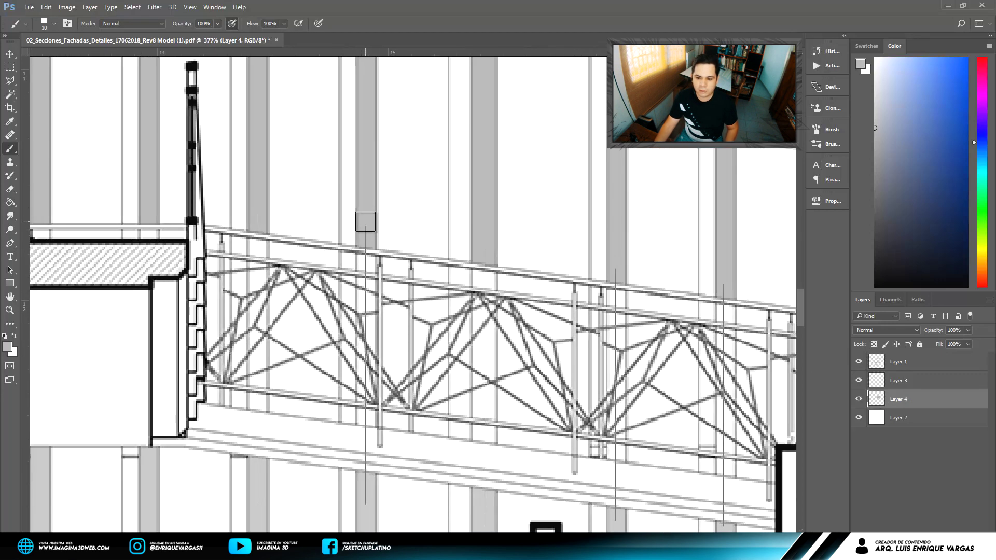
{"action": "scroll", "coordinate": [379, 174], "scroll_direction": "down", "scroll_amount": 2}
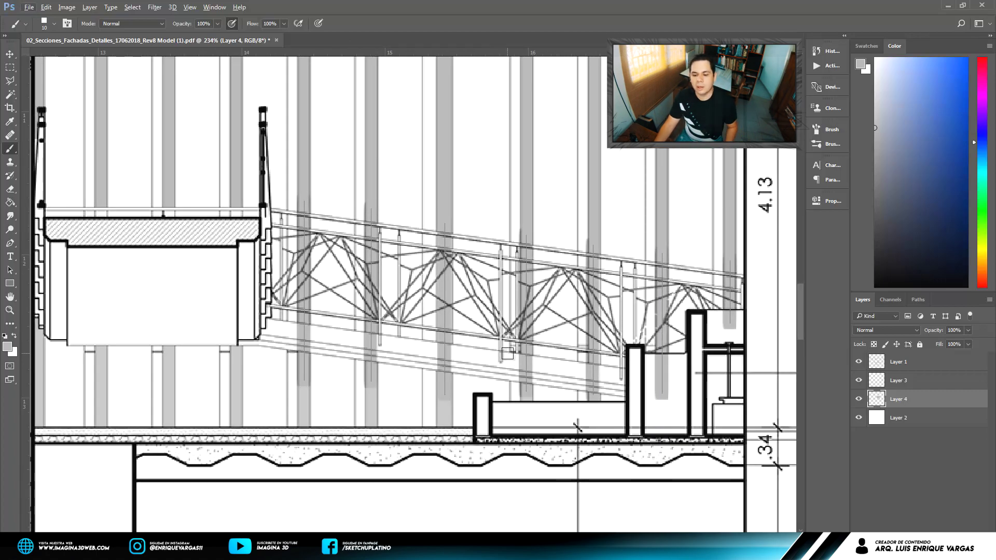
{"action": "scroll", "coordinate": [511, 354], "scroll_direction": "down", "scroll_amount": 1}
{"action": "scroll", "coordinate": [461, 370], "scroll_direction": "up", "scroll_amount": 5}
{"action": "key", "text": "l"}
{"action": "left_click", "coordinate": [534, 484]}
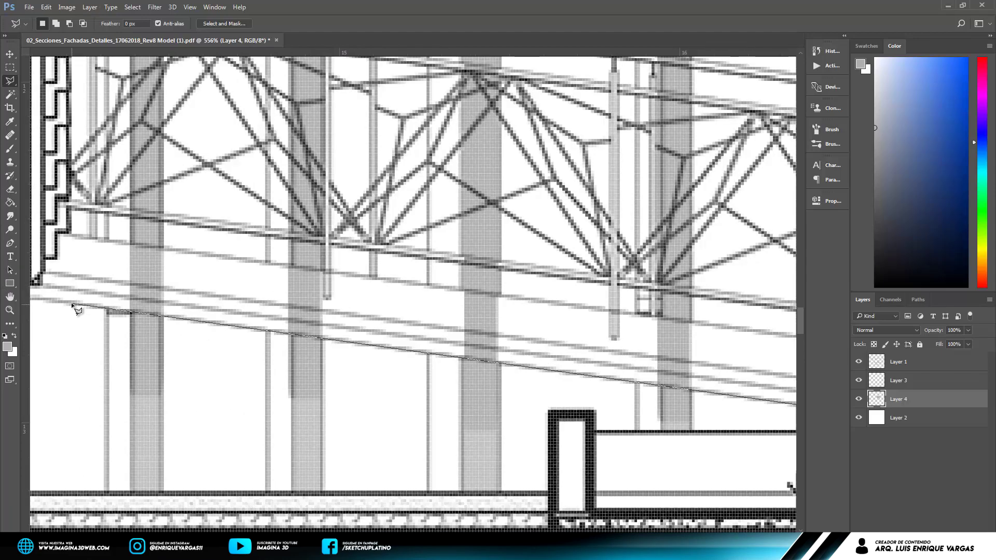
{"action": "left_click", "coordinate": [72, 305]}
{"action": "left_click", "coordinate": [111, 238]}
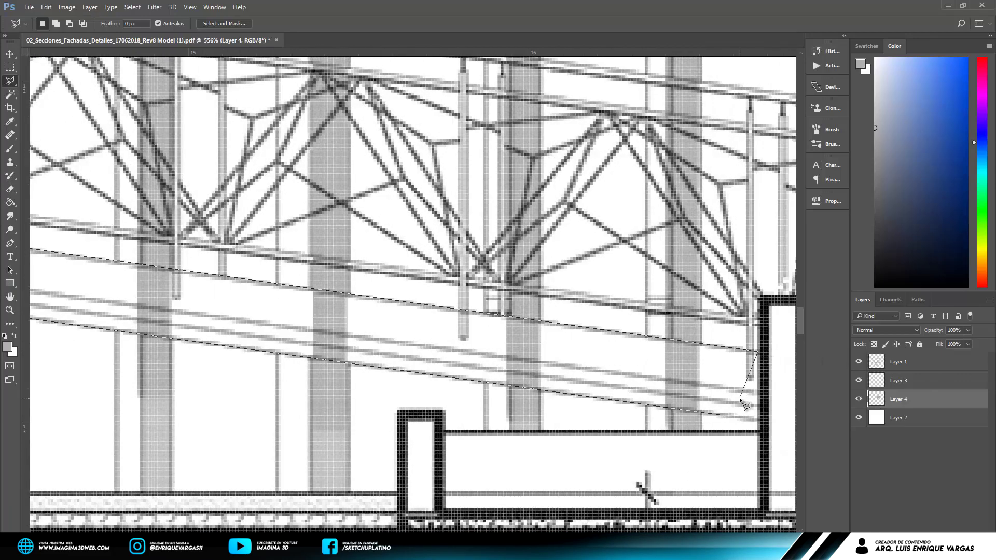
{"action": "key", "text": "m"}
{"action": "scroll", "coordinate": [745, 405], "scroll_direction": "down", "scroll_amount": 6}
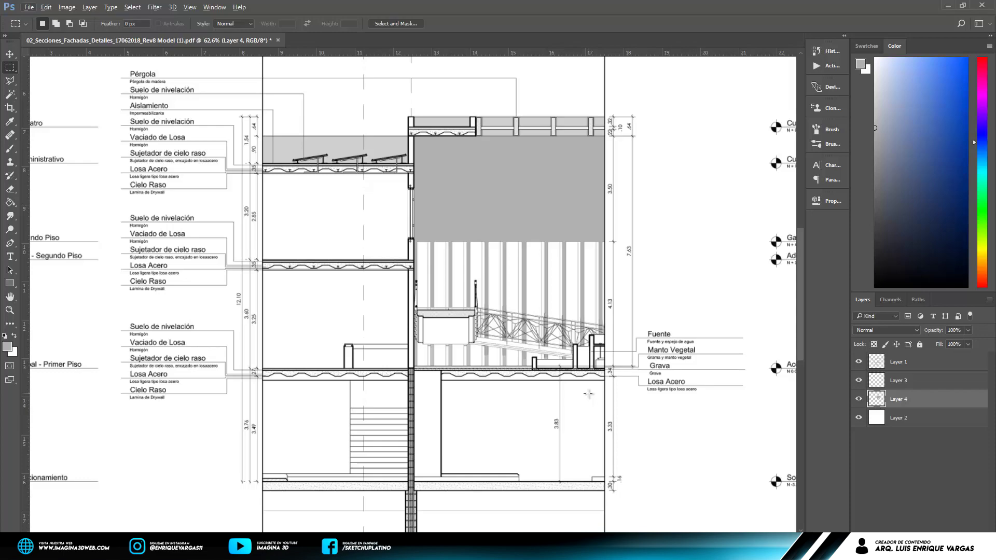
Magic-wand select the small cells along the bridge rail.
{"action": "scroll", "coordinate": [467, 290], "scroll_direction": "up", "scroll_amount": 2}
{"action": "scroll", "coordinate": [467, 291], "scroll_direction": "up", "scroll_amount": 2}
{"action": "scroll", "coordinate": [467, 290], "scroll_direction": "up", "scroll_amount": 2}
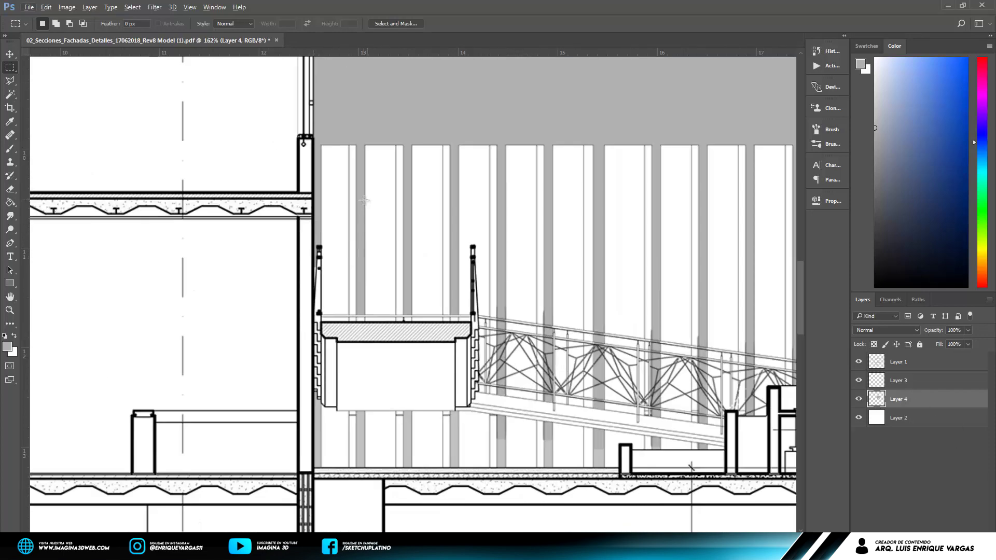
{"action": "scroll", "coordinate": [337, 360], "scroll_direction": "up", "scroll_amount": 1}
{"action": "scroll", "coordinate": [337, 360], "scroll_direction": "up", "scroll_amount": 2}
{"action": "key", "text": "w"}
{"action": "left_click", "coordinate": [980, 366]}
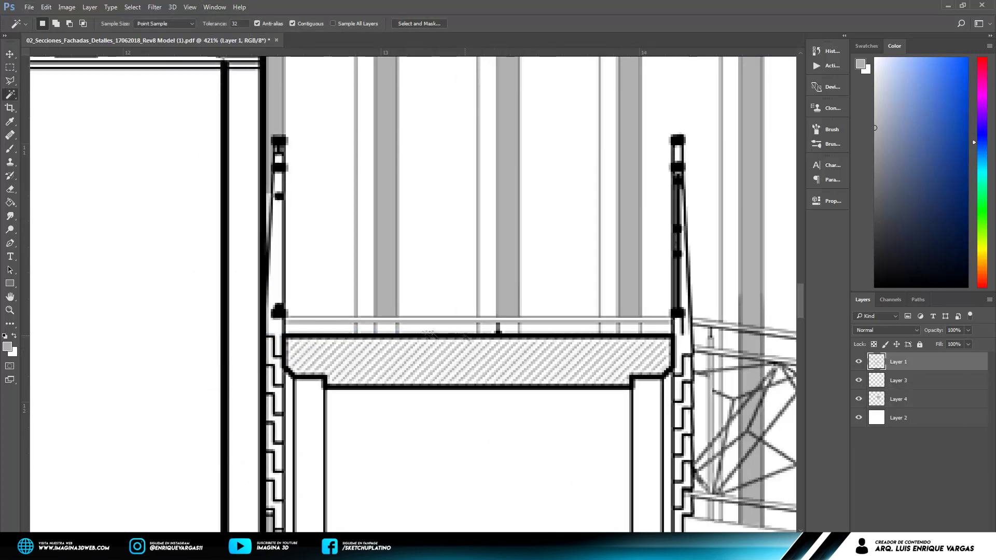
{"action": "left_click", "coordinate": [507, 336]}
{"action": "key", "text": "ctrl+d"}
{"action": "scroll", "coordinate": [390, 333], "scroll_direction": "up", "scroll_amount": 1}
{"action": "left_click", "coordinate": [385, 325]}
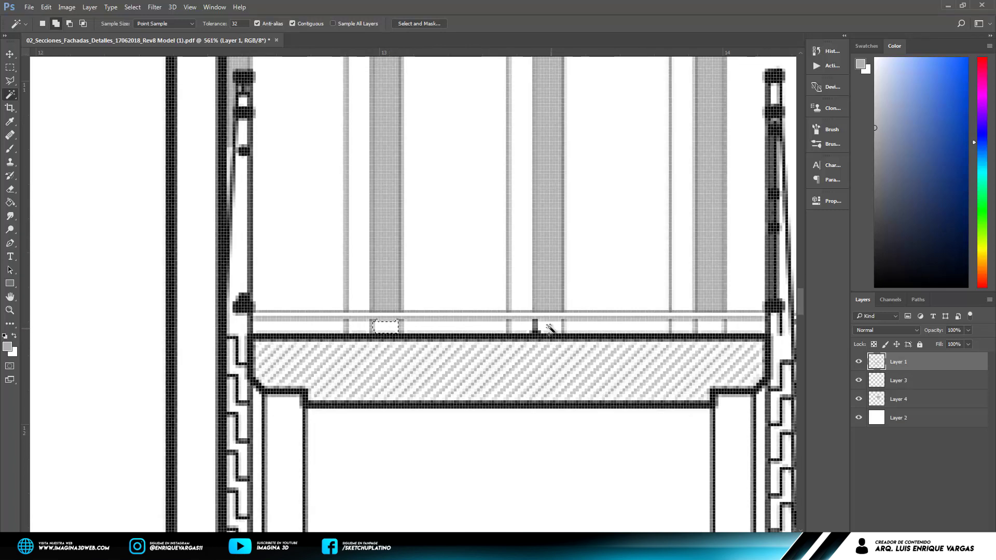
{"action": "left_click", "coordinate": [550, 326], "text": "shift"}
{"action": "scroll", "coordinate": [480, 274], "scroll_direction": "down", "scroll_amount": 3}
On Layer 1, select the three narrow vertical strips behind the bridge.
{"action": "left_click", "coordinate": [898, 398]}
{"action": "key", "text": "g"}
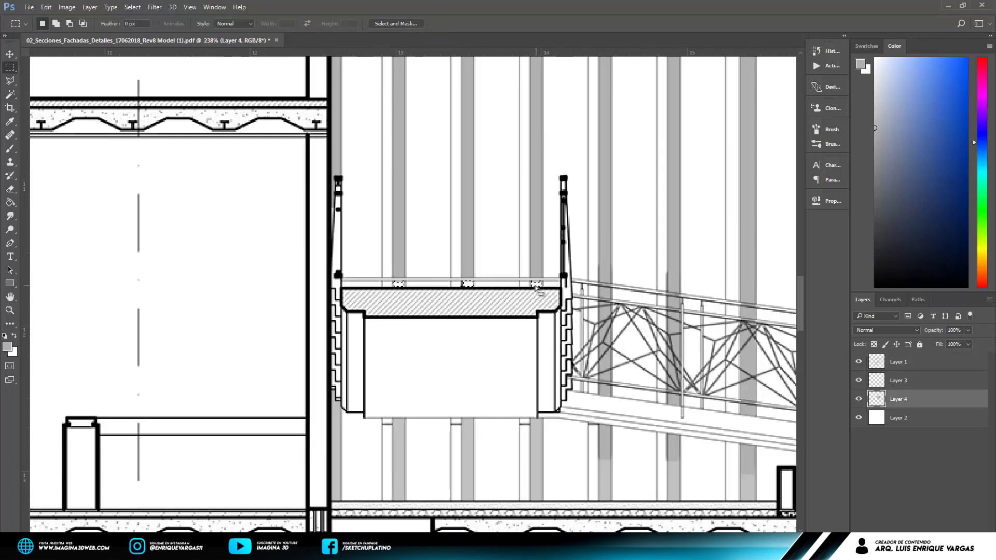
{"action": "key", "text": "shift+g"}
{"action": "scroll", "coordinate": [413, 279], "scroll_direction": "up", "scroll_amount": 1}
{"action": "left_click", "coordinate": [959, 363]}
{"action": "scroll", "coordinate": [363, 156], "scroll_direction": "up", "scroll_amount": 2}
{"action": "key", "text": "w"}
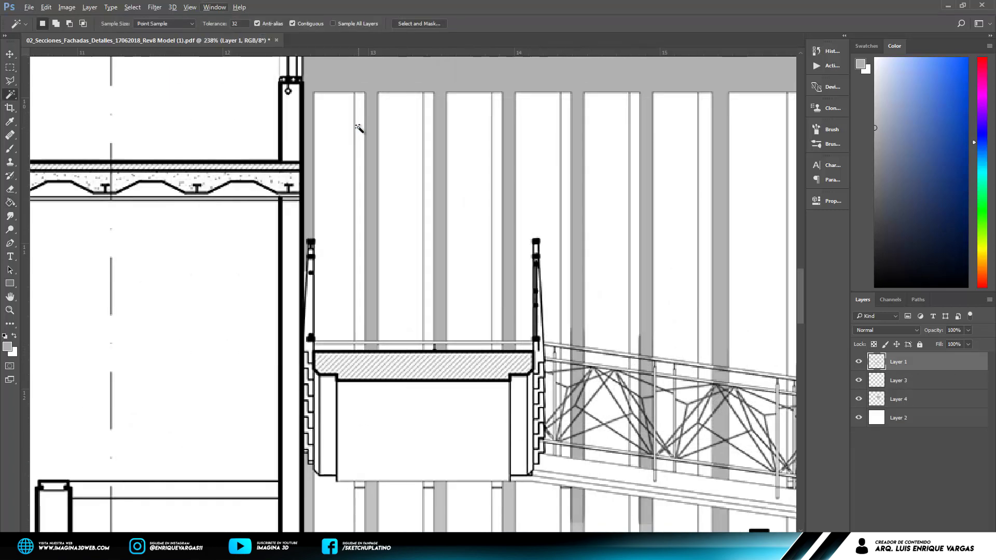
{"action": "left_click", "coordinate": [360, 127]}
{"action": "left_click", "coordinate": [497, 117], "text": "shift"}
{"action": "left_click", "coordinate": [634, 111], "text": "shift"}
{"action": "scroll", "coordinate": [326, 111], "scroll_direction": "down", "scroll_amount": 2}
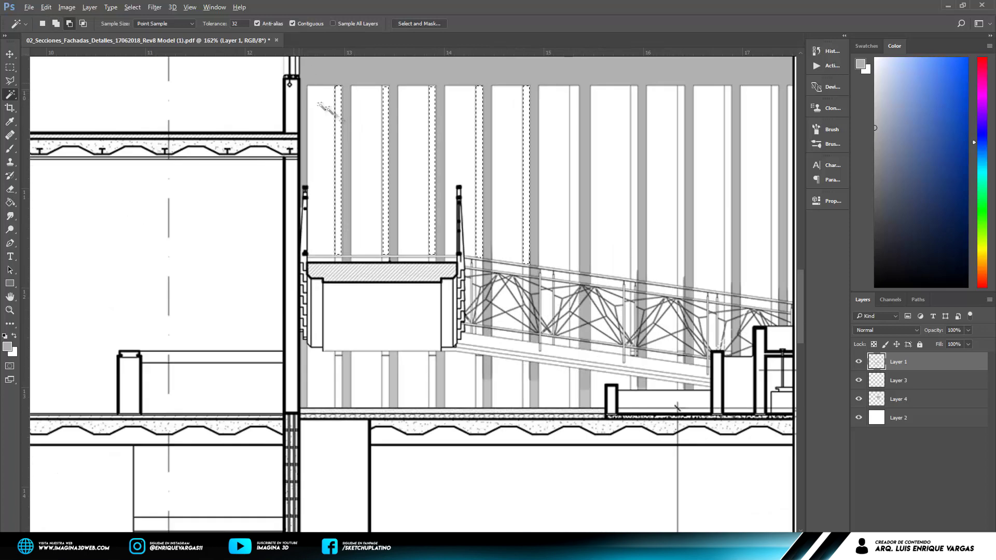
Create Layer 5 beneath Layer 4 and fill the selected strips with grey.
{"action": "left_click", "coordinate": [917, 399]}
{"action": "left_click", "coordinate": [936, 421]}
{"action": "key", "text": "ctrl+shift+alt+n"}
{"action": "scroll", "coordinate": [415, 259], "scroll_direction": "left", "scroll_amount": 1}
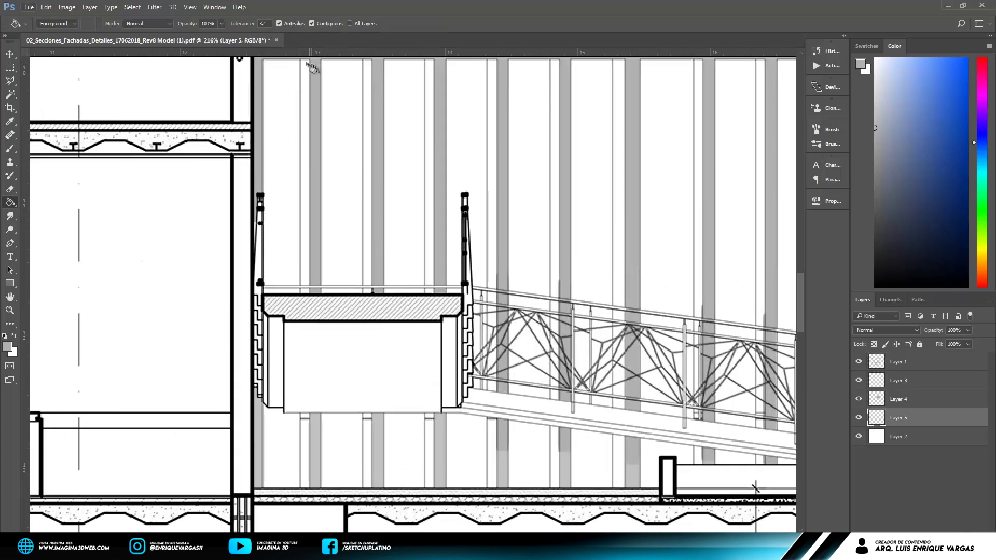
{"action": "key", "text": "g"}
Draw vertical paths from the top edge to the floor along the first atrium columns.
{"action": "left_click", "coordinate": [11, 244]}
{"action": "scroll", "coordinate": [354, 83], "scroll_direction": "up", "scroll_amount": 1}
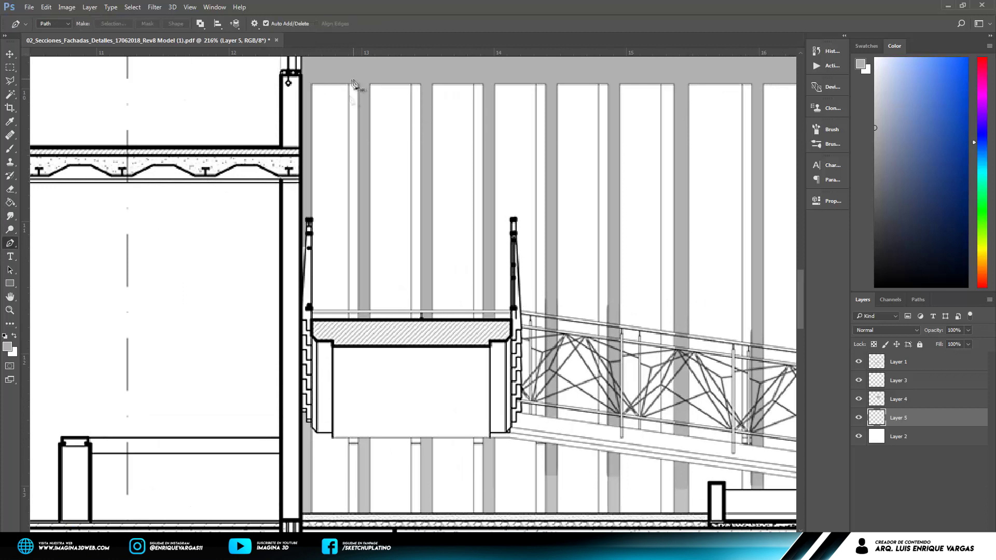
{"action": "left_click", "coordinate": [353, 81]}
{"action": "left_click", "coordinate": [354, 519]}
{"action": "key", "text": "Escape"}
{"action": "left_click", "coordinate": [416, 80]}
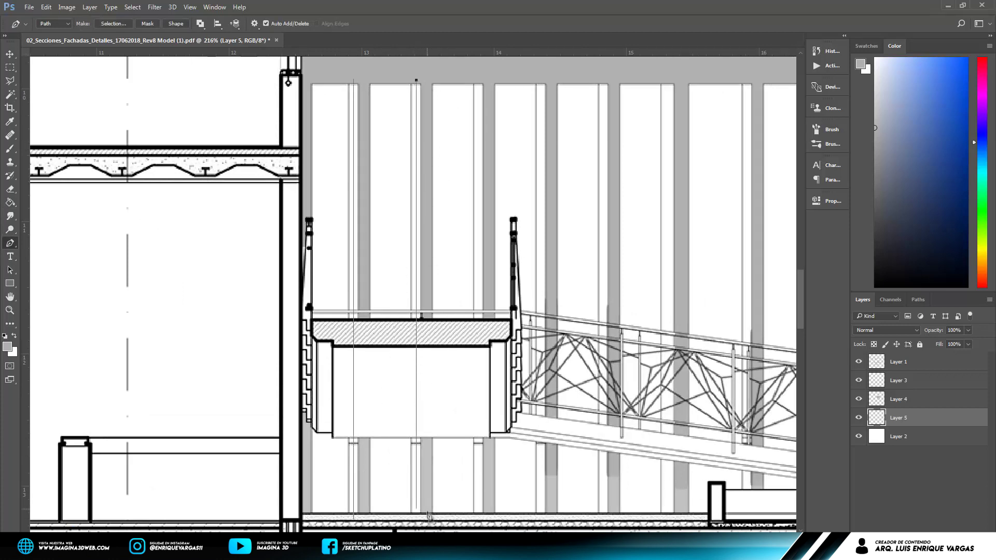
{"action": "left_click", "coordinate": [477, 77]}
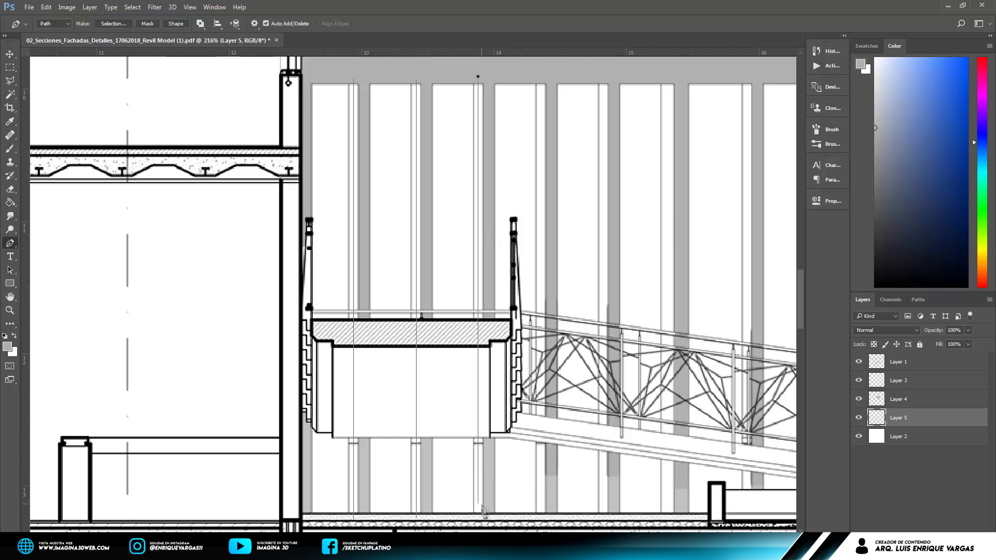
{"action": "left_click", "coordinate": [541, 516]}
Add vertical paths down the remaining atrium columns, ending with the last column.
{"action": "left_click", "coordinate": [604, 81]}
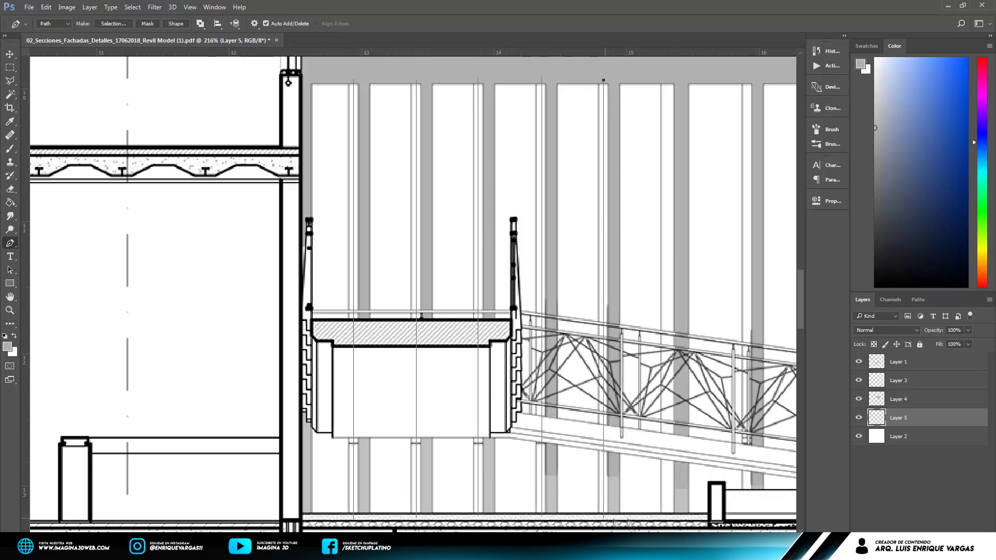
{"action": "left_click", "coordinate": [668, 517]}
{"action": "left_click", "coordinate": [667, 81]}
{"action": "scroll", "coordinate": [570, 104], "scroll_direction": "down", "scroll_amount": 2}
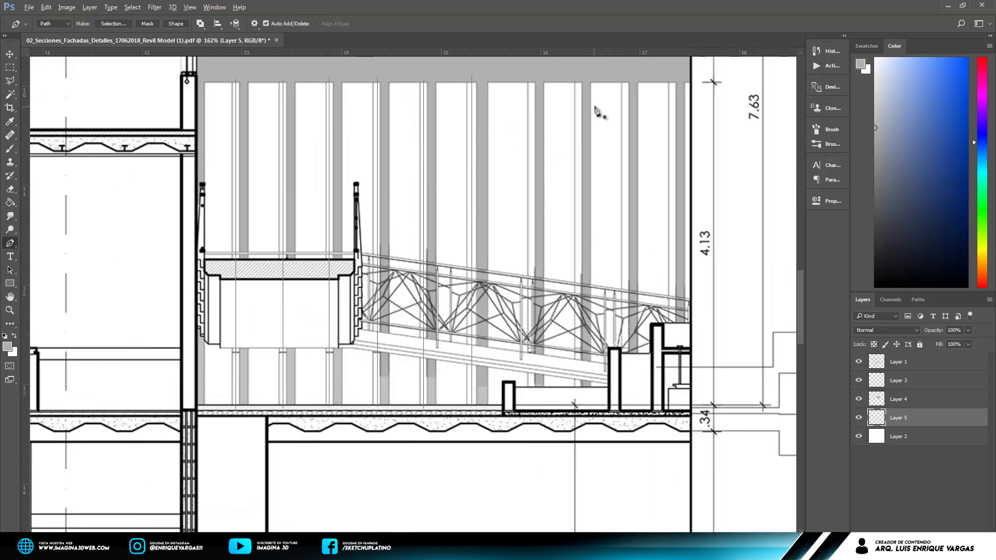
{"action": "left_click", "coordinate": [531, 78]}
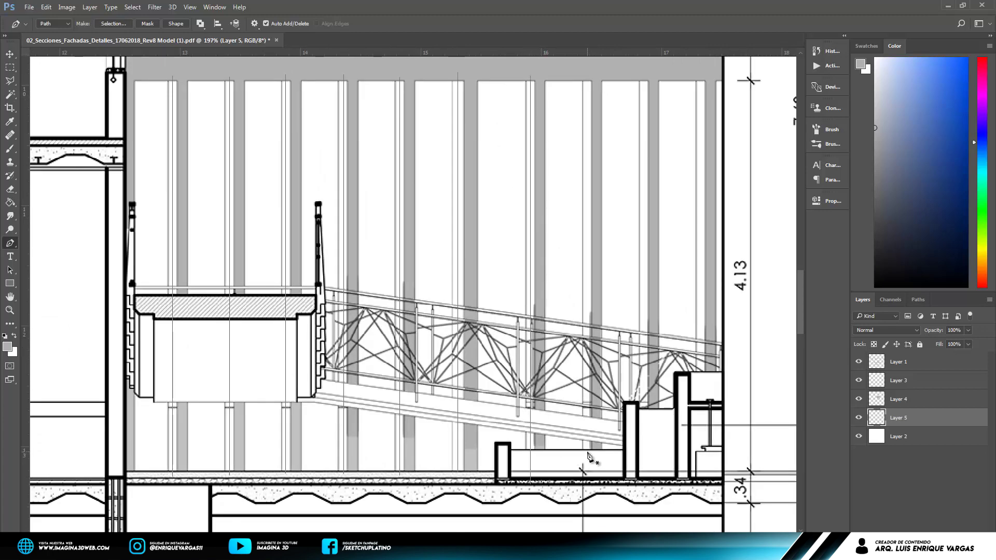
{"action": "left_click", "coordinate": [644, 77]}
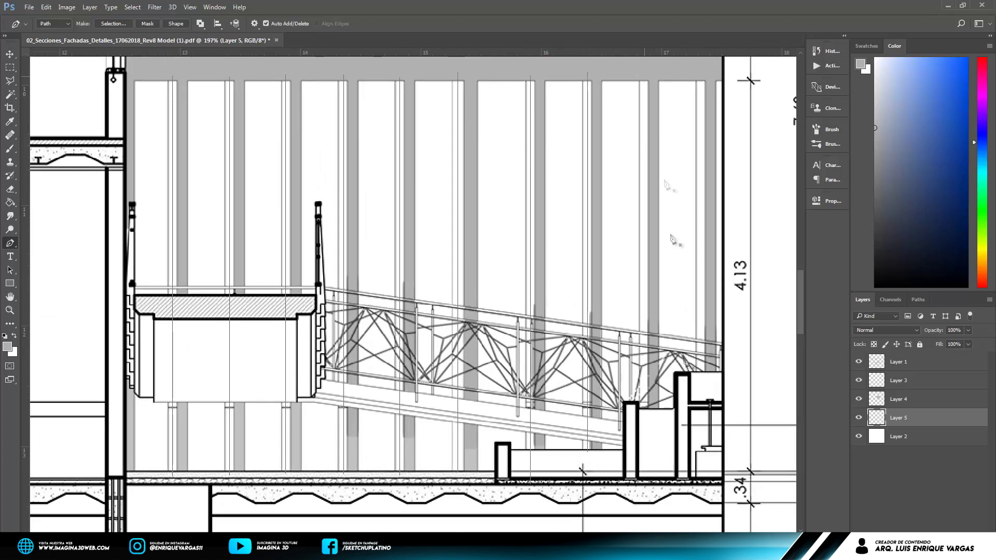
{"action": "left_click", "coordinate": [700, 77]}
{"action": "left_click", "coordinate": [700, 340]}
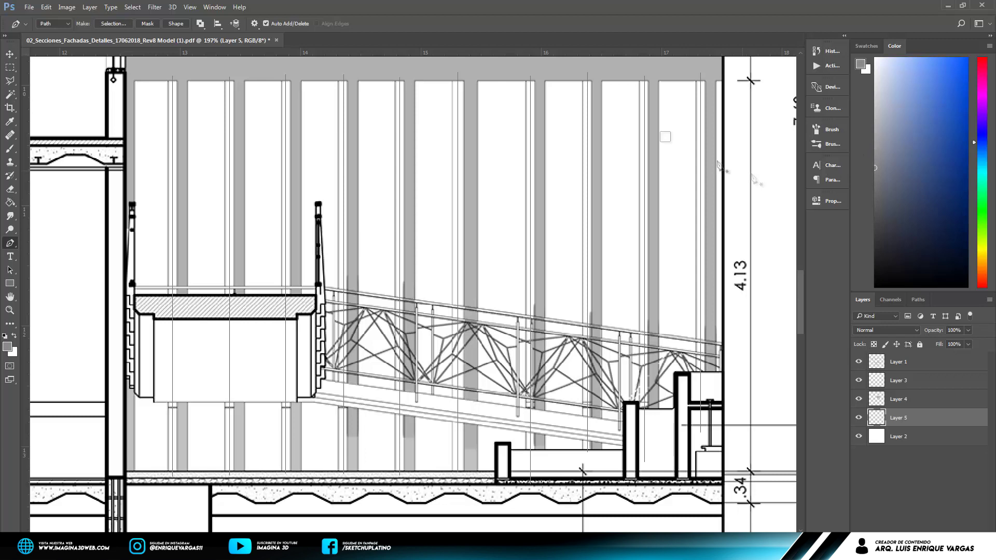
Stroke the vertical paths with a size-8 grey brush and hide the path outlines.
{"action": "key", "text": "b"}
{"action": "right_click", "coordinate": [652, 101]}
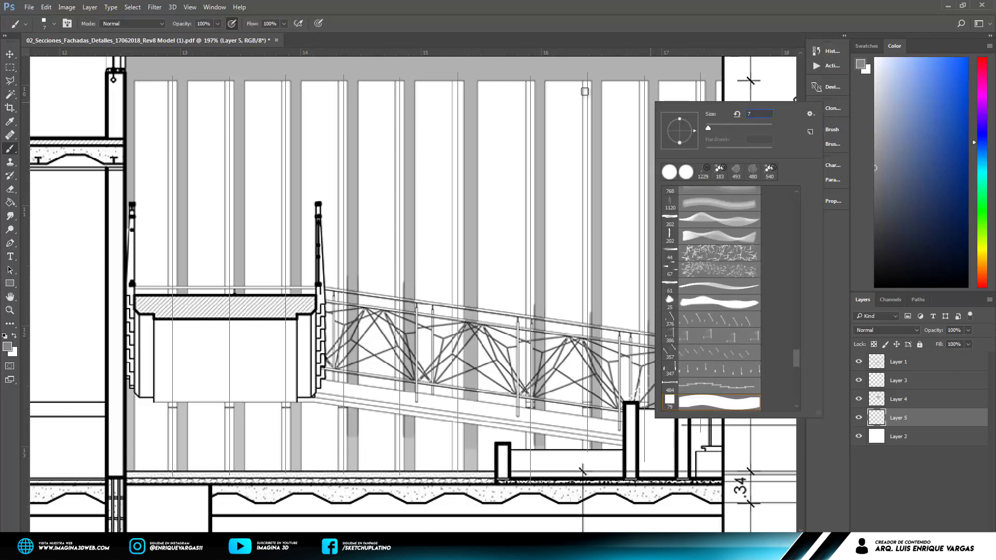
{"action": "key", "text": "Return"}
{"action": "key", "text": "Return"}
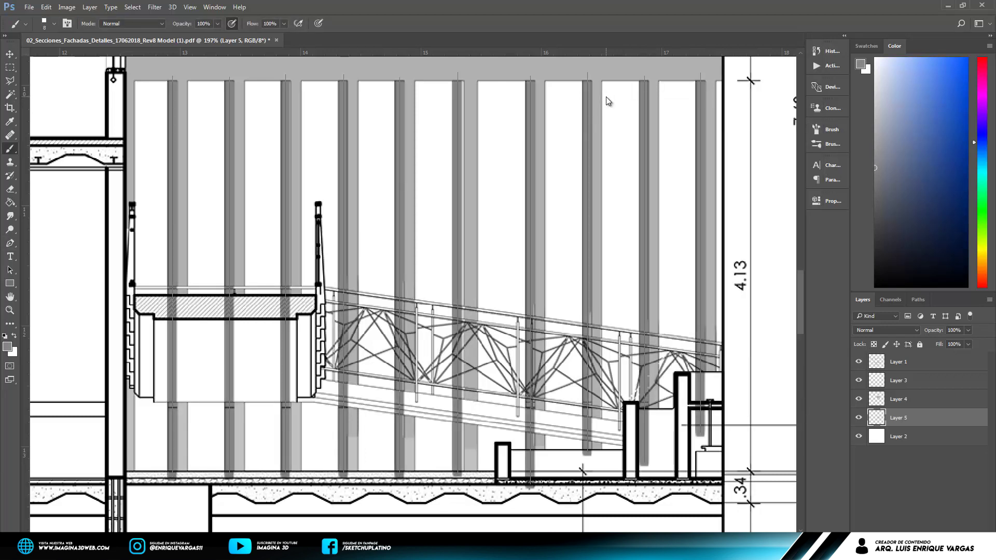
{"action": "key", "text": "p"}
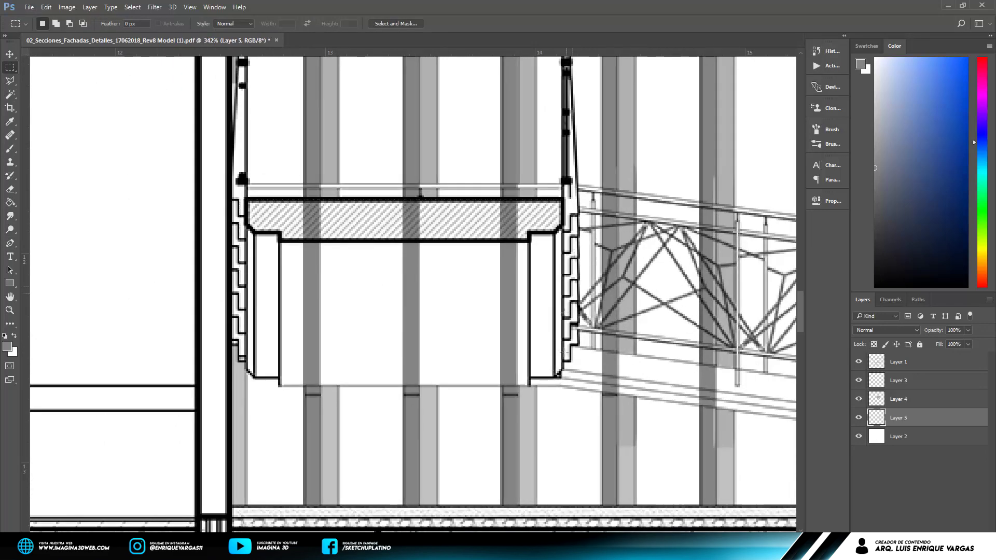
Fill the grey lines over the hatched balcony and above the floor slab with white.
{"action": "key", "text": "ctrl+BackSpace"}
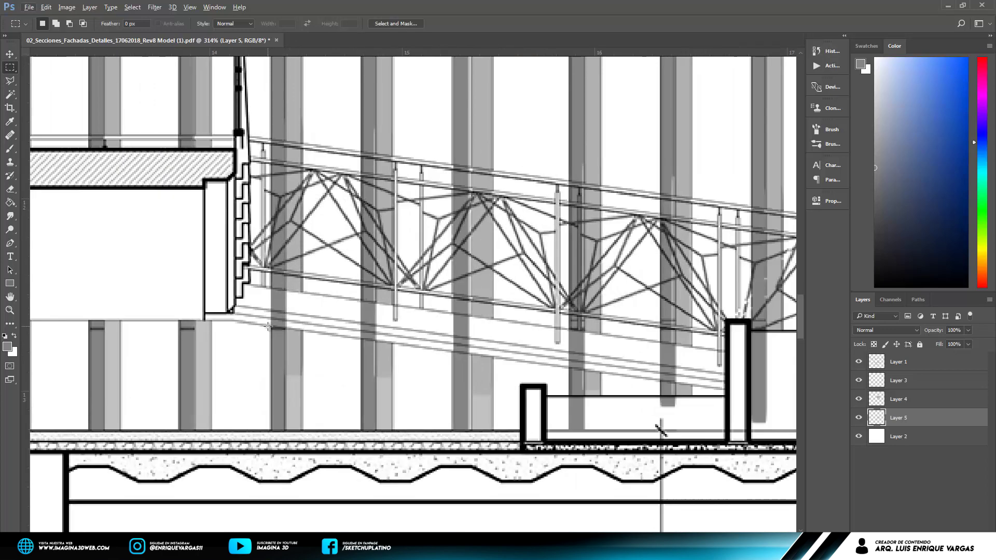
{"action": "key", "text": "l"}
{"action": "left_click", "coordinate": [233, 320]}
{"action": "left_click", "coordinate": [732, 389]}
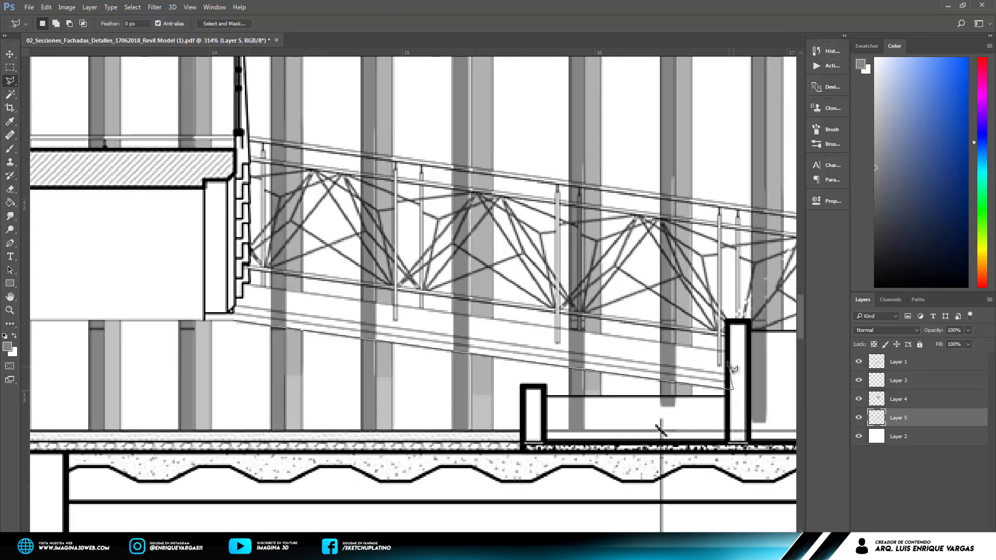
{"action": "left_click", "coordinate": [726, 351]}
{"action": "scroll", "coordinate": [660, 430], "scroll_direction": "down", "scroll_amount": 3}
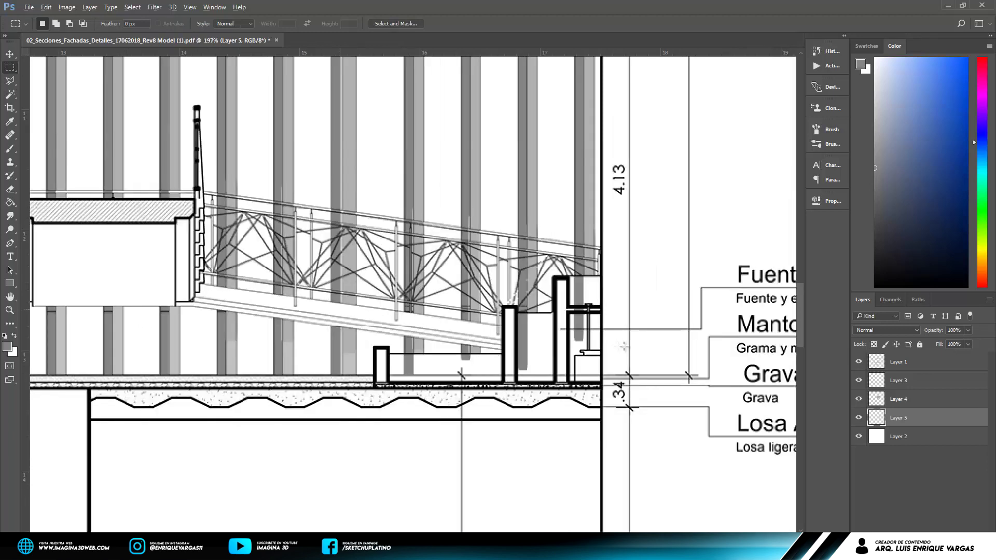
{"action": "scroll", "coordinate": [660, 430], "scroll_direction": "up", "scroll_amount": 4}
{"action": "left_click_drag", "start_coordinate": [583, 450], "coordinate": [288, 357]}
{"action": "key", "text": "ctrl+BackSpace"}
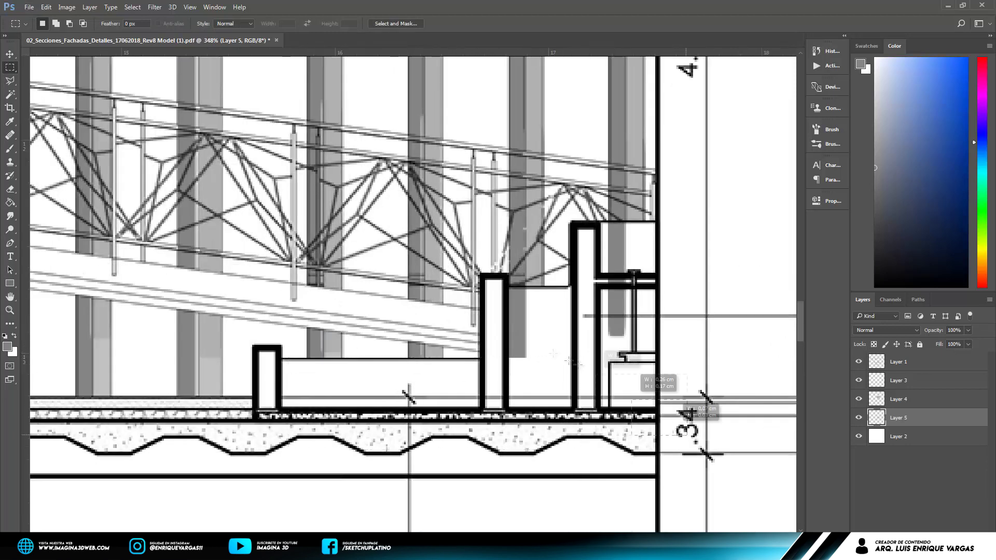
White out the grey strips beside the low walls near the ramp, then view the whole section.
{"action": "left_click_drag", "start_coordinate": [531, 358], "coordinate": [500, 282]}
{"action": "key", "text": "ctrl+BackSpace"}
{"action": "left_click_drag", "start_coordinate": [748, 375], "coordinate": [602, 223]}
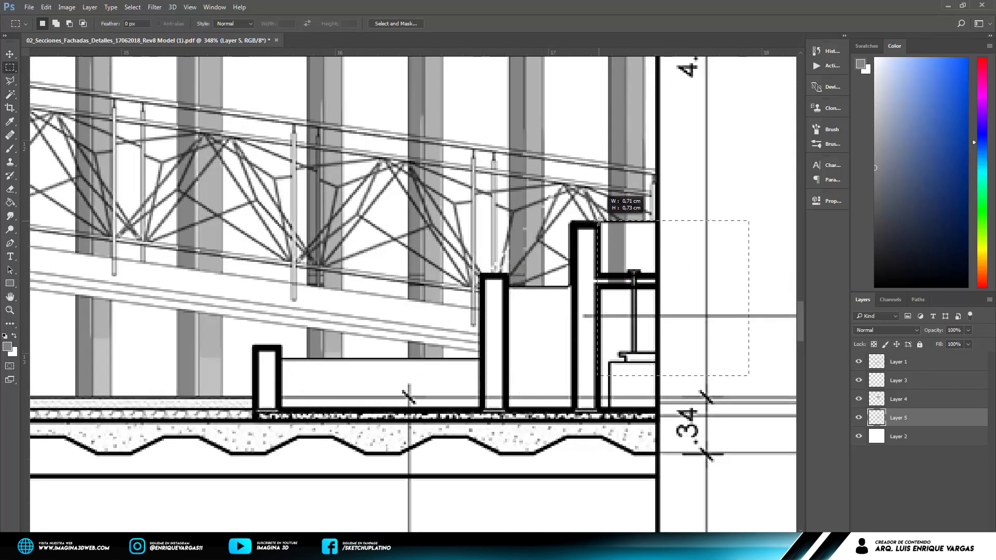
{"action": "key", "text": "ctrl+BackSpace"}
{"action": "scroll", "coordinate": [654, 344], "scroll_direction": "down", "scroll_amount": 5}
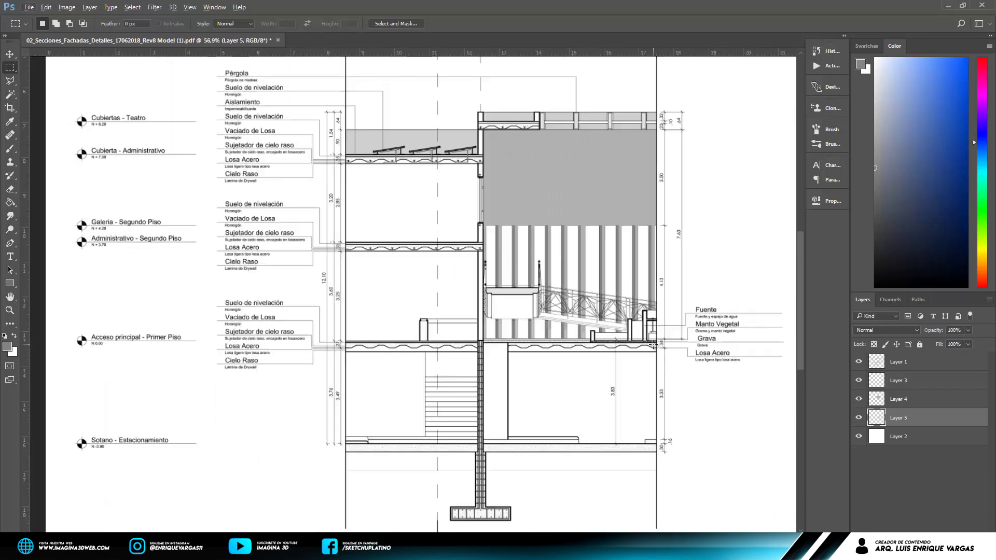
{"action": "scroll", "coordinate": [477, 221], "scroll_direction": "up", "scroll_amount": 2}
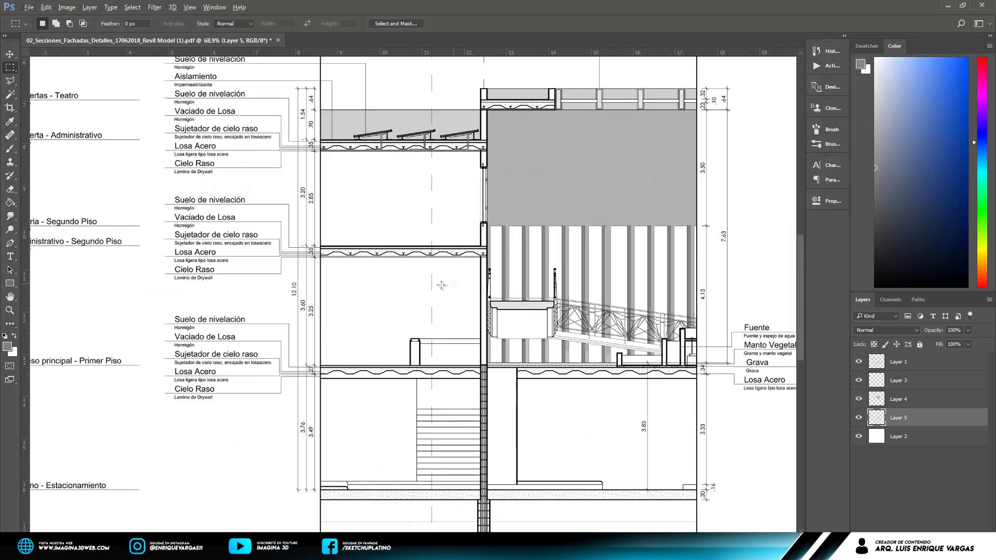
{"action": "scroll", "coordinate": [441, 284], "scroll_direction": "down", "scroll_amount": 1}
Merge Layers 3 through 5 into a single Layer 3.
{"action": "left_click", "coordinate": [912, 381]}
{"action": "left_click", "coordinate": [935, 420], "text": "ctrl"}
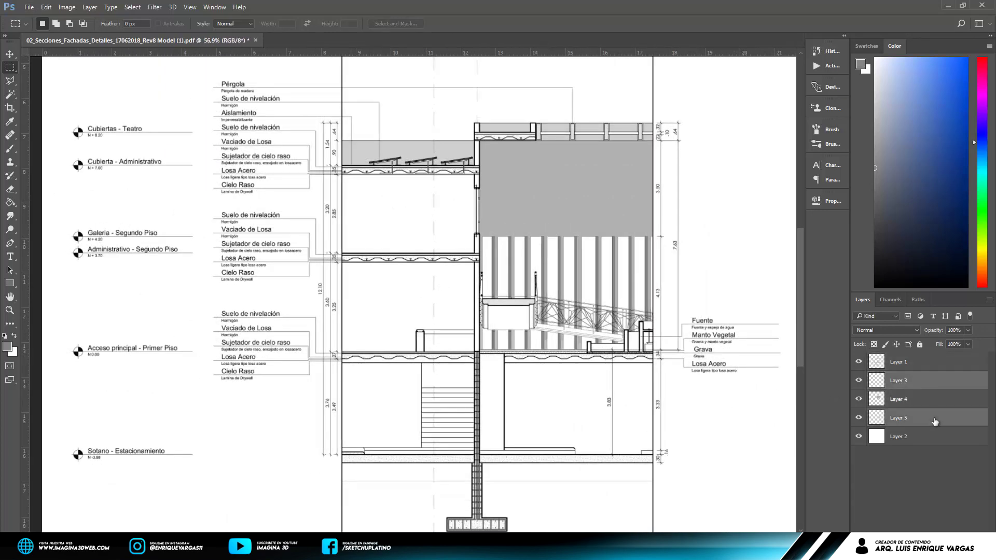
{"action": "right_click", "coordinate": [935, 421]}
{"action": "left_click", "coordinate": [928, 402]}
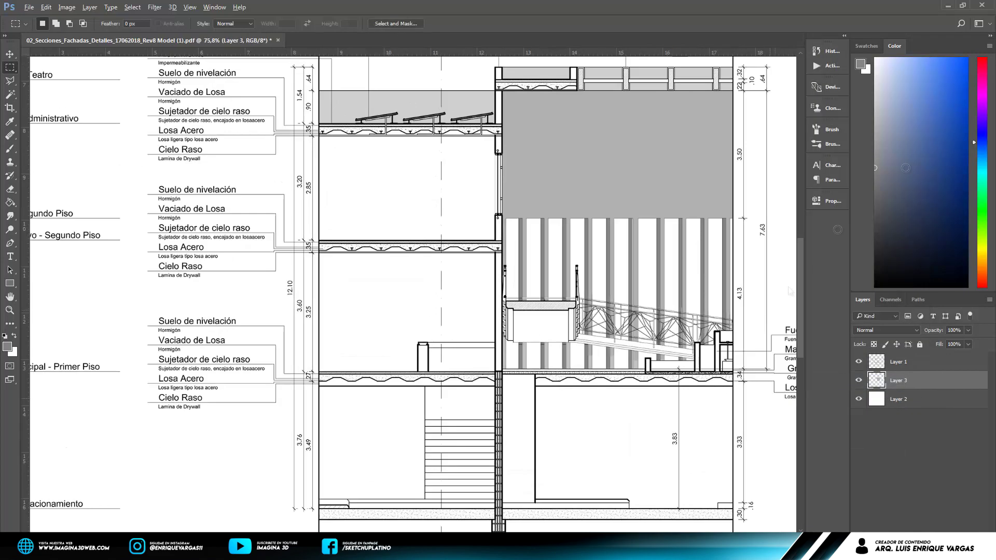
On Layer 1, Magic-Wand the room left of the stairs and fill it grey.
{"action": "left_click", "coordinate": [913, 361]}
{"action": "key", "text": "w"}
{"action": "left_click", "coordinate": [381, 405]}
{"action": "scroll", "coordinate": [567, 457], "scroll_direction": "up", "scroll_amount": 2}
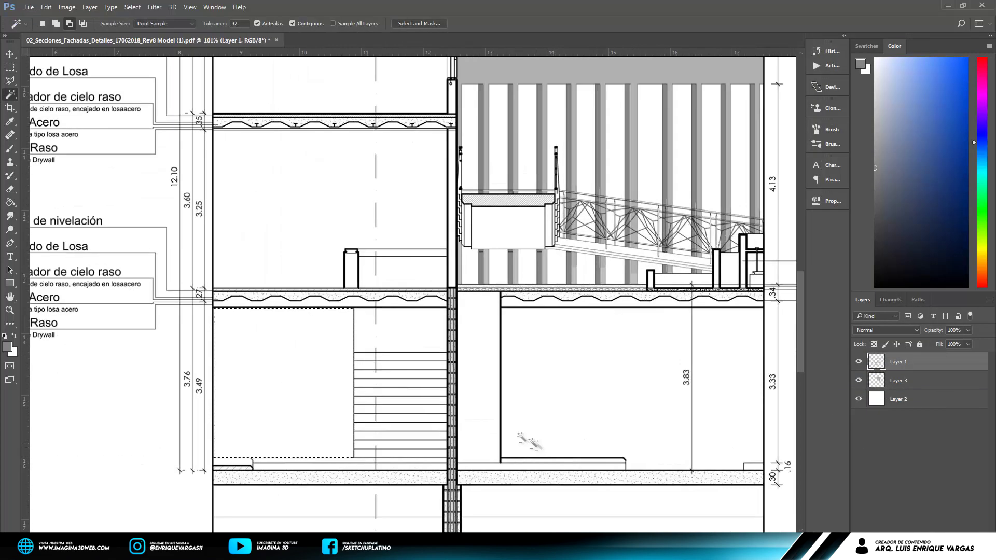
{"action": "left_click_drag", "start_coordinate": [568, 457], "coordinate": [550, 451]}
{"action": "key", "text": "g"}
{"action": "left_click", "coordinate": [319, 393]}
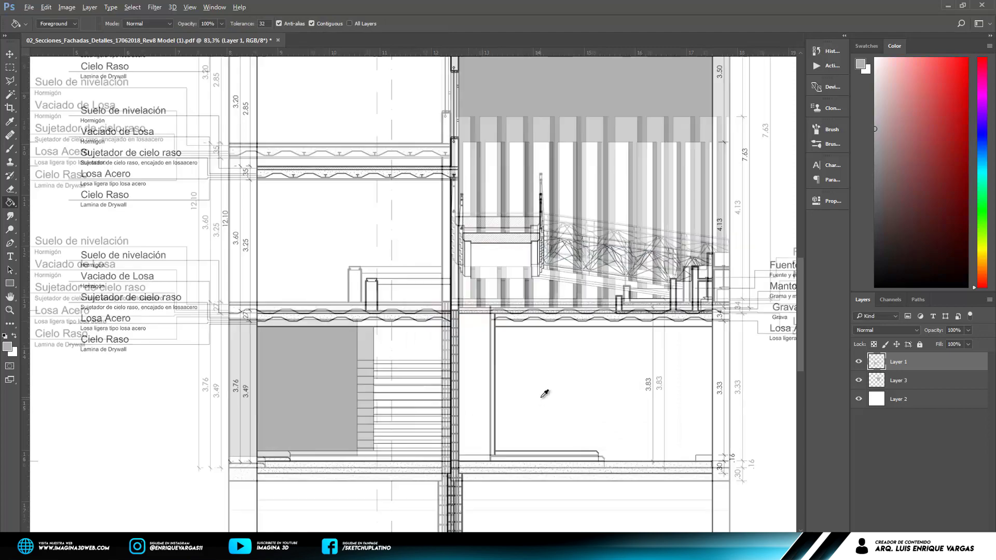
Sample the grey fill colour, undo the fill, and refill the area on Layer 3.
{"action": "scroll", "coordinate": [563, 409], "scroll_direction": "up", "scroll_amount": 2}
{"action": "key", "text": "i"}
{"action": "left_click", "coordinate": [8, 346]}
{"action": "left_click", "coordinate": [632, 290]}
{"action": "scroll", "coordinate": [632, 294], "scroll_direction": "down", "scroll_amount": 2}
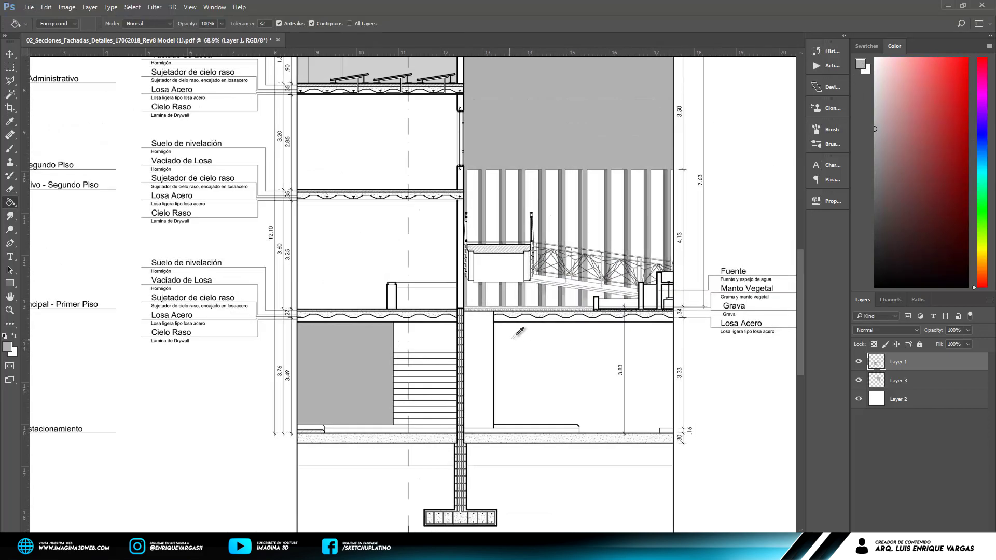
{"action": "key", "text": "ctrl+z"}
{"action": "left_click", "coordinate": [898, 380]}
{"action": "key", "text": "g"}
{"action": "left_click", "coordinate": [344, 398]}
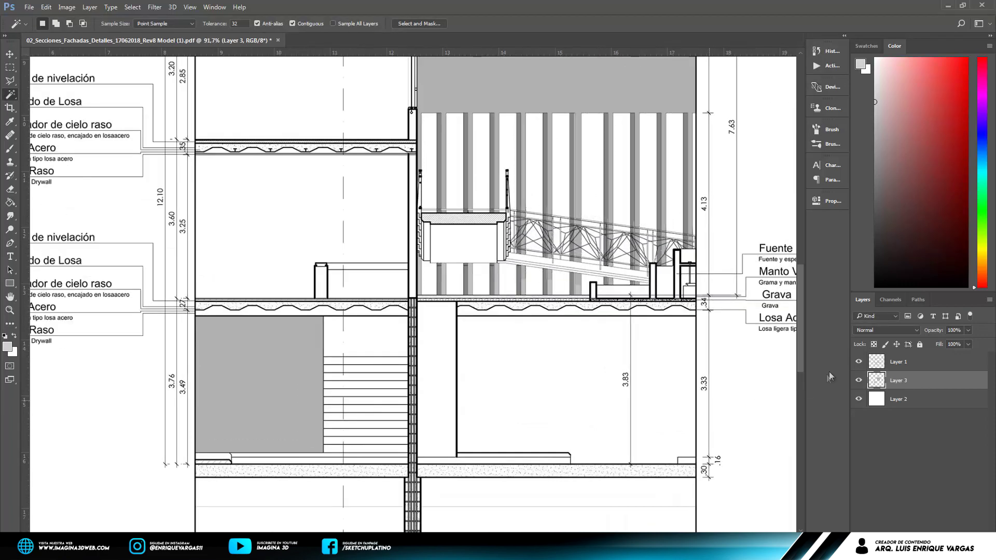
Fill the column beside the stairwell with grey on Layer 3.
{"action": "left_click", "coordinate": [898, 380]}
{"action": "key", "text": "g"}
{"action": "left_click", "coordinate": [436, 363]}
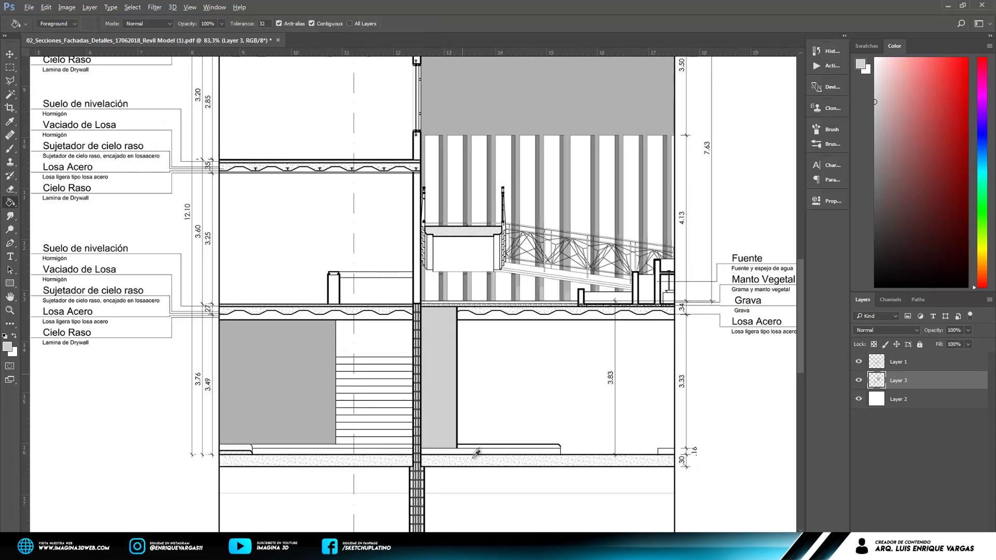
{"action": "scroll", "coordinate": [519, 449], "scroll_direction": "up", "scroll_amount": 3}
{"action": "scroll", "coordinate": [519, 449], "scroll_direction": "down", "scroll_amount": 2}
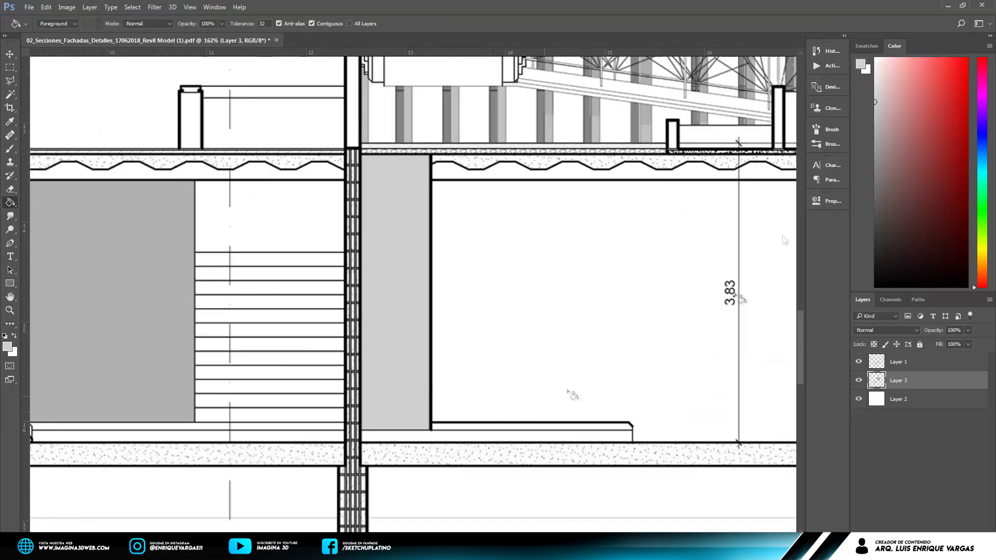
Select the floor strip in the lower rooms and fill the left strip grey.
{"action": "left_click", "coordinate": [898, 362]}
{"action": "scroll", "coordinate": [571, 311], "scroll_direction": "up", "scroll_amount": 2}
{"action": "key", "text": "w"}
{"action": "scroll", "coordinate": [612, 423], "scroll_direction": "down", "scroll_amount": 2}
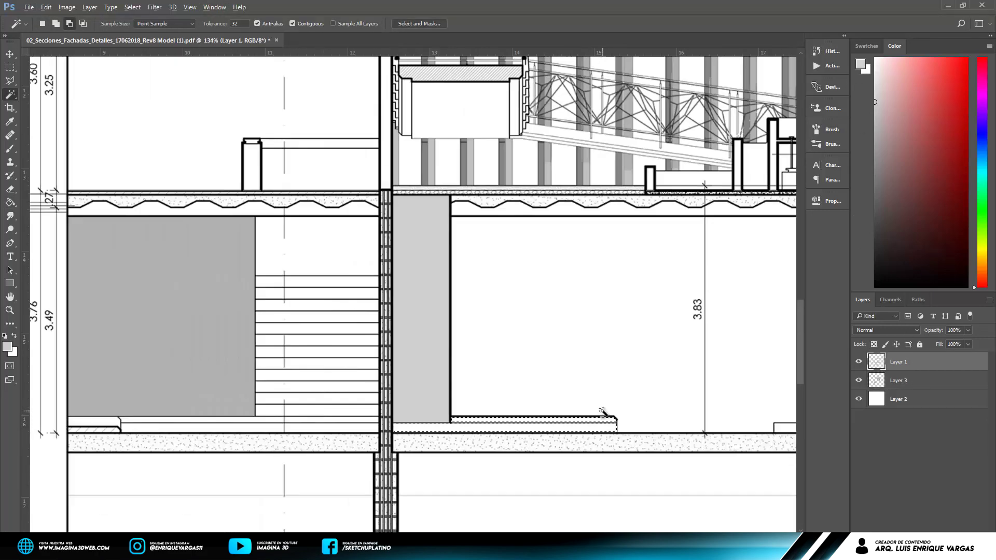
{"action": "left_click", "coordinate": [751, 426]}
{"action": "scroll", "coordinate": [519, 415], "scroll_direction": "up", "scroll_amount": 2}
{"action": "scroll", "coordinate": [519, 415], "scroll_direction": "left", "scroll_amount": 3}
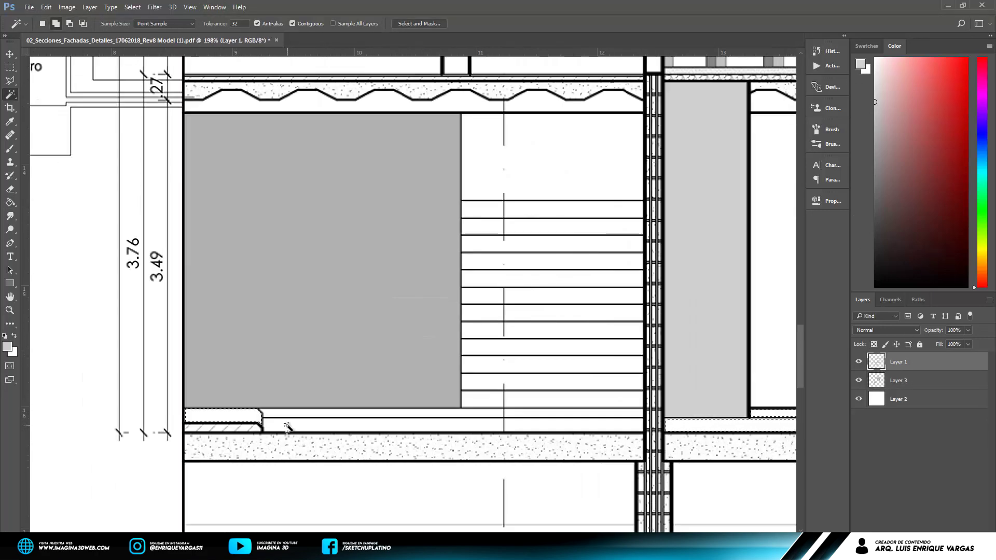
{"action": "key", "text": "g"}
{"action": "left_click", "coordinate": [249, 418]}
Select the basement floor strips and fill the small right, middle and left strips grey.
{"action": "key", "text": "w"}
{"action": "left_click", "coordinate": [293, 425]}
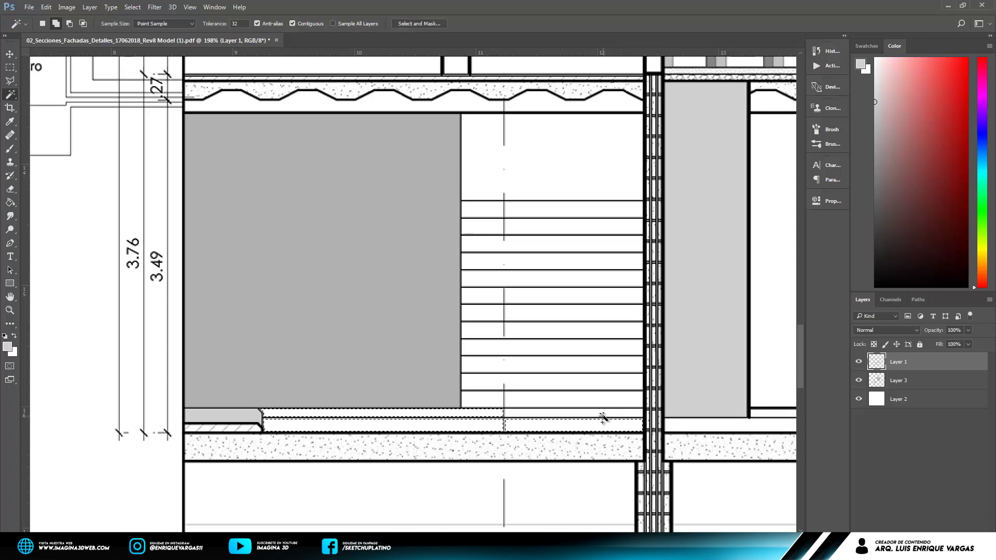
{"action": "left_click", "coordinate": [602, 426], "text": "shift"}
{"action": "scroll", "coordinate": [345, 370], "scroll_direction": "down", "scroll_amount": 2}
{"action": "scroll", "coordinate": [706, 407], "scroll_direction": "up", "scroll_amount": 1}
{"action": "left_click", "coordinate": [706, 407], "text": "shift"}
{"action": "scroll", "coordinate": [703, 394], "scroll_direction": "down", "scroll_amount": 2}
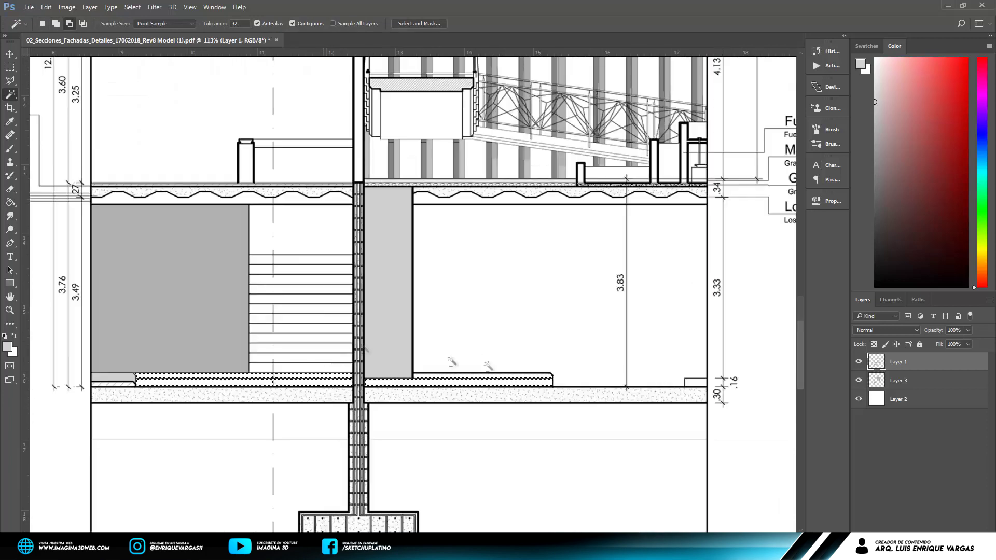
{"action": "key", "text": "g"}
{"action": "left_click", "coordinate": [695, 384]}
{"action": "left_click", "coordinate": [485, 382]}
{"action": "left_click", "coordinate": [265, 381]}
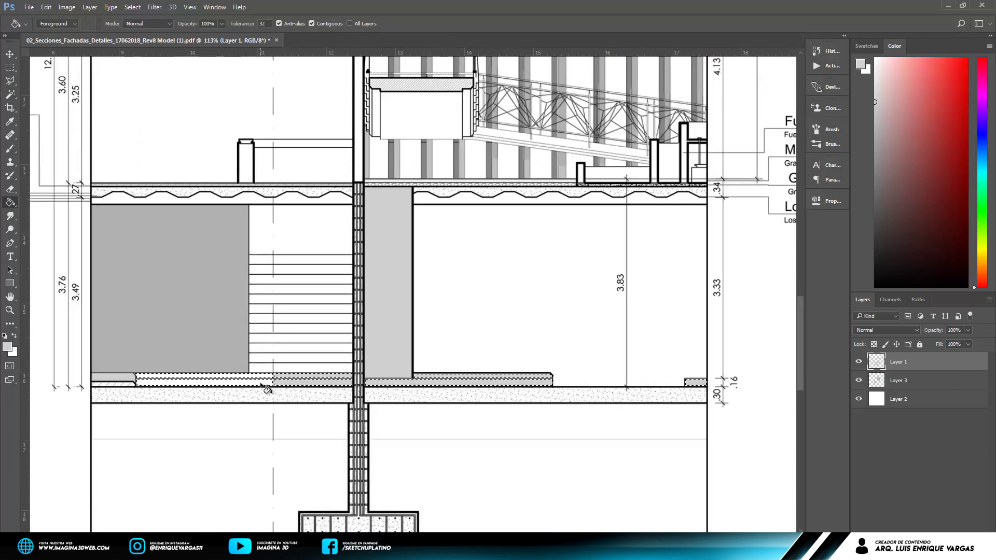
Deselect, then on Layer 1 Magic-Wand the strip under the right floor slab.
{"action": "left_click", "coordinate": [899, 380]}
{"action": "key", "text": "ctrl+d"}
{"action": "scroll", "coordinate": [701, 390], "scroll_direction": "down", "scroll_amount": 3}
{"action": "scroll", "coordinate": [661, 373], "scroll_direction": "up", "scroll_amount": 4}
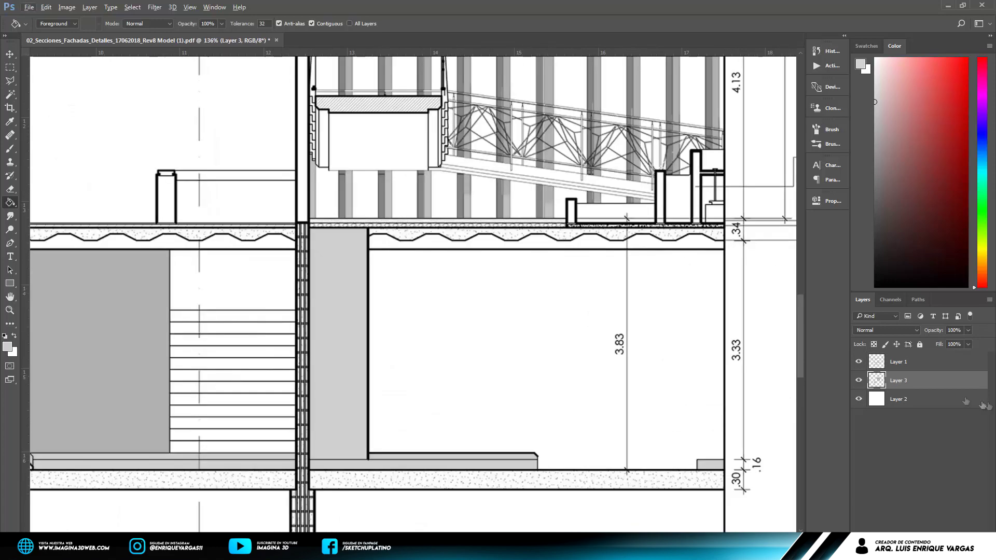
{"action": "left_click", "coordinate": [954, 366]}
{"action": "key", "text": "w"}
{"action": "left_click", "coordinate": [601, 244]}
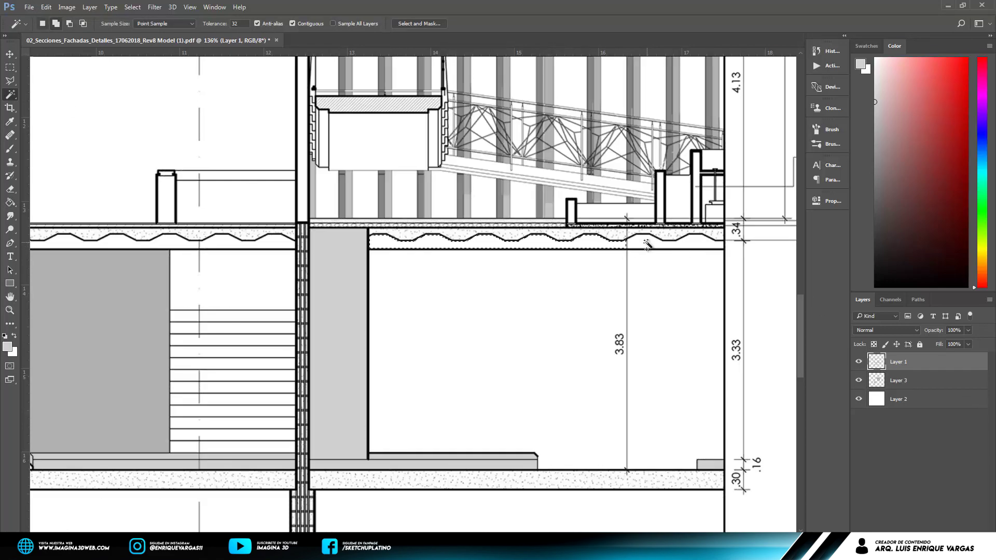
{"action": "left_click", "coordinate": [646, 244], "text": "shift"}
{"action": "key", "text": "alt+bracketleft"}
{"action": "key", "text": "g"}
{"action": "scroll", "coordinate": [649, 246], "scroll_direction": "down", "scroll_amount": 3}
{"action": "scroll", "coordinate": [649, 247], "scroll_direction": "up", "scroll_amount": 4}
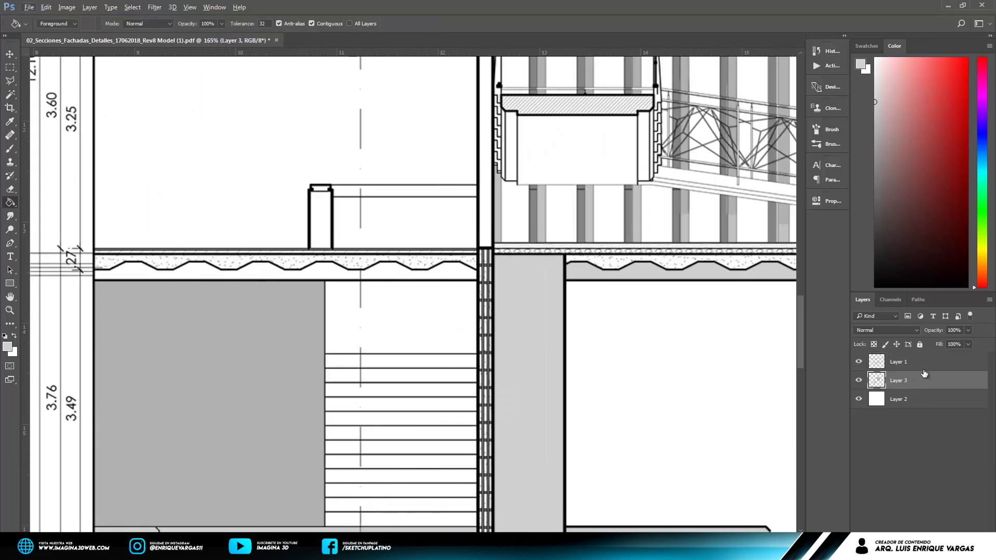
Fill the strip under the floor slab grey on Layer 3 and clear the selection.
{"action": "left_click", "coordinate": [924, 363]}
{"action": "key", "text": "w"}
{"action": "left_click", "coordinate": [459, 275]}
{"action": "key", "text": "alt+bracketleft"}
{"action": "key", "text": "g"}
{"action": "left_click", "coordinate": [458, 280]}
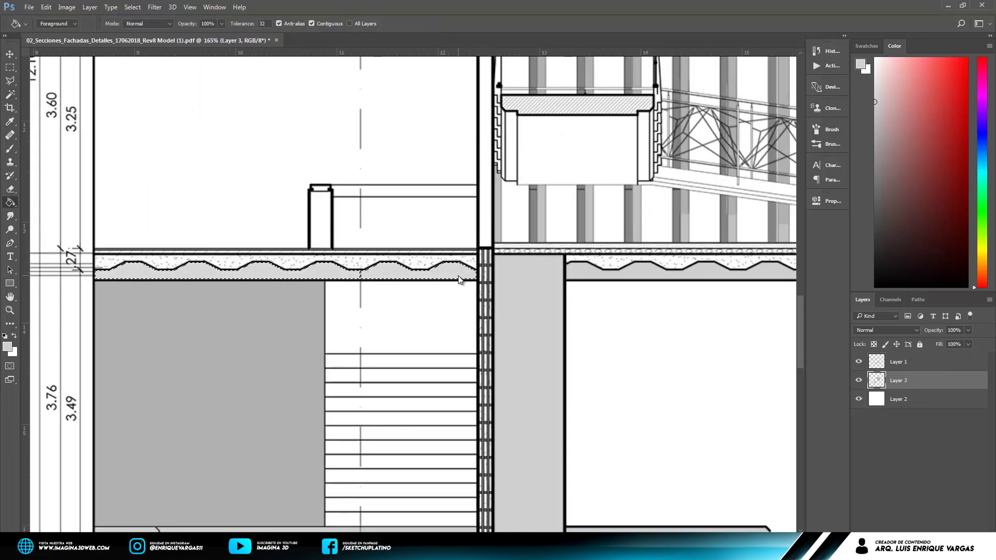
{"action": "scroll", "coordinate": [458, 280], "scroll_direction": "down", "scroll_amount": 3}
{"action": "scroll", "coordinate": [282, 253], "scroll_direction": "up", "scroll_amount": 5}
{"action": "key", "text": "alt+bracketright"}
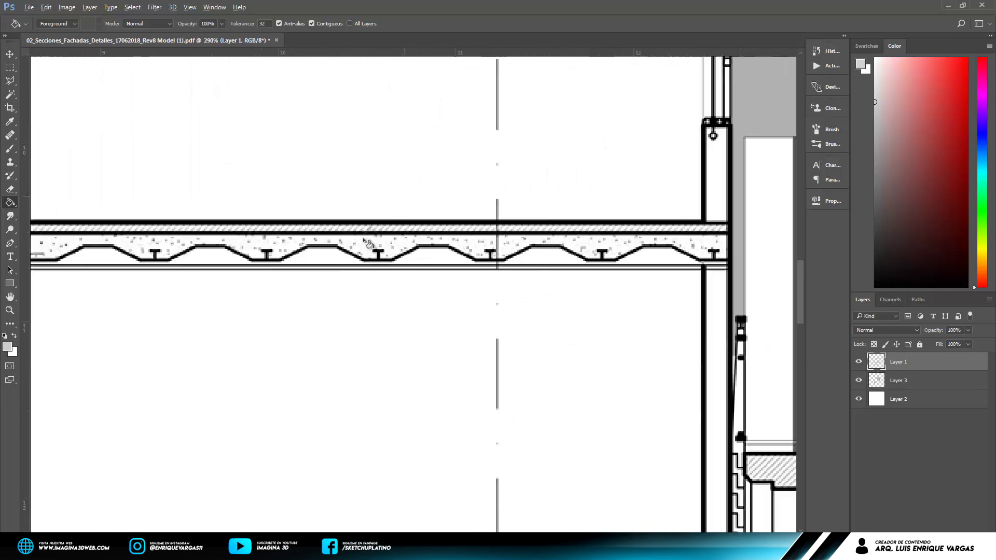
{"action": "key", "text": "alt+w"}
{"action": "key", "text": "Escape"}
{"action": "scroll", "coordinate": [409, 95], "scroll_direction": "down", "scroll_amount": 2}
Magic-Wand the two gaps under the corrugated deck into one selection.
{"action": "key", "text": "w"}
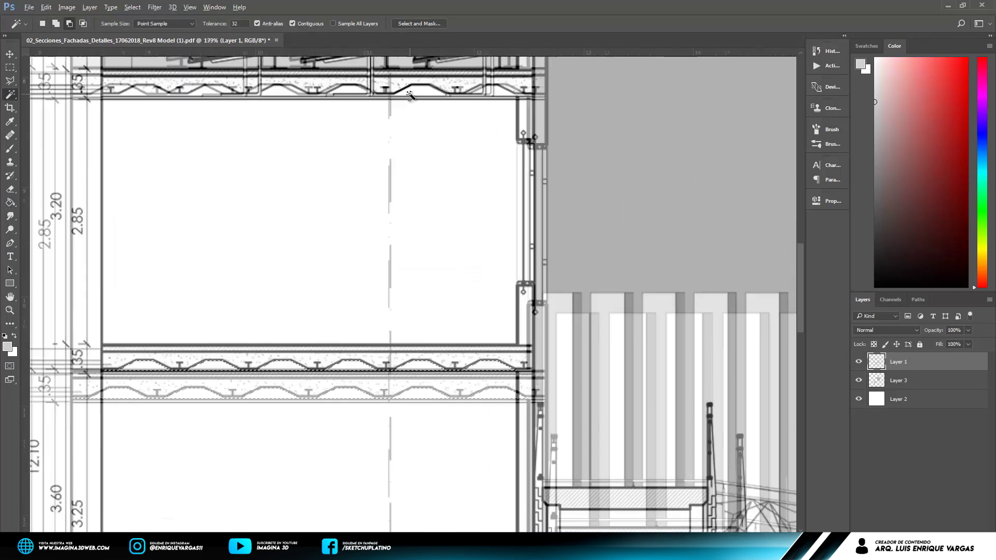
{"action": "scroll", "coordinate": [410, 95], "scroll_direction": "up", "scroll_amount": 2}
{"action": "left_click", "coordinate": [186, 96], "text": "shift"}
{"action": "left_click", "coordinate": [290, 99], "text": "shift"}
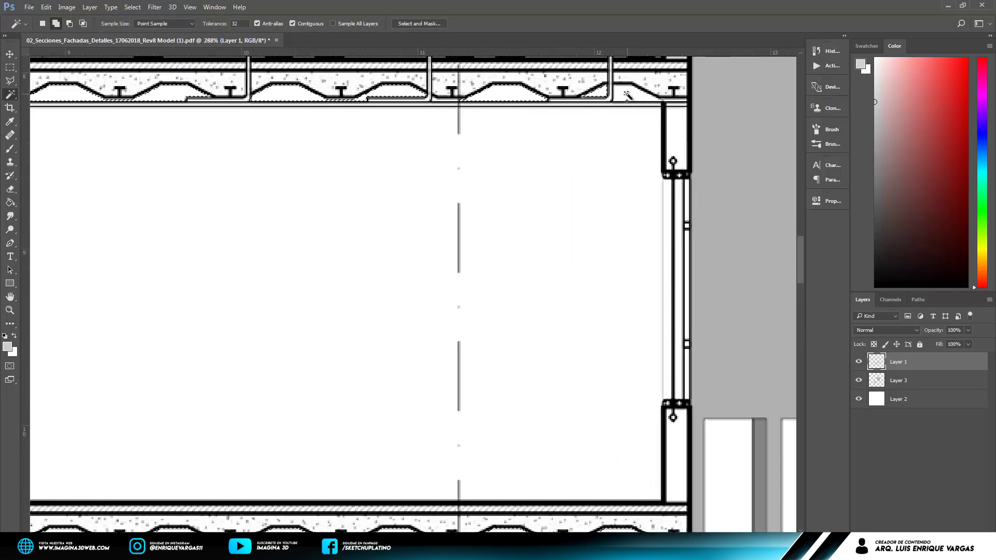
{"action": "scroll", "coordinate": [626, 95], "scroll_direction": "up", "scroll_amount": 2}
{"action": "scroll", "coordinate": [579, 119], "scroll_direction": "down", "scroll_amount": 2}
{"action": "scroll", "coordinate": [580, 118], "scroll_direction": "up", "scroll_amount": 2}
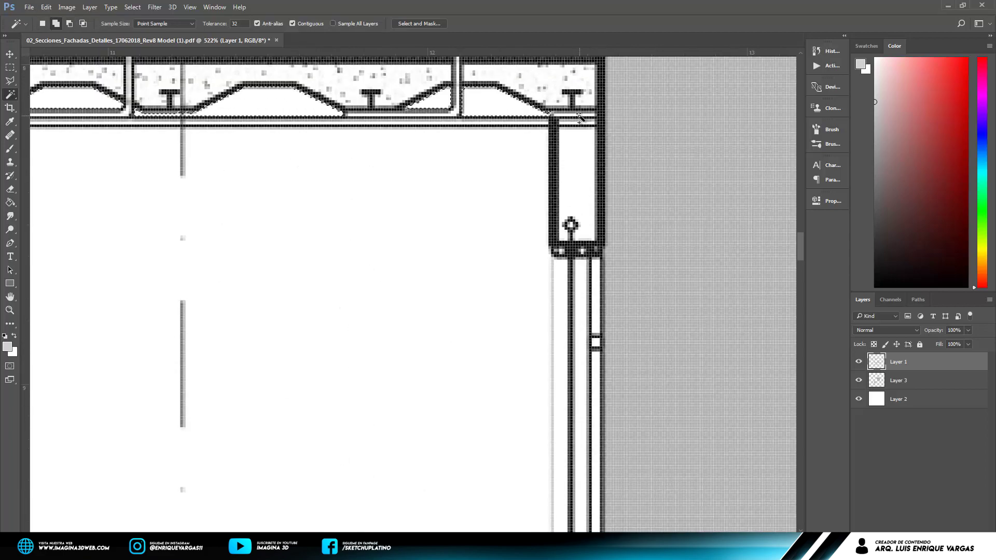
{"action": "scroll", "coordinate": [579, 118], "scroll_direction": "down", "scroll_amount": 3}
{"action": "scroll", "coordinate": [536, 240], "scroll_direction": "up", "scroll_amount": 1}
{"action": "scroll", "coordinate": [536, 240], "scroll_direction": "up", "scroll_amount": 2}
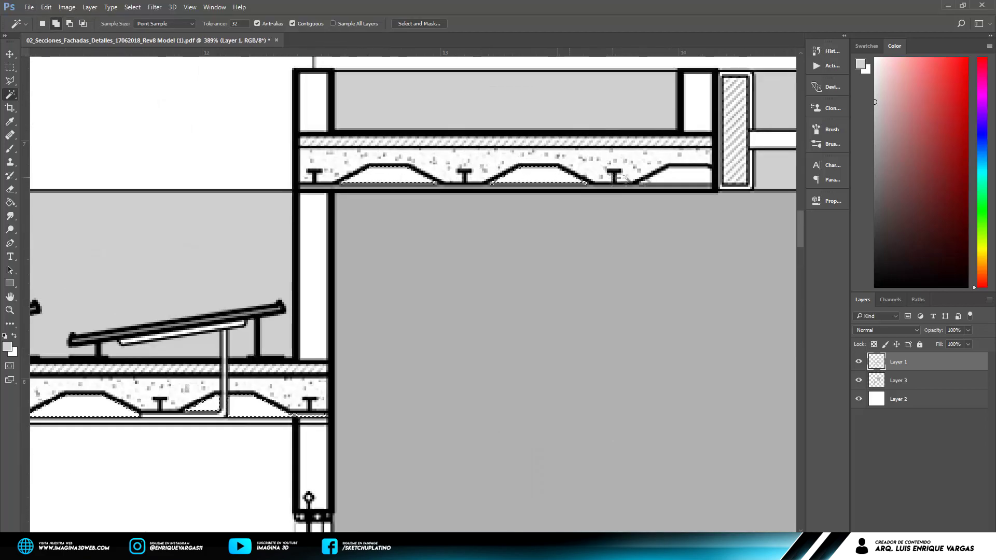
{"action": "scroll", "coordinate": [626, 179], "scroll_direction": "down", "scroll_amount": 3}
{"action": "scroll", "coordinate": [627, 206], "scroll_direction": "down", "scroll_amount": 3}
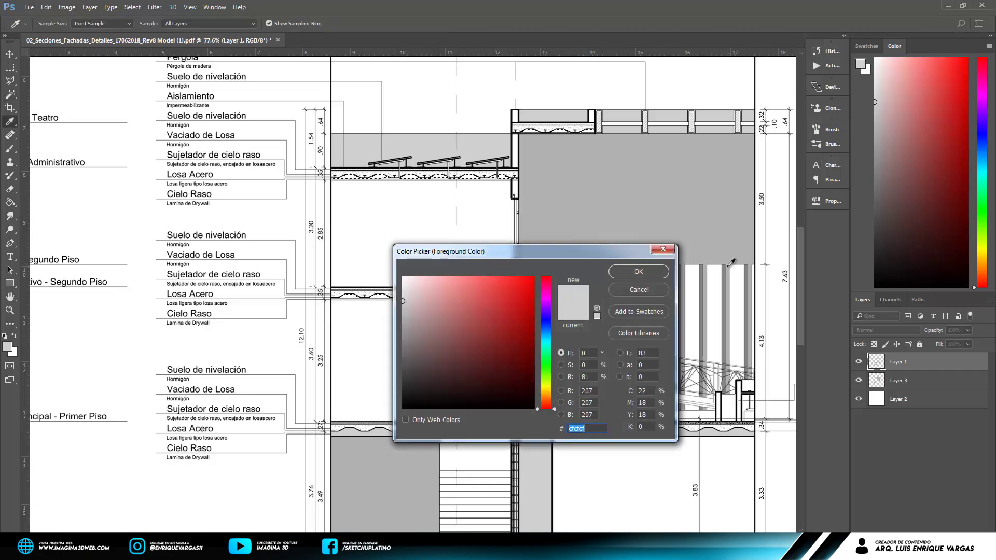
Sample the mid grey 858585 from the drawing as the foreground colour.
{"action": "left_click", "coordinate": [731, 263]}
{"action": "scroll", "coordinate": [681, 279], "scroll_direction": "up", "scroll_amount": 2}
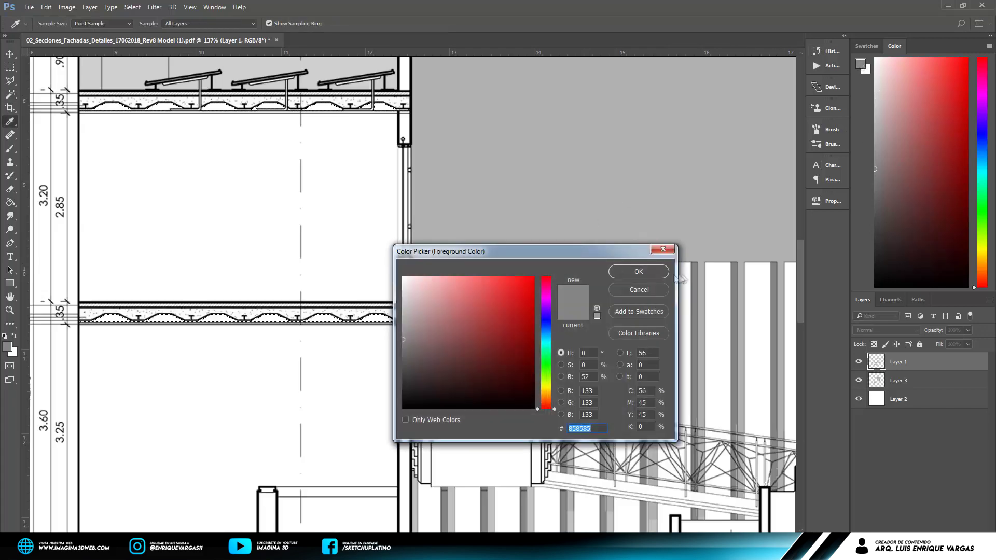
{"action": "key", "text": "Return"}
{"action": "key", "text": "m"}
{"action": "scroll", "coordinate": [415, 291], "scroll_direction": "down", "scroll_amount": 2}
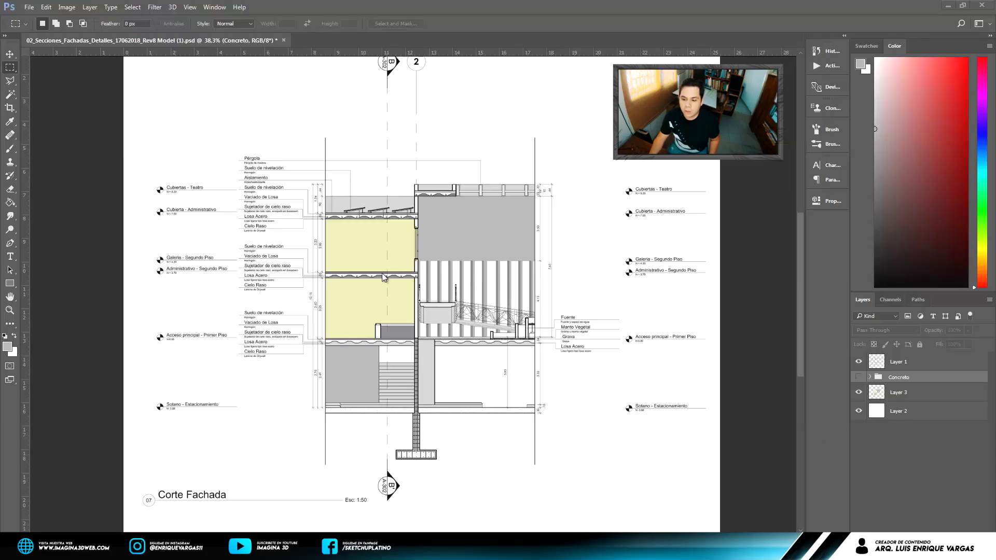
With the Move tool active, zoom around the section and turn on the Concreto group's visibility.
{"action": "left_click", "coordinate": [11, 54]}
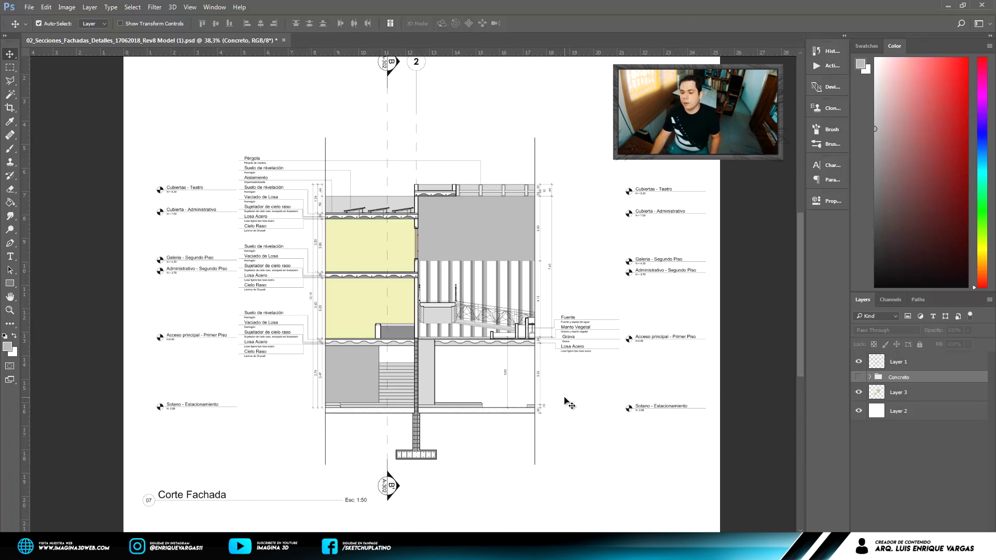
{"action": "scroll", "coordinate": [565, 404], "scroll_direction": "up", "scroll_amount": 1}
{"action": "scroll", "coordinate": [502, 396], "scroll_direction": "up", "scroll_amount": 1}
{"action": "scroll", "coordinate": [455, 389], "scroll_direction": "up", "scroll_amount": 1}
{"action": "scroll", "coordinate": [473, 428], "scroll_direction": "up", "scroll_amount": 1}
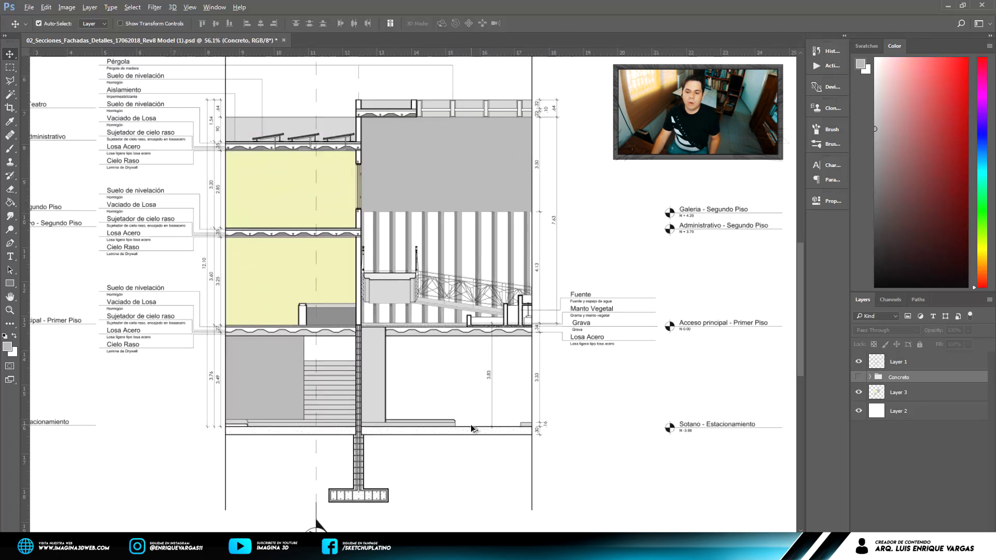
{"action": "scroll", "coordinate": [471, 428], "scroll_direction": "down", "scroll_amount": 2}
{"action": "scroll", "coordinate": [424, 374], "scroll_direction": "up", "scroll_amount": 2}
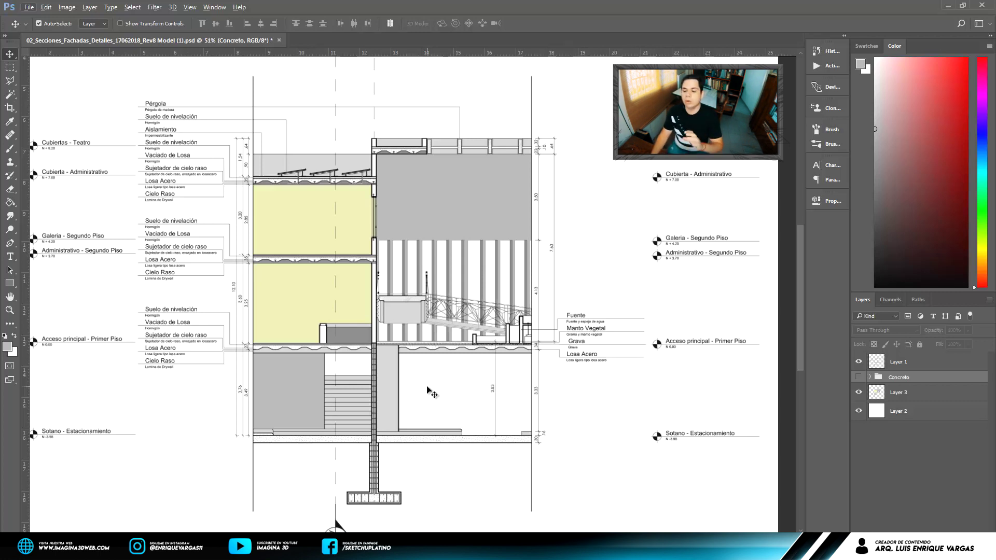
{"action": "scroll", "coordinate": [432, 392], "scroll_direction": "up", "scroll_amount": 1}
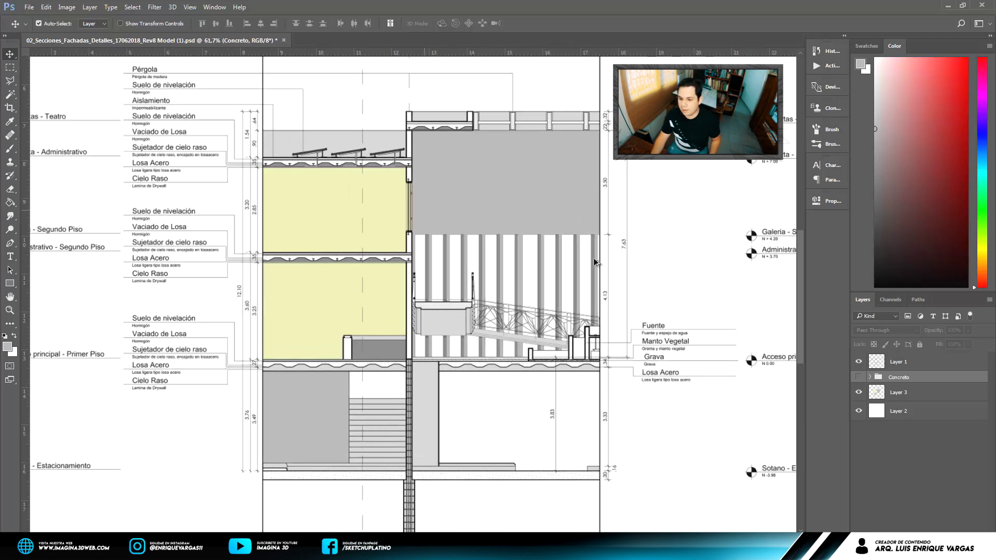
{"action": "scroll", "coordinate": [392, 231], "scroll_direction": "down", "scroll_amount": 2}
{"action": "scroll", "coordinate": [597, 377], "scroll_direction": "up", "scroll_amount": 2}
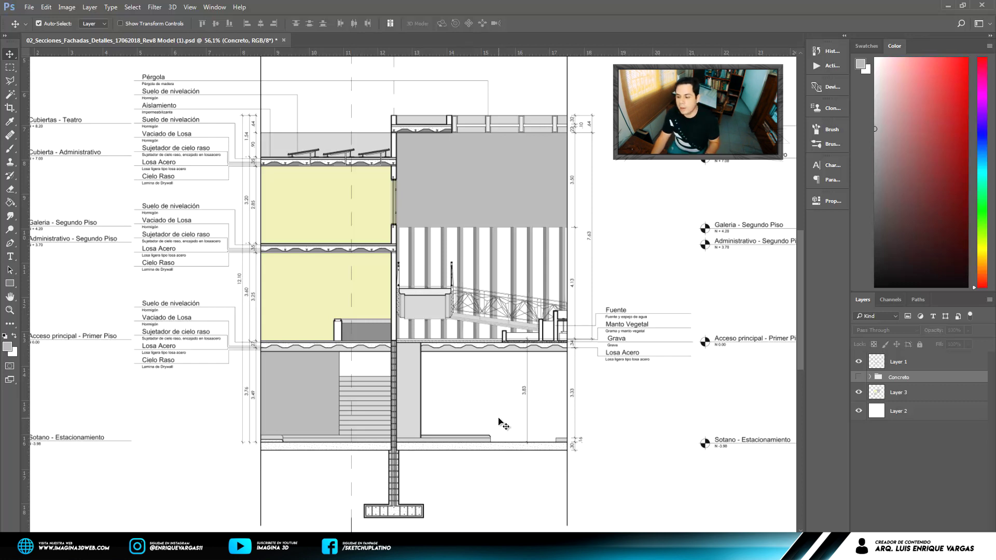
{"action": "left_click", "coordinate": [859, 377]}
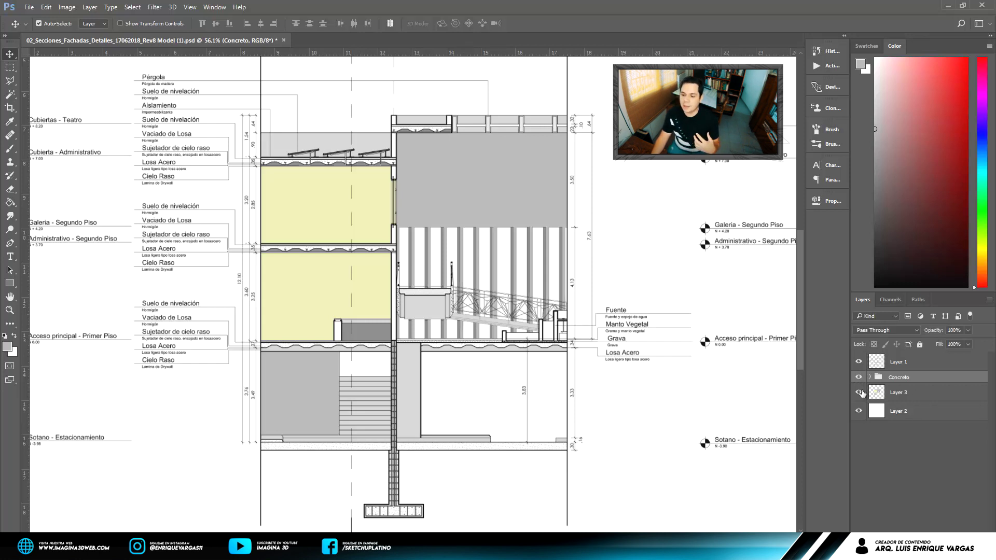
Expand the Concreto group and free-transform its textures 0.37 cm upward.
{"action": "scroll", "coordinate": [436, 306], "scroll_direction": "down", "scroll_amount": 2}
{"action": "scroll", "coordinate": [449, 324], "scroll_direction": "down", "scroll_amount": 2}
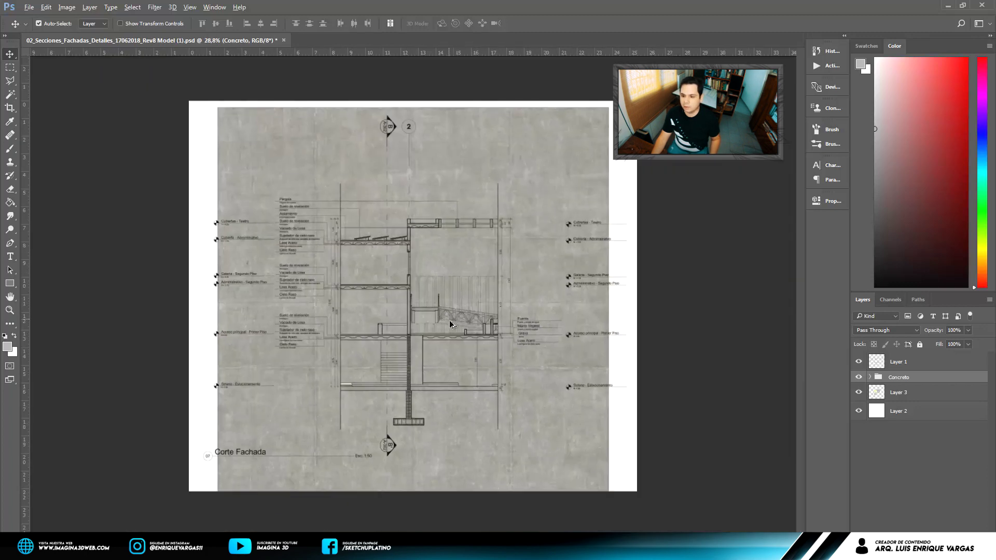
{"action": "scroll", "coordinate": [596, 361], "scroll_direction": "up", "scroll_amount": 1}
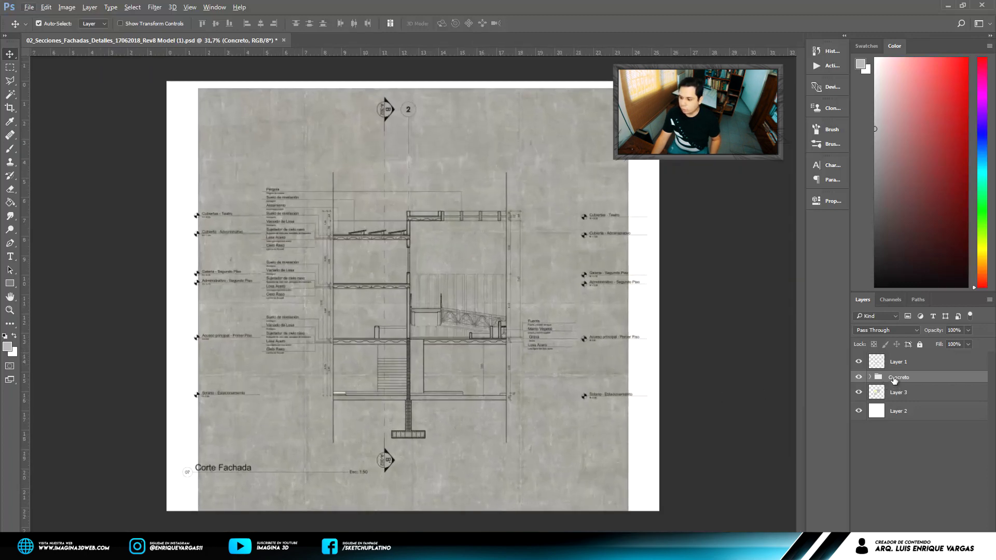
{"action": "left_click", "coordinate": [870, 377]}
{"action": "key", "text": "ctrl+t"}
{"action": "left_click_drag", "start_coordinate": [573, 330], "coordinate": [573, 323]}
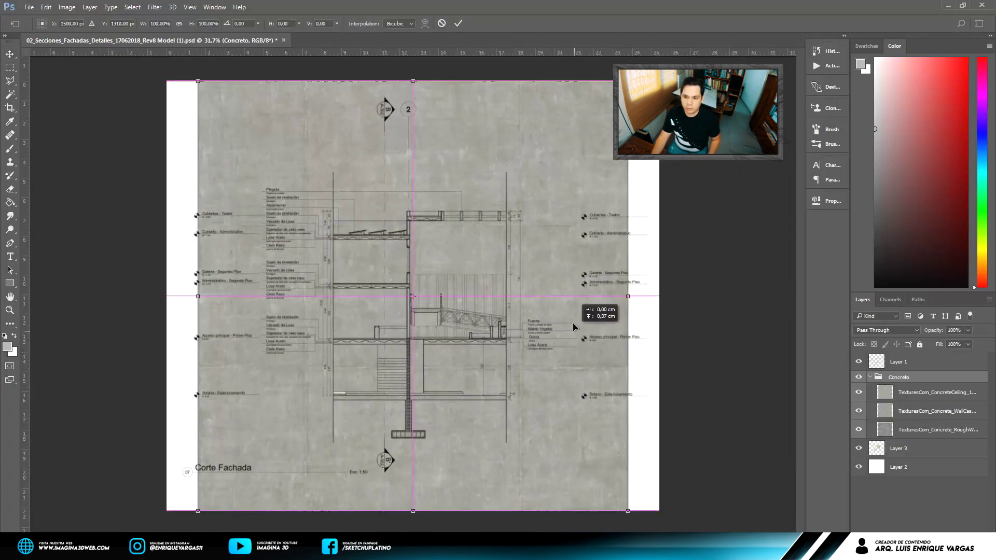
{"action": "key", "text": "Return"}
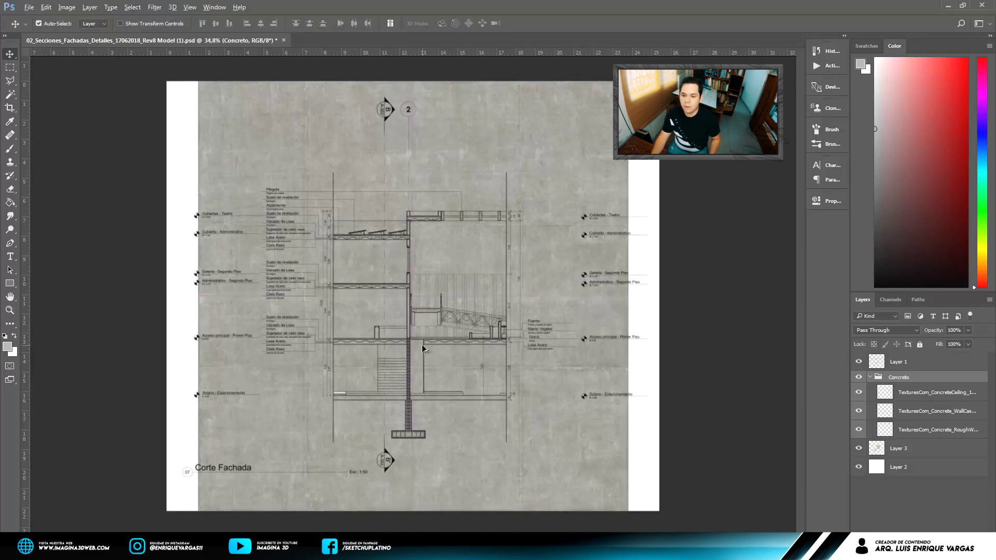
Hide the rough textures, keep WallCast visible and move it to the top of Concreto.
{"action": "scroll", "coordinate": [420, 343], "scroll_direction": "up", "scroll_amount": 3}
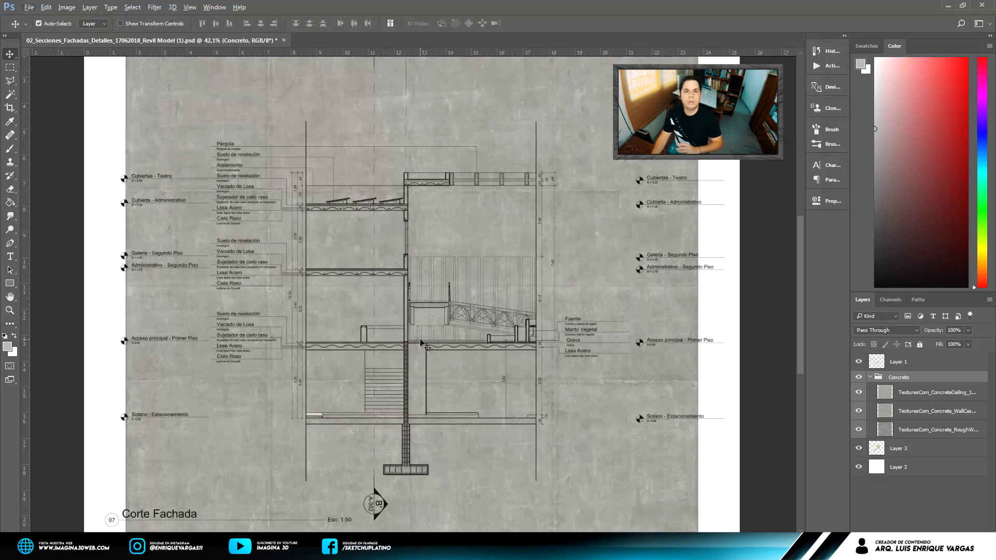
{"action": "scroll", "coordinate": [420, 343], "scroll_direction": "down", "scroll_amount": 2}
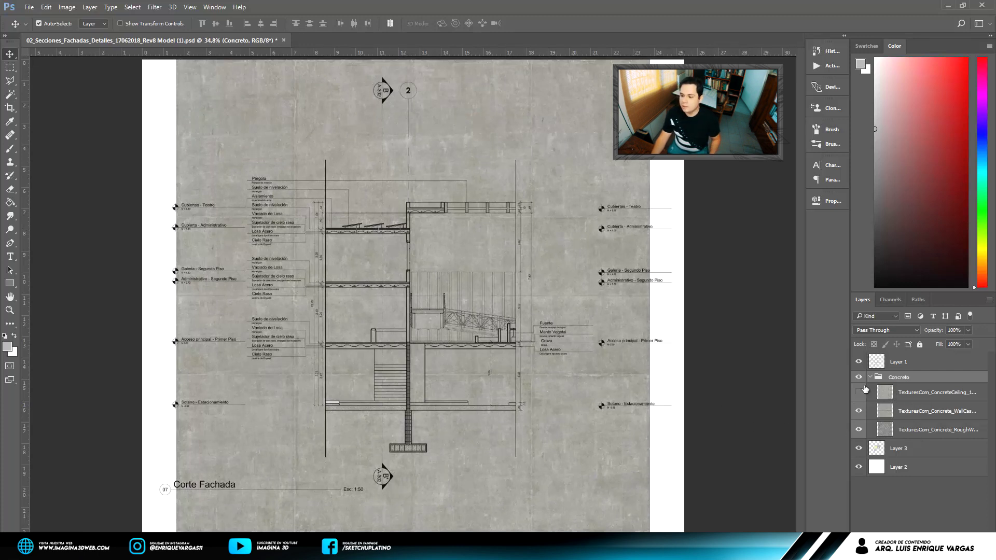
{"action": "left_click", "coordinate": [858, 411]}
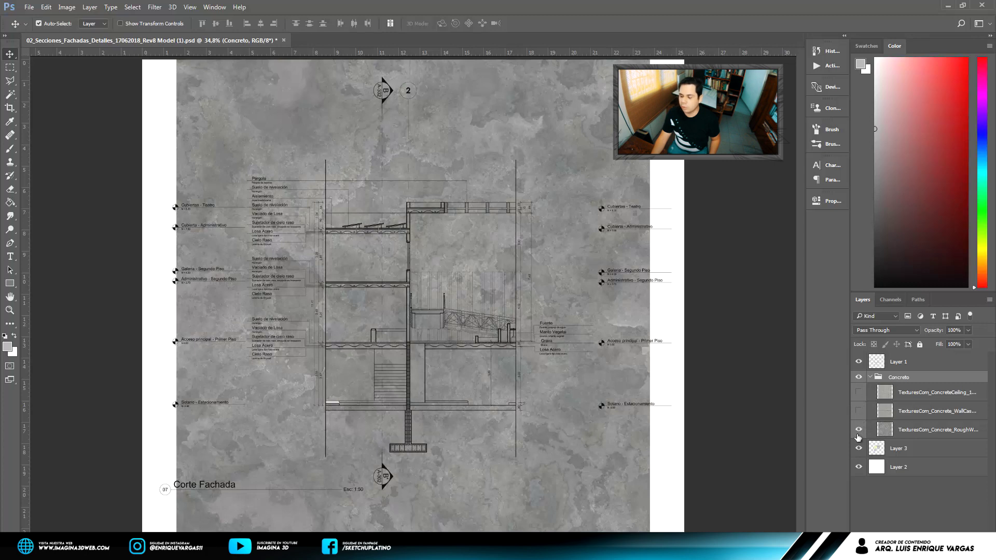
{"action": "left_click", "coordinate": [859, 429]}
{"action": "left_click", "coordinate": [859, 411]}
{"action": "left_click", "coordinate": [929, 417]}
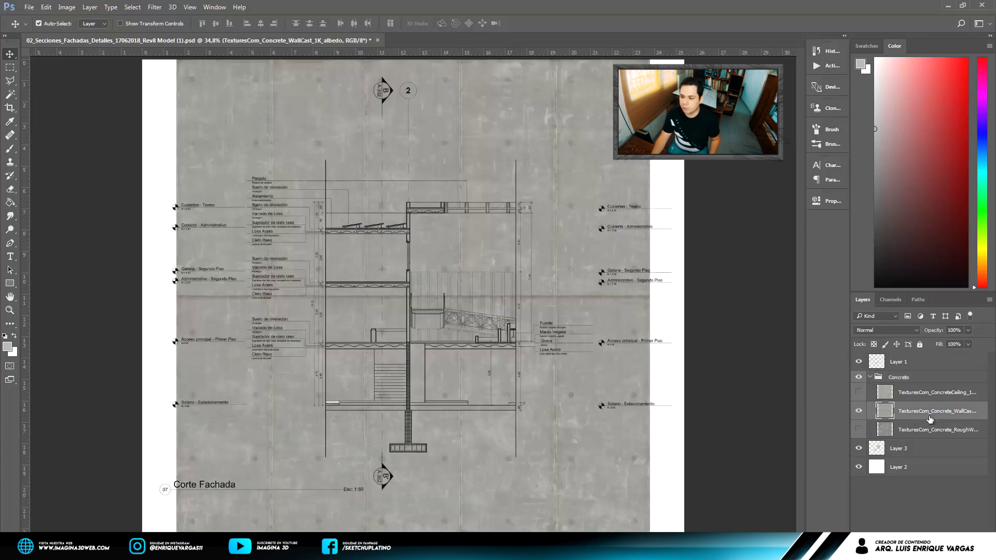
{"action": "left_click_drag", "start_coordinate": [929, 413], "coordinate": [926, 387]}
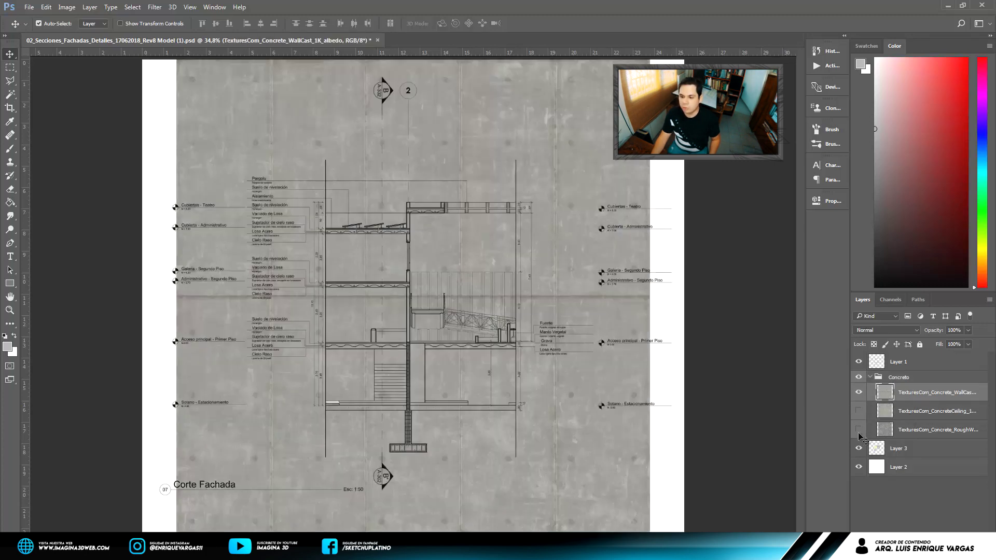
{"action": "scroll", "coordinate": [538, 304], "scroll_direction": "down", "scroll_amount": 2}
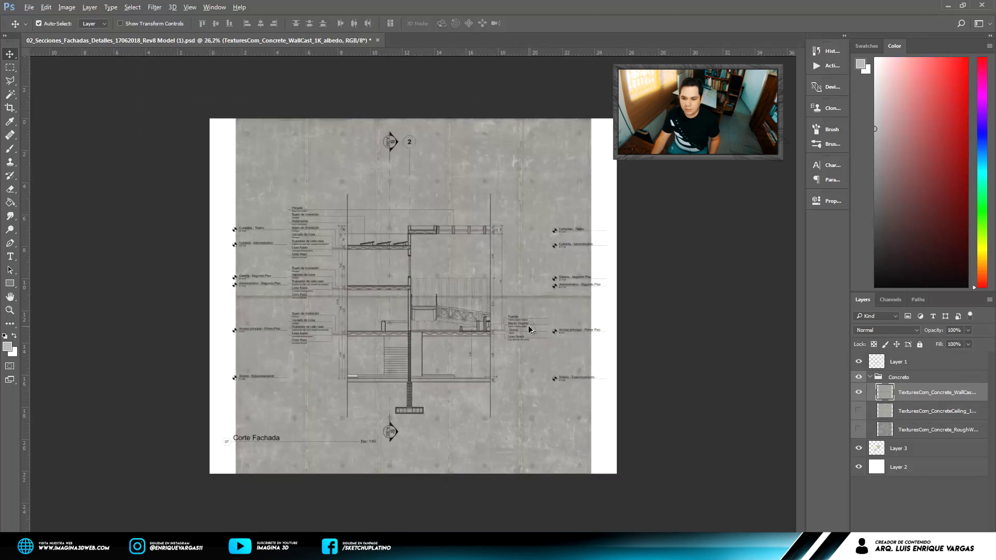
Duplicate the wall-cast texture layer and place the copy in a new Group 1.
{"action": "right_click", "coordinate": [920, 390]}
{"action": "left_click", "coordinate": [845, 110]}
{"action": "key", "text": "Return"}
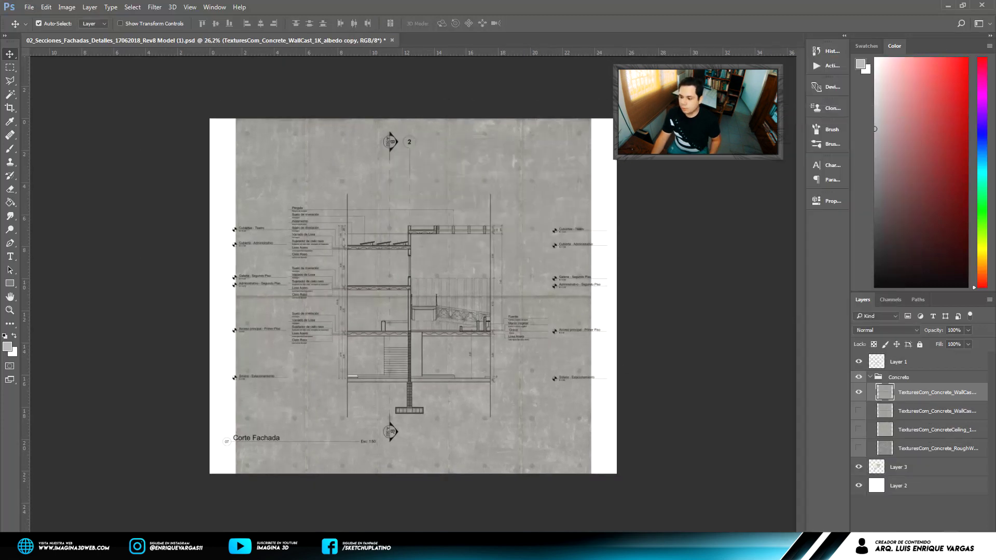
{"action": "key", "text": "ctrl+g"}
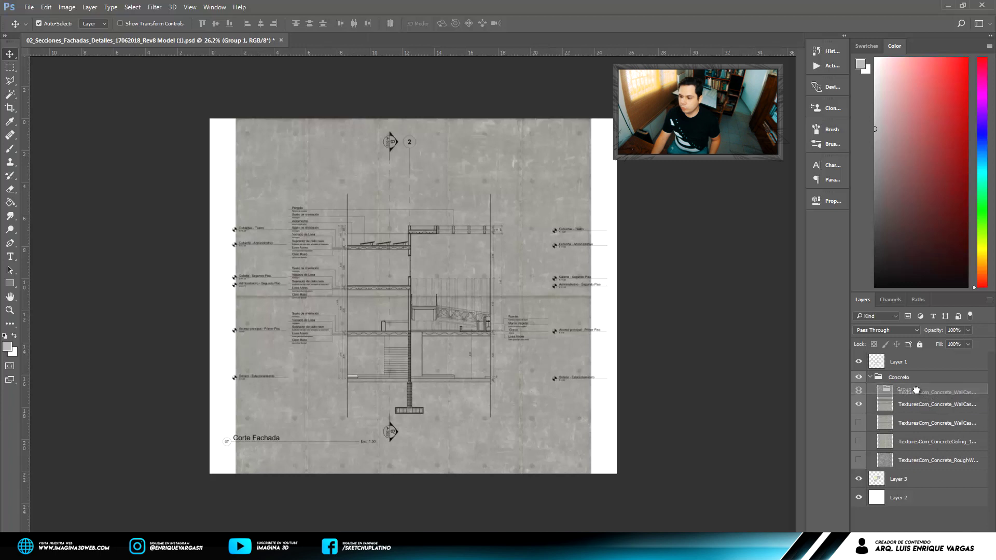
{"action": "left_click_drag", "start_coordinate": [935, 404], "coordinate": [913, 390]}
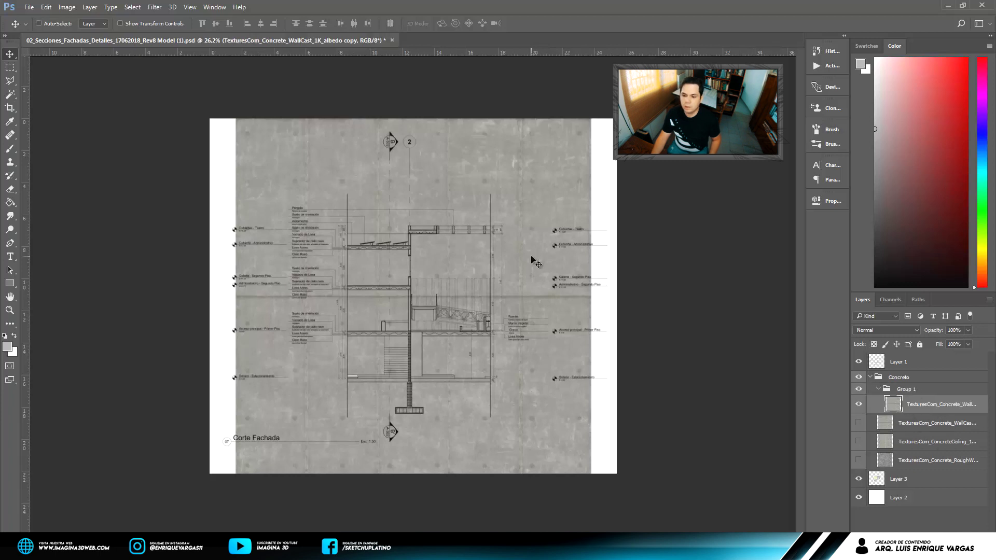
Scale the texture copy down and align it with the wall edge as a single tile.
{"action": "key", "text": "ctrl+t"}
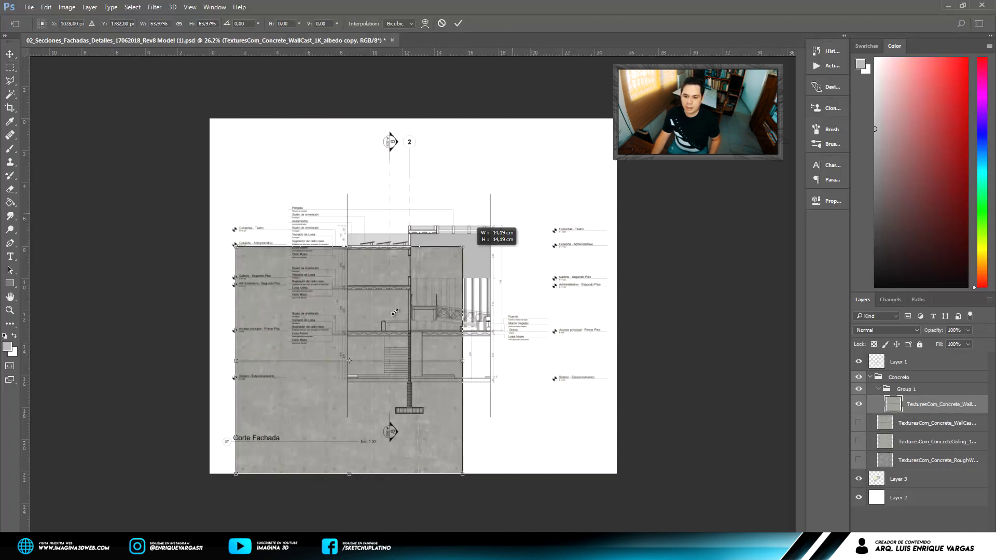
{"action": "left_click_drag", "start_coordinate": [591, 119], "coordinate": [366, 340]}
{"action": "scroll", "coordinate": [549, 280], "scroll_direction": "up", "scroll_amount": 3}
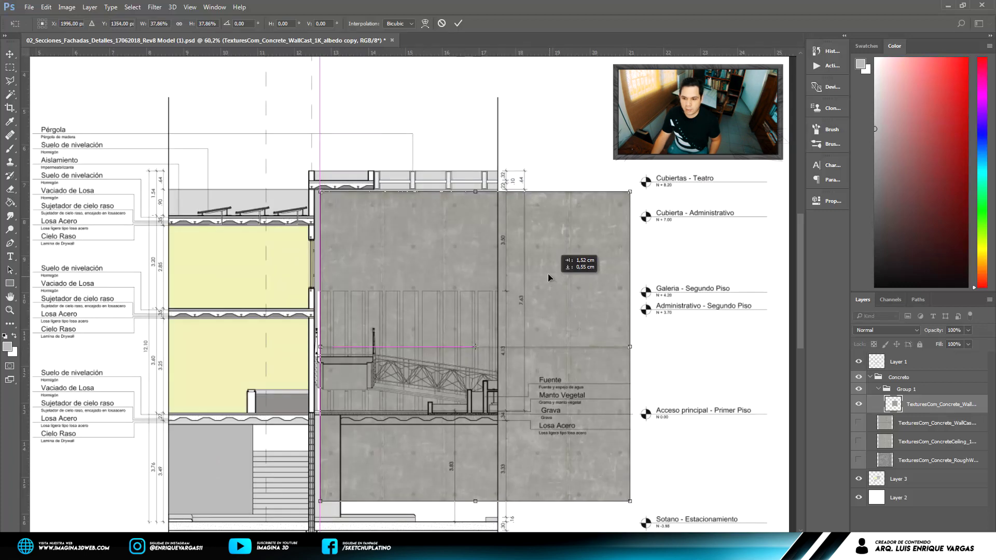
{"action": "left_click_drag", "start_coordinate": [550, 280], "coordinate": [545, 280]}
{"action": "mouse_move", "coordinate": [625, 501]}
{"action": "left_mouse_down"}
{"action": "mouse_move", "coordinate": [486, 306]}
{"action": "mouse_move", "coordinate": [545, 328]}
{"action": "left_mouse_up"}
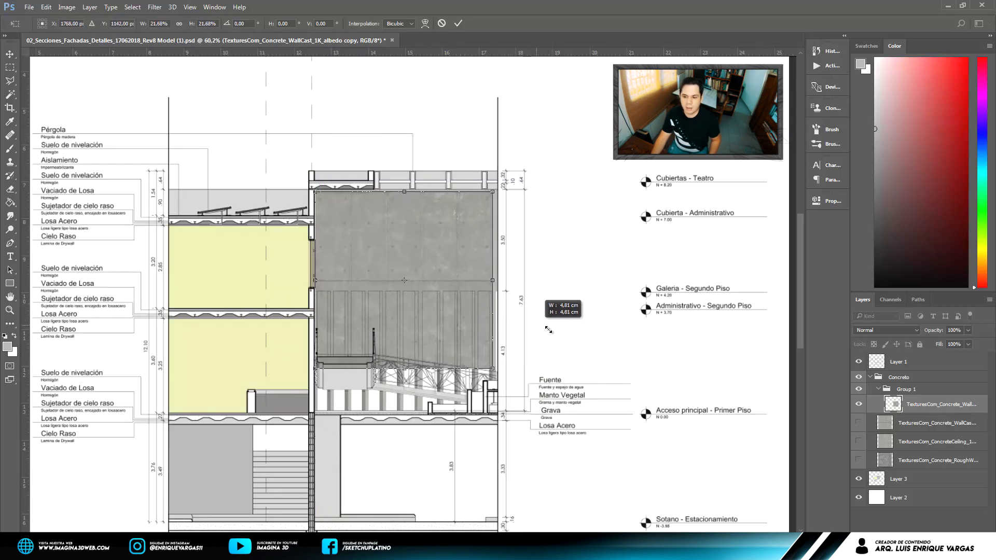
{"action": "scroll", "coordinate": [456, 271], "scroll_direction": "up", "scroll_amount": 2}
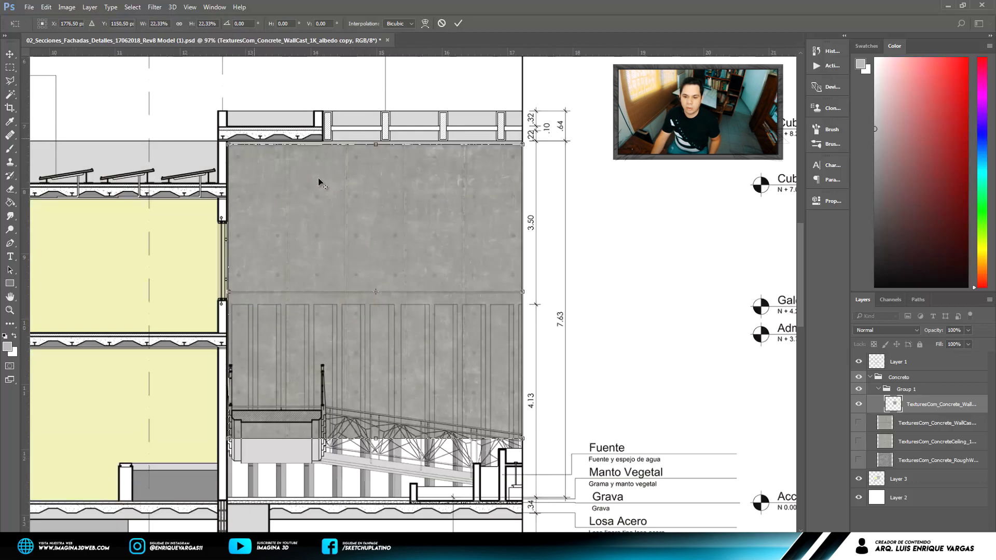
{"action": "scroll", "coordinate": [322, 184], "scroll_direction": "up", "scroll_amount": 2}
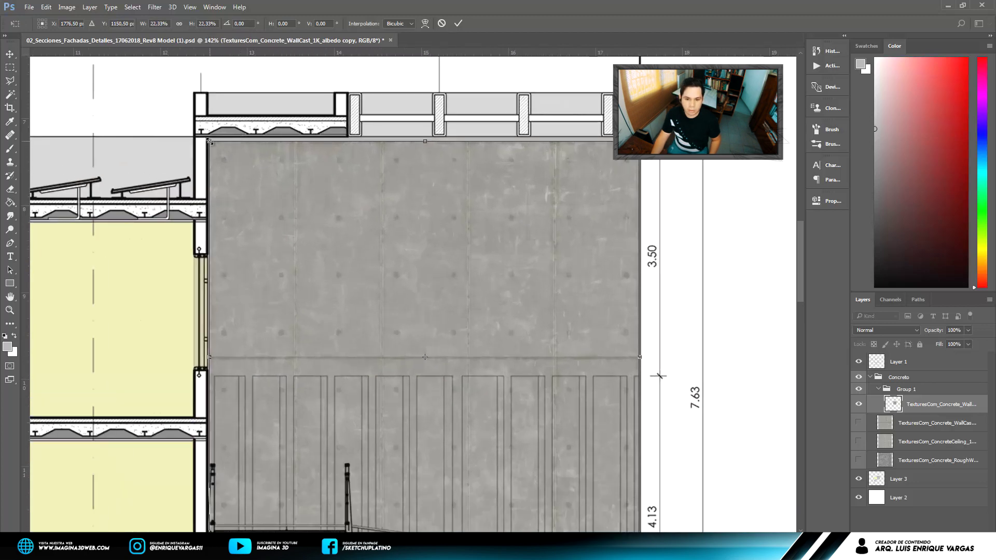
{"action": "left_click_drag", "start_coordinate": [207, 140], "coordinate": [205, 138]}
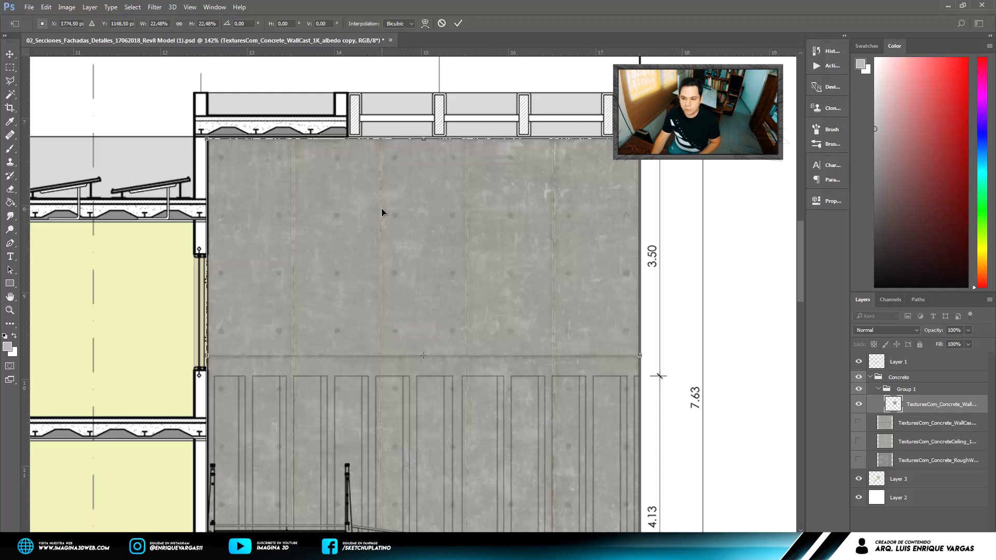
{"action": "key", "text": "Up"}
{"action": "key", "text": "Up"}
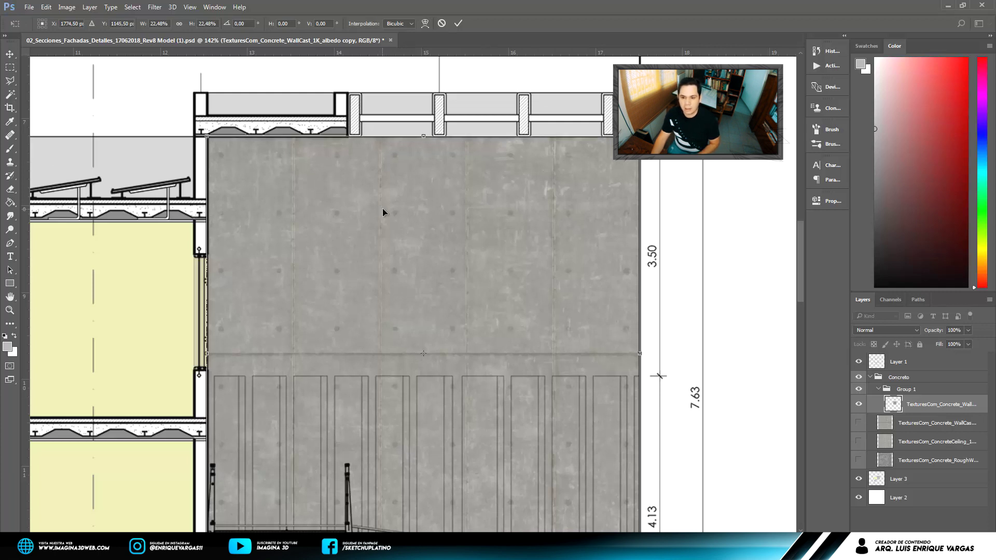
{"action": "scroll", "coordinate": [398, 172], "scroll_direction": "down", "scroll_amount": 1}
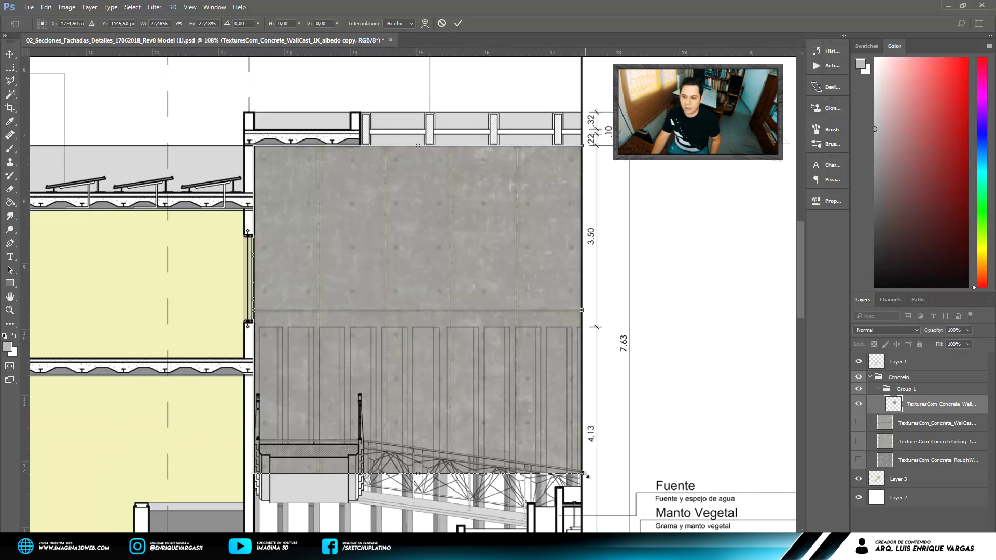
{"action": "left_click_drag", "start_coordinate": [583, 474], "coordinate": [459, 306]}
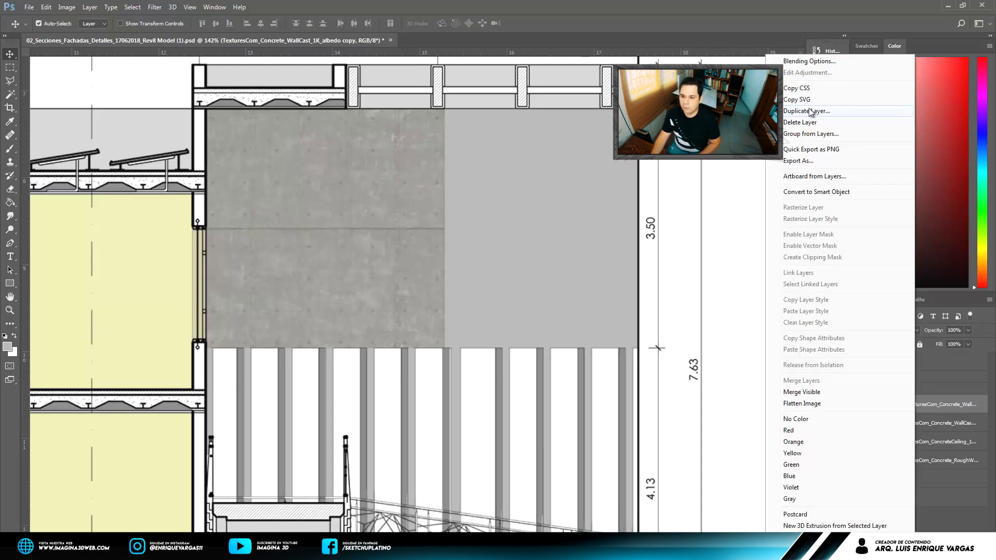
Move a concrete texture copy right across the wall and merge the two pieces into one layer.
{"action": "mouse_move", "coordinate": [304, 230]}
{"action": "left_mouse_down"}
{"action": "mouse_move", "coordinate": [551, 213]}
{"action": "mouse_move", "coordinate": [512, 215]}
{"action": "left_mouse_up"}
{"action": "key", "text": "Return"}
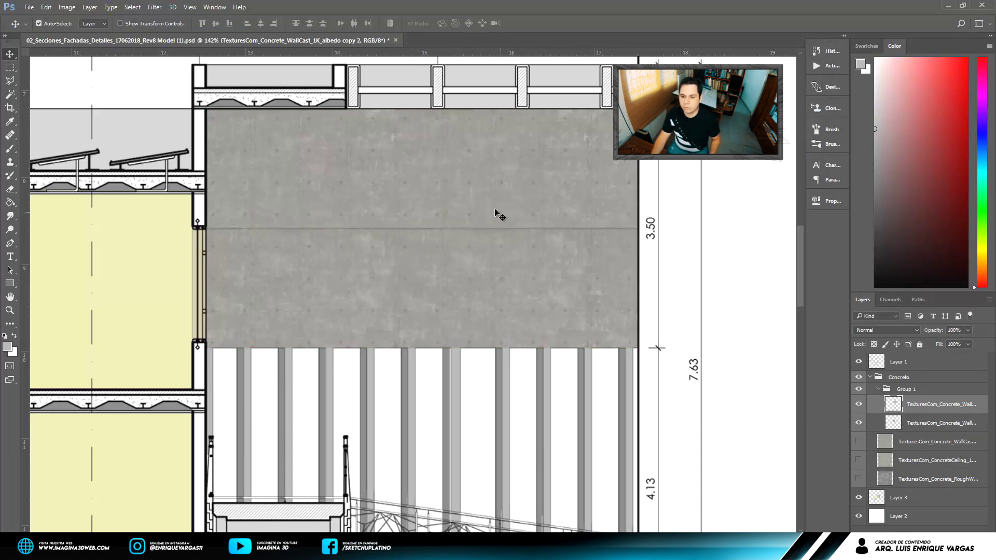
{"action": "scroll", "coordinate": [586, 269], "scroll_direction": "down", "scroll_amount": 1}
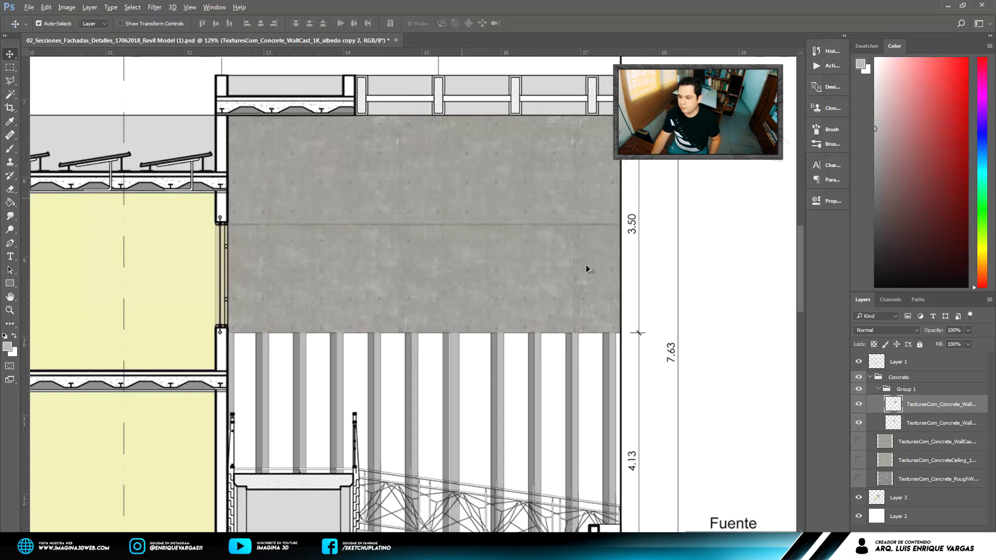
{"action": "left_click", "coordinate": [908, 423], "text": "ctrl"}
{"action": "right_click", "coordinate": [911, 423]}
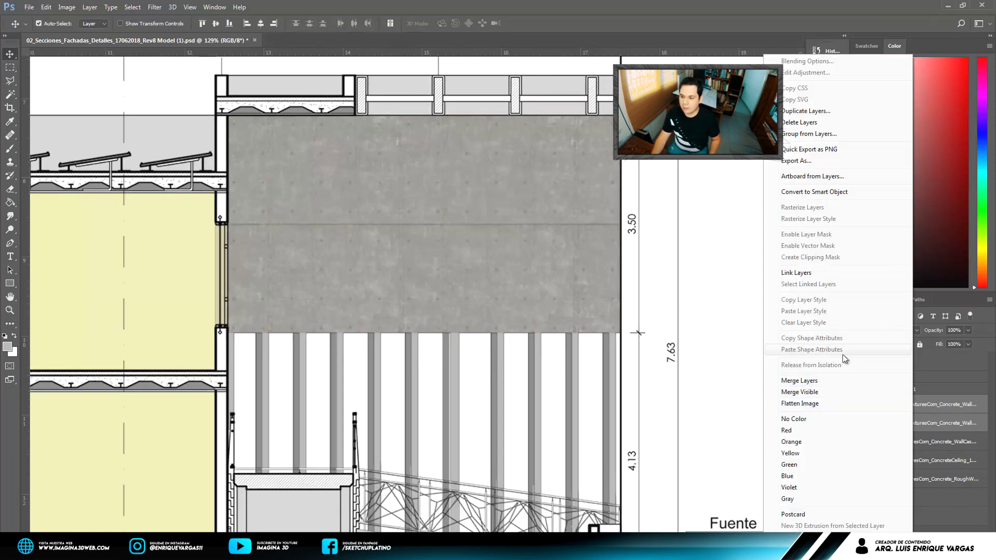
{"action": "left_click", "coordinate": [835, 382]}
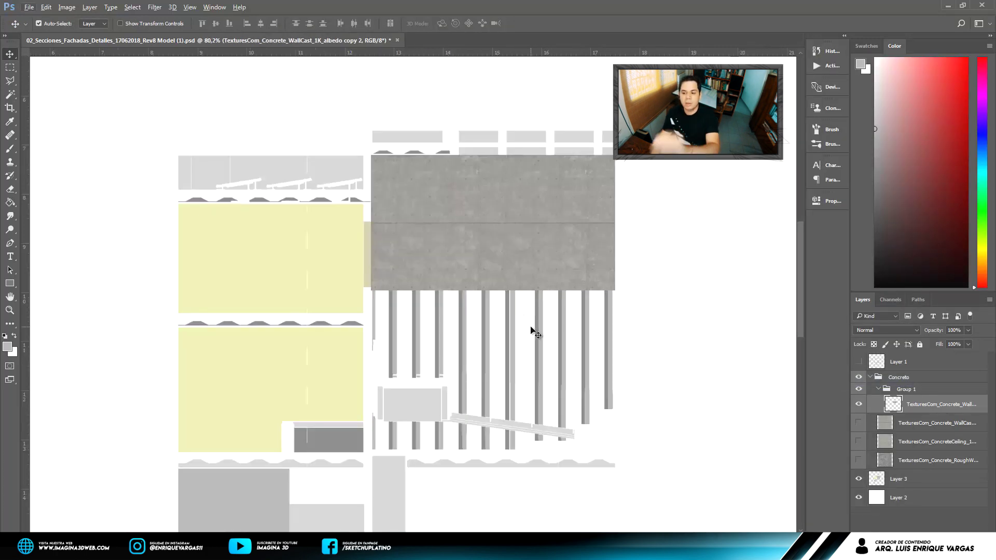
Copy the concrete strip further down the wall as a duplicated layer.
{"action": "scroll", "coordinate": [612, 308], "scroll_direction": "up", "scroll_amount": 2}
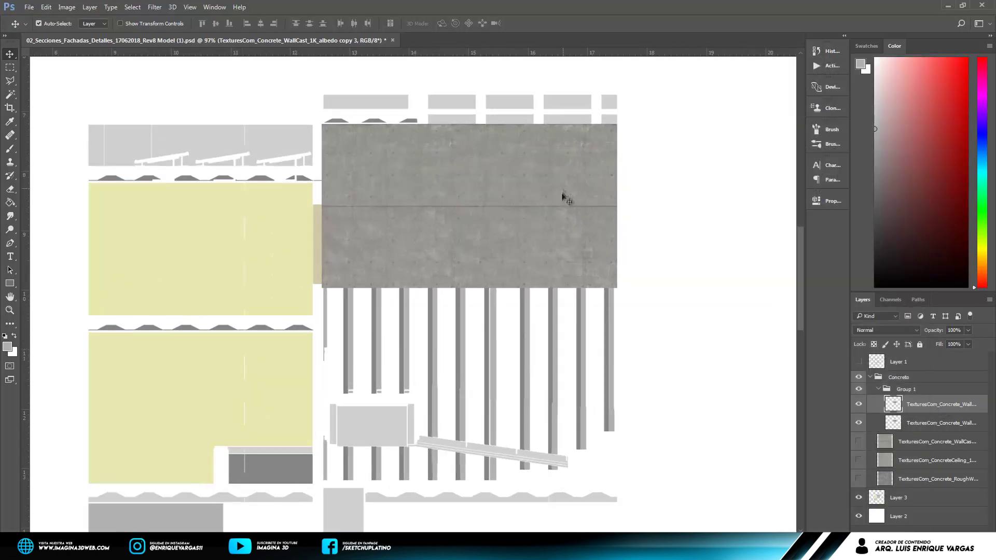
{"action": "mouse_move", "coordinate": [562, 196]}
{"action": "left_mouse_down"}
{"action": "mouse_move", "coordinate": [605, 382]}
{"action": "mouse_move", "coordinate": [496, 330]}
{"action": "left_mouse_up"}
{"action": "right_click", "coordinate": [922, 408]}
{"action": "left_click", "coordinate": [809, 111]}
{"action": "key", "text": "Return"}
{"action": "scroll", "coordinate": [496, 330], "scroll_direction": "up", "scroll_amount": 1}
Enlarge the eraser brush, then merge all the concrete texture copies into one layer.
{"action": "key", "text": "e"}
{"action": "right_click", "coordinate": [412, 260]}
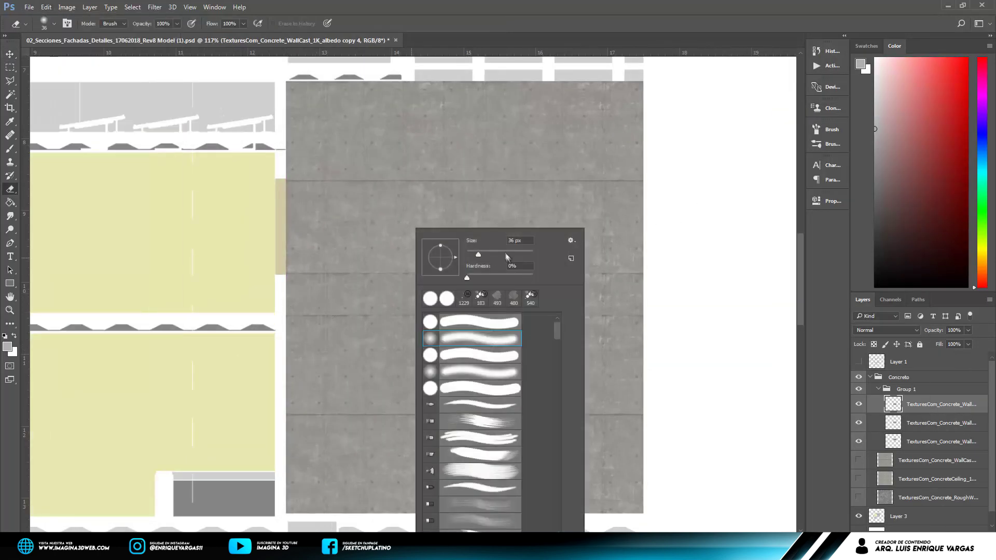
{"action": "left_click_drag", "start_coordinate": [507, 256], "coordinate": [521, 256]}
{"action": "right_click", "coordinate": [918, 442]}
{"action": "left_click", "coordinate": [812, 382]}
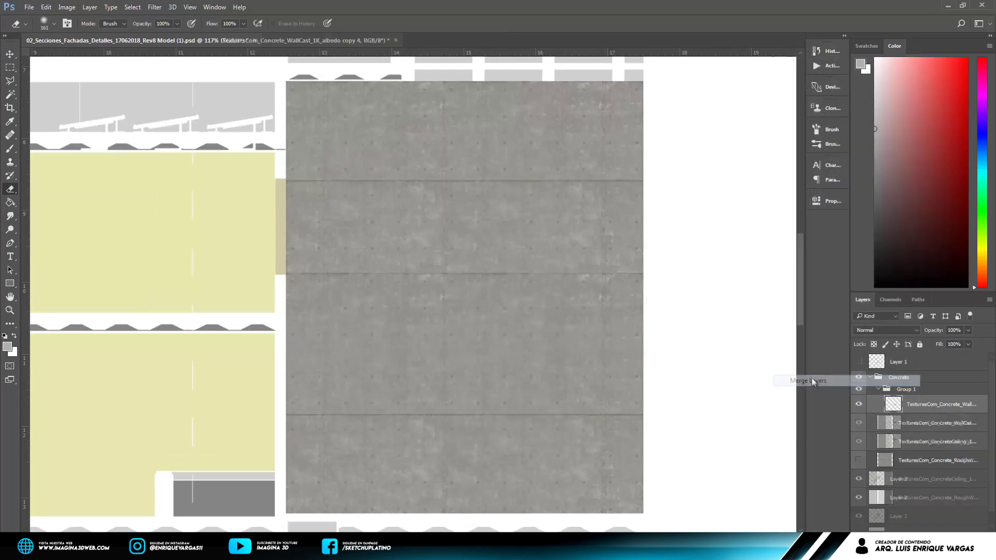
{"action": "left_click", "coordinate": [905, 389]}
Hide the concrete group and Magic Wand-select the grey wall and column shapes on Layer 3.
{"action": "left_click", "coordinate": [859, 389]}
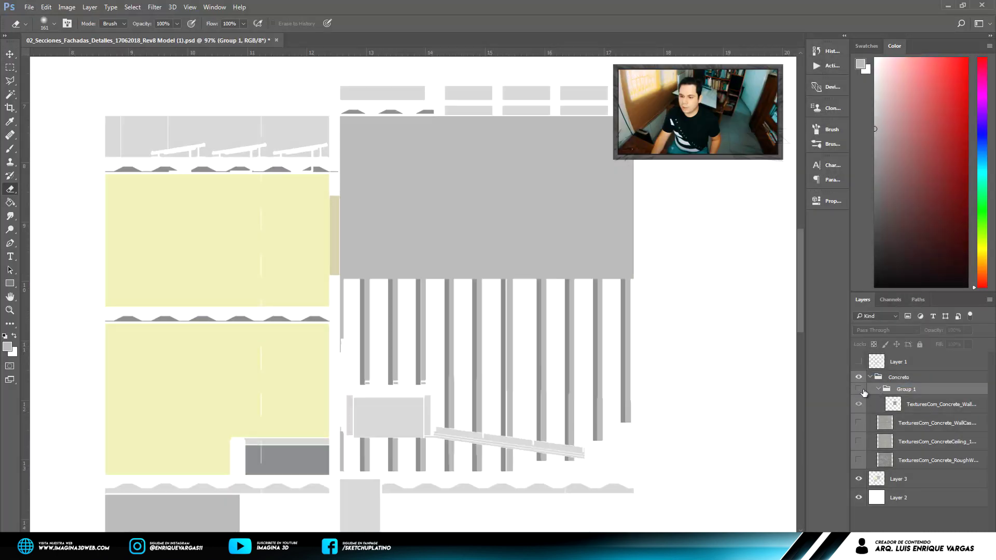
{"action": "left_click", "coordinate": [911, 483]}
{"action": "scroll", "coordinate": [555, 311], "scroll_direction": "up", "scroll_amount": 1}
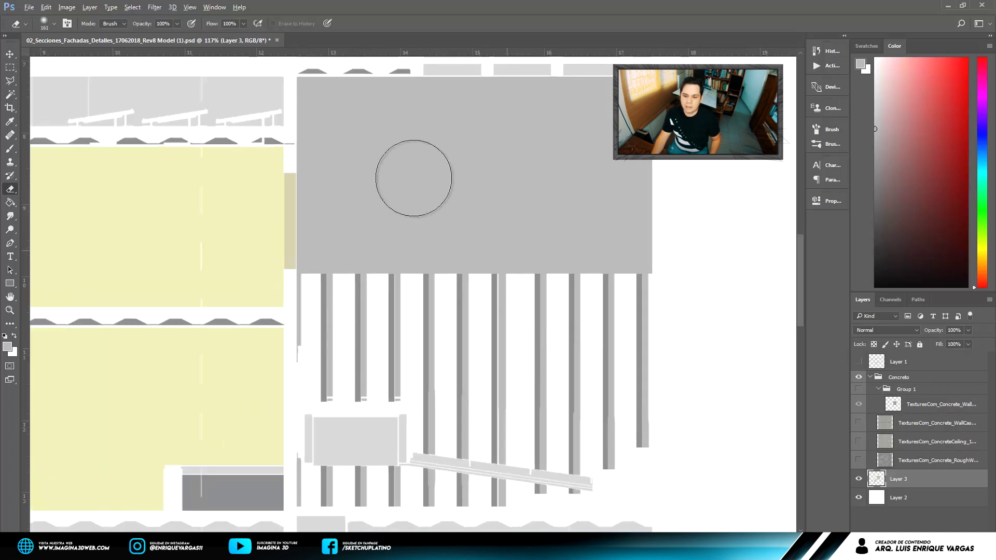
{"action": "key", "text": "alt+w"}
{"action": "left_click", "coordinate": [489, 188]}
{"action": "key", "text": "ctrl+z"}
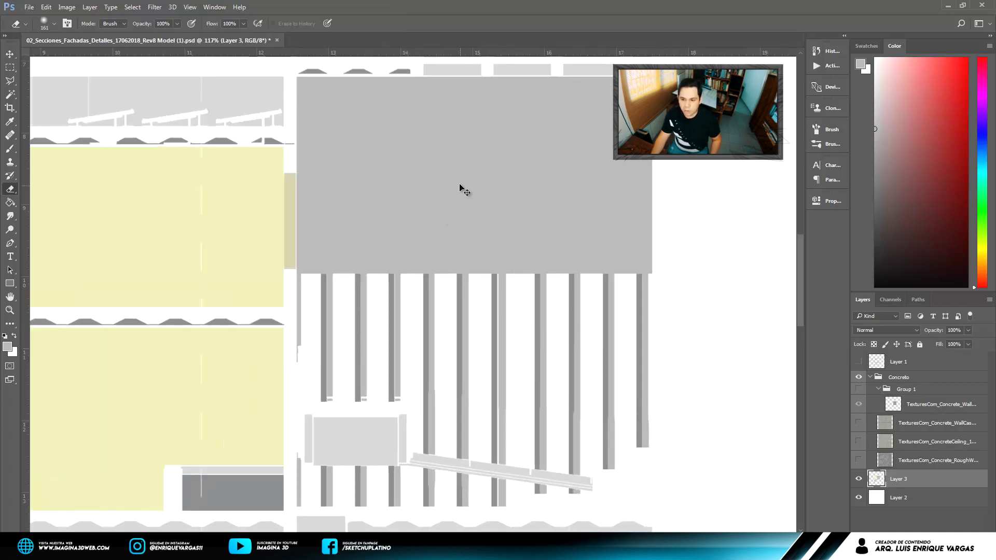
{"action": "key", "text": "w"}
{"action": "key", "text": "shift+w"}
{"action": "left_click", "coordinate": [414, 283]}
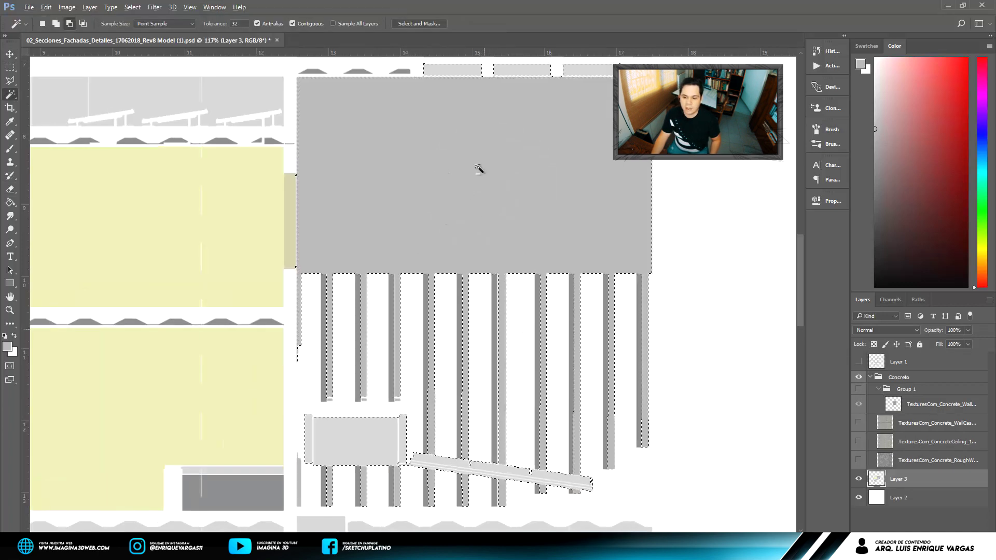
{"action": "scroll", "coordinate": [433, 379], "scroll_direction": "up", "scroll_amount": 2}
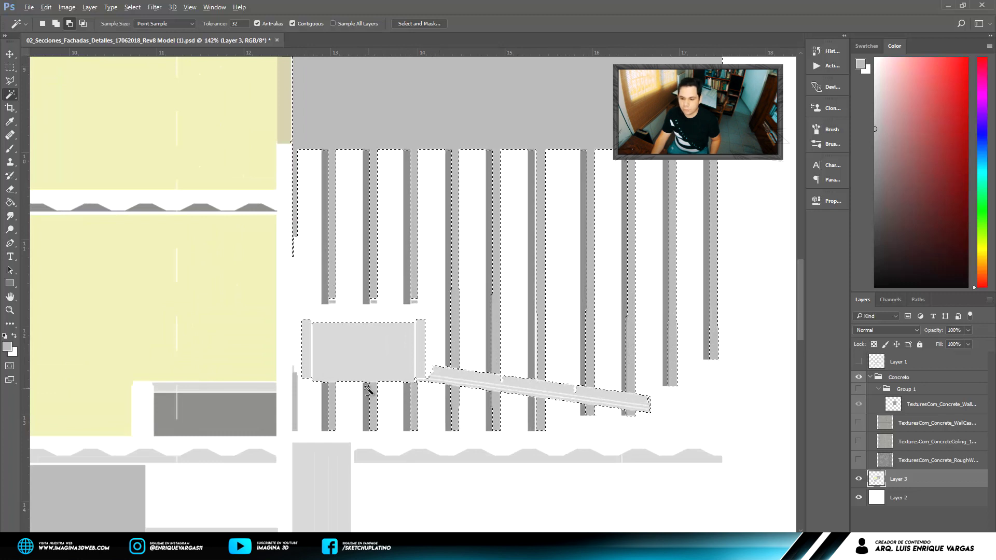
{"action": "scroll", "coordinate": [385, 337], "scroll_direction": "down", "scroll_amount": 1}
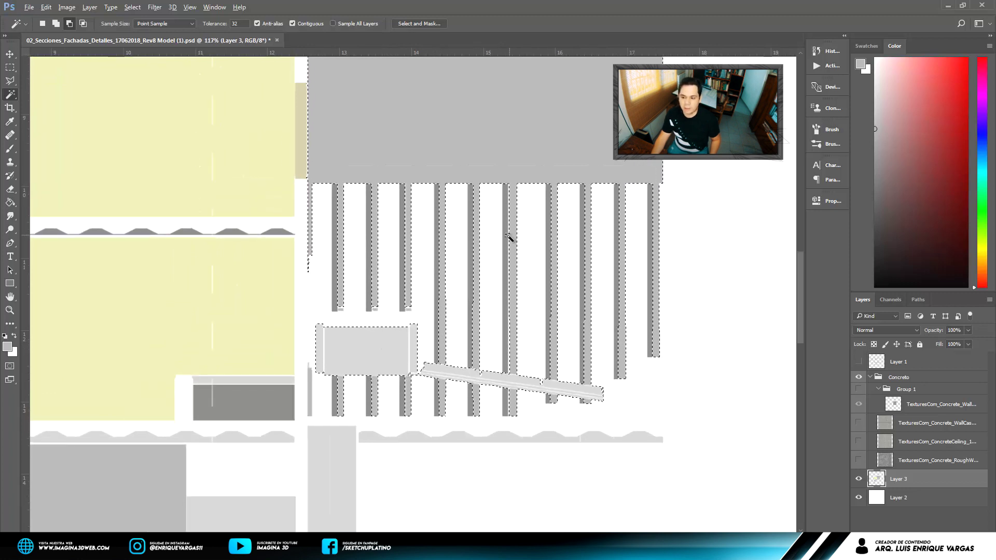
{"action": "scroll", "coordinate": [464, 340], "scroll_direction": "up", "scroll_amount": 2}
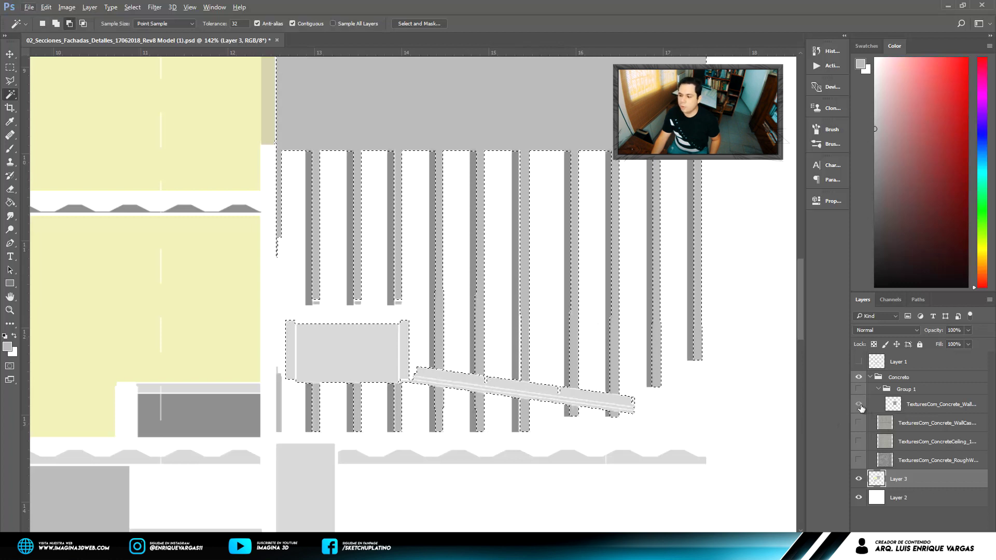
Show the concrete group and copy the concrete inside the selection to a new layer.
{"action": "left_click", "coordinate": [858, 389]}
{"action": "left_click", "coordinate": [929, 404]}
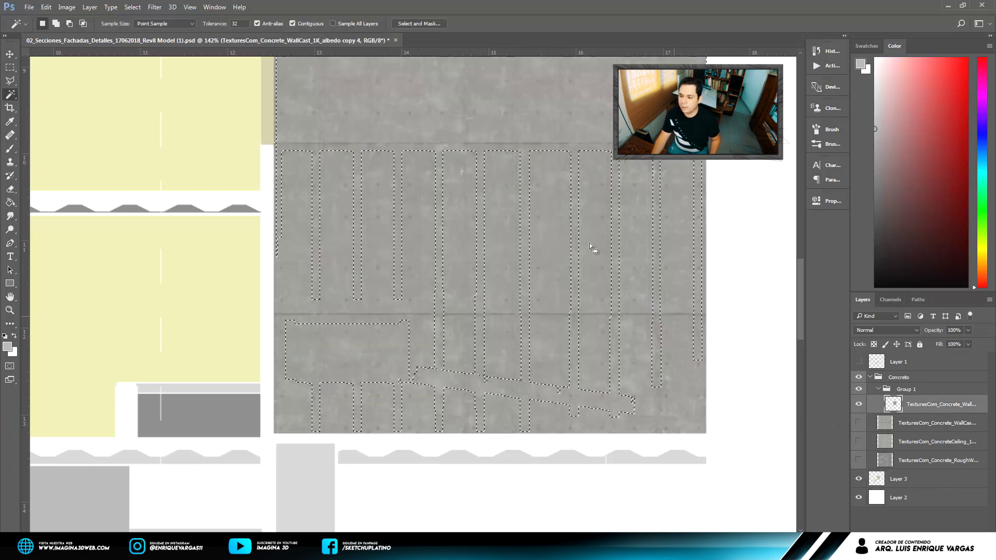
{"action": "right_click", "coordinate": [573, 141]}
{"action": "left_click", "coordinate": [645, 374]}
{"action": "scroll", "coordinate": [480, 343], "scroll_direction": "down", "scroll_amount": 2}
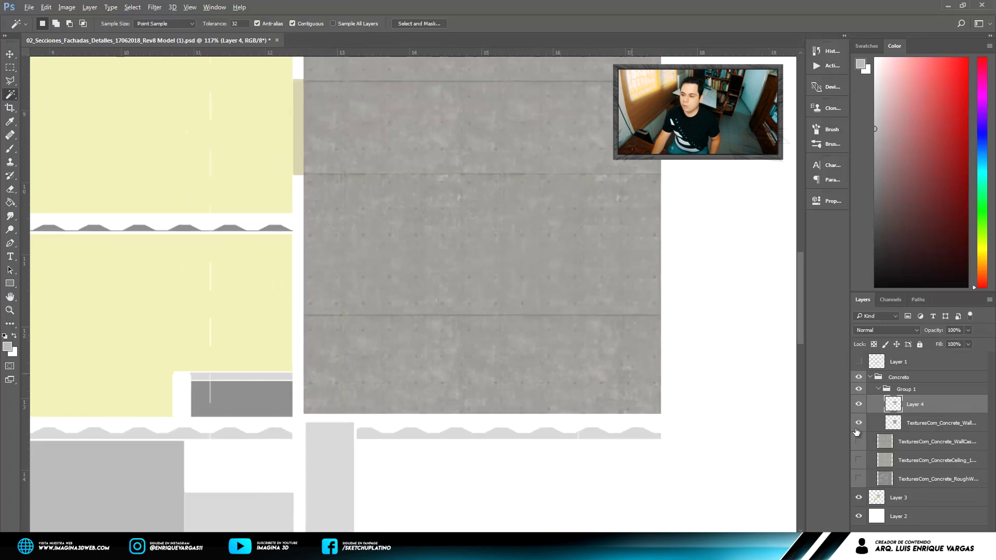
Compare the result against the full-sheet concrete layer, then delete that layer.
{"action": "left_click", "coordinate": [858, 423]}
{"action": "scroll", "coordinate": [627, 440], "scroll_direction": "down", "scroll_amount": 2}
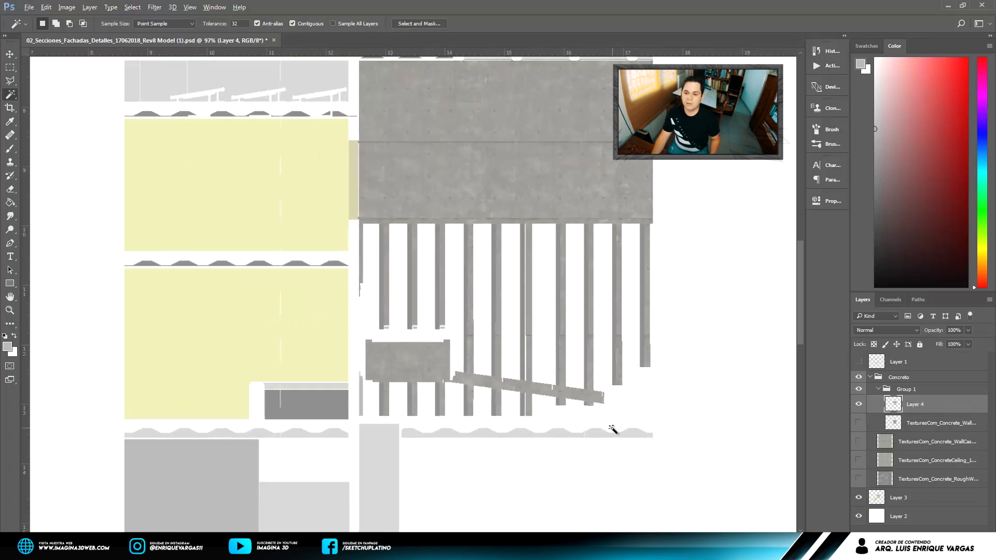
{"action": "scroll", "coordinate": [540, 237], "scroll_direction": "down", "scroll_amount": 2}
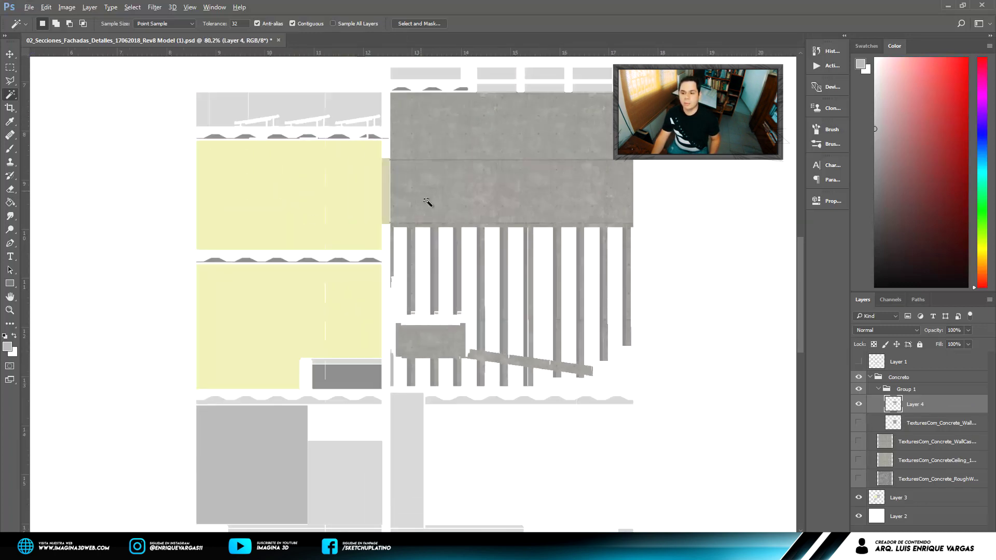
{"action": "scroll", "coordinate": [429, 200], "scroll_direction": "up", "scroll_amount": 2}
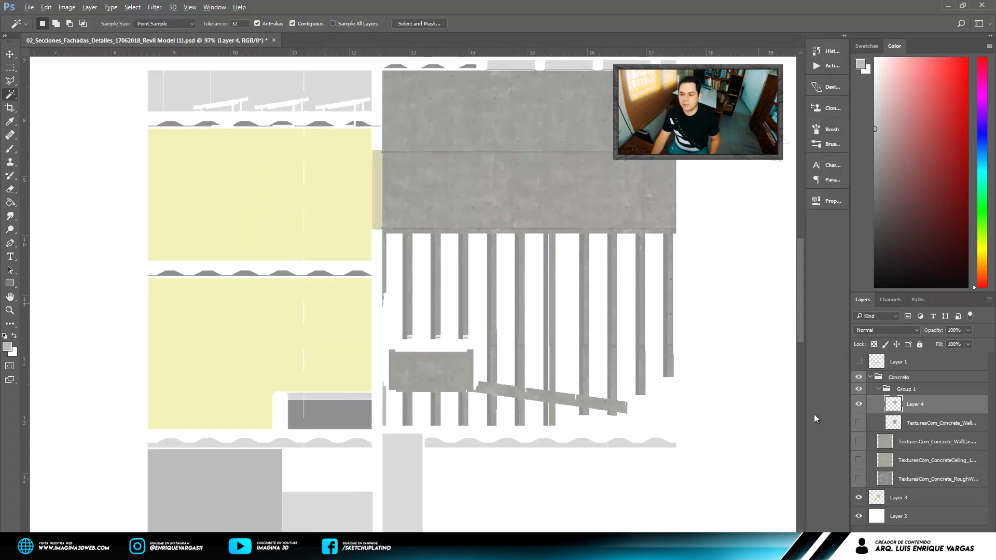
{"action": "left_click", "coordinate": [860, 423]}
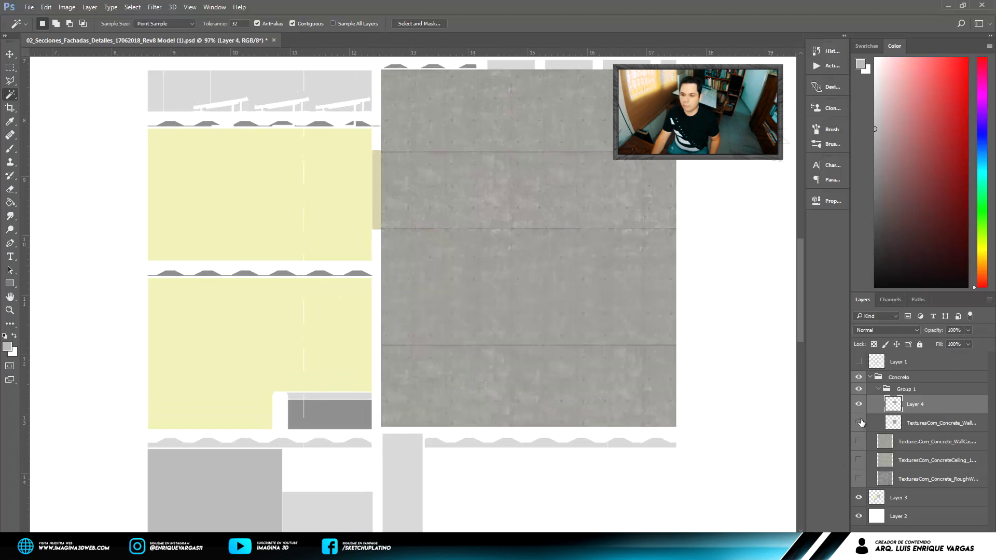
{"action": "left_click", "coordinate": [942, 422]}
{"action": "key", "text": "Delete"}
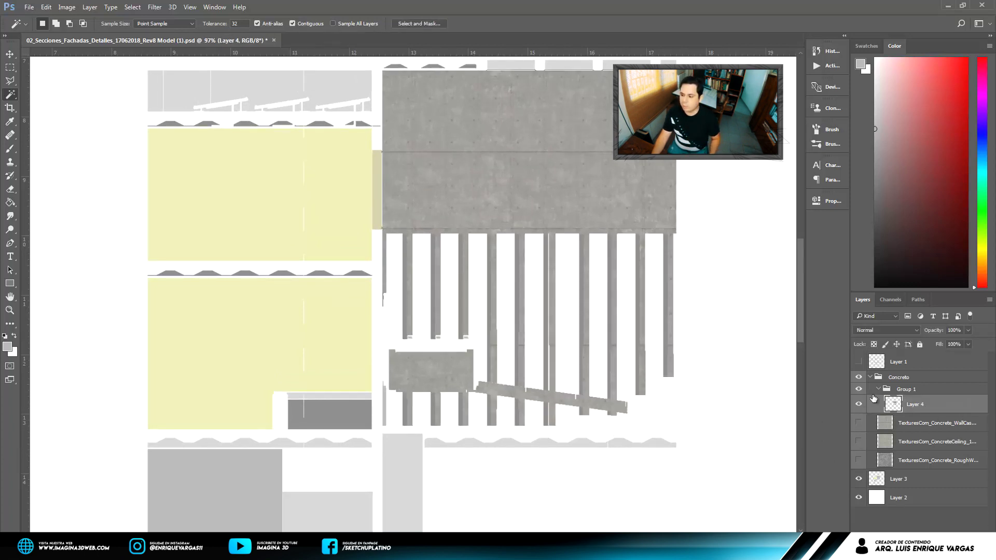
Turn Layer 1's linework back on over the fills.
{"action": "left_click", "coordinate": [858, 362]}
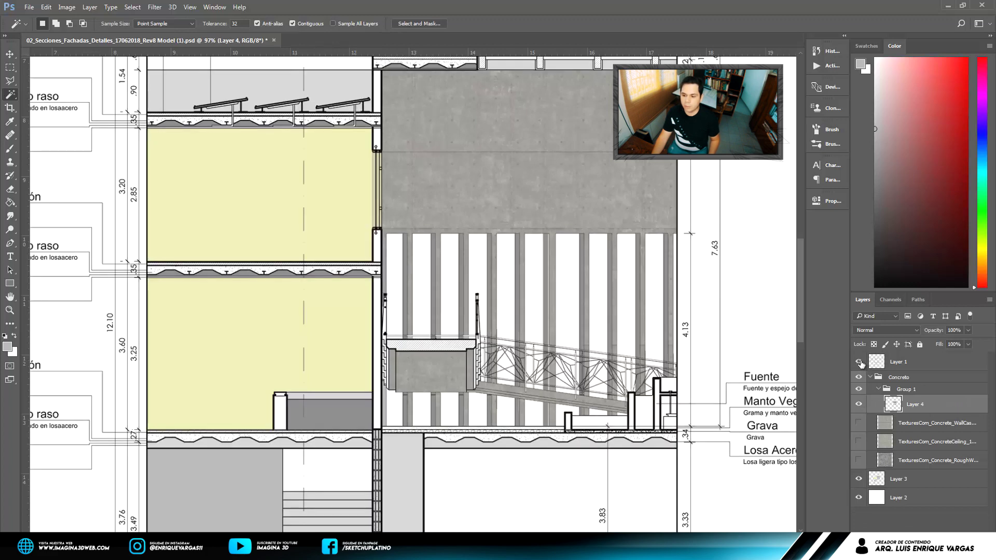
{"action": "scroll", "coordinate": [641, 314], "scroll_direction": "down", "scroll_amount": 3, "text": "alt"}
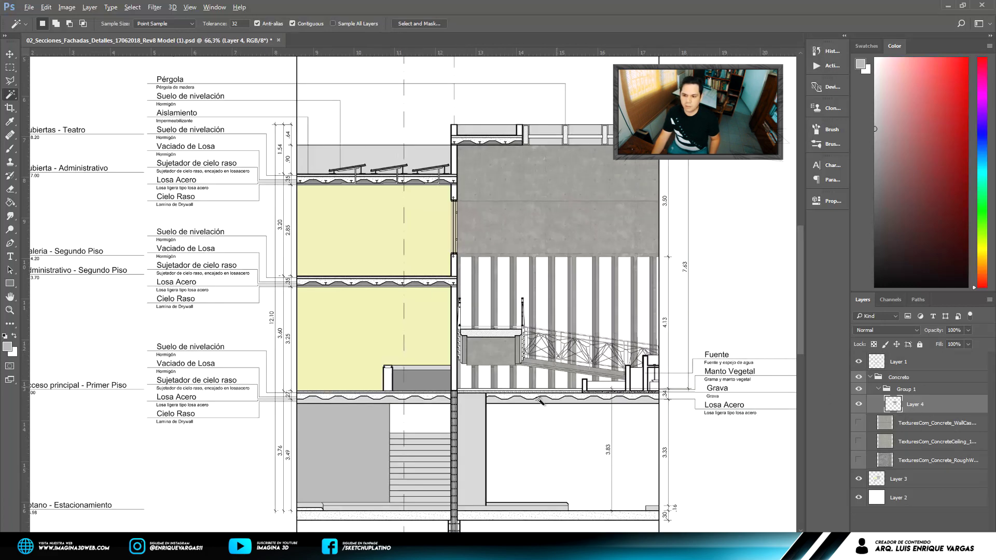
{"action": "scroll", "coordinate": [614, 170], "scroll_direction": "up", "scroll_amount": 1, "text": "alt"}
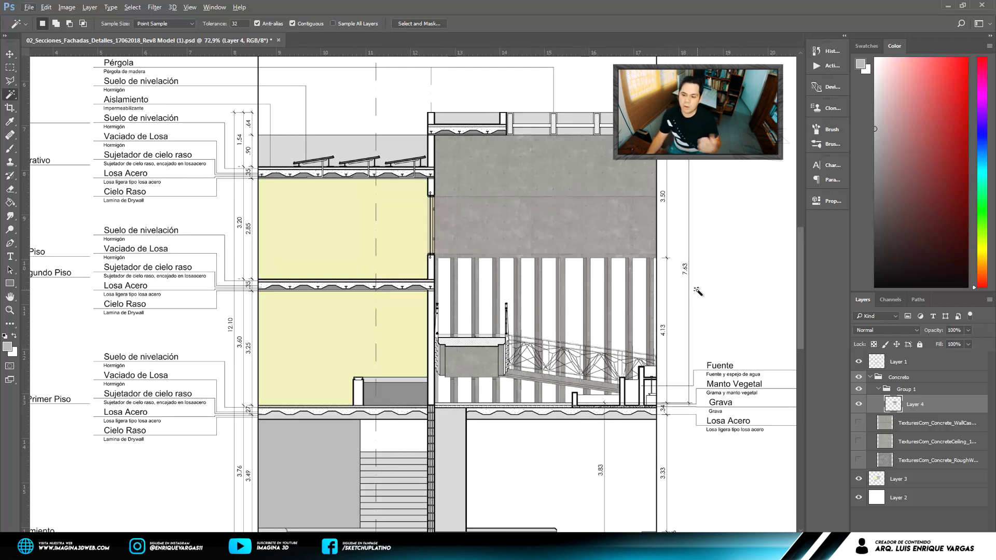
{"action": "scroll", "coordinate": [491, 214], "scroll_direction": "up", "scroll_amount": 2, "text": "alt"}
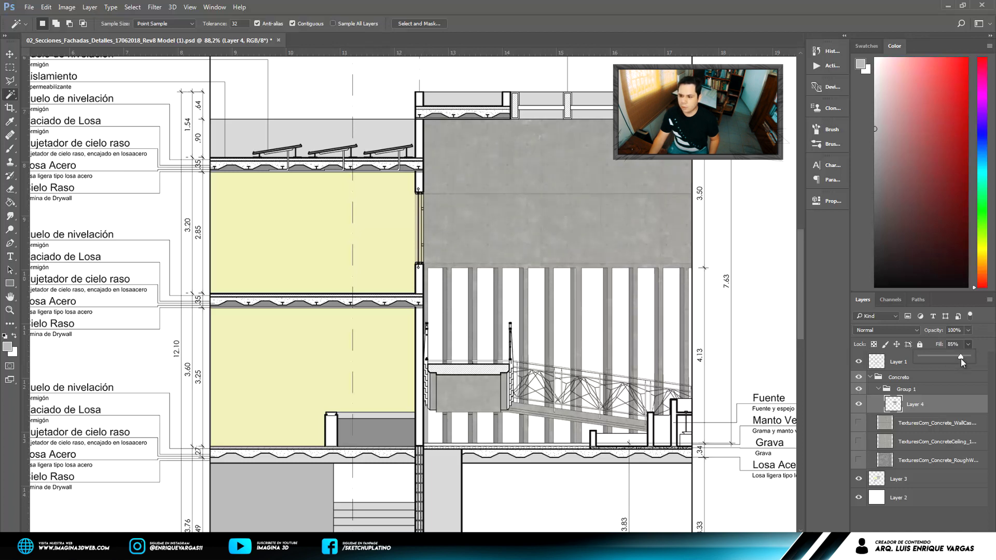
Set Layer 4's fill to 84% and bring the ConcreteCeiling texture over the basement level.
{"action": "left_click", "coordinate": [761, 215]}
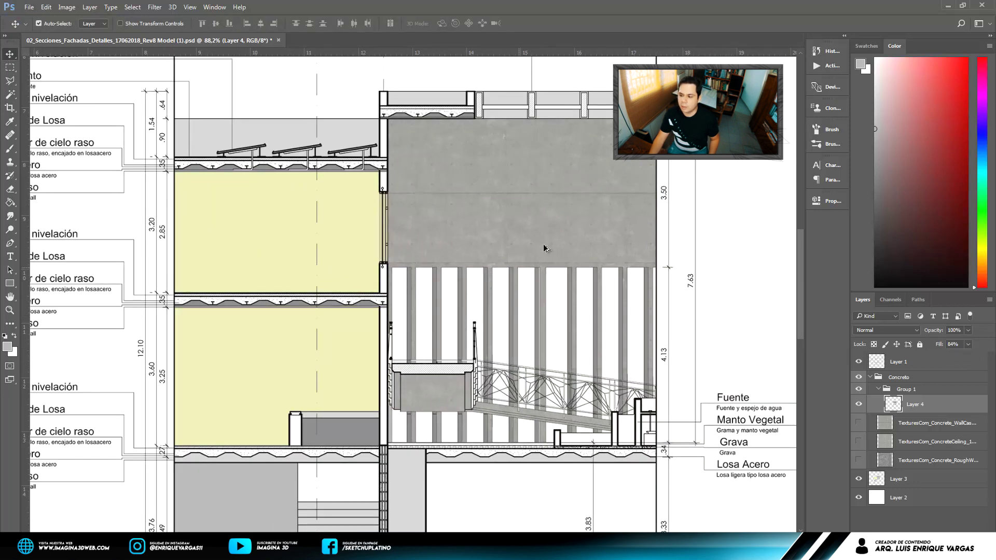
{"action": "scroll", "coordinate": [545, 248], "scroll_direction": "down", "scroll_amount": 1}
{"action": "scroll", "coordinate": [450, 289], "scroll_direction": "down", "scroll_amount": 1}
{"action": "scroll", "coordinate": [521, 454], "scroll_direction": "up", "scroll_amount": 4}
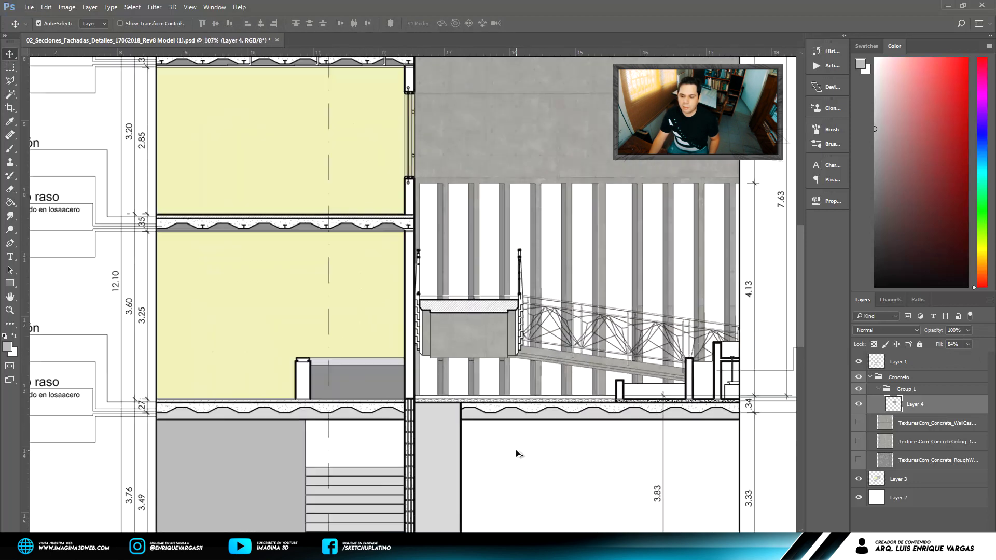
{"action": "scroll", "coordinate": [521, 389], "scroll_direction": "down", "scroll_amount": 2}
{"action": "scroll", "coordinate": [502, 351], "scroll_direction": "down", "scroll_amount": 3}
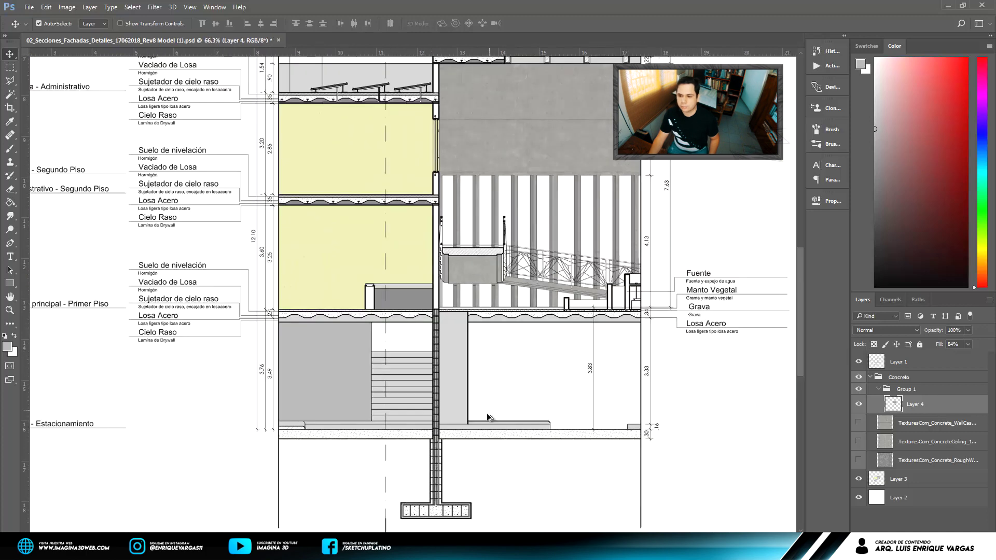
{"action": "scroll", "coordinate": [514, 374], "scroll_direction": "up", "scroll_amount": 1}
{"action": "scroll", "coordinate": [547, 319], "scroll_direction": "up", "scroll_amount": 1}
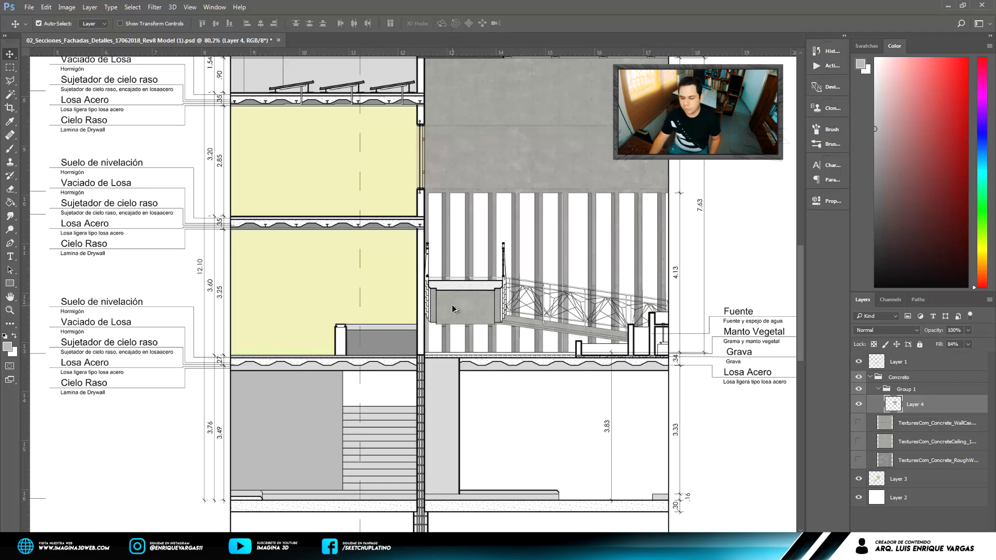
{"action": "scroll", "coordinate": [452, 309], "scroll_direction": "down", "scroll_amount": 2}
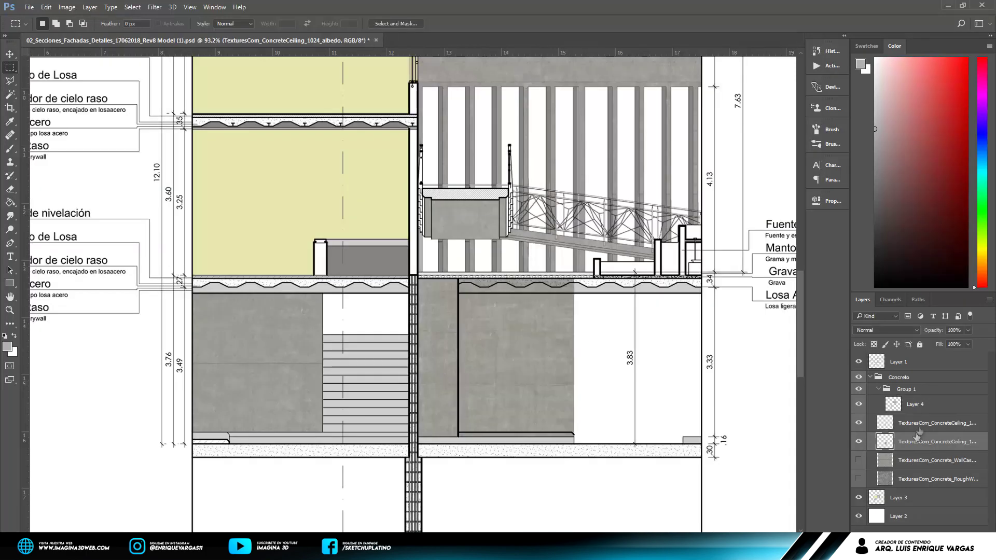
Reorder, reposition and clip the concrete ceiling texture onto the lower floor.
{"action": "left_click_drag", "start_coordinate": [938, 423], "coordinate": [940, 415]}
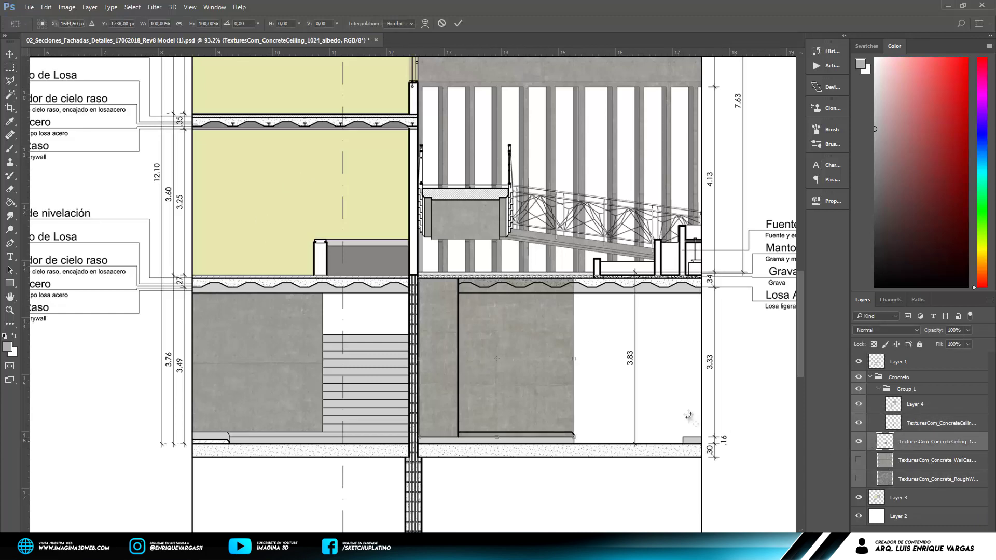
{"action": "key", "text": "ctrl+t"}
{"action": "key", "text": "ctrl+plus"}
{"action": "mouse_move", "coordinate": [453, 206]}
{"action": "left_mouse_down"}
{"action": "mouse_move", "coordinate": [409, 235]}
{"action": "mouse_move", "coordinate": [431, 220]}
{"action": "left_mouse_up"}
{"action": "key", "text": "Return"}
{"action": "key", "text": "ctrl+plus"}
{"action": "left_click_drag", "start_coordinate": [928, 441], "coordinate": [913, 399]}
Hide the ceiling texture and Magic Wand-select the white column area on the linework layer.
{"action": "left_click", "coordinate": [859, 441]}
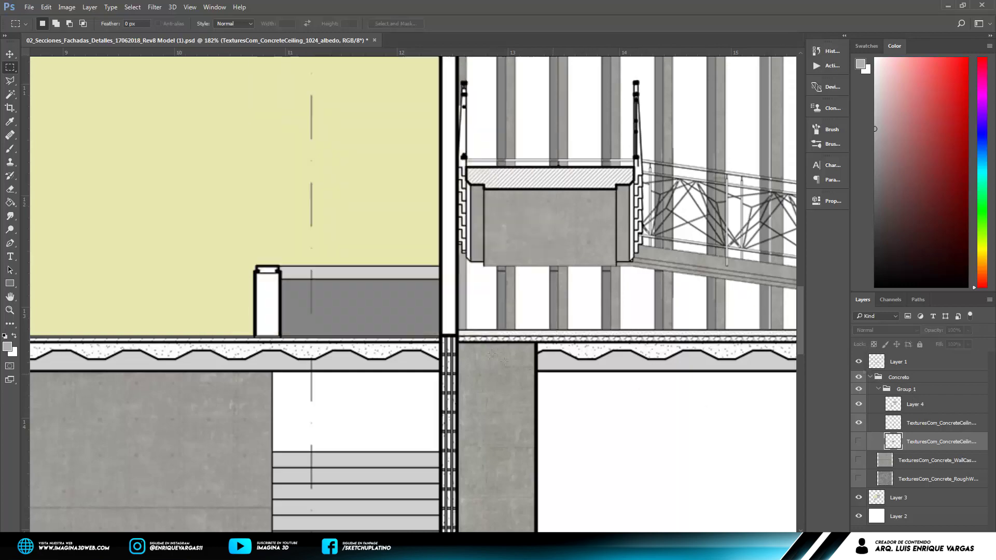
{"action": "left_click", "coordinate": [898, 361]}
{"action": "key", "text": "w"}
{"action": "left_click", "coordinate": [268, 271]}
{"action": "key", "text": "ctrl+minus"}
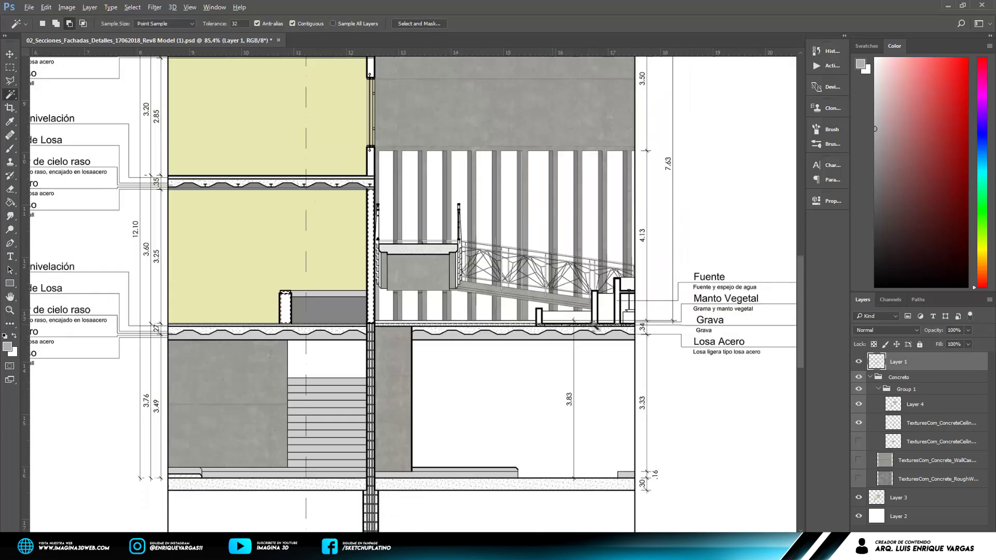
{"action": "key", "text": "ctrl+plus"}
Show the ceiling texture and copy the selected area onto a new layer.
{"action": "left_click", "coordinate": [859, 441]}
{"action": "left_click", "coordinate": [928, 442]}
{"action": "right_click", "coordinate": [293, 245]}
{"action": "left_click", "coordinate": [330, 476]}
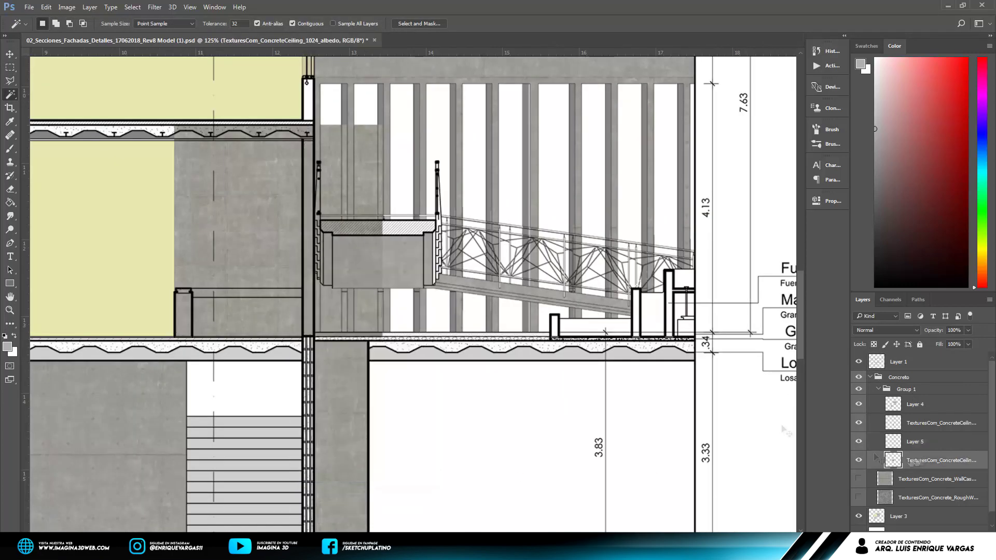
Add more columns and another strip to the selection on the linework layer.
{"action": "left_click", "coordinate": [899, 362]}
{"action": "scroll", "coordinate": [704, 284], "scroll_direction": "up", "scroll_amount": 3}
{"action": "left_click", "coordinate": [703, 284], "text": "shift"}
{"action": "scroll", "coordinate": [704, 284], "scroll_direction": "down", "scroll_amount": 5}
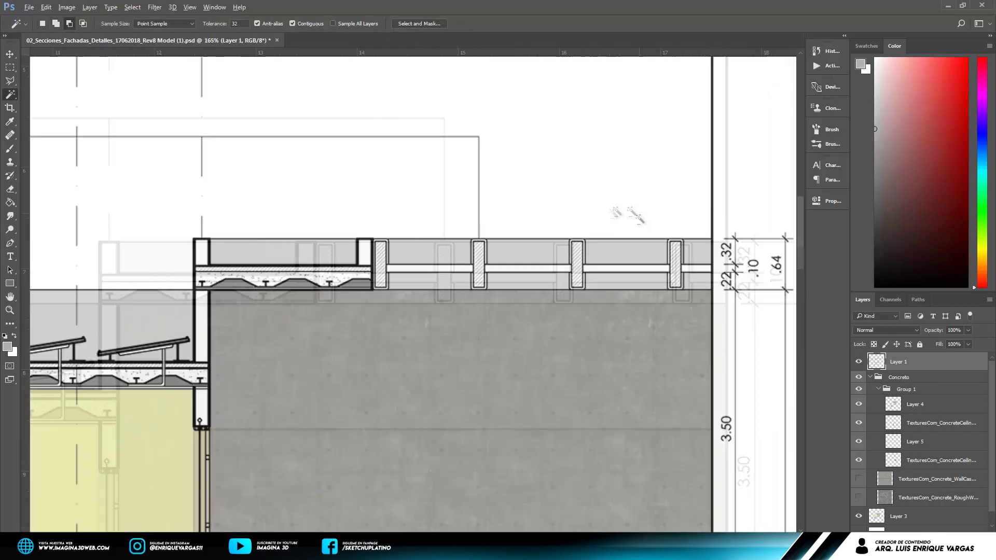
{"action": "scroll", "coordinate": [704, 284], "scroll_direction": "up", "scroll_amount": 5}
{"action": "scroll", "coordinate": [701, 351], "scroll_direction": "up", "scroll_amount": 2}
{"action": "left_click", "coordinate": [697, 347], "text": "shift"}
{"action": "scroll", "coordinate": [701, 351], "scroll_direction": "down", "scroll_amount": 5}
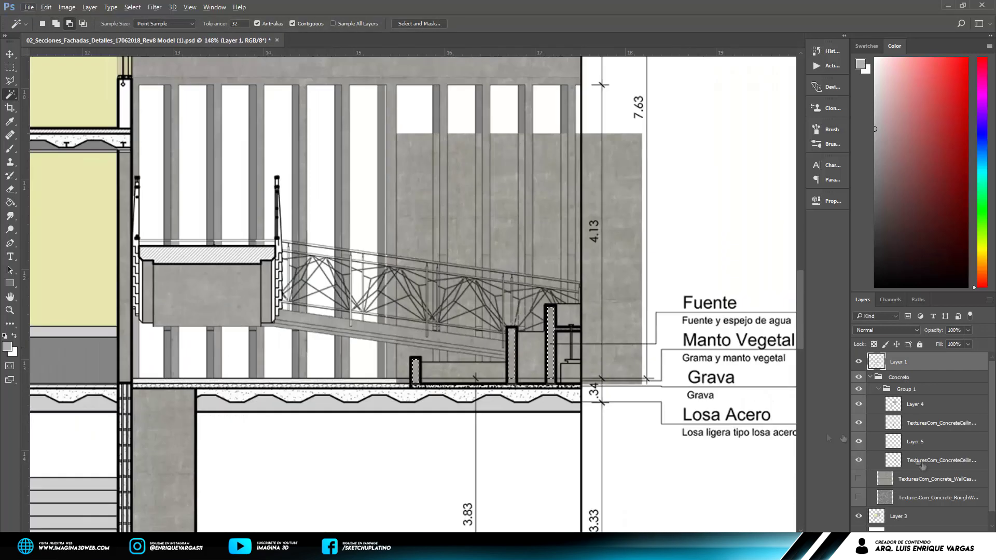
Copy the selection from the ceiling texture layer, then delete the unwanted Layer 6.
{"action": "left_click", "coordinate": [928, 460]}
{"action": "right_click", "coordinate": [481, 327]}
{"action": "left_click", "coordinate": [513, 121]}
{"action": "scroll", "coordinate": [608, 396], "scroll_direction": "up", "scroll_amount": 3}
{"action": "scroll", "coordinate": [608, 396], "scroll_direction": "up", "scroll_amount": 1}
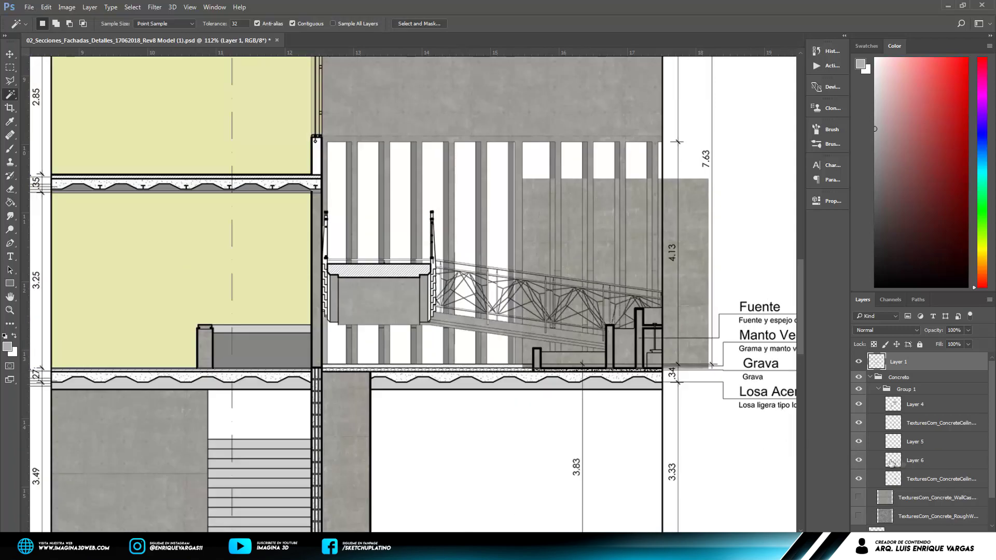
{"action": "left_click", "coordinate": [892, 462]}
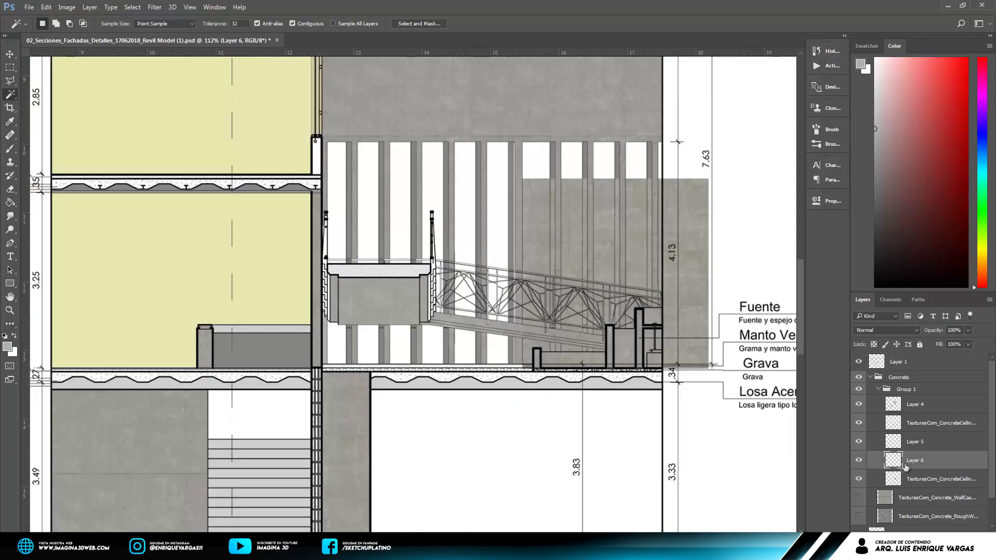
{"action": "key", "text": "Delete"}
Add more columns to the selection, then select and collapse Group 1.
{"action": "scroll", "coordinate": [592, 299], "scroll_direction": "up", "scroll_amount": 4}
{"action": "scroll", "coordinate": [592, 300], "scroll_direction": "up", "scroll_amount": 1}
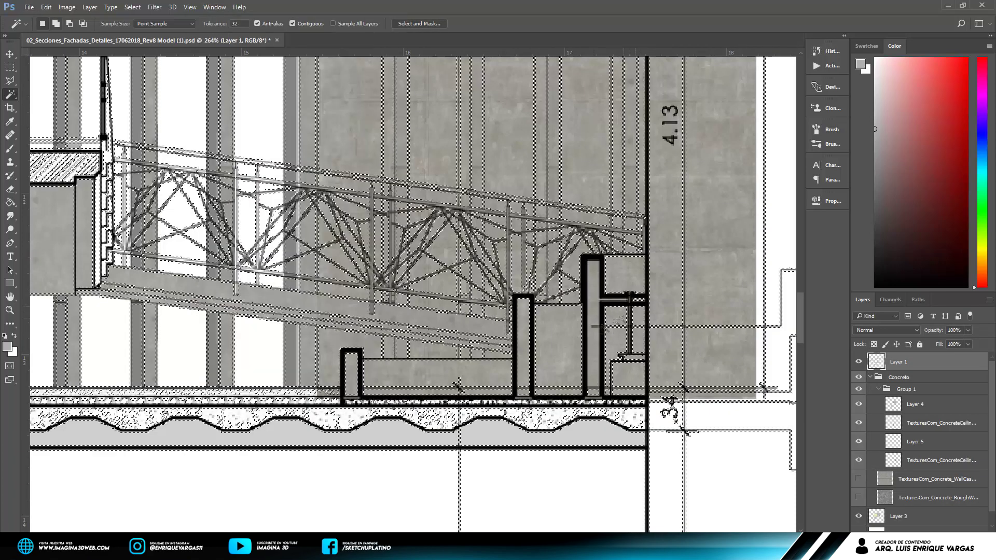
{"action": "scroll", "coordinate": [593, 300], "scroll_direction": "up", "scroll_amount": 1}
{"action": "left_click", "coordinate": [597, 337], "text": "shift"}
{"action": "scroll", "coordinate": [682, 293], "scroll_direction": "up", "scroll_amount": 2}
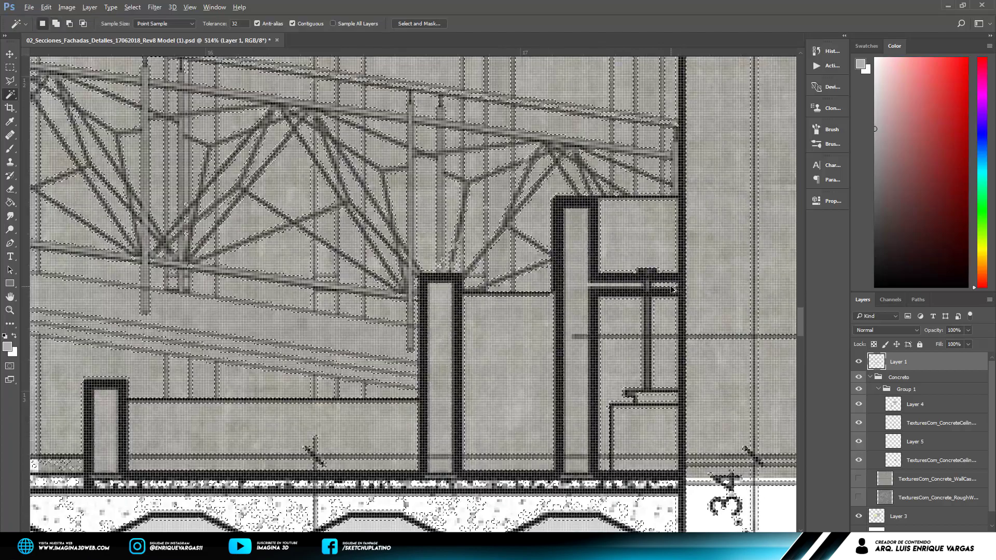
{"action": "scroll", "coordinate": [682, 293], "scroll_direction": "up", "scroll_amount": 1}
{"action": "scroll", "coordinate": [682, 293], "scroll_direction": "down", "scroll_amount": 3}
{"action": "left_click", "coordinate": [905, 389]}
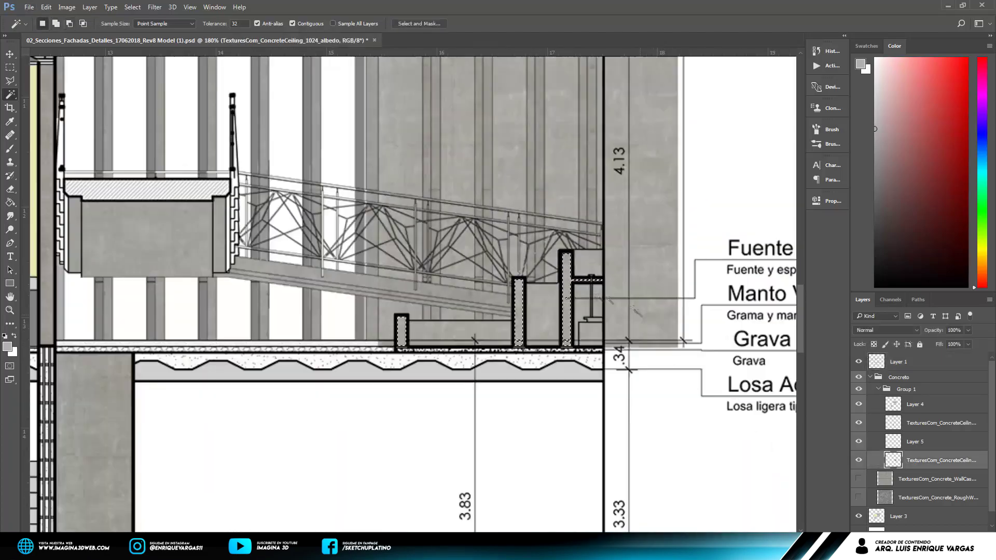
{"action": "key", "text": "ctrl+0"}
{"action": "left_click", "coordinate": [879, 389]}
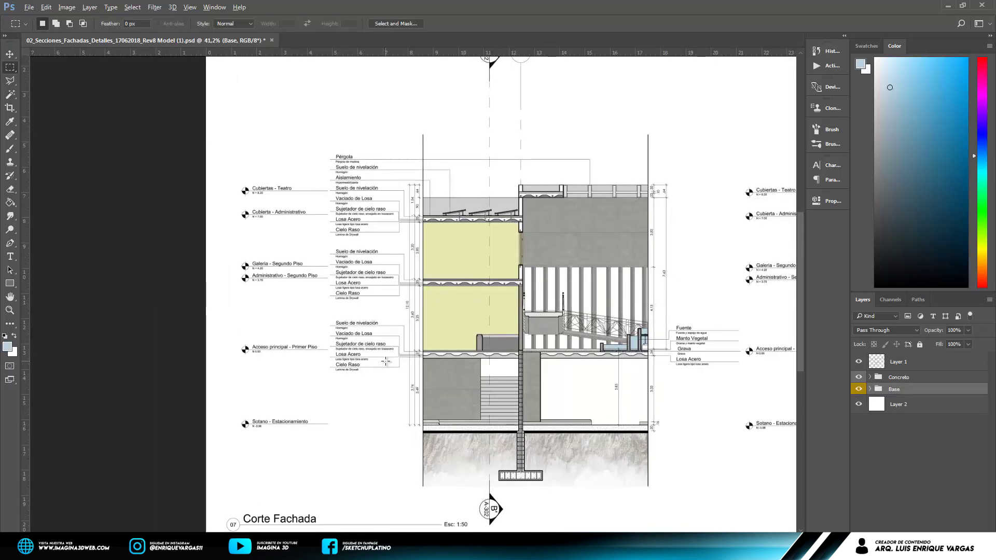
With the Concreto group selected, create the new Group 2 above it.
{"action": "scroll", "coordinate": [386, 361], "scroll_direction": "up", "scroll_amount": 1}
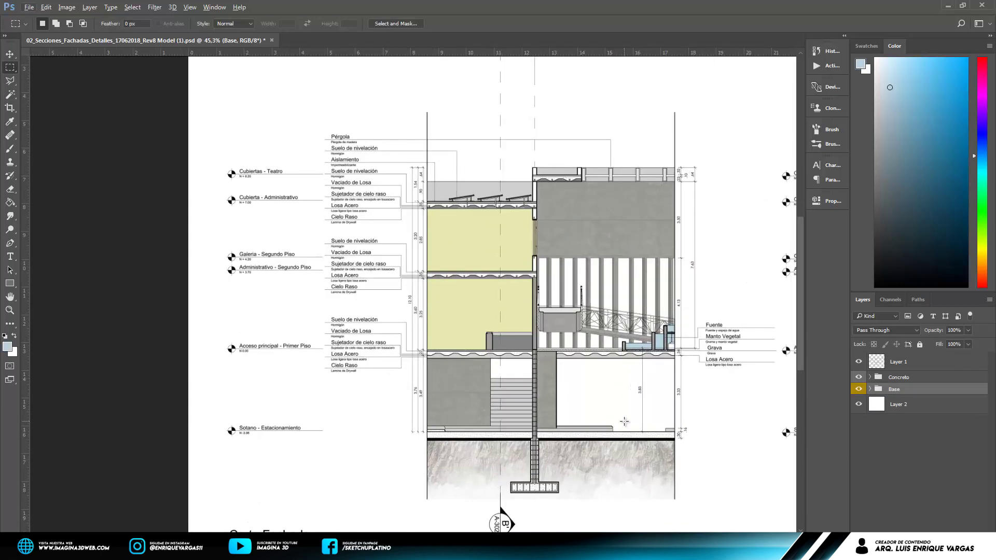
{"action": "scroll", "coordinate": [192, 383], "scroll_direction": "down", "scroll_amount": 1}
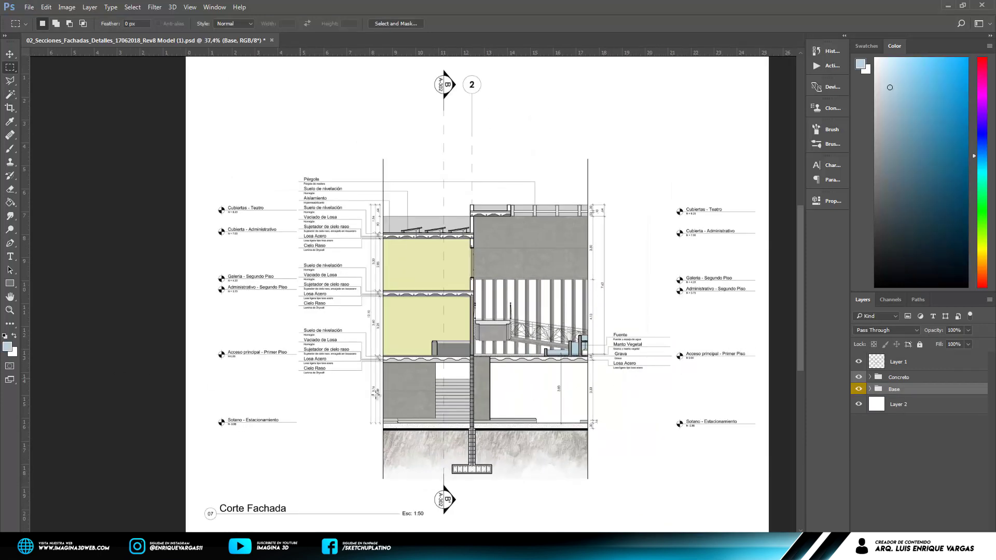
{"action": "scroll", "coordinate": [501, 444], "scroll_direction": "up", "scroll_amount": 2}
{"action": "scroll", "coordinate": [526, 435], "scroll_direction": "up", "scroll_amount": 1}
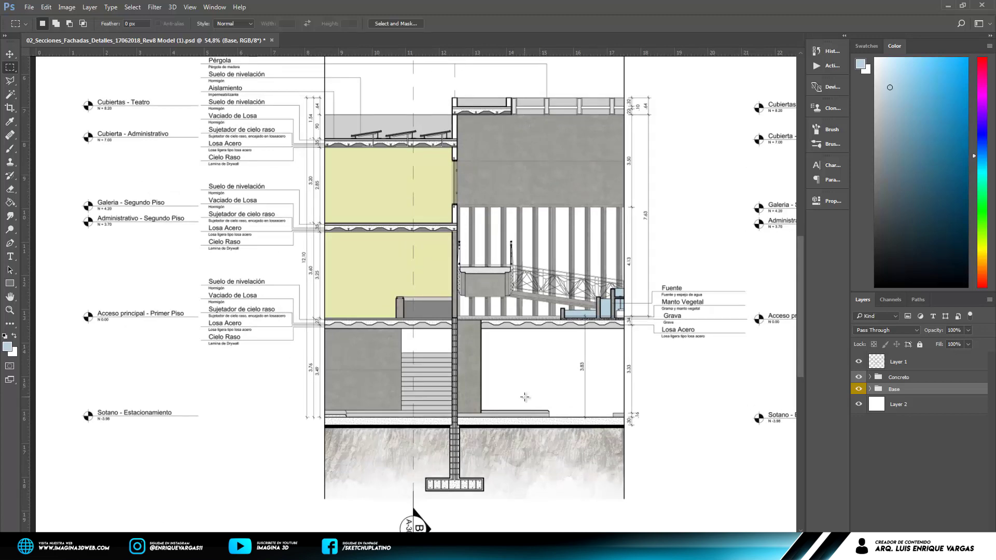
{"action": "scroll", "coordinate": [458, 282], "scroll_direction": "up", "scroll_amount": 1}
{"action": "scroll", "coordinate": [469, 286], "scroll_direction": "down", "scroll_amount": 1}
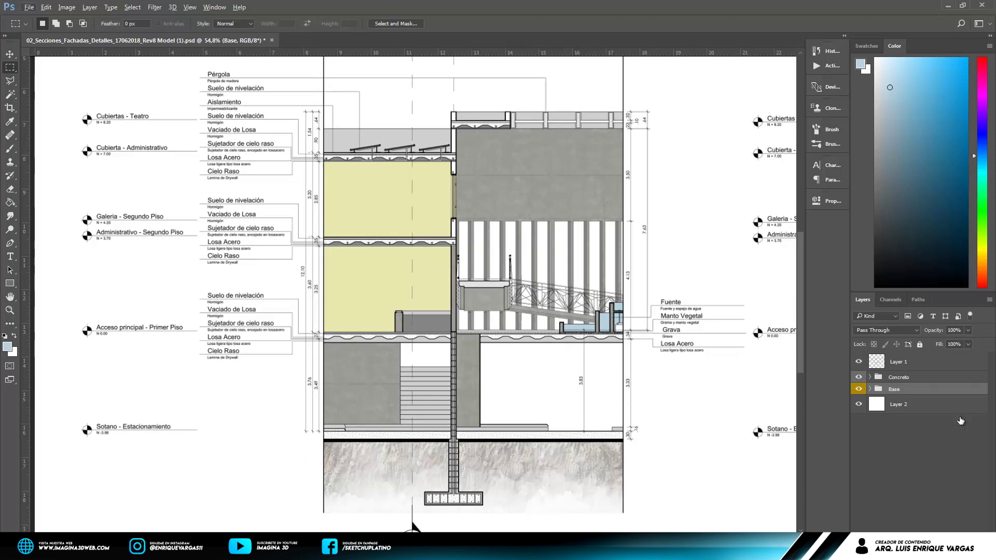
{"action": "left_click", "coordinate": [947, 381]}
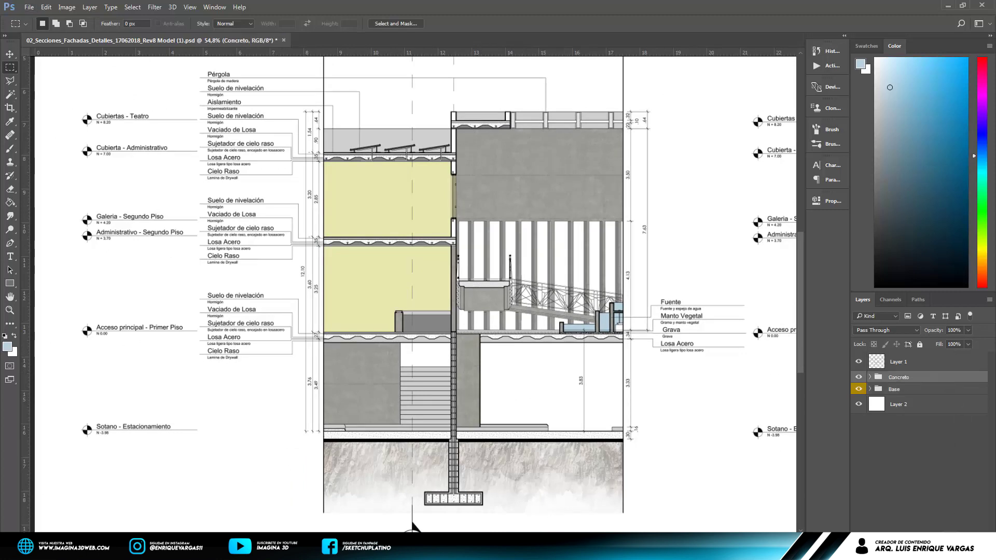
{"action": "left_click", "coordinate": [953, 538]}
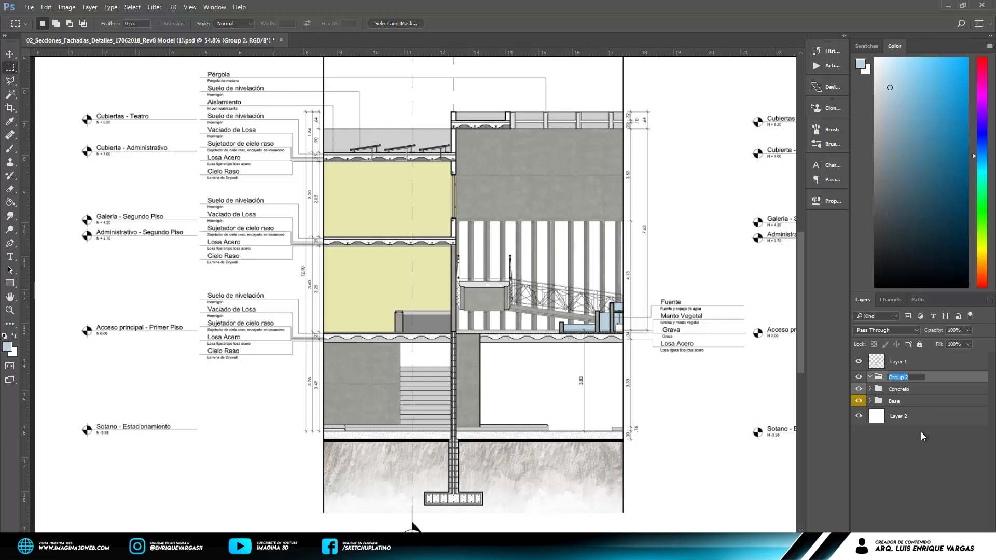
Confirm Group 2's name and add a new empty Layer 7 inside it.
{"action": "left_click", "coordinate": [917, 456]}
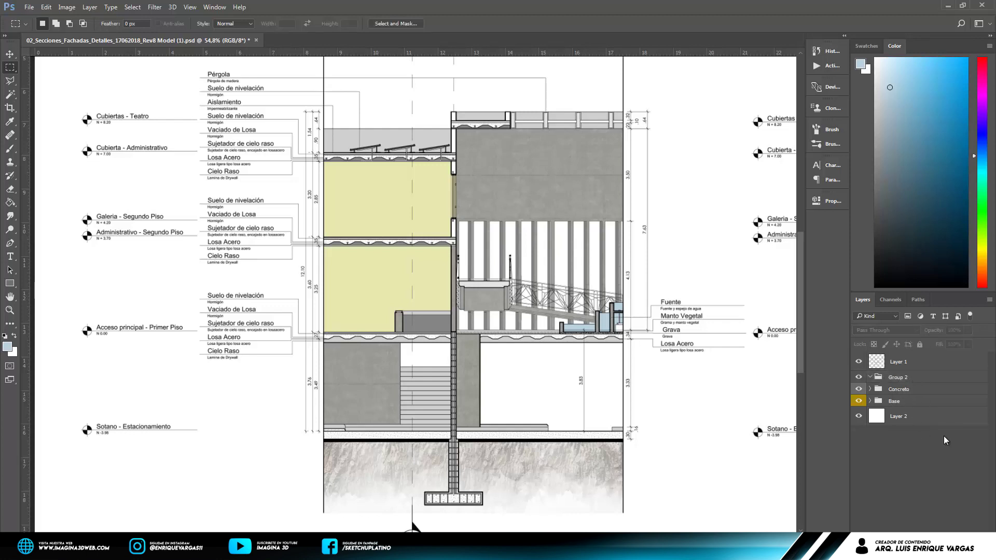
{"action": "key", "text": "ctrl+z"}
{"action": "key", "text": "ctrl+shift+alt+n"}
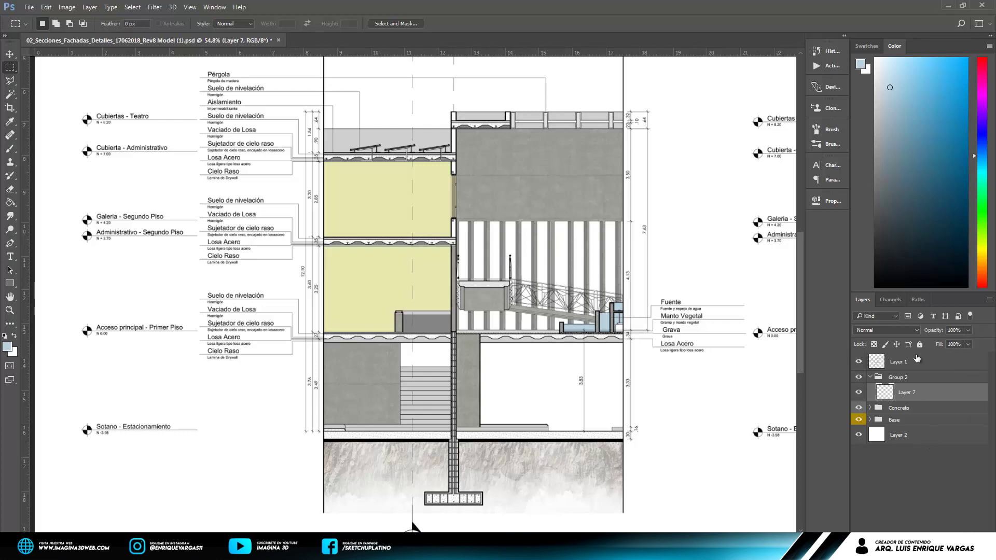
Give Group 2 a violet colour label and set Layer 7's blend mode to Soft Light.
{"action": "right_click", "coordinate": [922, 382]}
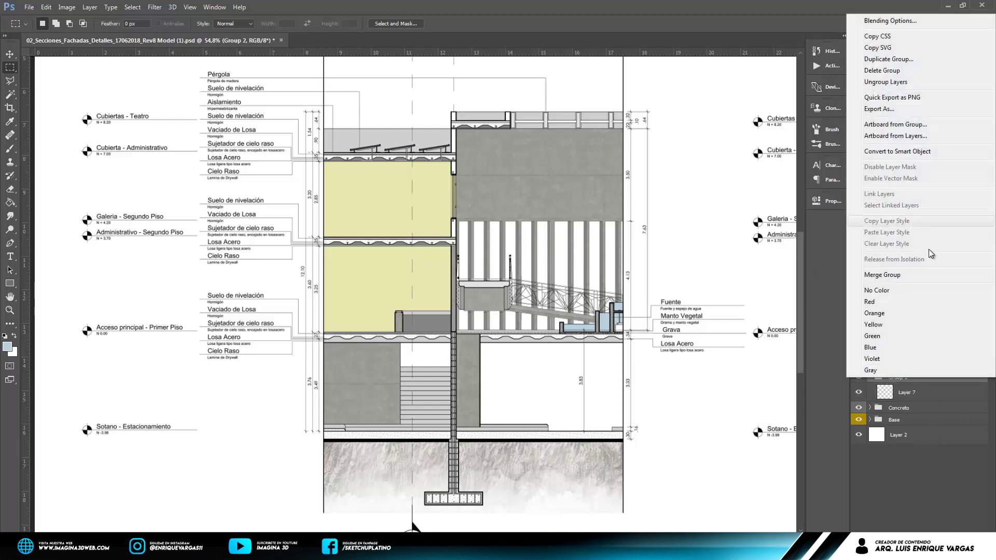
{"action": "left_click", "coordinate": [900, 358]}
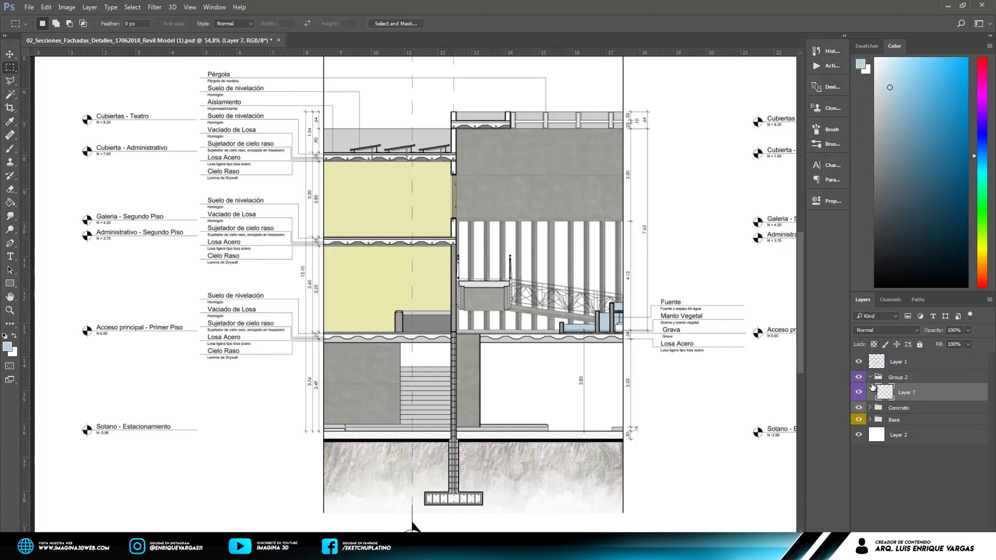
{"action": "left_click", "coordinate": [901, 331]}
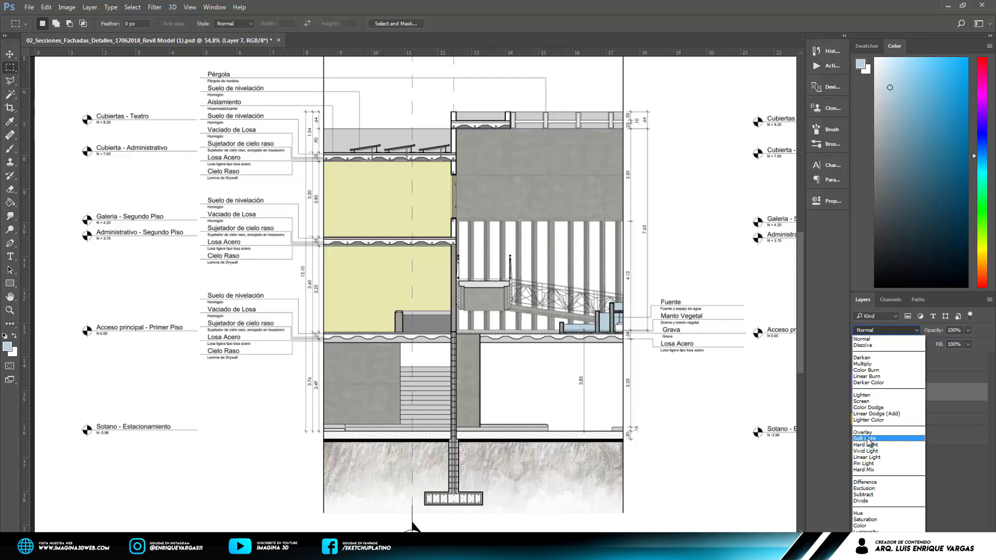
{"action": "left_click", "coordinate": [868, 440]}
{"action": "key", "text": "v"}
{"action": "scroll", "coordinate": [549, 104], "scroll_direction": "up", "scroll_amount": 3}
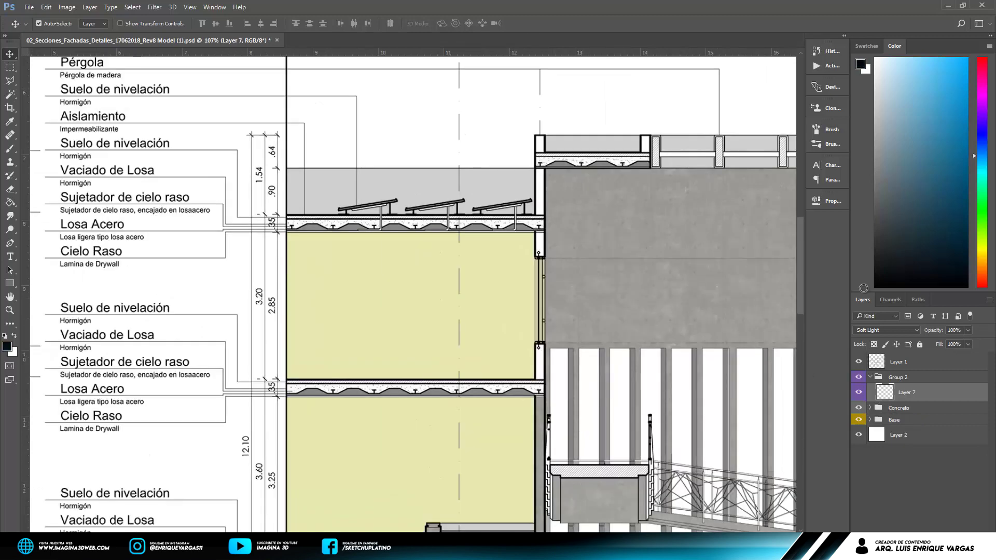
Select the grey roof band and paint soft black shading inside it with a large soft brush.
{"action": "scroll", "coordinate": [545, 186], "scroll_direction": "up", "scroll_amount": 2}
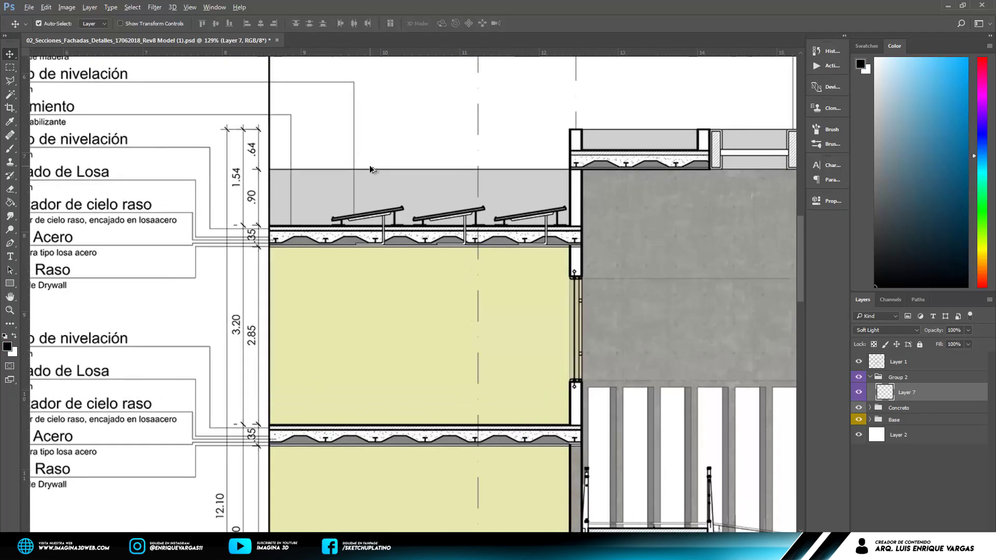
{"action": "scroll", "coordinate": [374, 169], "scroll_direction": "up", "scroll_amount": 2}
{"action": "scroll", "coordinate": [252, 173], "scroll_direction": "up", "scroll_amount": 2}
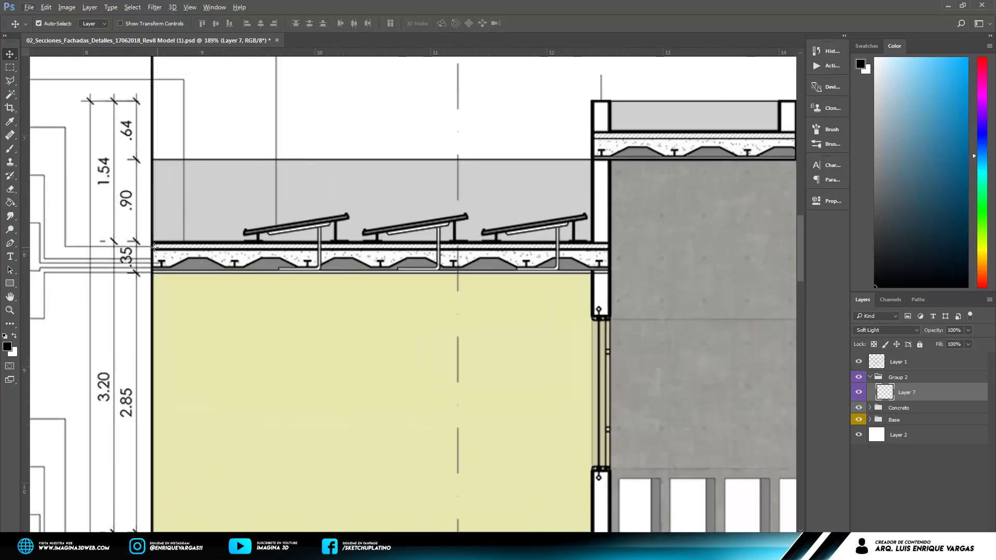
{"action": "key", "text": "m"}
{"action": "left_click_drag", "start_coordinate": [152, 240], "coordinate": [593, 159]}
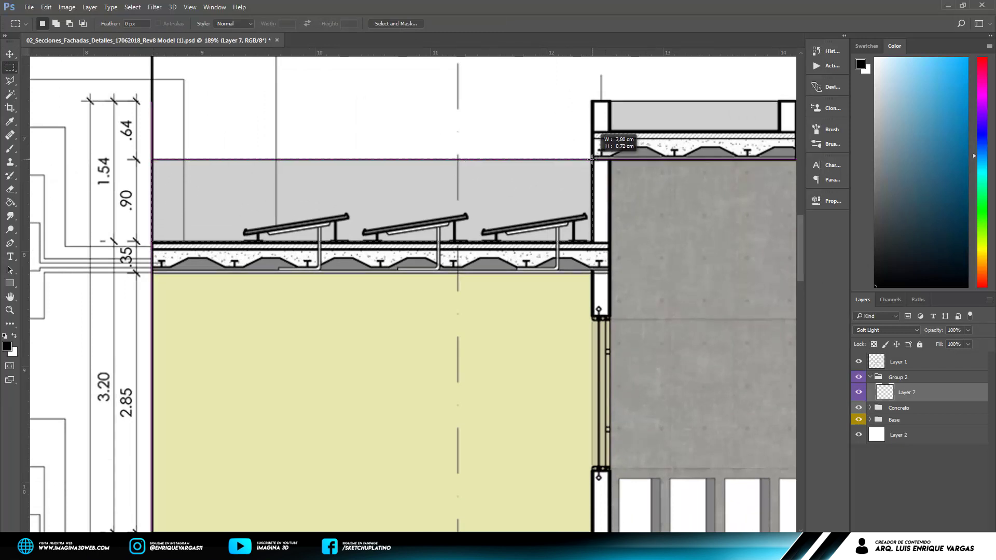
{"action": "key", "text": "b"}
{"action": "right_click", "coordinate": [622, 229]}
{"action": "key", "text": "Return"}
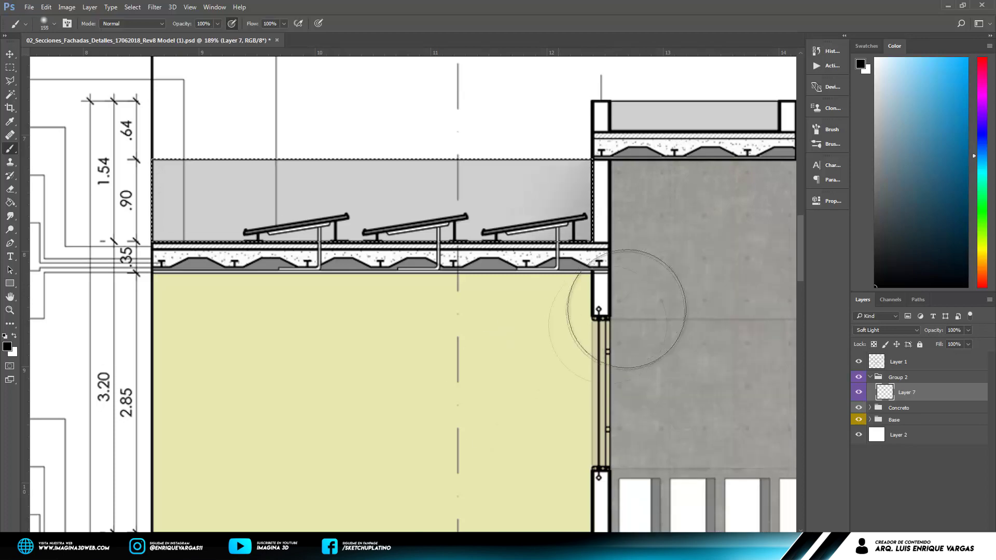
{"action": "mouse_move", "coordinate": [421, 300]}
{"action": "left_mouse_down"}
{"action": "mouse_move", "coordinate": [510, 244]}
{"action": "mouse_move", "coordinate": [410, 294]}
{"action": "left_mouse_up"}
Commit the transformed shading copy, show the rulers and zoom out to the whole section.
{"action": "scroll", "coordinate": [409, 294], "scroll_direction": "down", "scroll_amount": 5}
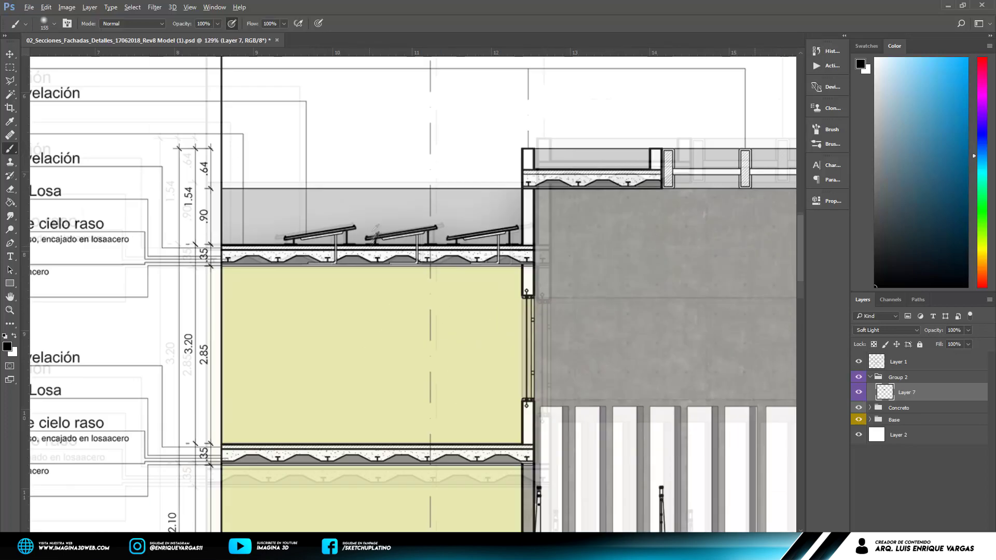
{"action": "scroll", "coordinate": [321, 278], "scroll_direction": "up", "scroll_amount": 5}
{"action": "scroll", "coordinate": [321, 279], "scroll_direction": "up", "scroll_amount": 2}
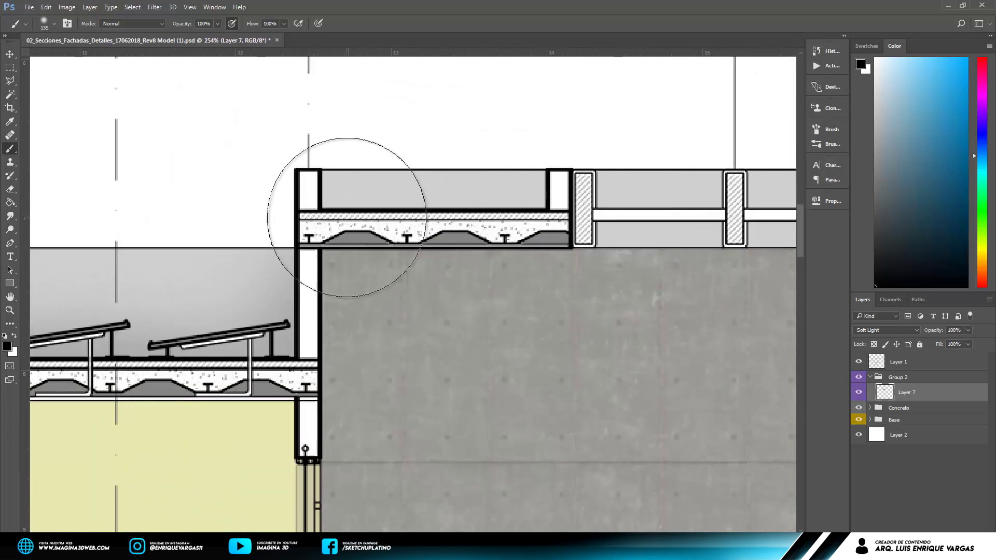
{"action": "key", "text": "m"}
{"action": "key", "text": "b"}
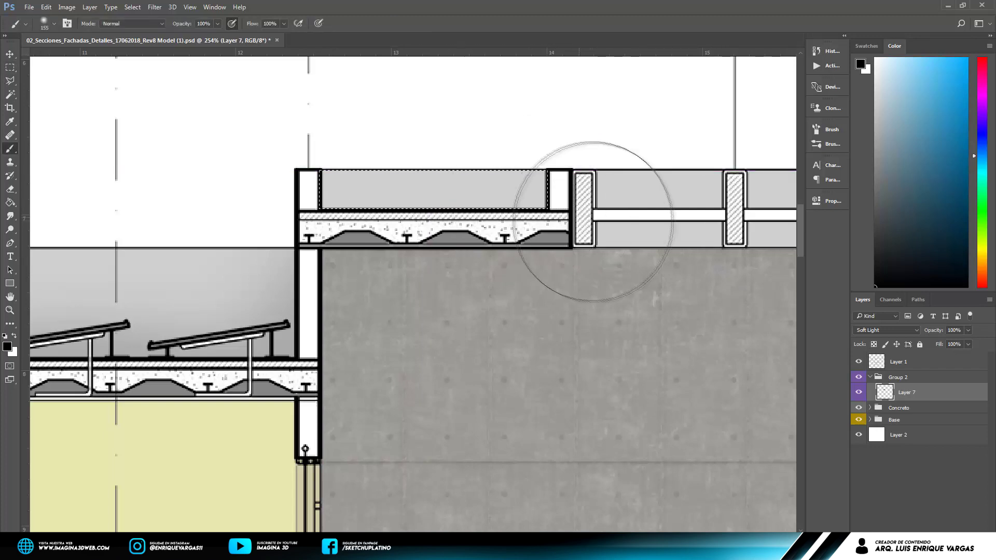
{"action": "scroll", "coordinate": [484, 193], "scroll_direction": "down", "scroll_amount": 3}
{"action": "scroll", "coordinate": [273, 234], "scroll_direction": "up", "scroll_amount": 3}
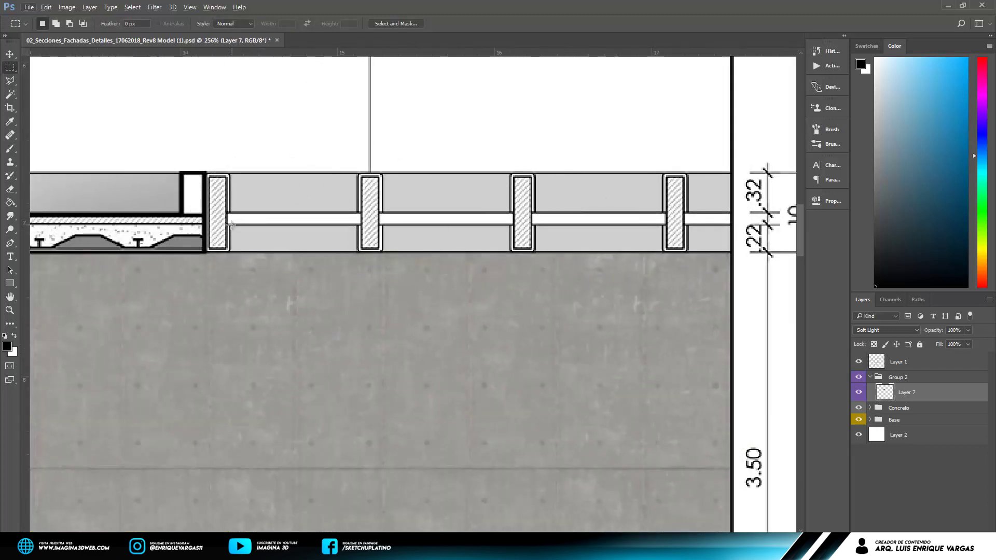
{"action": "scroll", "coordinate": [343, 228], "scroll_direction": "up", "scroll_amount": 1}
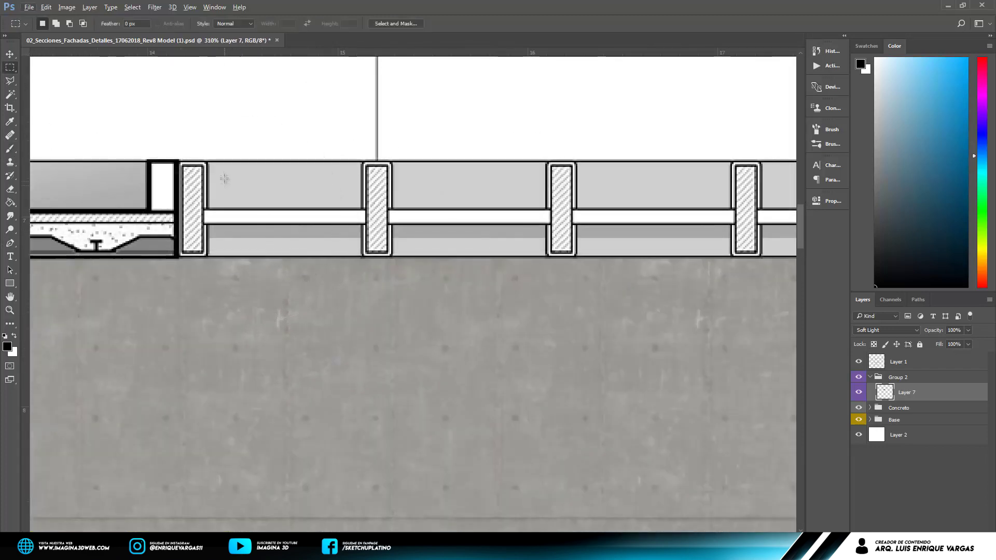
{"action": "key", "text": "Return"}
{"action": "key", "text": "w"}
{"action": "key", "text": "ctrl+r"}
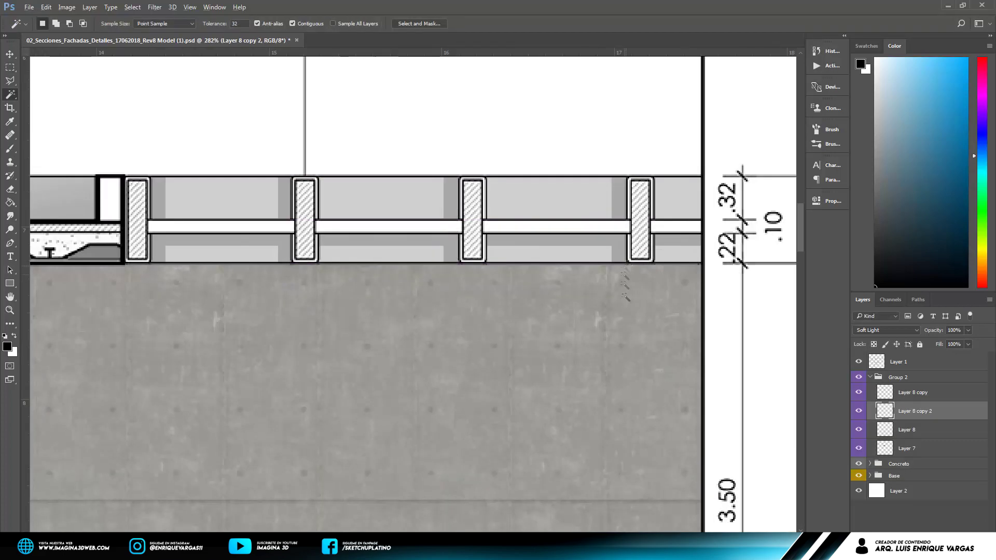
{"action": "key", "text": "ctrl+0"}
On Layer 7, select the concrete wall area and set the brush size to 306.
{"action": "scroll", "coordinate": [607, 259], "scroll_direction": "up", "scroll_amount": 5}
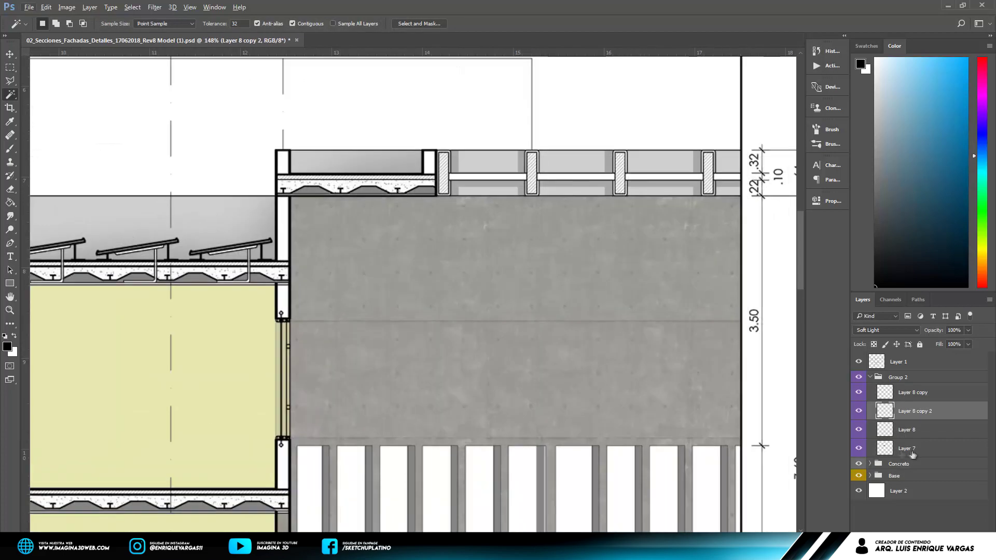
{"action": "left_click", "coordinate": [396, 228], "text": "ctrl"}
{"action": "left_click", "coordinate": [435, 236]}
{"action": "key", "text": "b"}
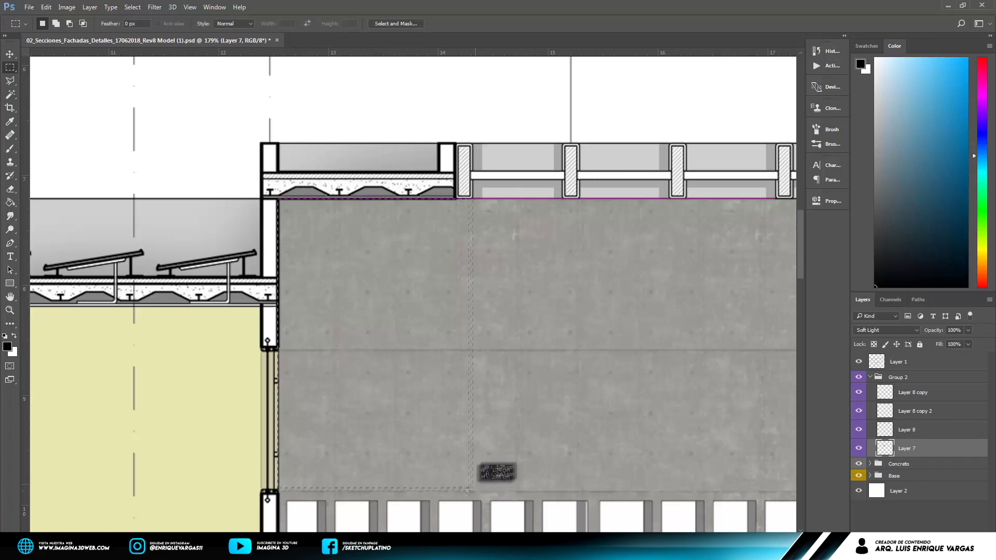
{"action": "right_click", "coordinate": [670, 231]}
{"action": "key", "text": "Return"}
{"action": "scroll", "coordinate": [496, 218], "scroll_direction": "down", "scroll_amount": 5}
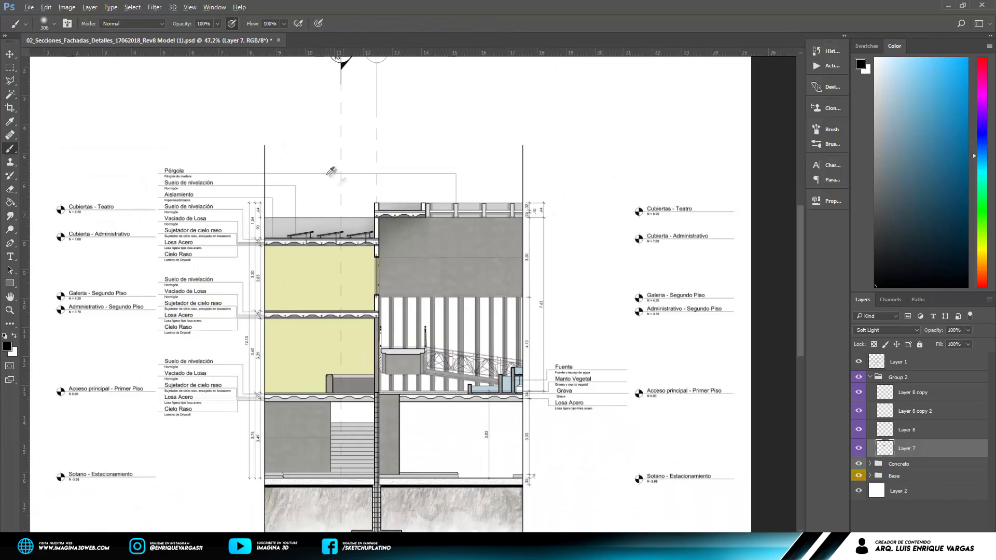
{"action": "scroll", "coordinate": [495, 218], "scroll_direction": "up", "scroll_amount": 4}
{"action": "scroll", "coordinate": [529, 249], "scroll_direction": "down", "scroll_amount": 3}
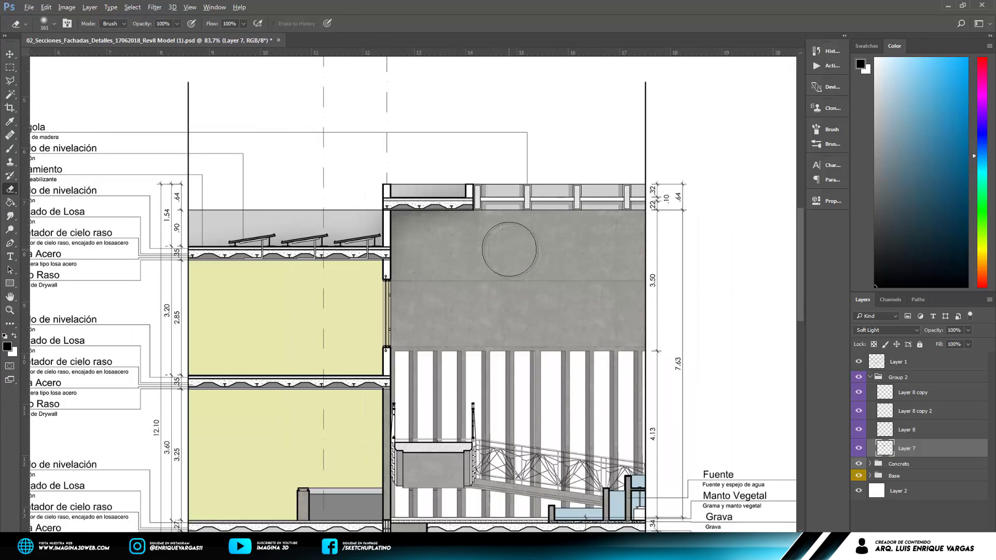
{"action": "scroll", "coordinate": [527, 244], "scroll_direction": "up", "scroll_amount": 6}
Marquee-select the suspended concrete block and darken its edges with the soft brush.
{"action": "key", "text": "m"}
{"action": "left_click_drag", "start_coordinate": [332, 272], "coordinate": [588, 397]}
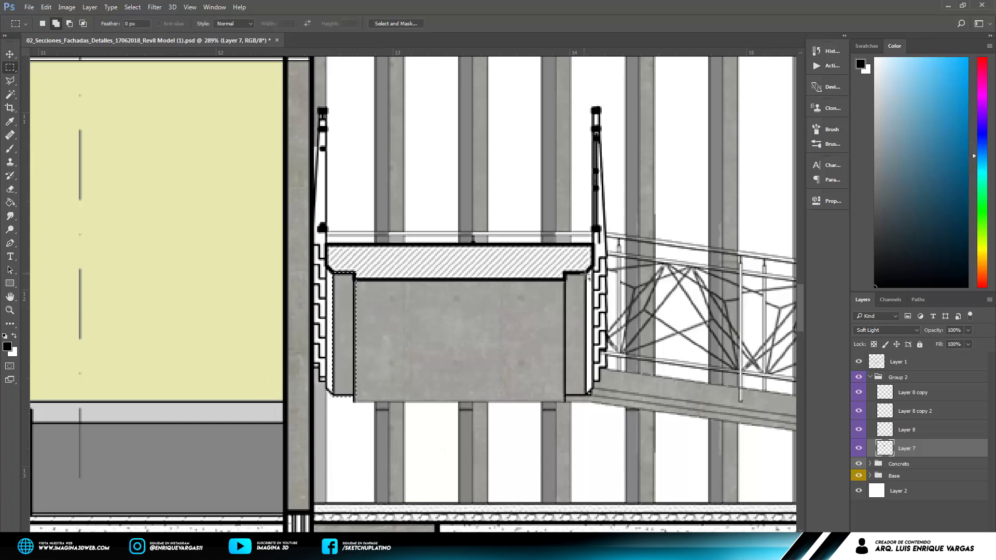
{"action": "key", "text": "b"}
{"action": "right_click", "coordinate": [608, 228]}
{"action": "key", "text": "Escape"}
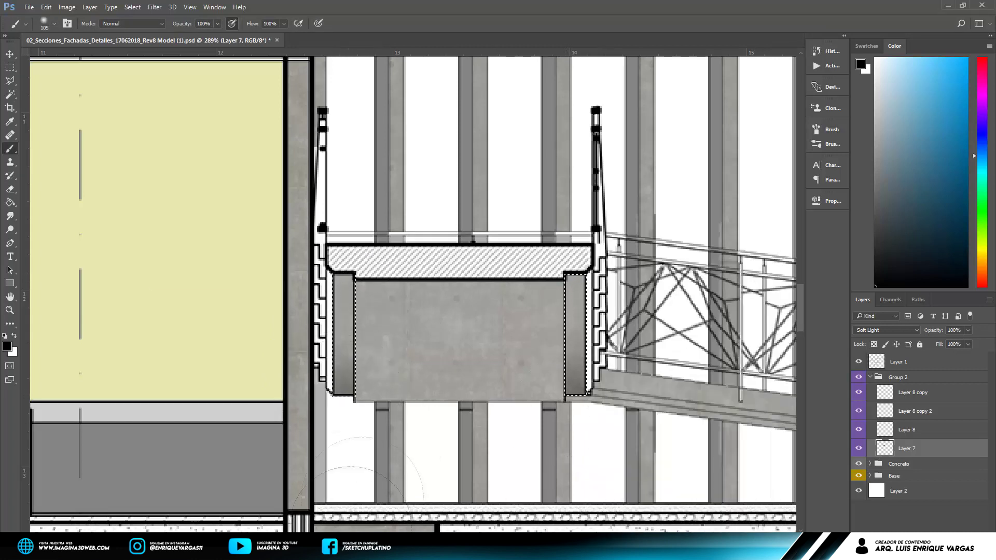
{"action": "key", "text": "m"}
{"action": "left_click_drag", "start_coordinate": [353, 403], "coordinate": [565, 279]}
{"action": "key", "text": "b"}
{"action": "left_click_drag", "start_coordinate": [358, 290], "coordinate": [363, 400]}
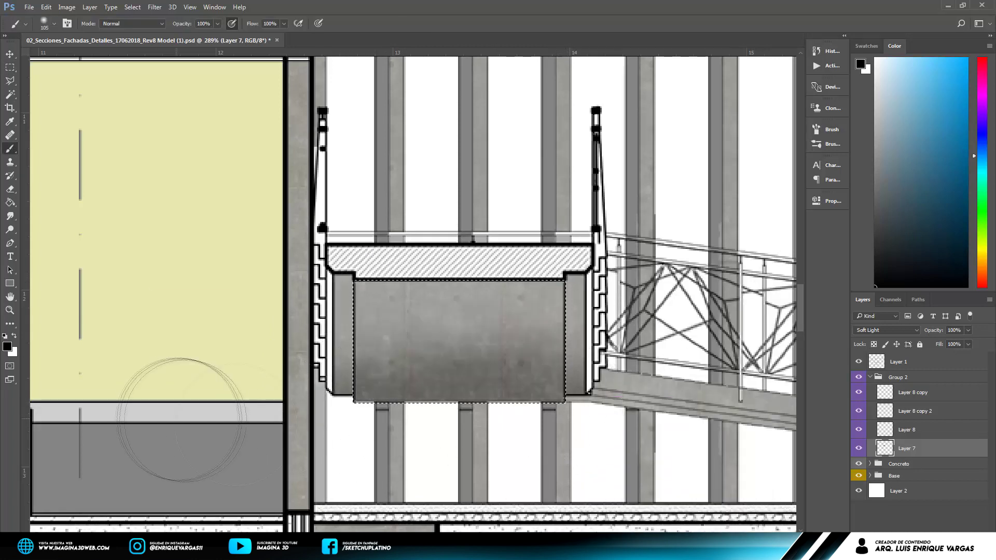
Lower the shading layer's Fill to 66%.
{"action": "scroll", "coordinate": [416, 350], "scroll_direction": "down", "scroll_amount": 5}
{"action": "left_click", "coordinate": [968, 343]}
{"action": "left_click_drag", "start_coordinate": [970, 356], "coordinate": [945, 358]}
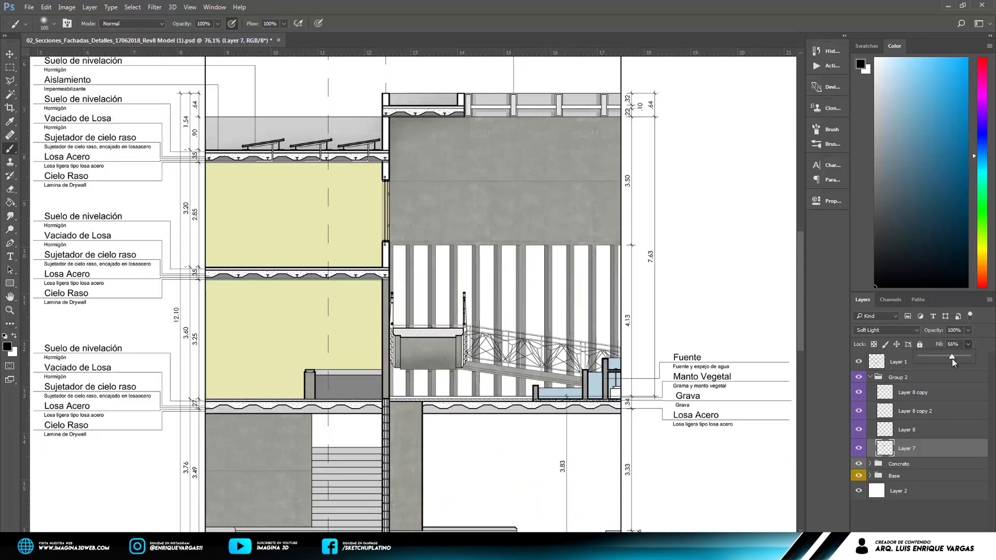
{"action": "scroll", "coordinate": [518, 363], "scroll_direction": "up", "scroll_amount": 5}
Switch between Layer 1 (Magic Wand) and Layer 7 (Brush) to prepare the column selection.
{"action": "left_click", "coordinate": [898, 361]}
{"action": "key", "text": "w"}
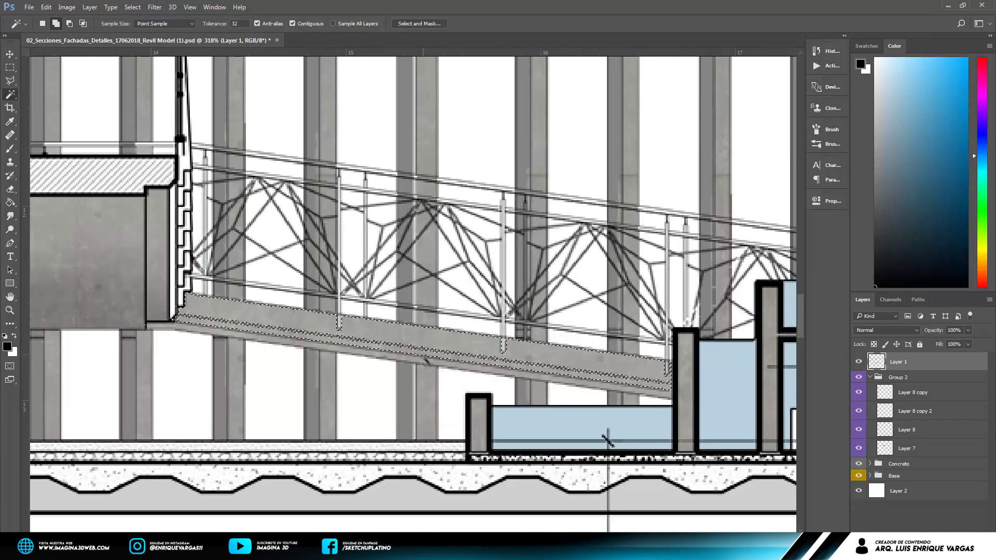
{"action": "scroll", "coordinate": [606, 438], "scroll_direction": "down", "scroll_amount": 2}
{"action": "left_click", "coordinate": [905, 448]}
{"action": "key", "text": "b"}
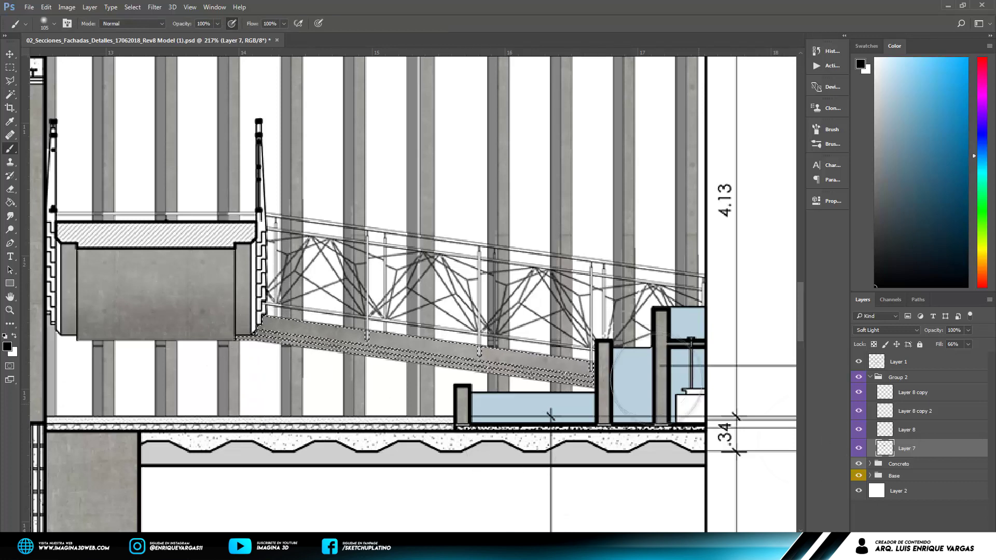
{"action": "scroll", "coordinate": [549, 414], "scroll_direction": "down", "scroll_amount": 3}
{"action": "scroll", "coordinate": [584, 371], "scroll_direction": "up", "scroll_amount": 3}
{"action": "left_click", "coordinate": [897, 361]}
{"action": "key", "text": "w"}
{"action": "scroll", "coordinate": [585, 371], "scroll_direction": "up", "scroll_amount": 1}
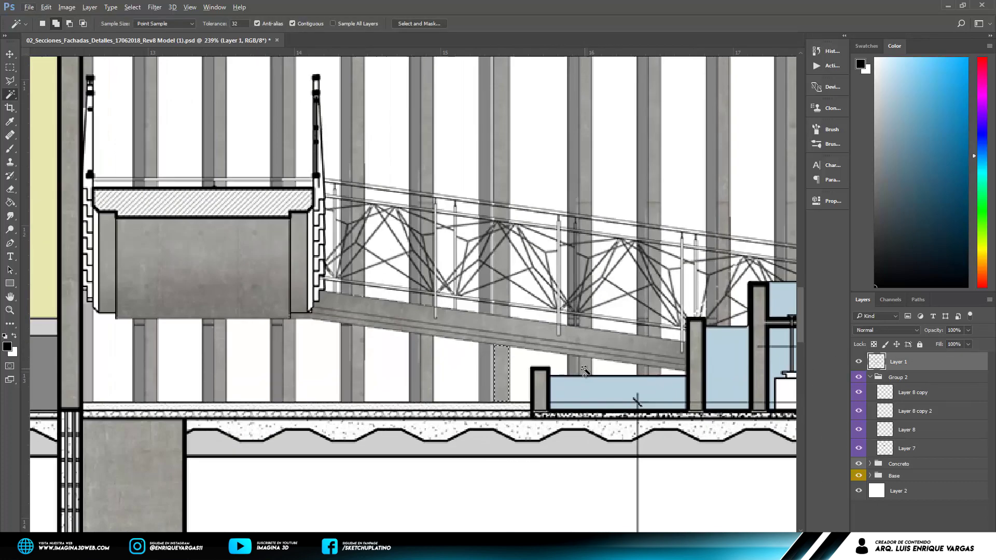
Magic Wand-select the columns below the walkway and set a 44 px brush on Layer 8.
{"action": "left_click", "coordinate": [151, 347]}
{"action": "left_click", "coordinate": [219, 358]}
{"action": "left_click", "coordinate": [87, 363]}
{"action": "left_click", "coordinate": [905, 448]}
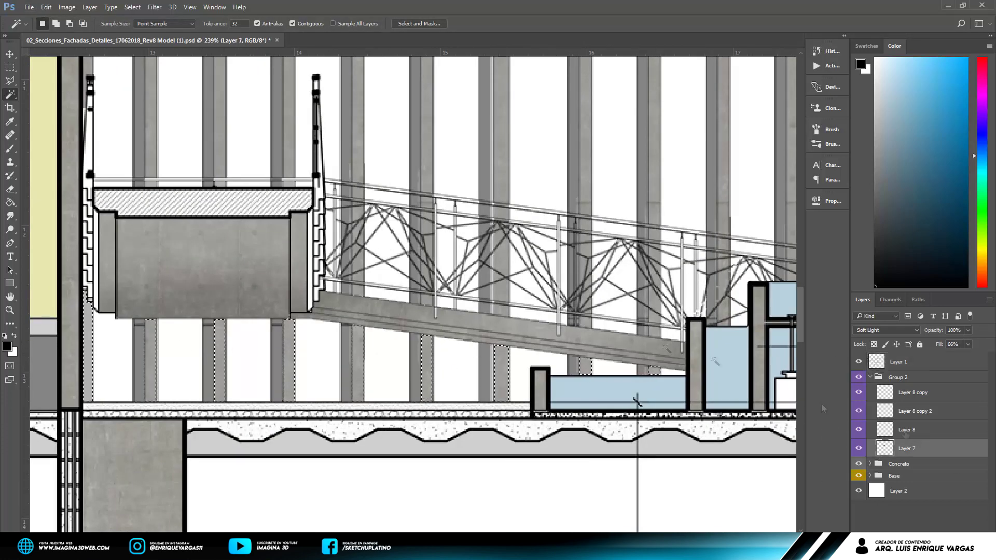
{"action": "key", "text": "b"}
{"action": "left_click", "coordinate": [905, 429]}
{"action": "right_click", "coordinate": [653, 228]}
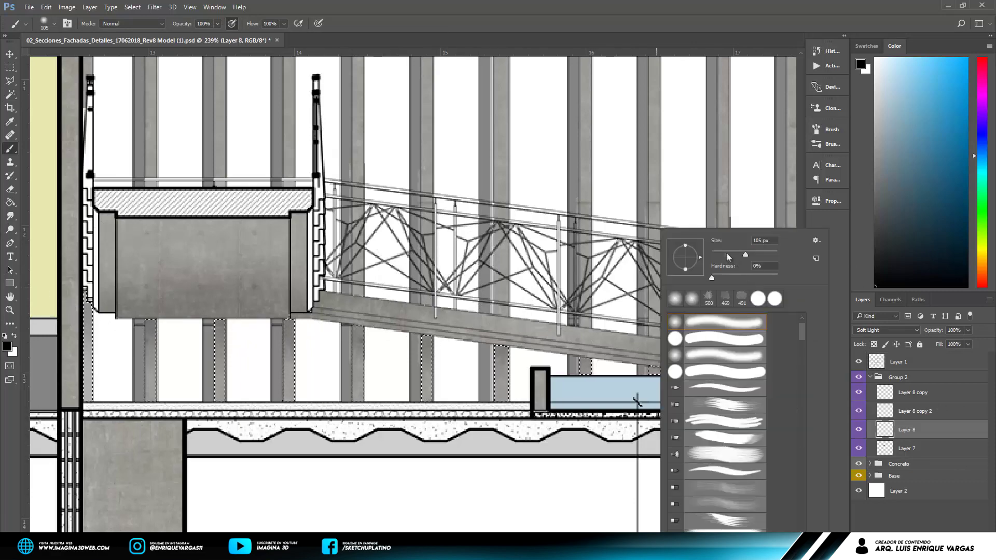
{"action": "double_click", "coordinate": [689, 290]}
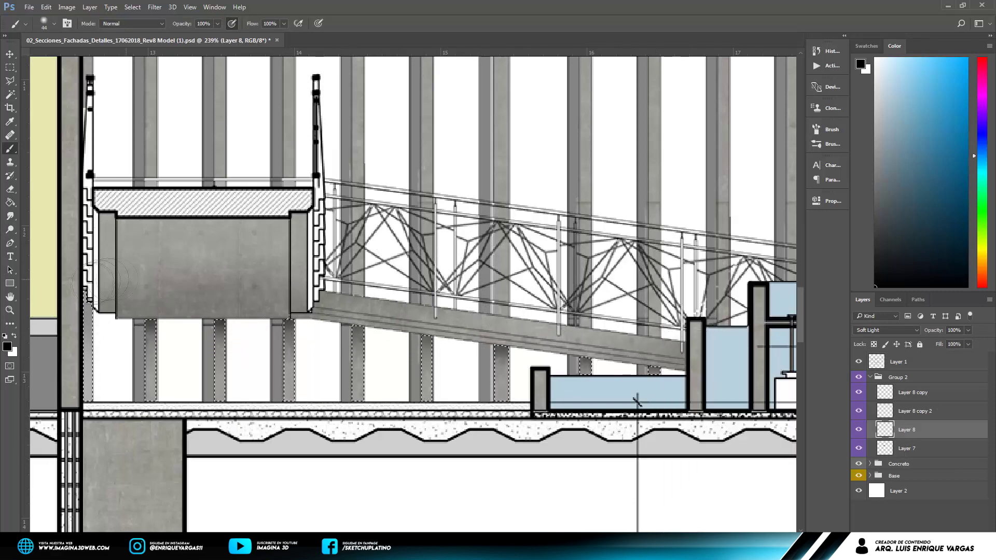
Return to Layer 7, then make Layer 1 active with the Magic Wand.
{"action": "scroll", "coordinate": [622, 398], "scroll_direction": "down", "scroll_amount": 5}
{"action": "scroll", "coordinate": [621, 399], "scroll_direction": "up", "scroll_amount": 2}
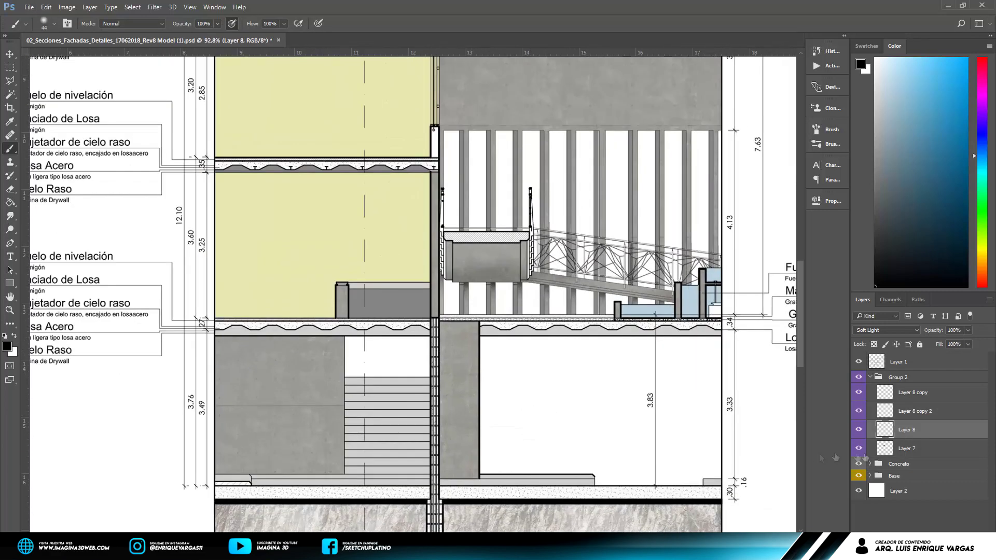
{"action": "left_click", "coordinate": [905, 448]}
{"action": "left_click", "coordinate": [900, 361]}
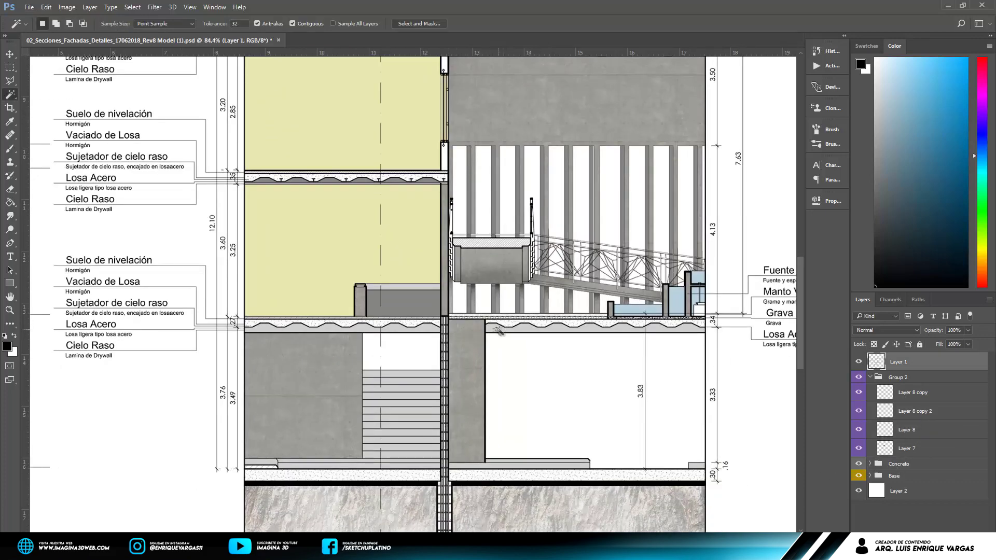
{"action": "key", "text": "w"}
{"action": "scroll", "coordinate": [415, 291], "scroll_direction": "up", "scroll_amount": 1}
Add Layer 9 with the slab trapezoids filled black, and set its Fill to 0%.
{"action": "left_click", "coordinate": [905, 448]}
{"action": "key", "text": "ctrl+shift+alt+n"}
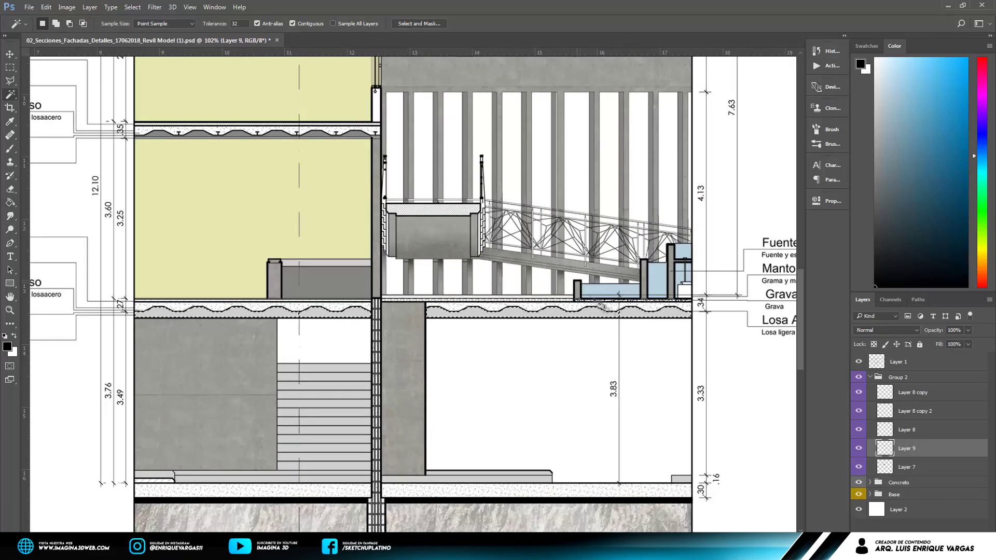
{"action": "key", "text": "g"}
{"action": "left_click", "coordinate": [530, 311]}
{"action": "scroll", "coordinate": [529, 310], "scroll_direction": "up", "scroll_amount": 1}
{"action": "key", "text": "ctrl+alt+z"}
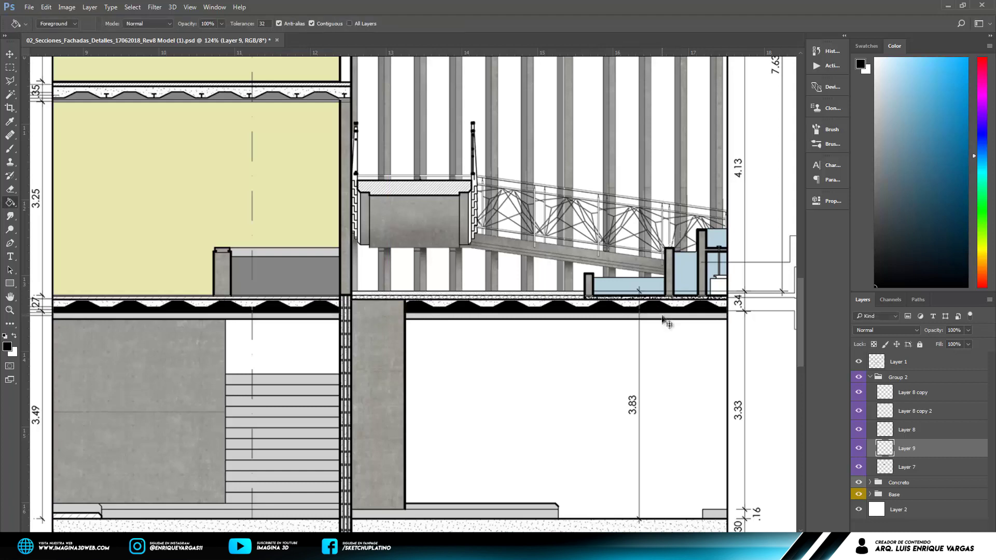
{"action": "key", "text": "ctrl+alt+z"}
{"action": "key", "text": "ctrl+shift+z"}
{"action": "key", "text": "ctrl+shift+z"}
{"action": "left_click", "coordinate": [953, 344]}
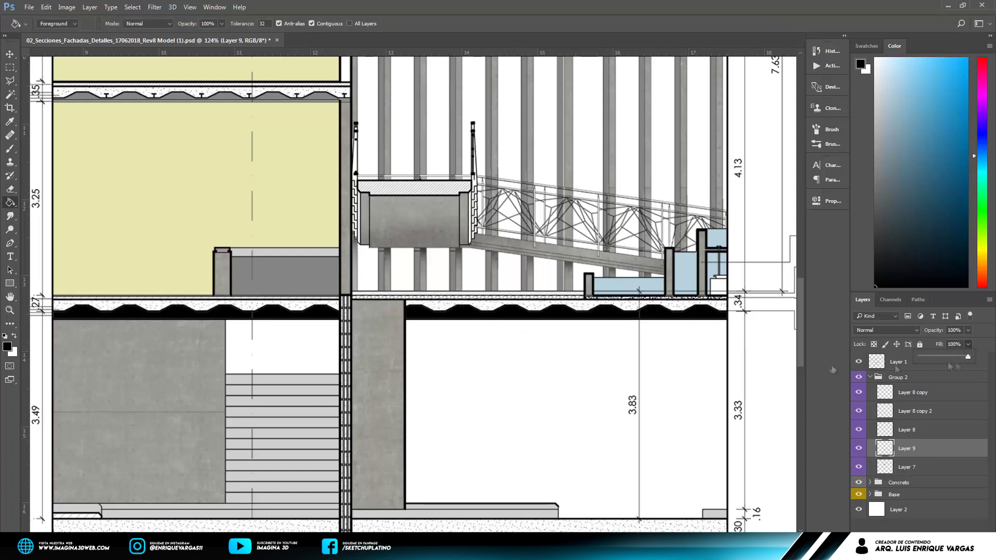
{"action": "type", "text": "0"}
{"action": "key", "text": "Return"}
Give Layer 9 an Inner Shadow at 146° angle with Soft Light blend mode.
{"action": "double_click", "coordinate": [933, 448]}
{"action": "left_click", "coordinate": [478, 341]}
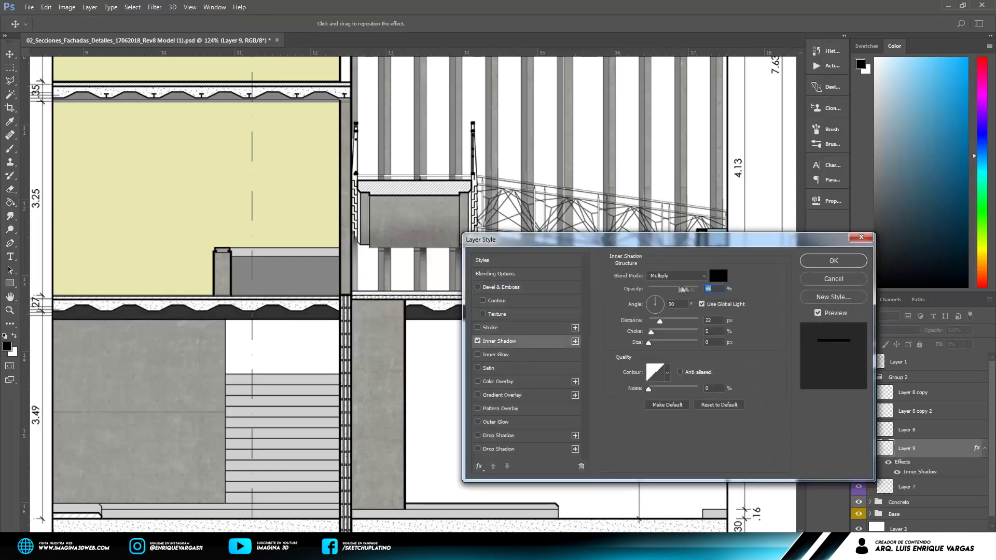
{"action": "left_click", "coordinate": [650, 300]}
{"action": "left_click", "coordinate": [677, 275]}
{"action": "left_click", "coordinate": [669, 396]}
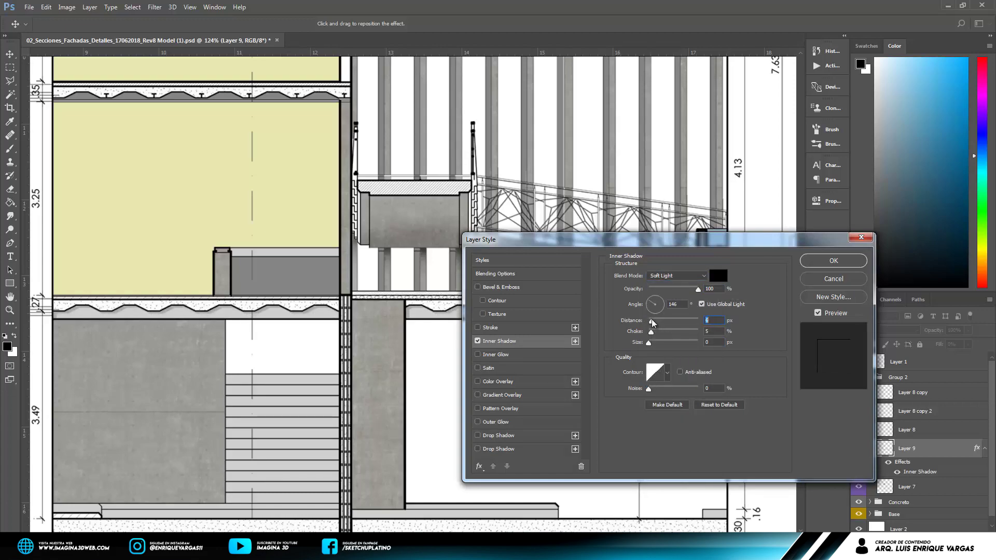
{"action": "key", "text": "Return"}
{"action": "scroll", "coordinate": [528, 165], "scroll_direction": "down", "scroll_amount": 3}
{"action": "key", "text": "g"}
{"action": "scroll", "coordinate": [463, 202], "scroll_direction": "up", "scroll_amount": 5}
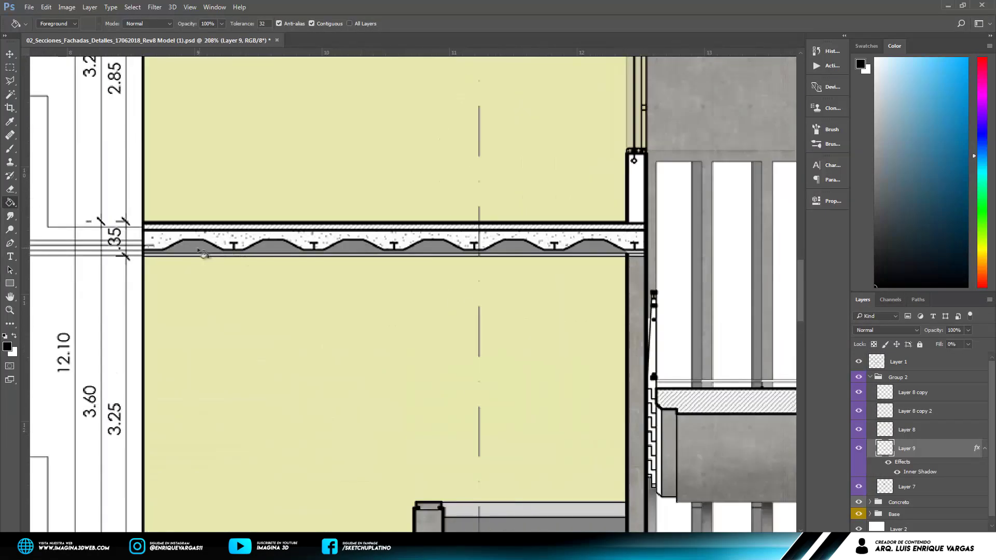
On Layer 1, Magic Wand-select the remaining grey slab trapezoids.
{"action": "key", "text": "w"}
{"action": "left_click", "coordinate": [902, 362]}
{"action": "scroll", "coordinate": [467, 260], "scroll_direction": "down", "scroll_amount": 5}
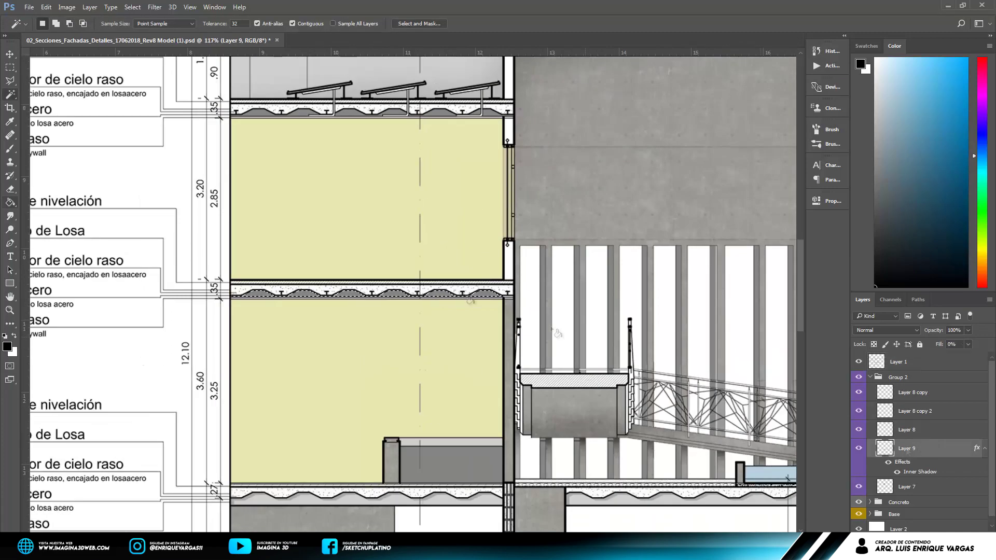
{"action": "scroll", "coordinate": [565, 216], "scroll_direction": "up", "scroll_amount": 6}
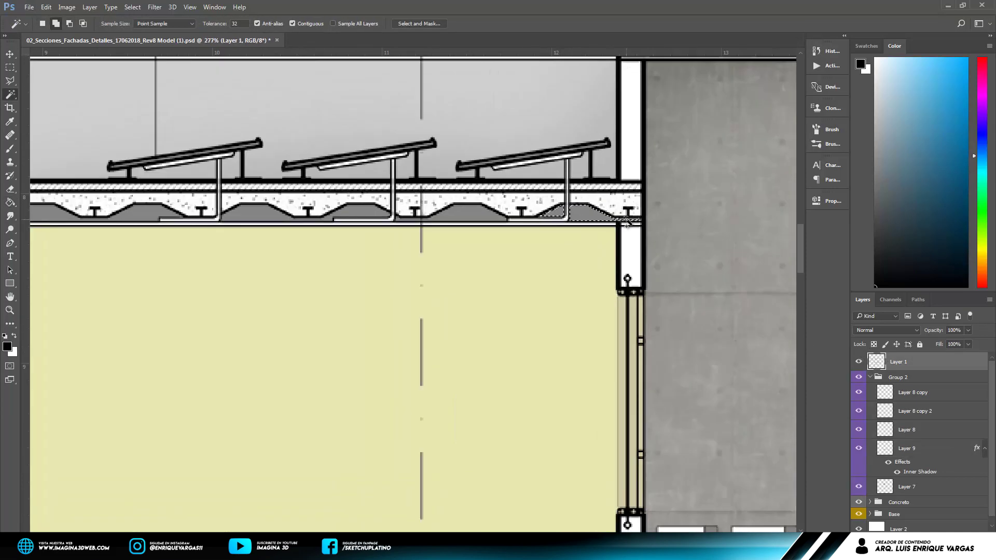
{"action": "scroll", "coordinate": [402, 215], "scroll_direction": "up", "scroll_amount": 2}
{"action": "left_click", "coordinate": [466, 216]}
{"action": "left_click", "coordinate": [249, 217]}
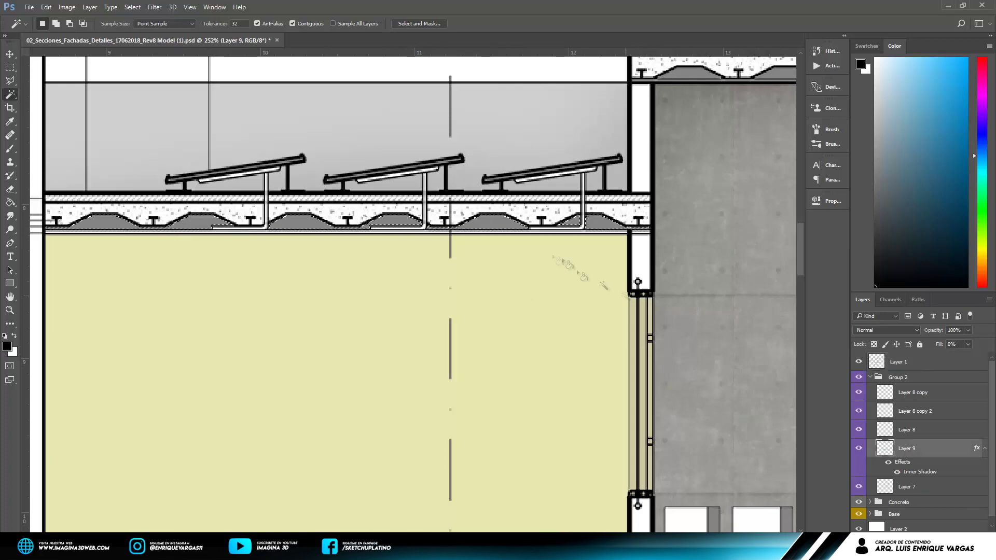
{"action": "scroll", "coordinate": [121, 232], "scroll_direction": "down", "scroll_amount": 5}
{"action": "scroll", "coordinate": [591, 184], "scroll_direction": "up", "scroll_amount": 6}
Paint Bucket-fill the selected slab trapezoids on the inner-shadow Layer 9.
{"action": "key", "text": "g"}
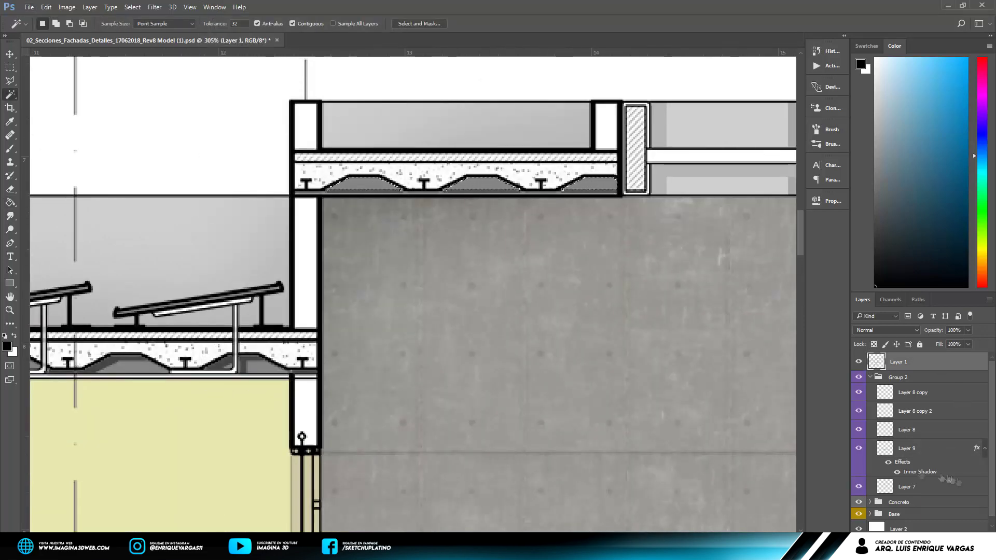
{"action": "left_click", "coordinate": [906, 449]}
{"action": "left_click", "coordinate": [984, 448]}
{"action": "scroll", "coordinate": [493, 158], "scroll_direction": "down", "scroll_amount": 5}
{"action": "scroll", "coordinate": [571, 326], "scroll_direction": "up", "scroll_amount": 5}
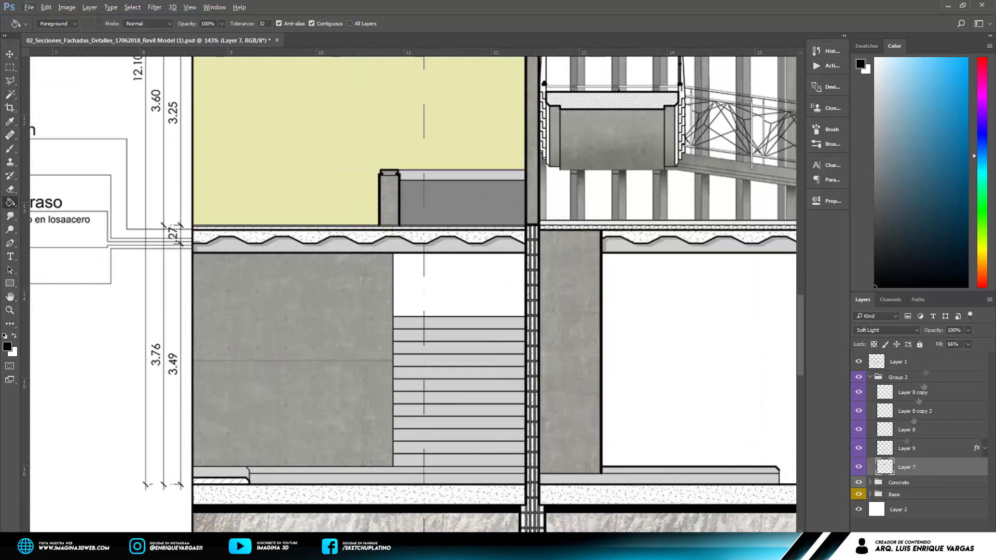
Select the concrete column area, check brush settings, then clear the selection.
{"action": "key", "text": "w"}
{"action": "left_click", "coordinate": [570, 325], "text": "shift"}
{"action": "key", "text": "b"}
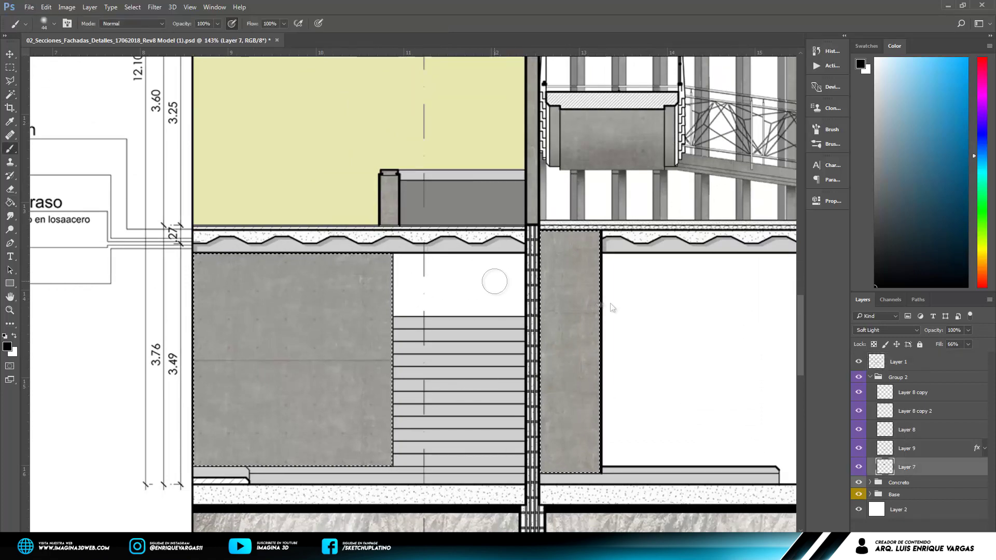
{"action": "right_click", "coordinate": [482, 227]}
{"action": "key", "text": "Escape"}
{"action": "key", "text": "ctrl+d"}
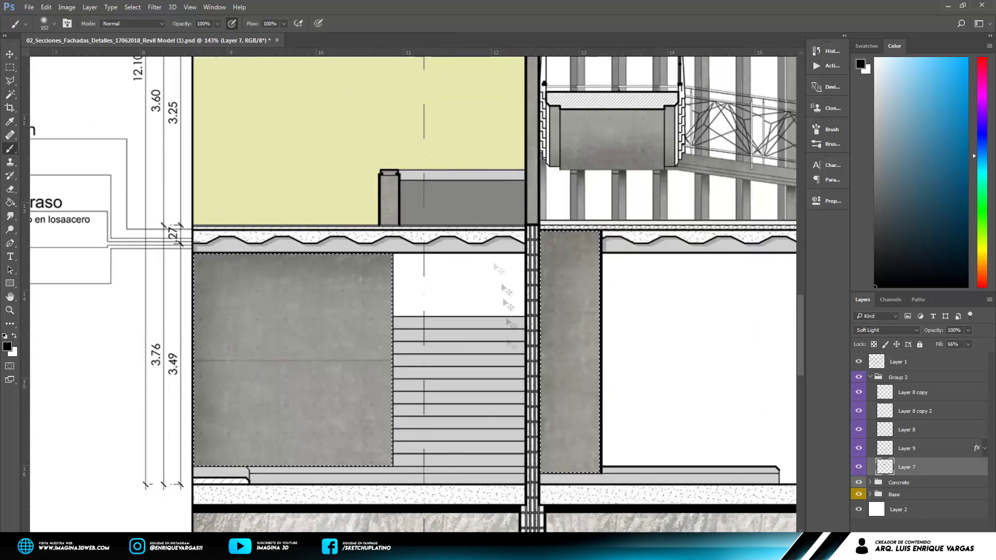
{"action": "scroll", "coordinate": [560, 205], "scroll_direction": "down", "scroll_amount": 4}
{"action": "scroll", "coordinate": [391, 436], "scroll_direction": "up", "scroll_amount": 4}
{"action": "scroll", "coordinate": [392, 435], "scroll_direction": "down", "scroll_amount": 3}
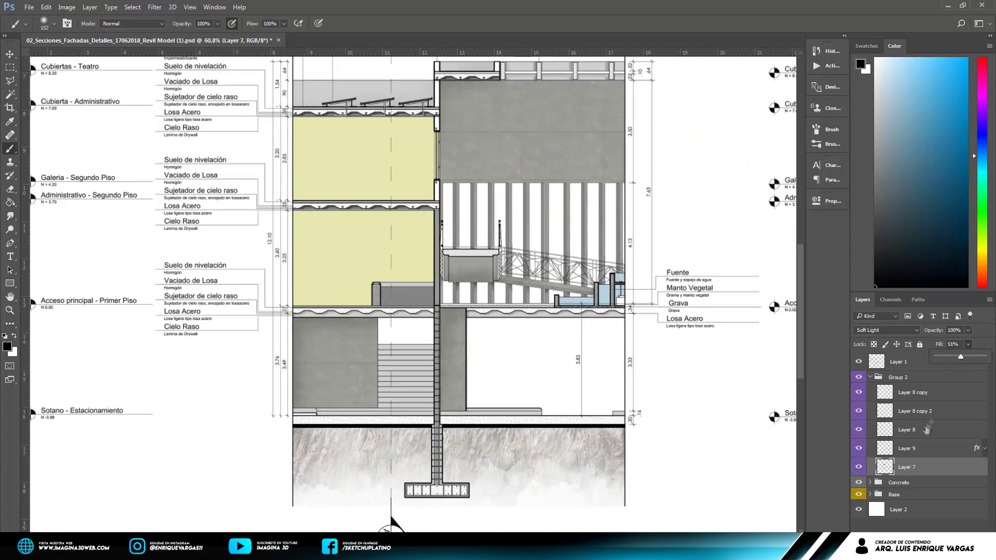
Reopen Layer 9's Inner Shadow settings and confirm them unchanged.
{"action": "left_click", "coordinate": [953, 448]}
{"action": "double_click", "coordinate": [953, 448]}
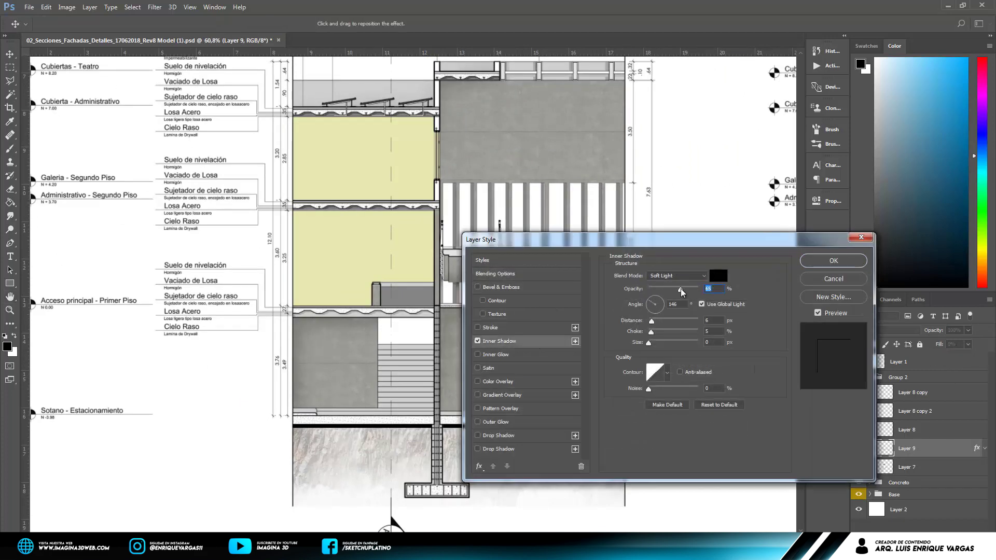
{"action": "key", "text": "Return"}
{"action": "key", "text": "b"}
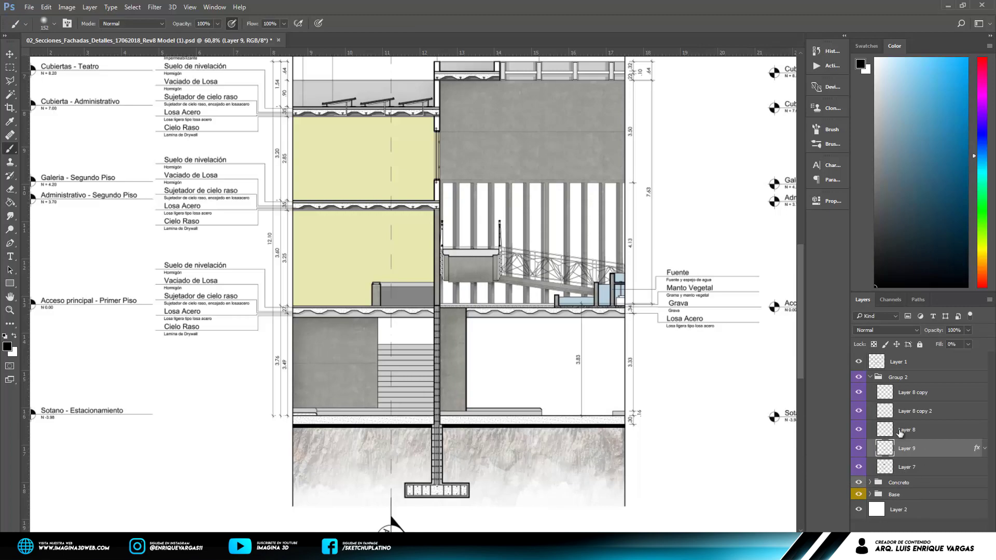
{"action": "scroll", "coordinate": [298, 196], "scroll_direction": "up", "scroll_amount": 1}
Magic Wand-select the yellow room fills on Layer 1, then deselect.
{"action": "scroll", "coordinate": [298, 196], "scroll_direction": "up", "scroll_amount": 1}
{"action": "left_click", "coordinate": [897, 361]}
{"action": "key", "text": "w"}
{"action": "scroll", "coordinate": [378, 145], "scroll_direction": "up", "scroll_amount": 3}
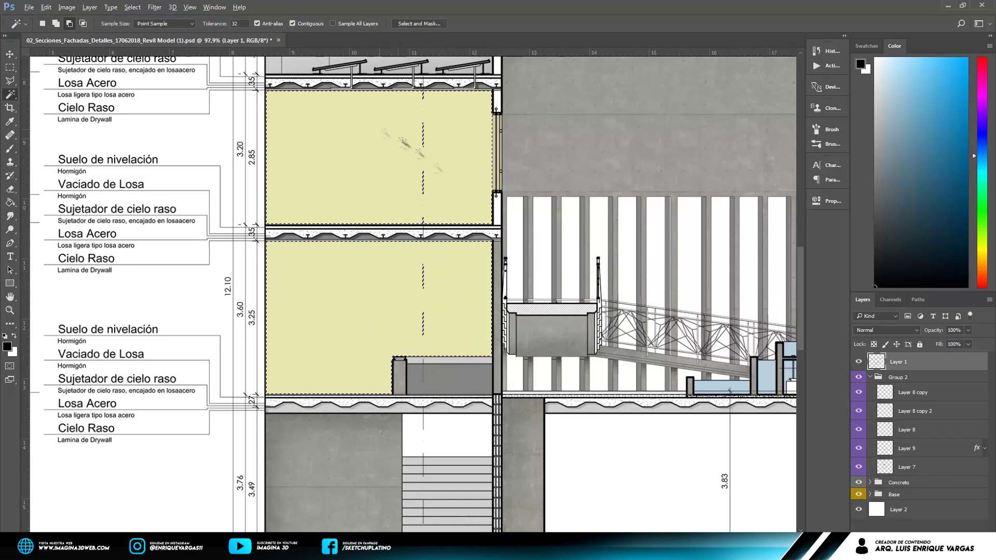
{"action": "left_click", "coordinate": [543, 291]}
{"action": "key", "text": "ctrl+d"}
On soft-light Layer 7, marquee-select the upper yellow room for brushing.
{"action": "left_click", "coordinate": [418, 178], "text": "ctrl"}
{"action": "scroll", "coordinate": [251, 301], "scroll_direction": "up", "scroll_amount": 4}
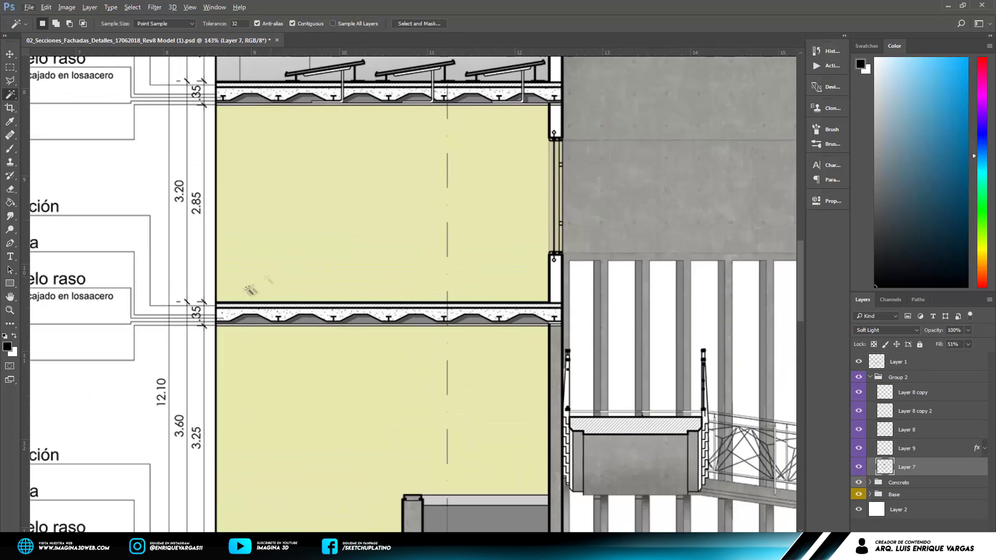
{"action": "key", "text": "m"}
{"action": "left_click_drag", "start_coordinate": [217, 301], "coordinate": [549, 105]}
{"action": "key", "text": "b"}
{"action": "scroll", "coordinate": [518, 208], "scroll_direction": "down", "scroll_amount": 1}
{"action": "scroll", "coordinate": [518, 207], "scroll_direction": "up", "scroll_amount": 1}
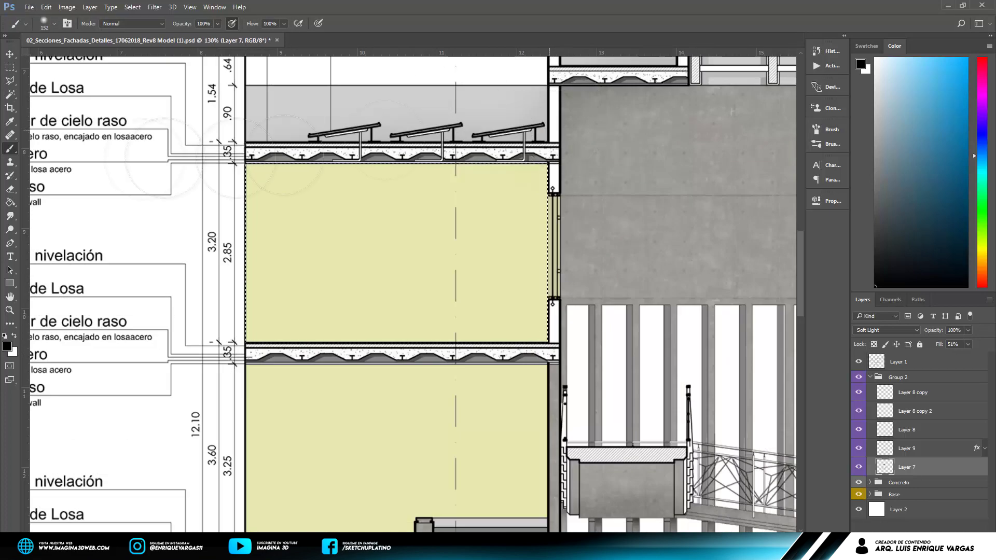
{"action": "scroll", "coordinate": [476, 311], "scroll_direction": "down", "scroll_amount": 3}
{"action": "scroll", "coordinate": [476, 311], "scroll_direction": "up", "scroll_amount": 1}
Marquee the lower yellow room minus the low box, then zoom out to the full sheet.
{"action": "key", "text": "m"}
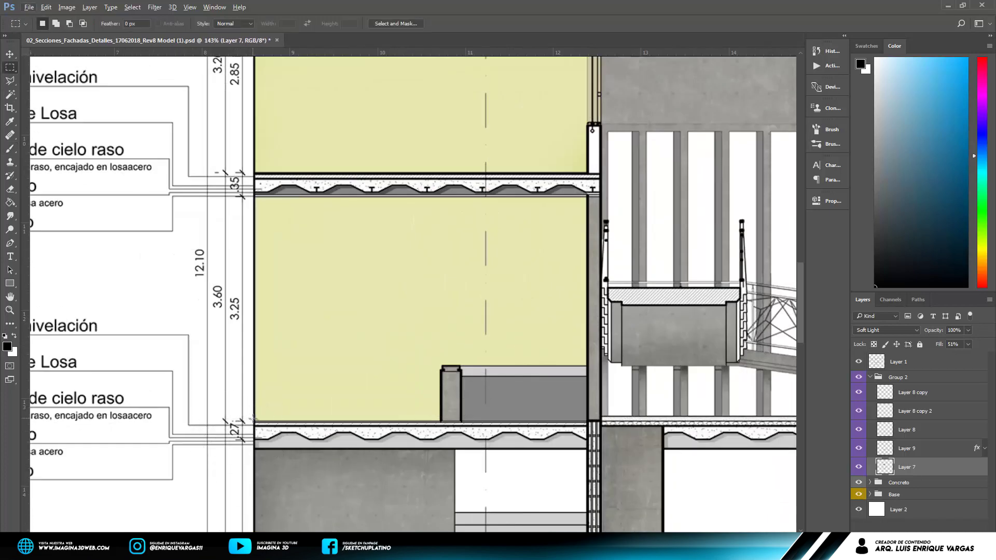
{"action": "left_click_drag", "start_coordinate": [254, 421], "coordinate": [589, 196]}
{"action": "scroll", "coordinate": [519, 311], "scroll_direction": "up", "scroll_amount": 2}
{"action": "left_click_drag", "start_coordinate": [602, 414], "coordinate": [378, 344]}
{"action": "scroll", "coordinate": [389, 321], "scroll_direction": "down", "scroll_amount": 2}
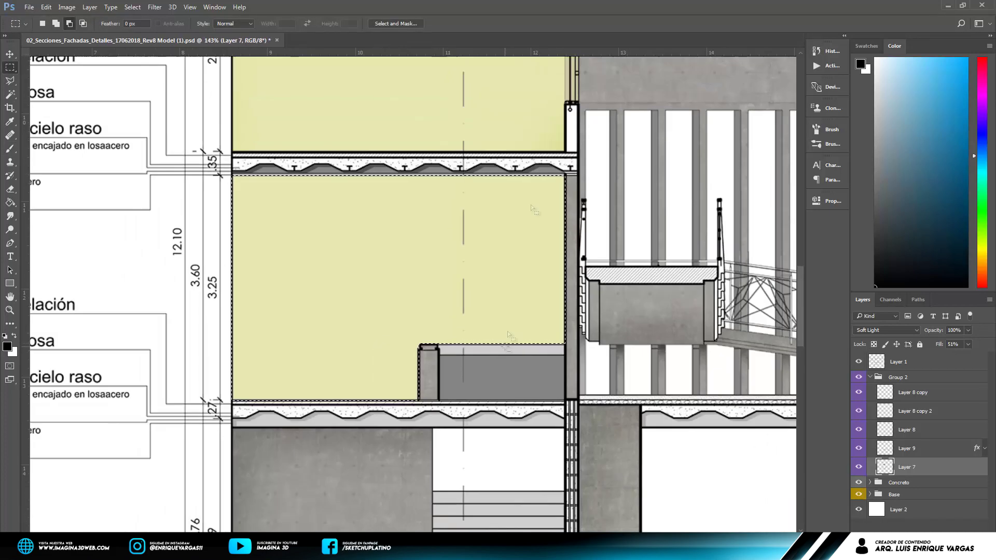
{"action": "key", "text": "b"}
{"action": "scroll", "coordinate": [205, 197], "scroll_direction": "down", "scroll_amount": 5}
{"action": "scroll", "coordinate": [300, 323], "scroll_direction": "up", "scroll_amount": 2}
{"action": "scroll", "coordinate": [300, 323], "scroll_direction": "down", "scroll_amount": 2}
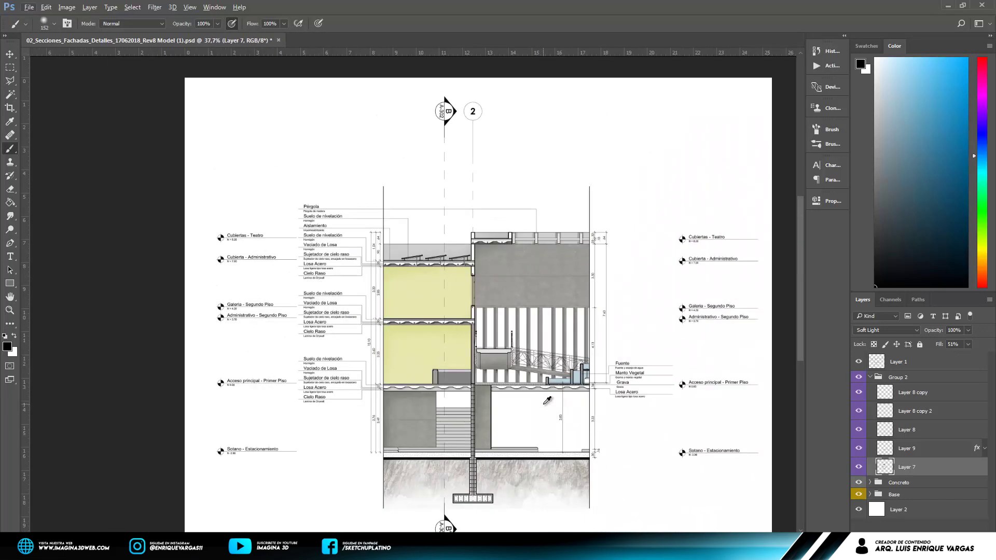
{"action": "left_click", "coordinate": [870, 377]}
{"action": "scroll", "coordinate": [412, 289], "scroll_direction": "up", "scroll_amount": 1}
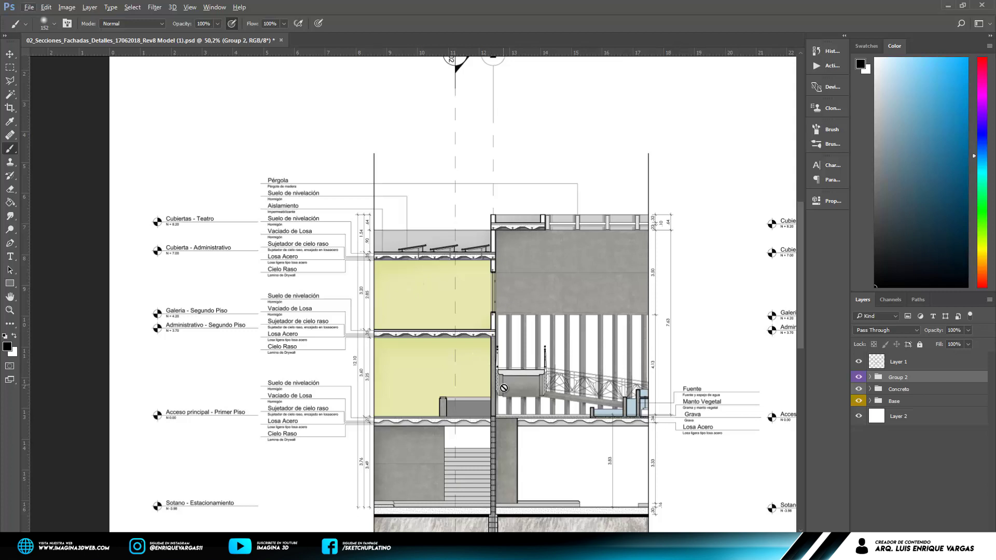
{"action": "scroll", "coordinate": [620, 394], "scroll_direction": "up", "scroll_amount": 1}
{"action": "left_click", "coordinate": [869, 378]}
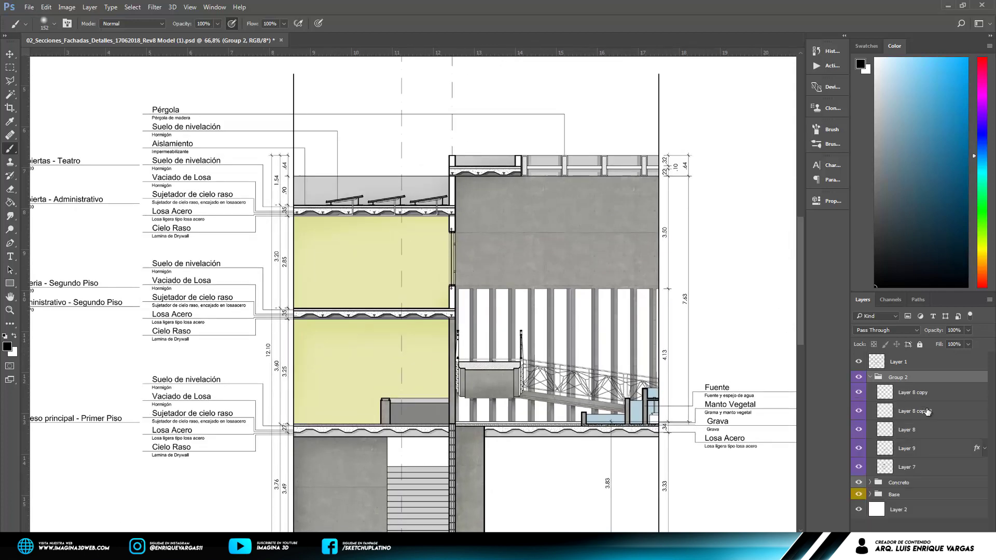
{"action": "left_click", "coordinate": [926, 403]}
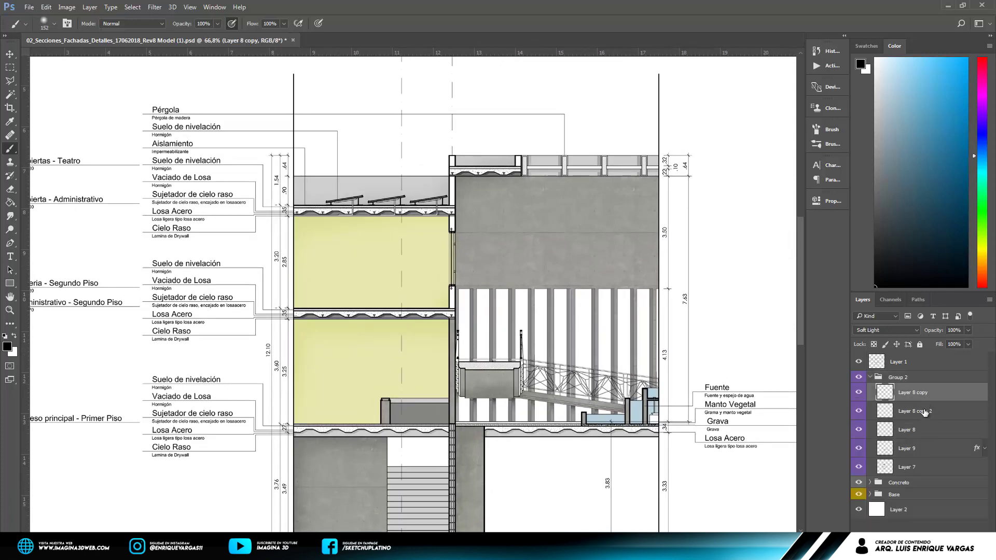
{"action": "left_click", "coordinate": [921, 416]}
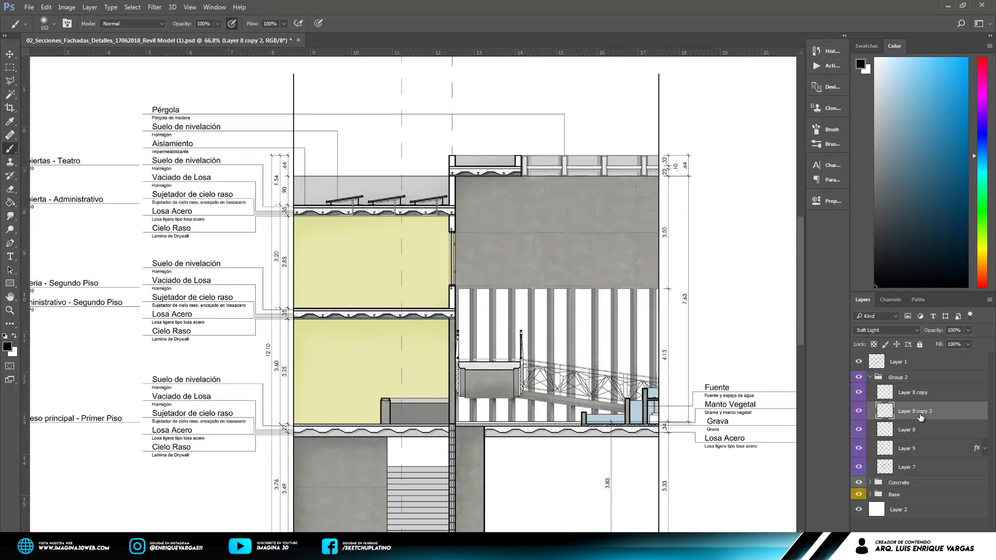
{"action": "left_click", "coordinate": [871, 378]}
{"action": "key", "text": "ctrl+minus"}
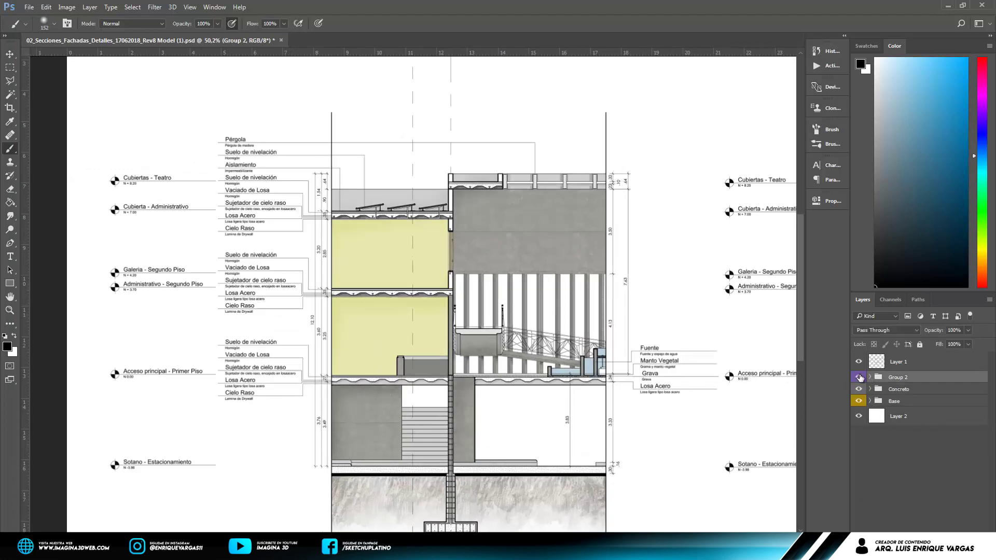
{"action": "left_click", "coordinate": [859, 377]}
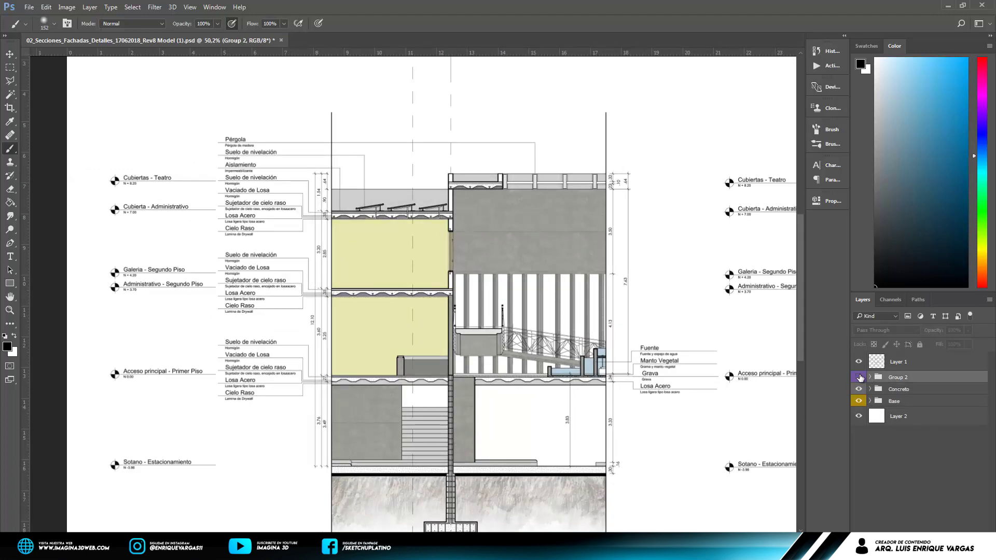
{"action": "left_click", "coordinate": [859, 377]}
{"action": "left_click", "coordinate": [859, 377]}
{"action": "left_click", "coordinate": [859, 377]}
{"action": "left_click", "coordinate": [859, 377]}
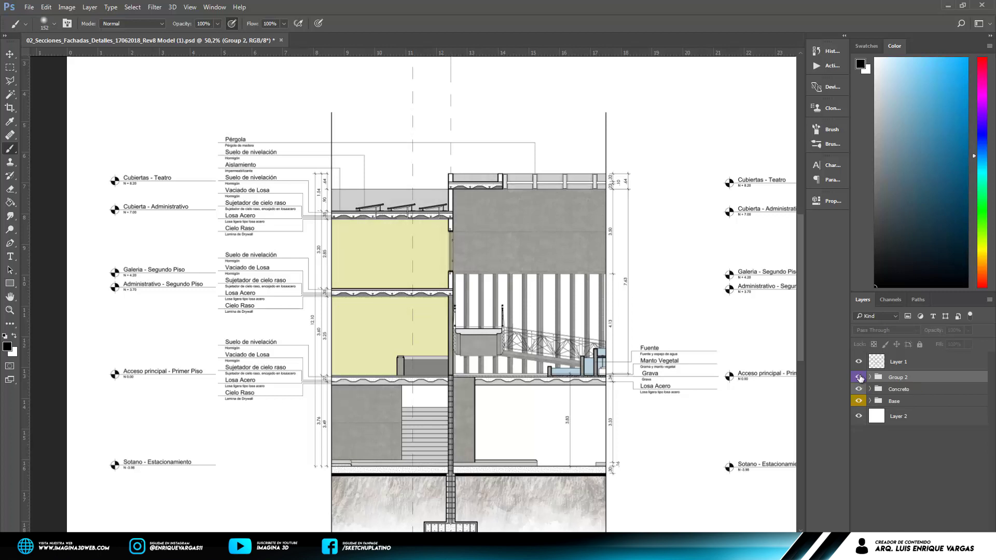
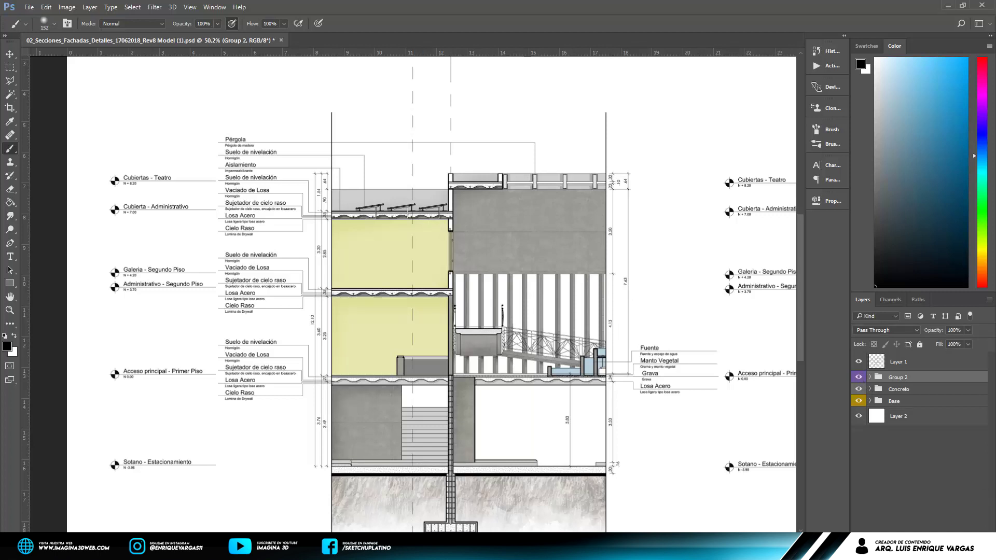
Create Group 3 labelled Orange, holding a new Soft Light layer.
{"action": "key", "text": "ctrl+g"}
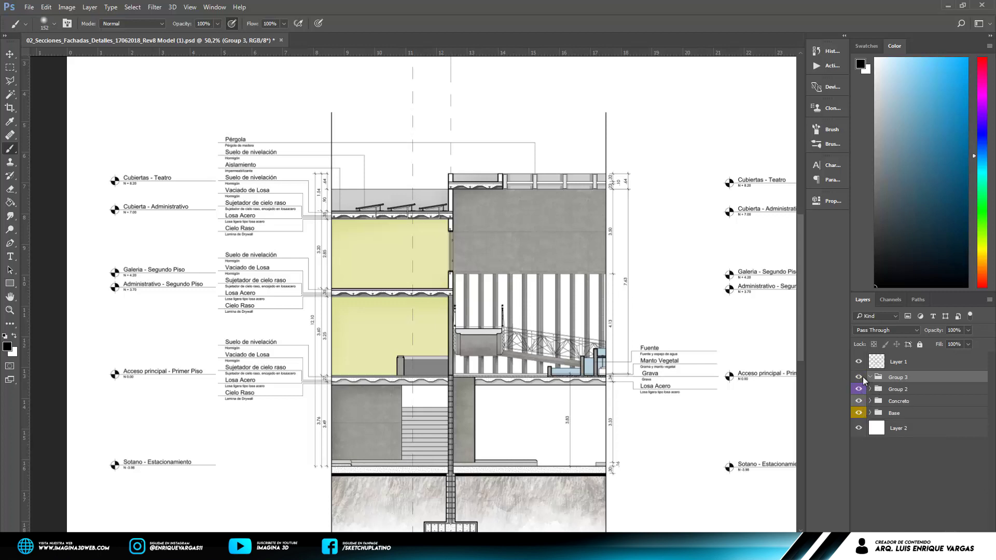
{"action": "right_click", "coordinate": [863, 380]}
{"action": "left_click", "coordinate": [905, 437]}
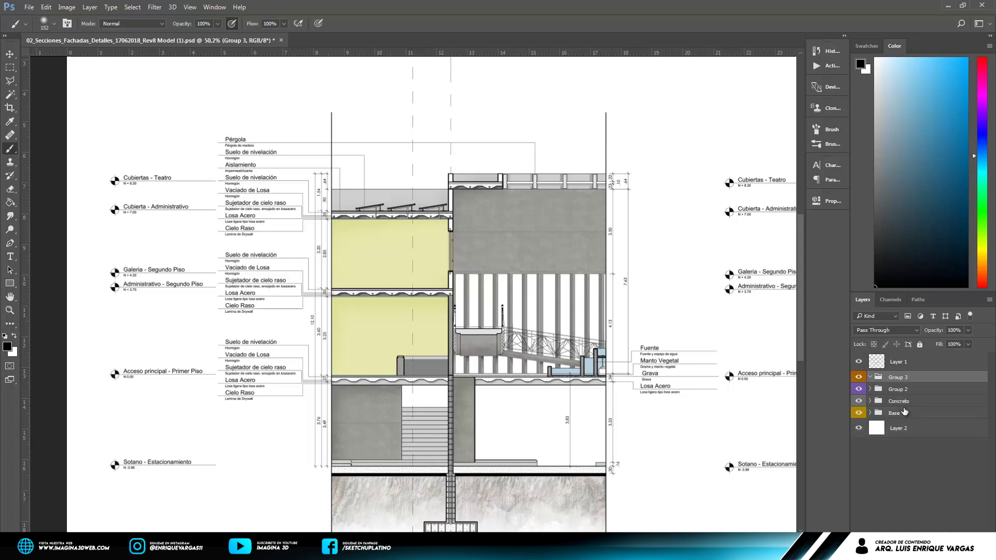
{"action": "key", "text": "ctrl+shift+alt+n"}
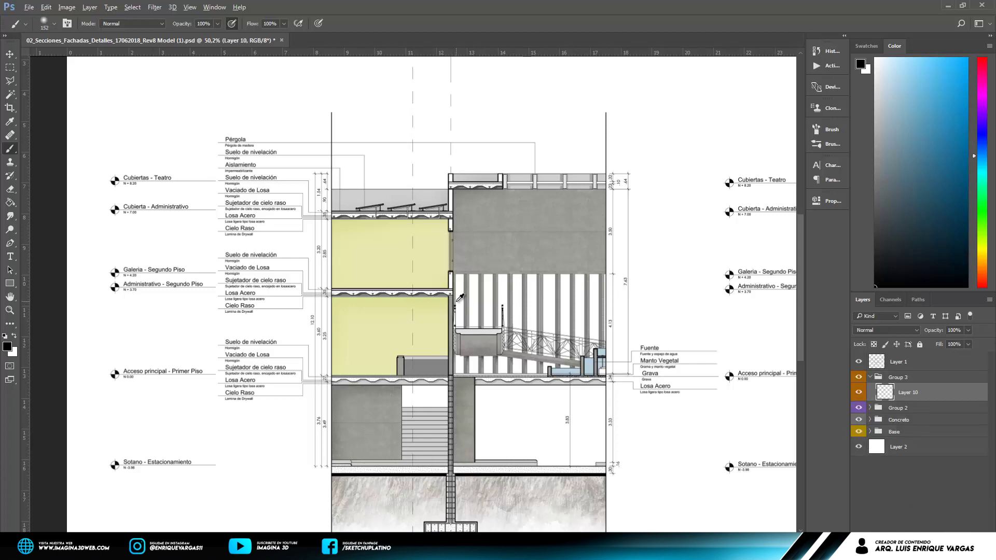
{"action": "scroll", "coordinate": [460, 297], "scroll_direction": "up", "scroll_amount": 2}
{"action": "left_click", "coordinate": [892, 331]}
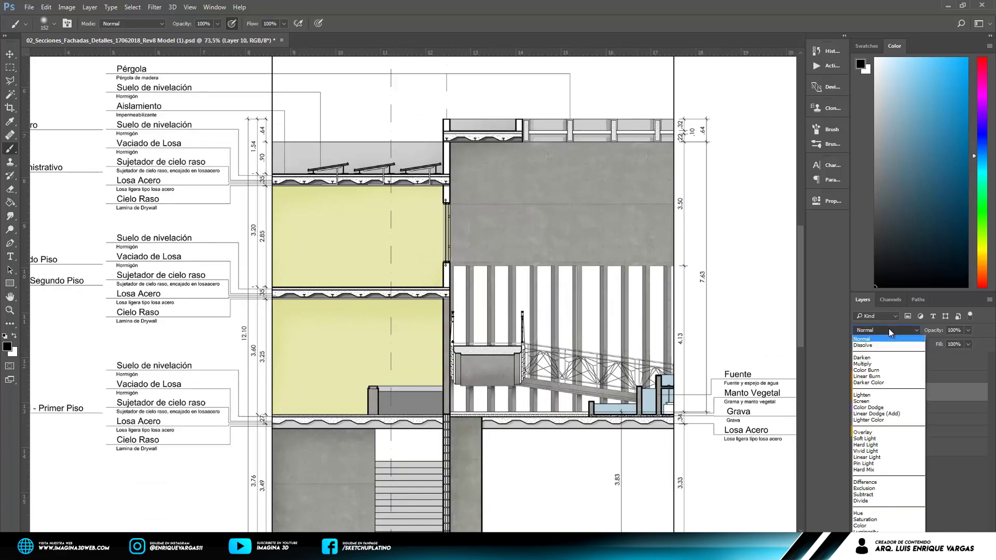
{"action": "left_click", "coordinate": [890, 437]}
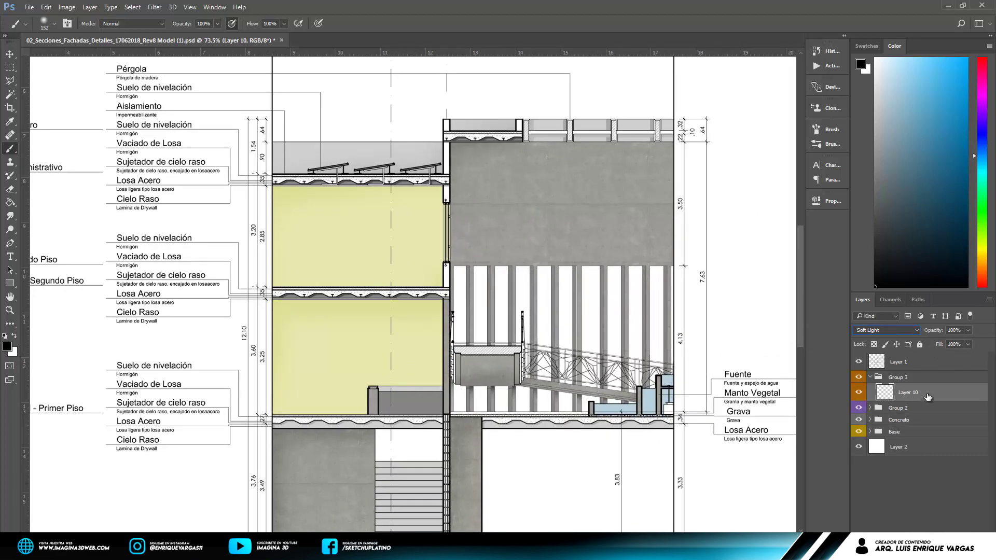
Pick a bright yellow and brush light-ray strokes across the upper wall, undoing the last stroke.
{"action": "left_click", "coordinate": [982, 249]}
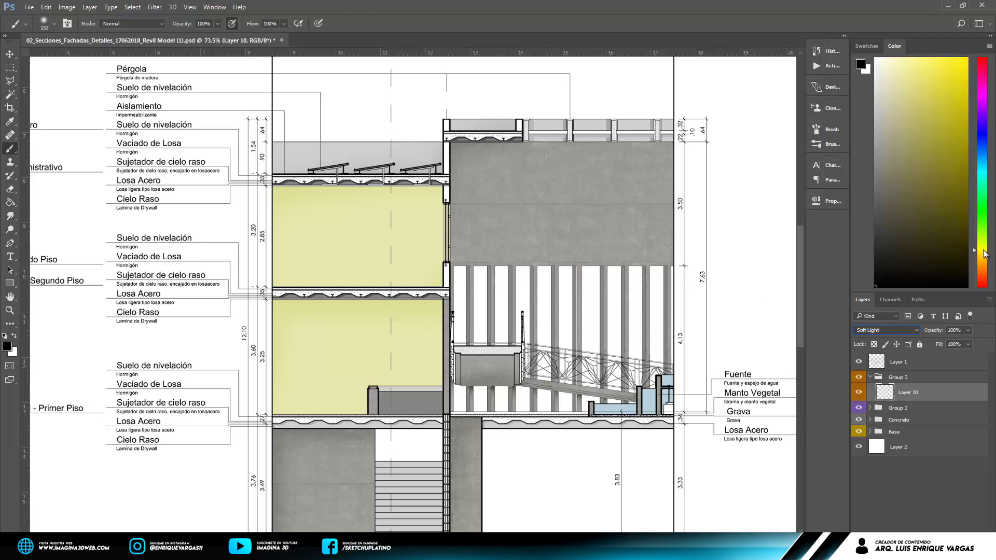
{"action": "left_click_drag", "start_coordinate": [909, 113], "coordinate": [967, 58]}
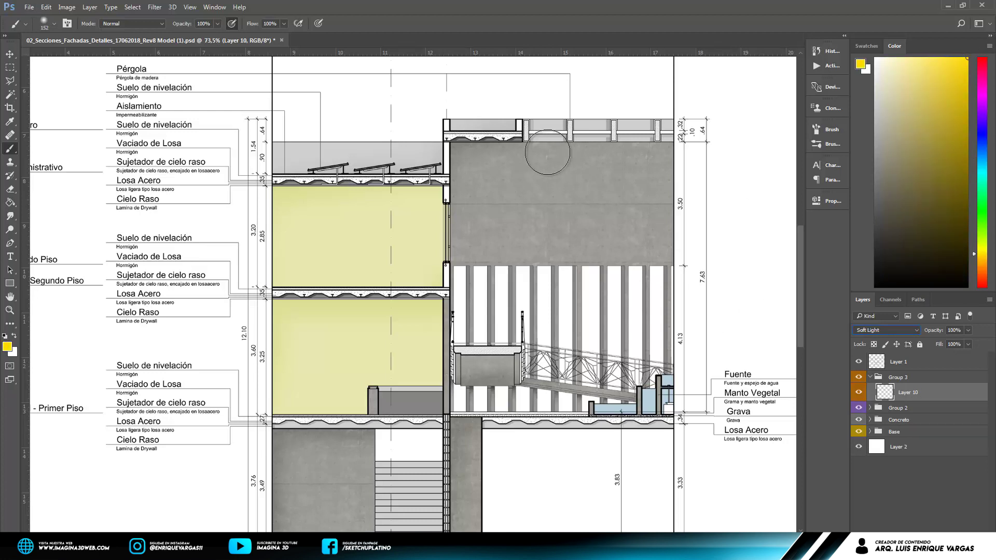
{"action": "left_click_drag", "start_coordinate": [550, 153], "coordinate": [431, 270]}
{"action": "left_click_drag", "start_coordinate": [612, 145], "coordinate": [566, 223]}
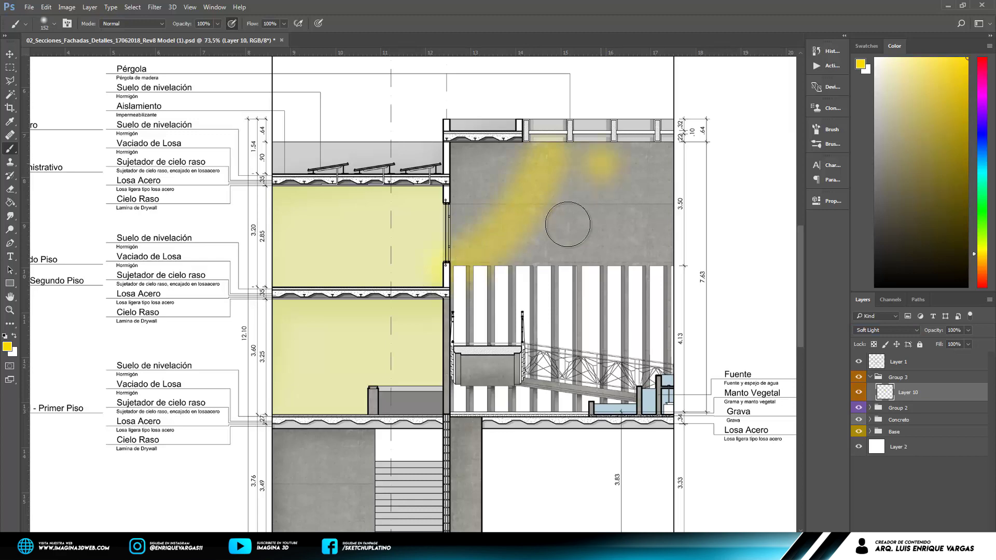
{"action": "key", "text": "ctrl+alt+z"}
{"action": "key", "text": "ctrl+alt+z"}
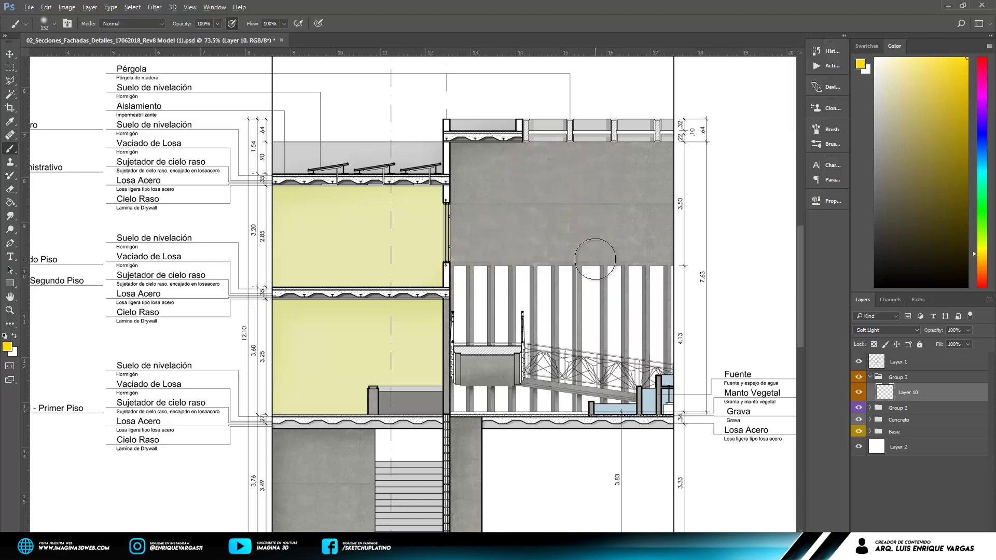
{"action": "scroll", "coordinate": [599, 254], "scroll_direction": "down", "scroll_amount": 1}
{"action": "scroll", "coordinate": [513, 170], "scroll_direction": "up", "scroll_amount": 1}
{"action": "scroll", "coordinate": [514, 170], "scroll_direction": "up", "scroll_amount": 1}
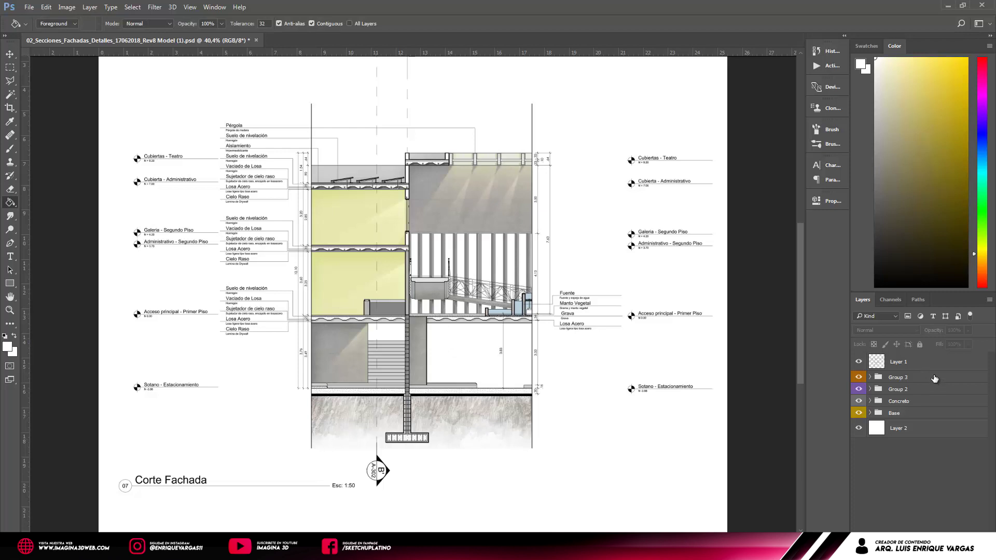
Create Group 4 from Group 3 and give it a Blue colour label.
{"action": "left_click", "coordinate": [934, 378]}
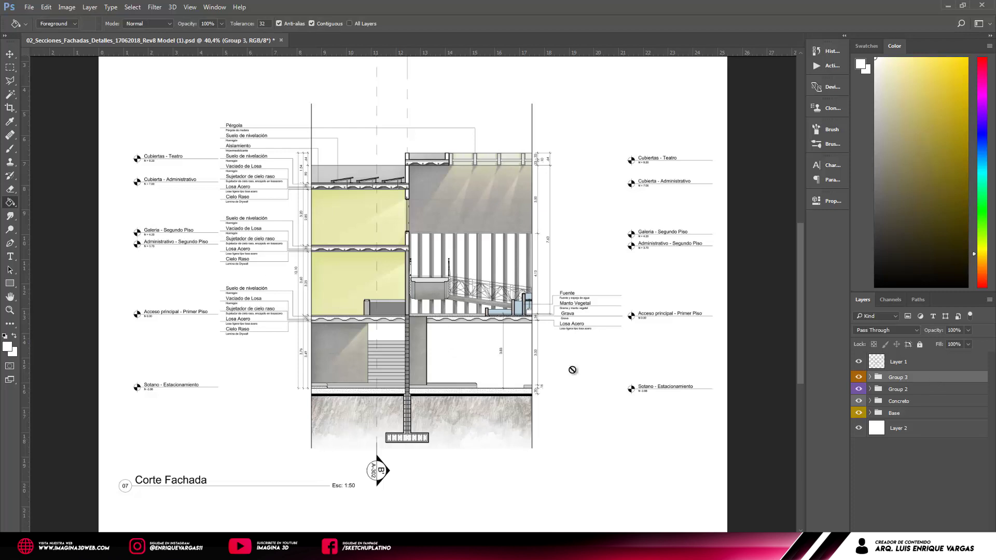
{"action": "scroll", "coordinate": [275, 242], "scroll_direction": "up", "scroll_amount": 1}
{"action": "key", "text": "ctrl+g"}
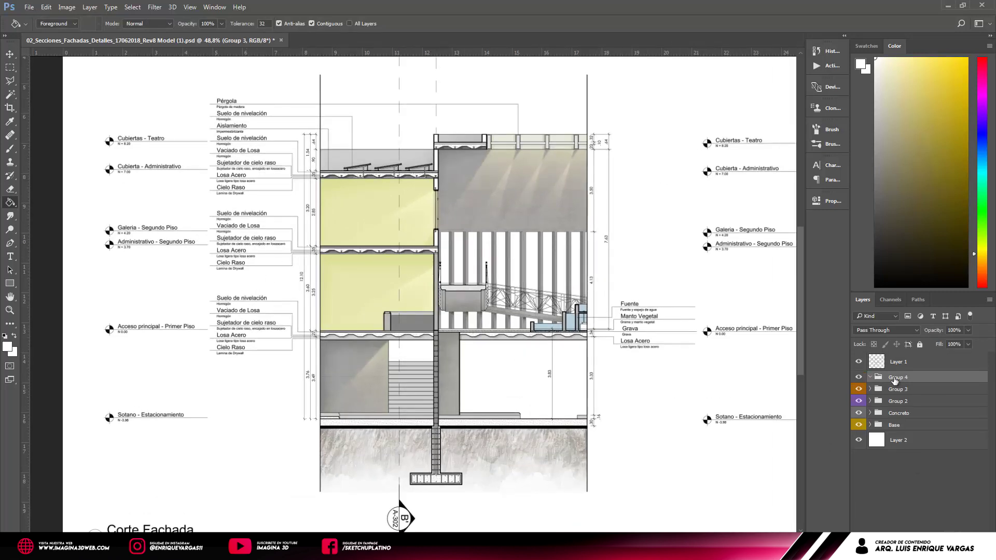
{"action": "right_click", "coordinate": [906, 381]}
{"action": "left_click", "coordinate": [872, 490]}
{"action": "scroll", "coordinate": [498, 277], "scroll_direction": "up", "scroll_amount": 2}
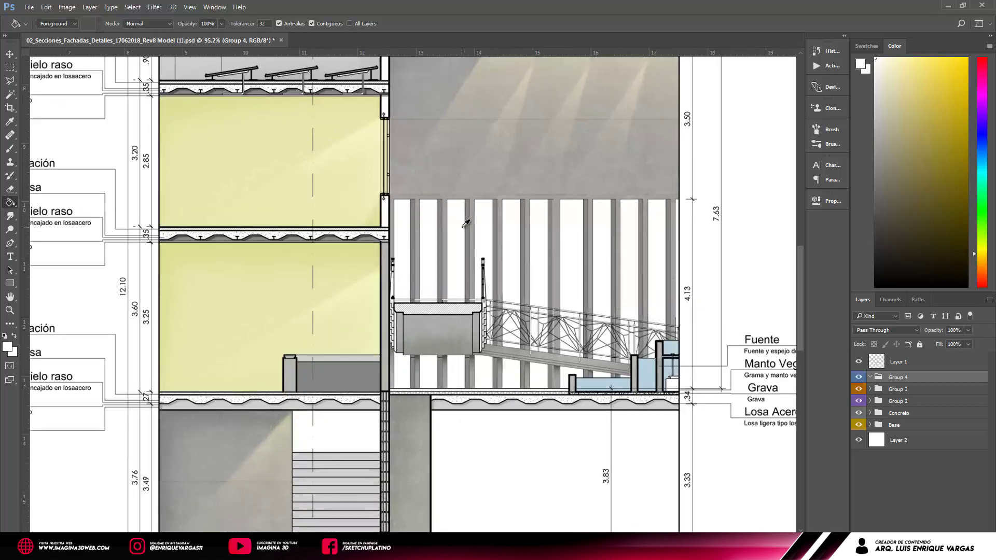
Place the plant cut-out, shrink it and set it on the planting bed.
{"action": "left_click_drag", "start_coordinate": [431, 297], "coordinate": [422, 356]}
{"action": "scroll", "coordinate": [422, 355], "scroll_direction": "up", "scroll_amount": 2}
{"action": "scroll", "coordinate": [447, 344], "scroll_direction": "up", "scroll_amount": 2}
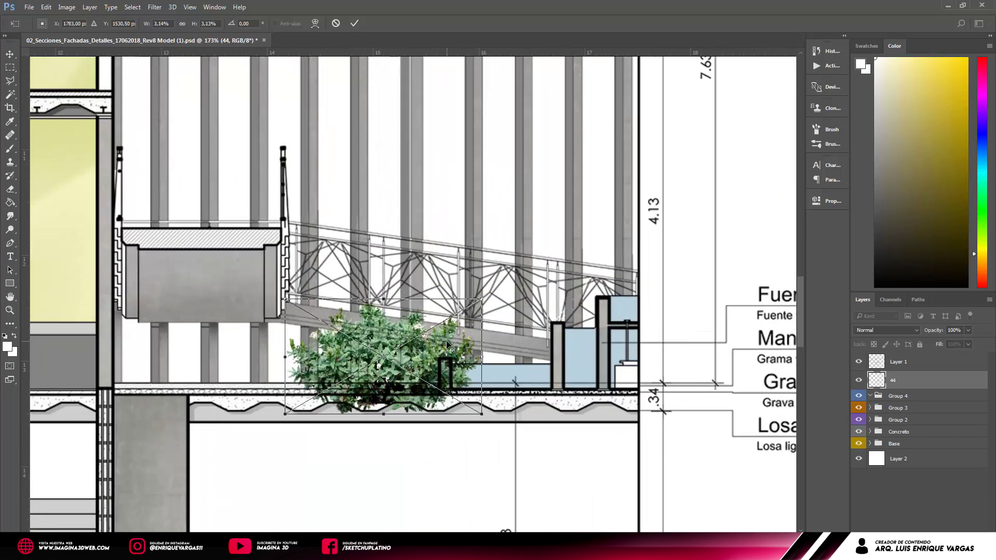
{"action": "left_click_drag", "start_coordinate": [482, 301], "coordinate": [424, 329]}
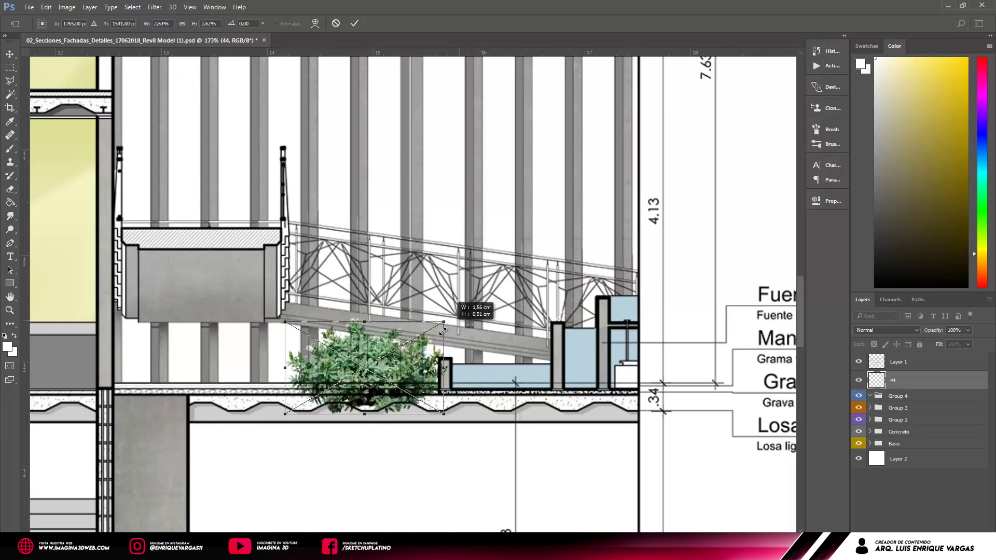
{"action": "left_click_drag", "start_coordinate": [414, 367], "coordinate": [437, 359]}
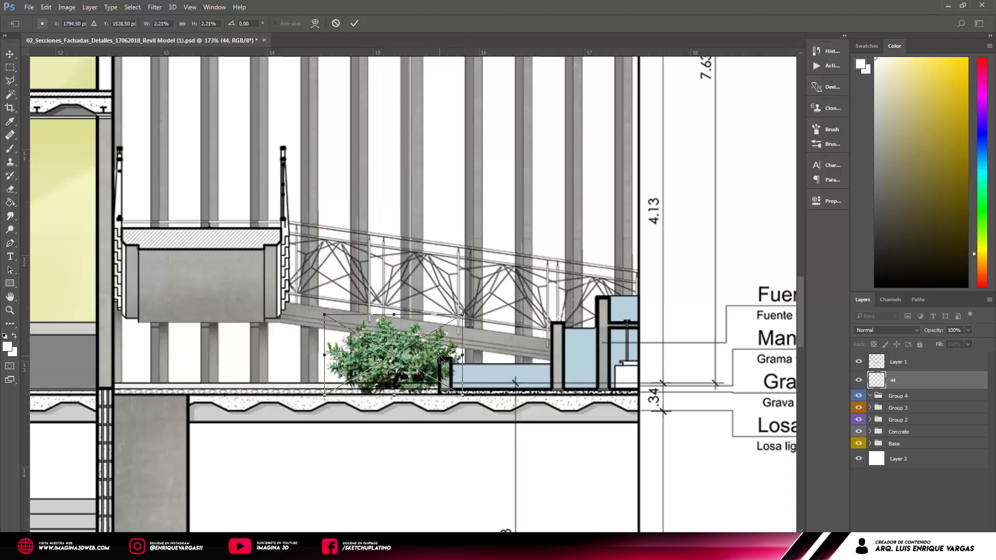
{"action": "key", "text": "Return"}
Rasterize the plant layer and move Group 4 above Layer 1, then select layer 44.
{"action": "right_click", "coordinate": [912, 397]}
{"action": "left_click", "coordinate": [818, 235]}
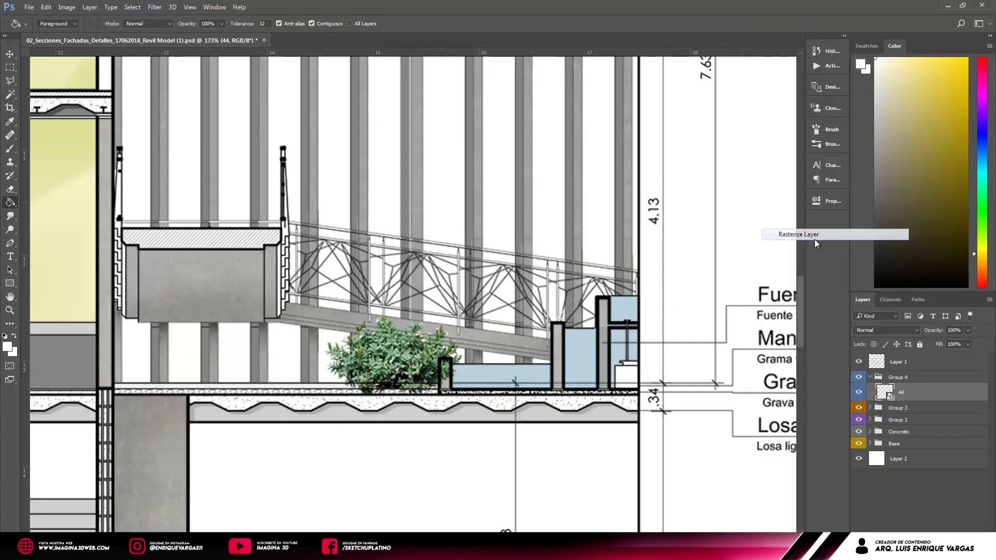
{"action": "left_click", "coordinate": [870, 378]}
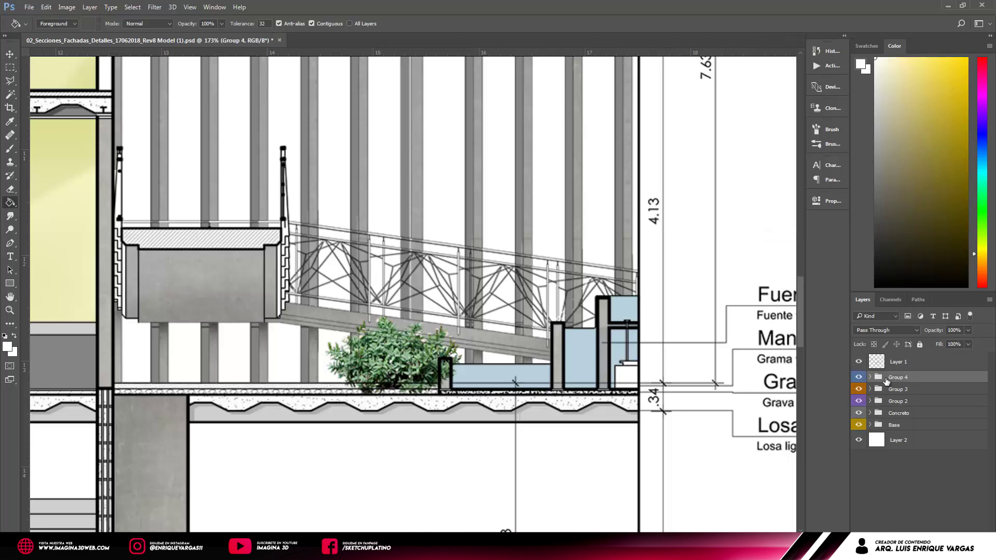
{"action": "left_click_drag", "start_coordinate": [911, 379], "coordinate": [905, 355]}
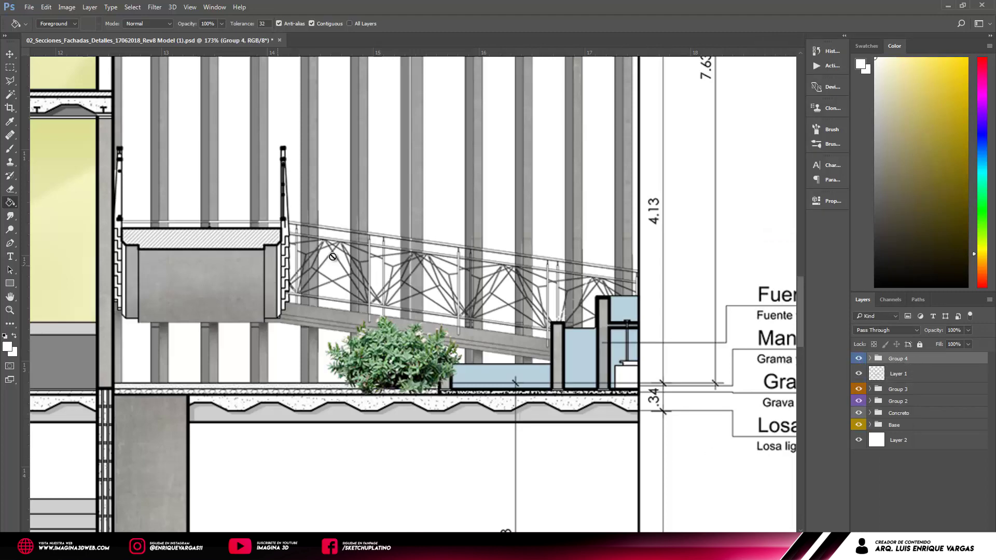
{"action": "scroll", "coordinate": [419, 390], "scroll_direction": "up", "scroll_amount": 3}
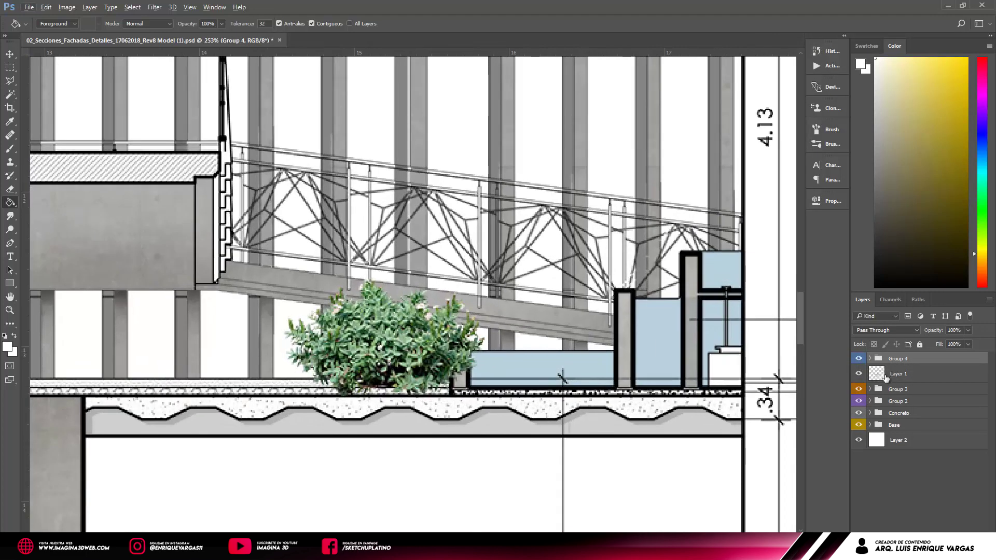
{"action": "left_click", "coordinate": [870, 359]}
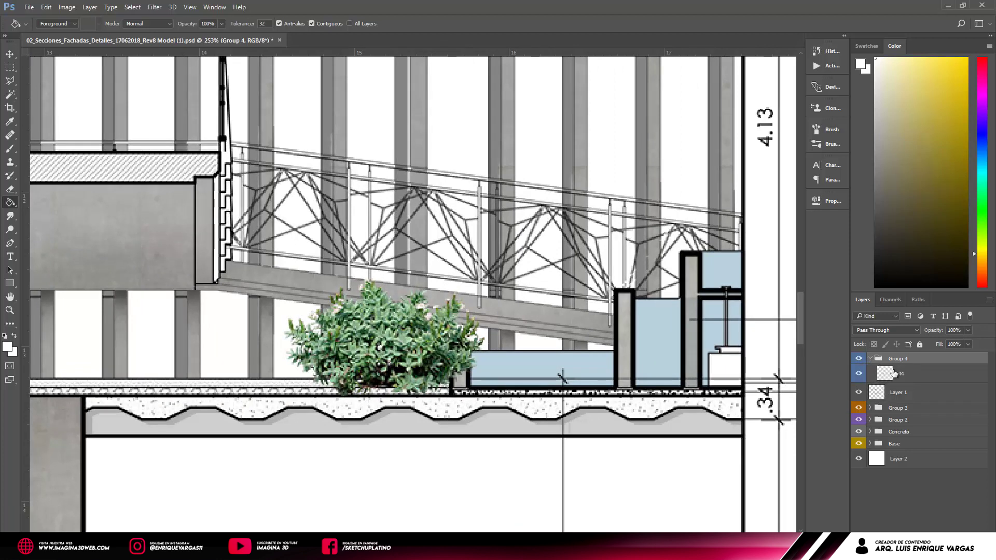
{"action": "left_click", "coordinate": [893, 373]}
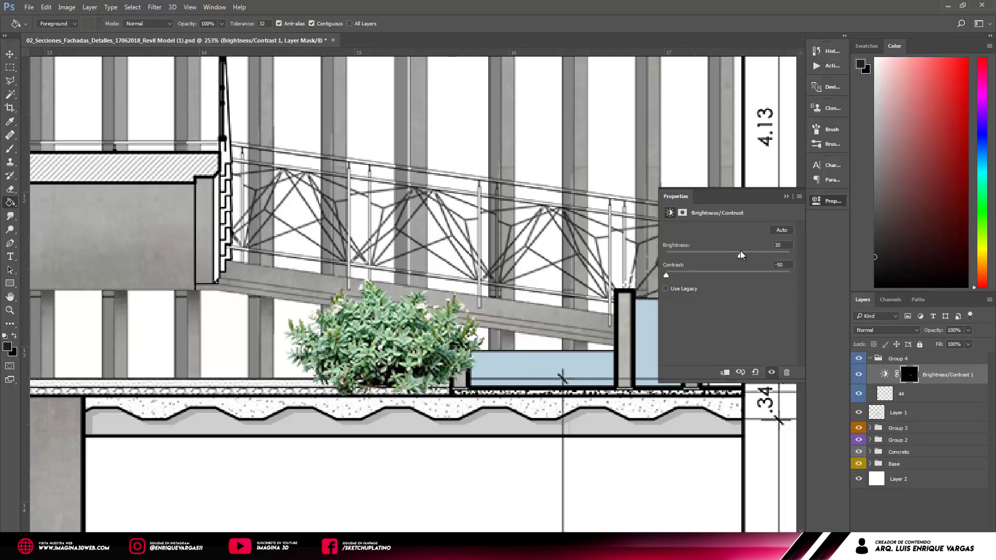
Adjust the shrub's Brightness/Contrast and add a Hue/Saturation layer with saturation -21.
{"action": "left_click_drag", "start_coordinate": [740, 255], "coordinate": [725, 258]}
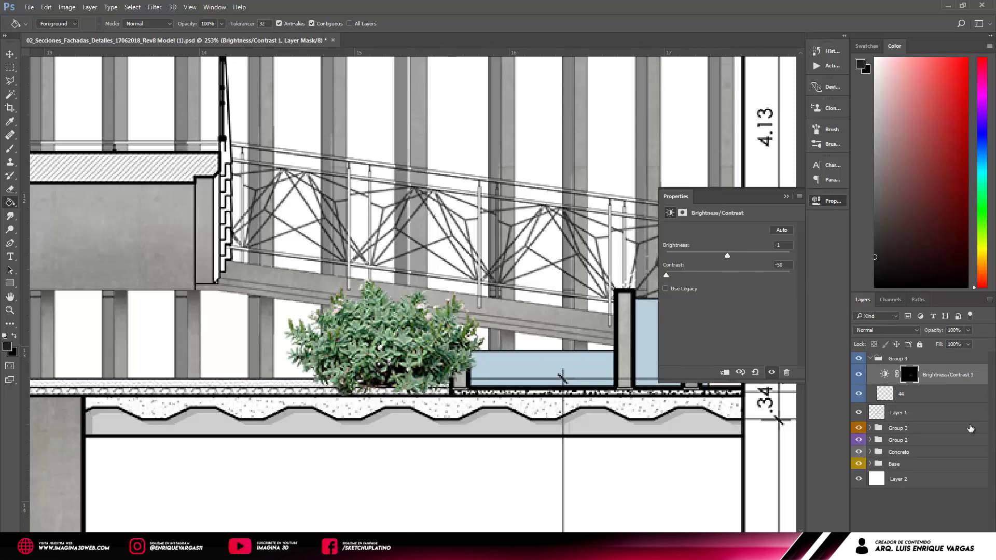
{"action": "left_click", "coordinate": [894, 396]}
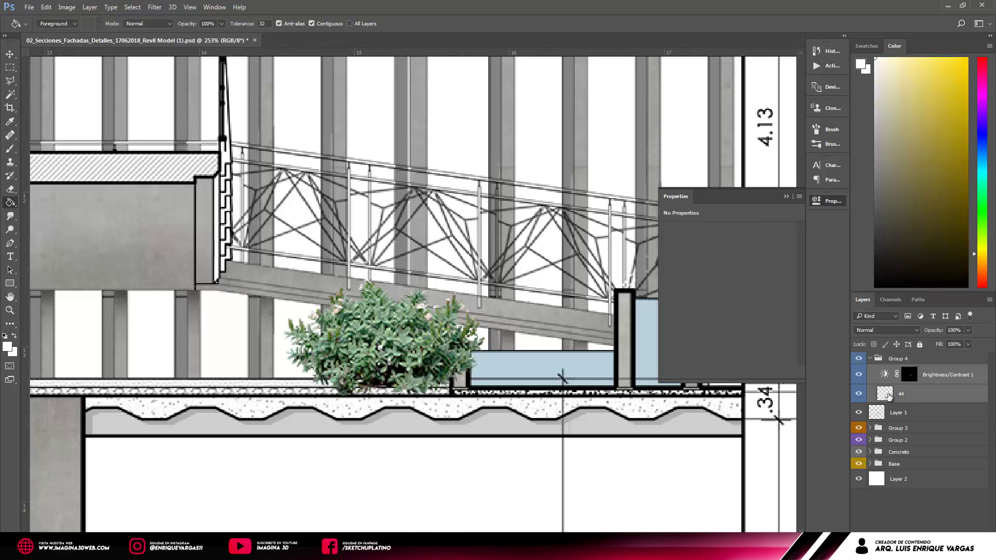
{"action": "left_click", "coordinate": [884, 394], "text": "ctrl"}
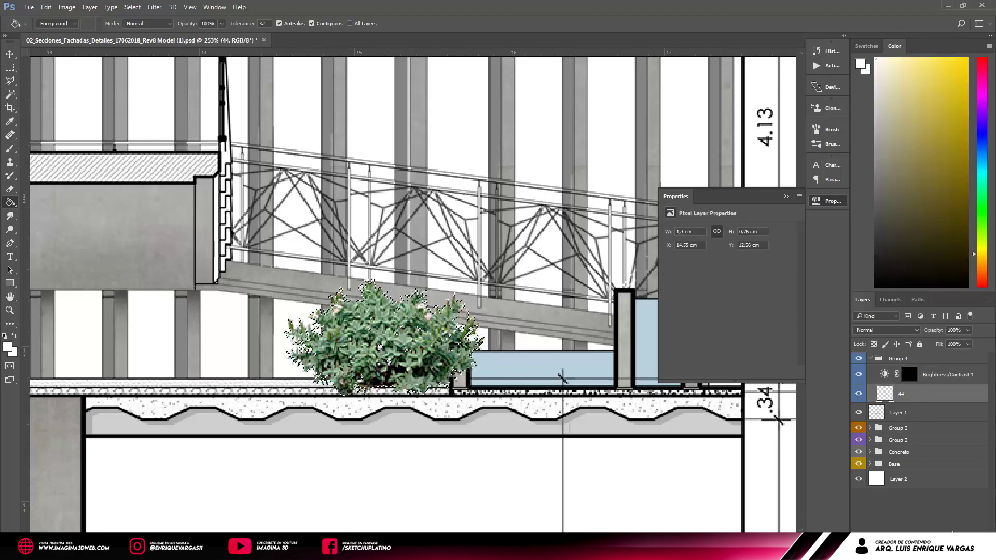
{"action": "left_click", "coordinate": [952, 533]}
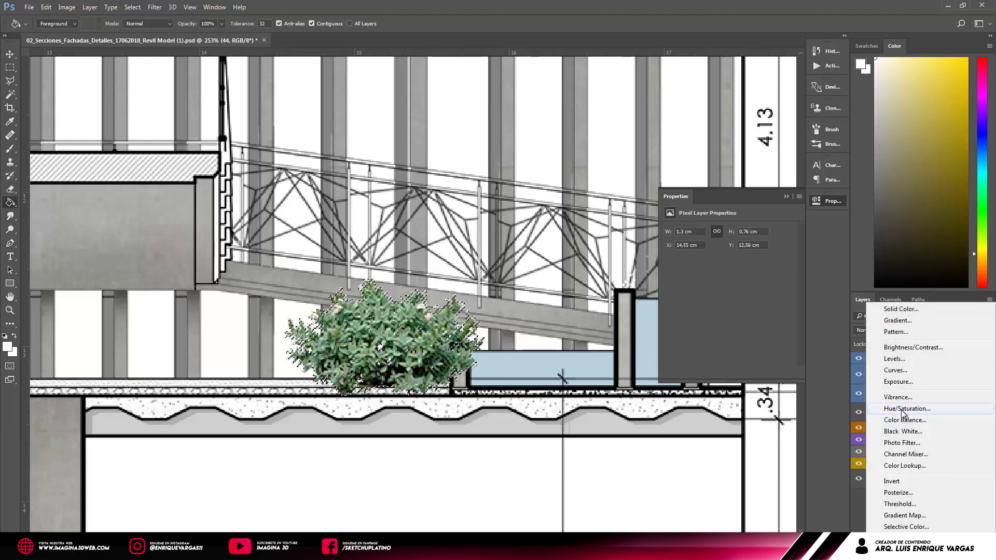
{"action": "left_click", "coordinate": [903, 409]}
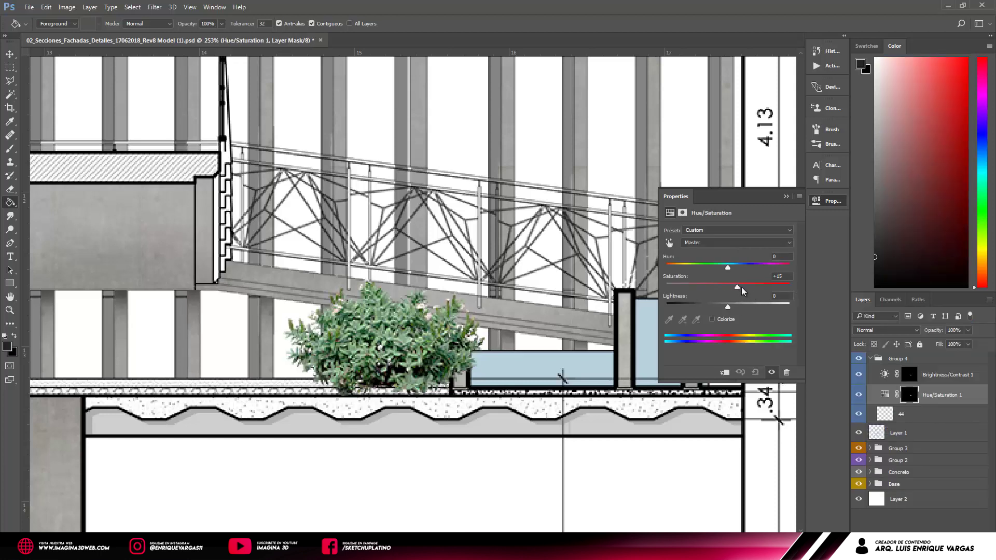
{"action": "left_click_drag", "start_coordinate": [742, 287], "coordinate": [716, 289]}
Merge bush layer 44 with its Brightness/Contrast and Hue/Saturation layers.
{"action": "left_click", "coordinate": [928, 414]}
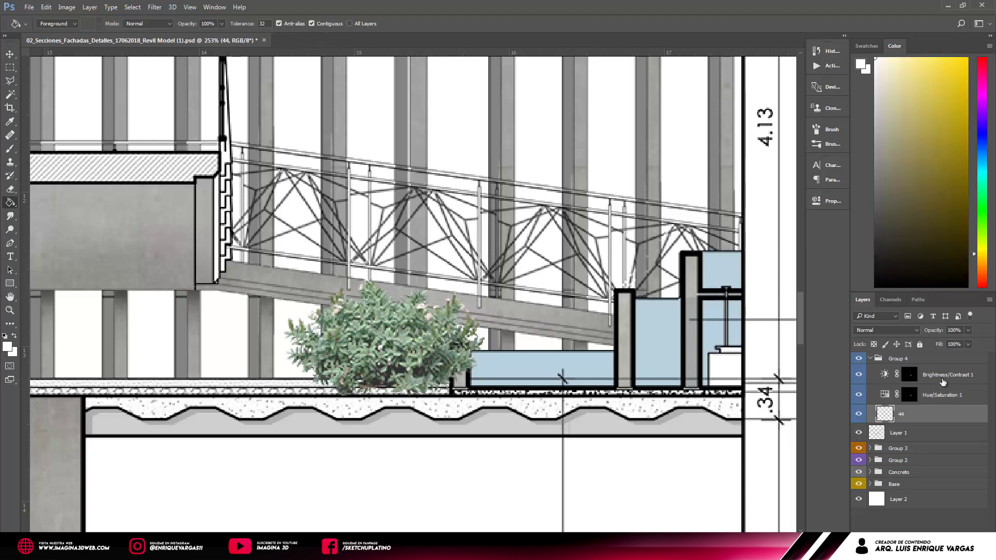
{"action": "left_click", "coordinate": [942, 374], "text": "shift"}
{"action": "right_click", "coordinate": [939, 383]}
{"action": "left_click", "coordinate": [826, 382]}
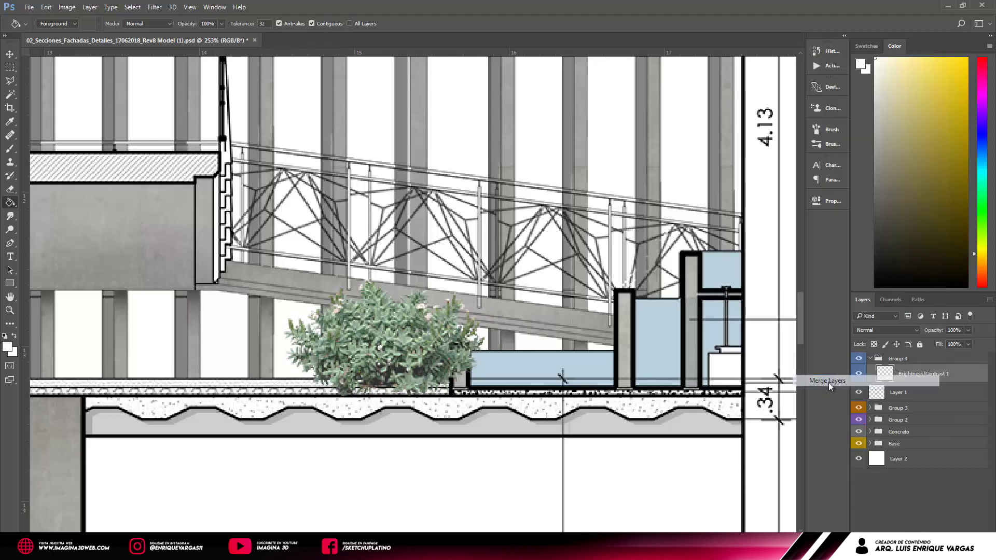
Duplicate the bush and place a slightly smaller copy to its left in the planter.
{"action": "scroll", "coordinate": [605, 360], "scroll_direction": "up", "scroll_amount": 3}
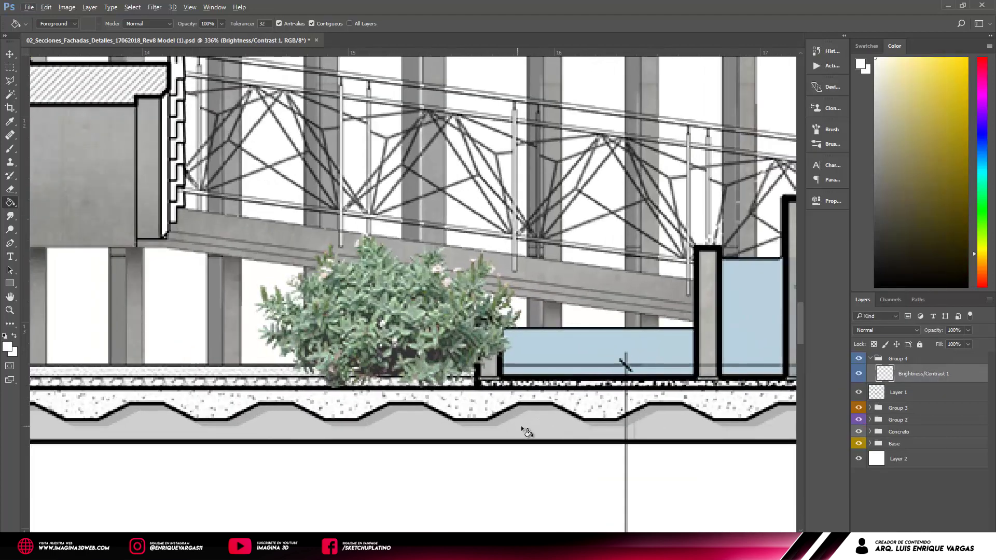
{"action": "scroll", "coordinate": [572, 416], "scroll_direction": "down", "scroll_amount": 3}
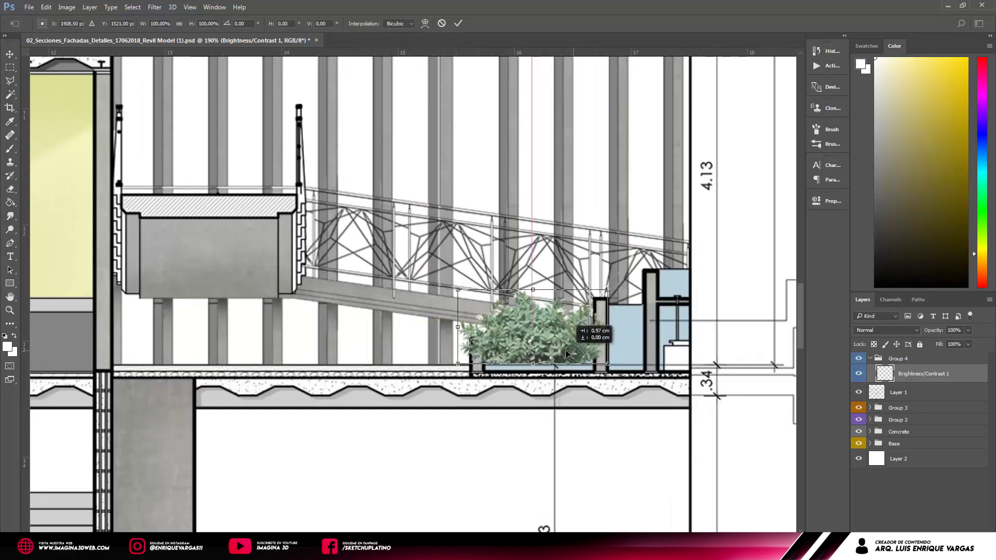
{"action": "key", "text": "m"}
{"action": "scroll", "coordinate": [508, 349], "scroll_direction": "up", "scroll_amount": 2}
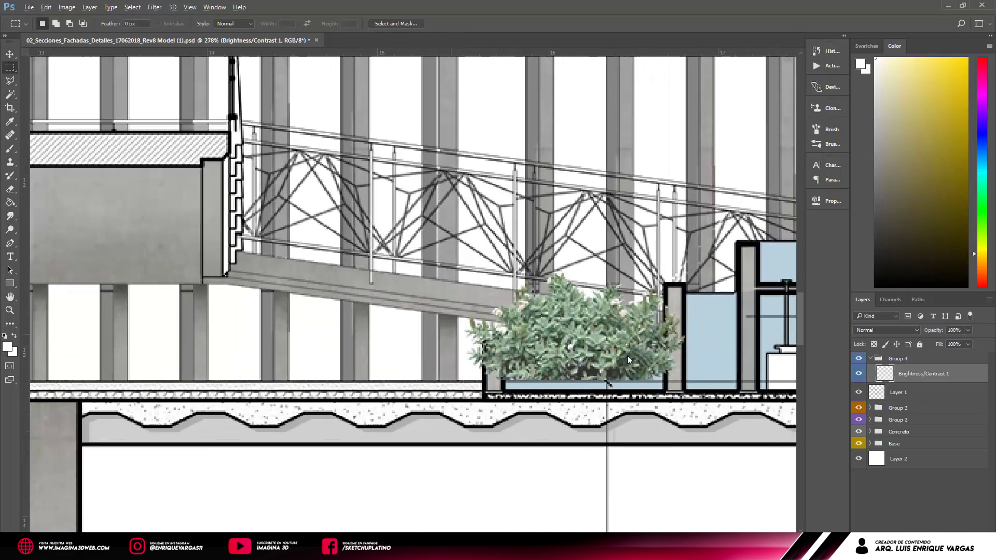
{"action": "right_click", "coordinate": [908, 379]}
{"action": "left_click", "coordinate": [881, 109]}
{"action": "key", "text": "Return"}
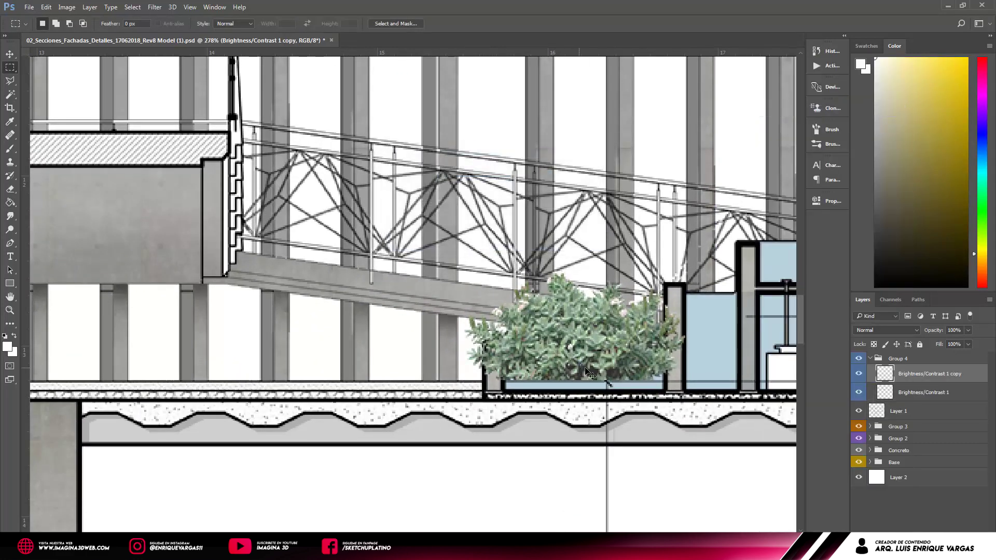
{"action": "key", "text": "ctrl+t"}
{"action": "left_click_drag", "start_coordinate": [589, 372], "coordinate": [389, 380]}
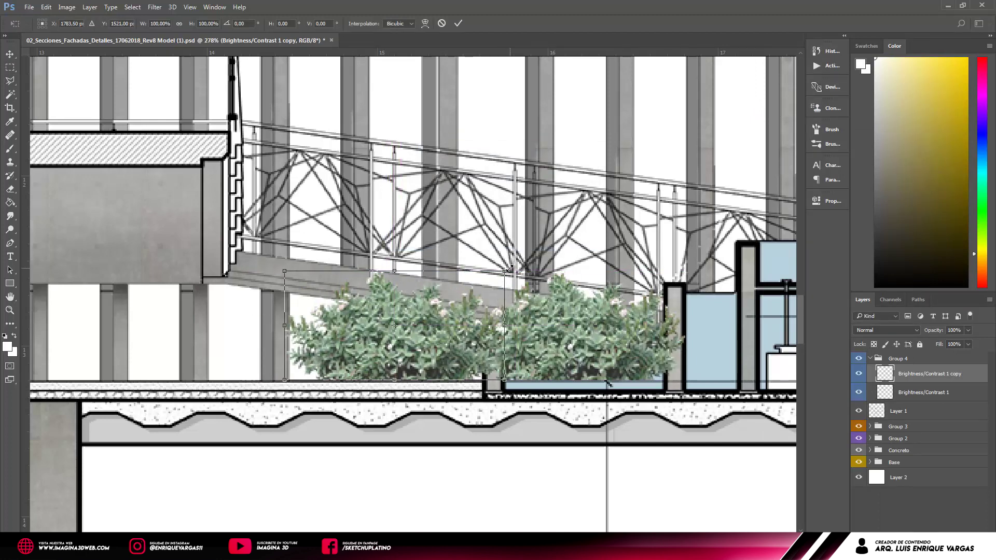
{"action": "left_click_drag", "start_coordinate": [508, 269], "coordinate": [469, 287]}
{"action": "left_click_drag", "start_coordinate": [425, 356], "coordinate": [448, 362]}
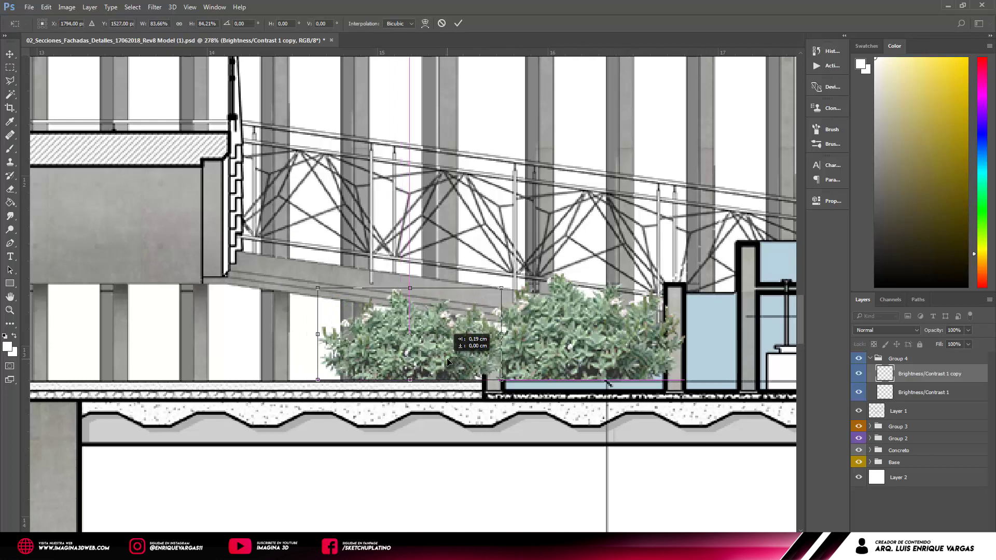
{"action": "key", "text": "Return"}
Add a third bush further left, then lower Group 4's fill to 46%.
{"action": "right_click", "coordinate": [911, 377]}
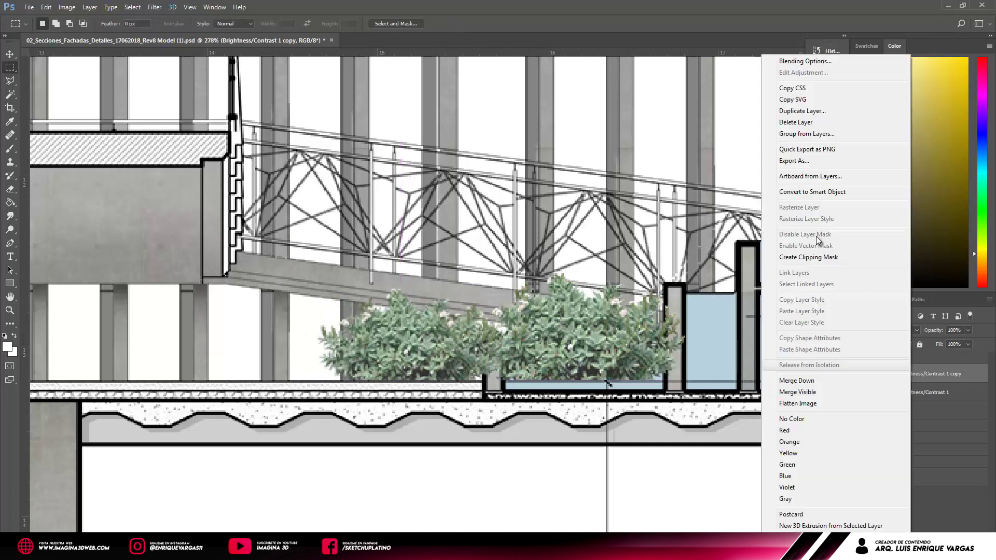
{"action": "left_click", "coordinate": [802, 110]}
{"action": "key", "text": "Return"}
{"action": "key", "text": "ctrl+t"}
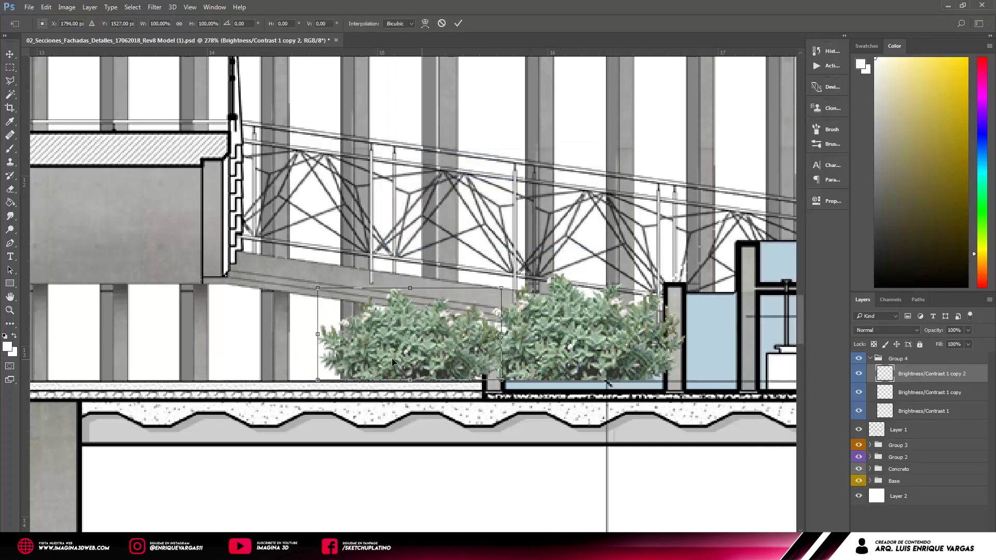
{"action": "left_click_drag", "start_coordinate": [392, 361], "coordinate": [263, 372]}
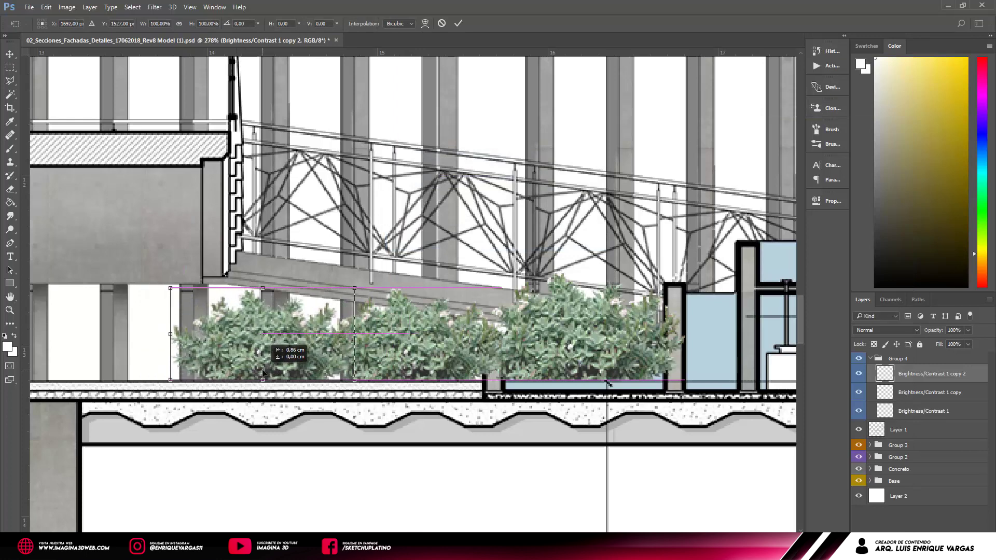
{"action": "key", "text": "Return"}
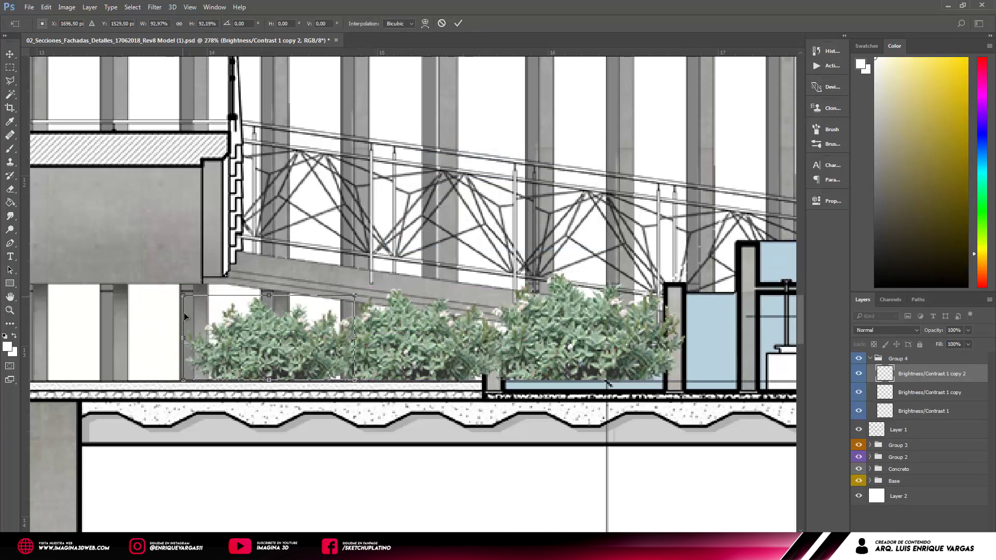
{"action": "left_click", "coordinate": [947, 359]}
{"action": "left_click_drag", "start_coordinate": [942, 356], "coordinate": [941, 357]}
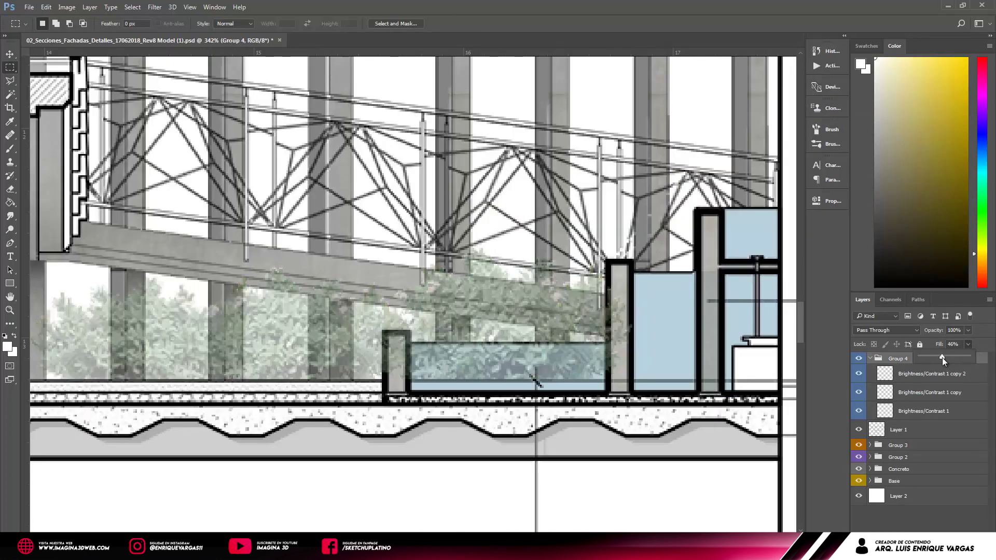
Toggle the bush copy's visibility to compare, then open Group 4's Layer Style dialog.
{"action": "left_click", "coordinate": [859, 373]}
{"action": "left_click", "coordinate": [860, 373]}
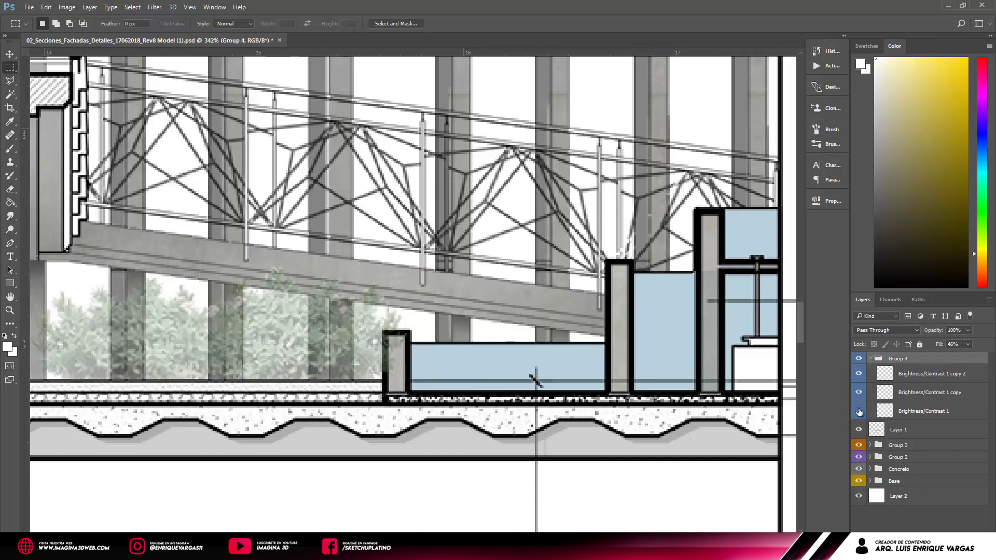
{"action": "left_click", "coordinate": [920, 412]}
{"action": "scroll", "coordinate": [558, 376], "scroll_direction": "up", "scroll_amount": 1}
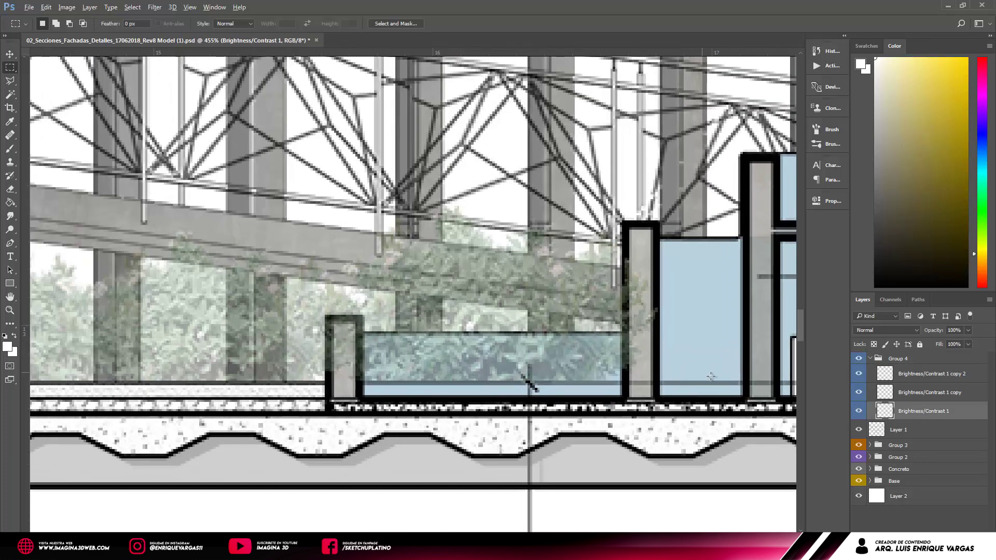
{"action": "scroll", "coordinate": [643, 197], "scroll_direction": "down", "scroll_amount": 5}
{"action": "left_click", "coordinate": [956, 359]}
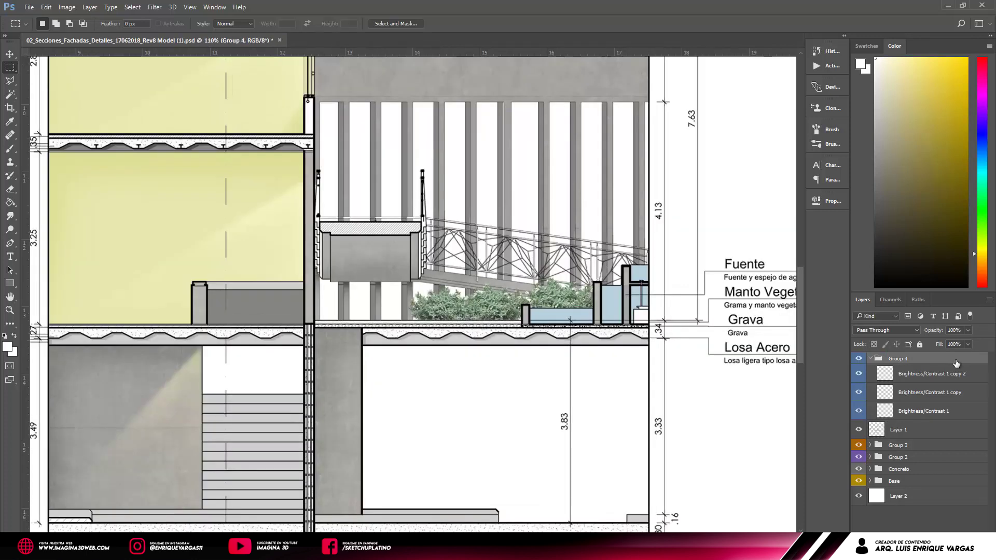
{"action": "double_click", "coordinate": [955, 360]}
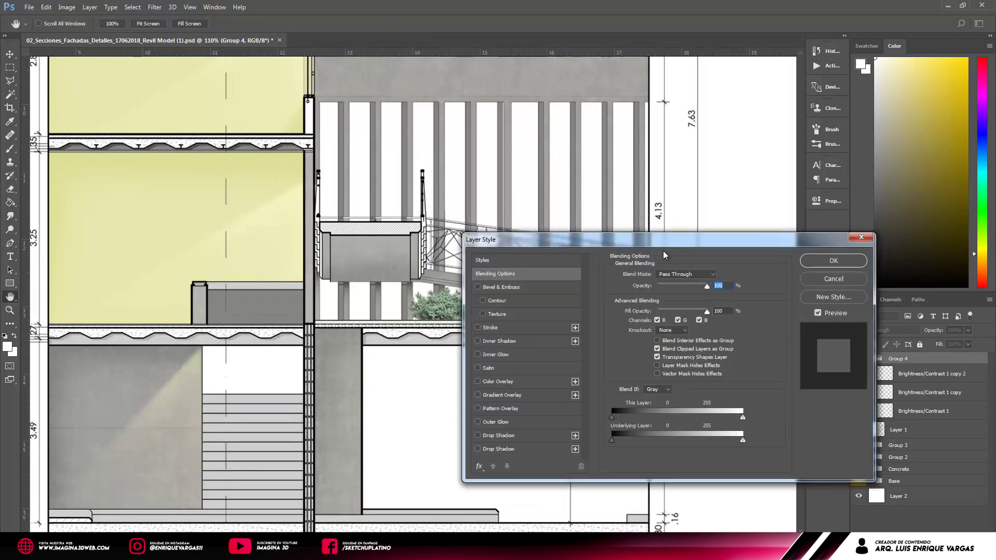
Try an inner shadow with distance 0 on the bush group, then disable it.
{"action": "left_click_drag", "start_coordinate": [690, 234], "coordinate": [867, 202]}
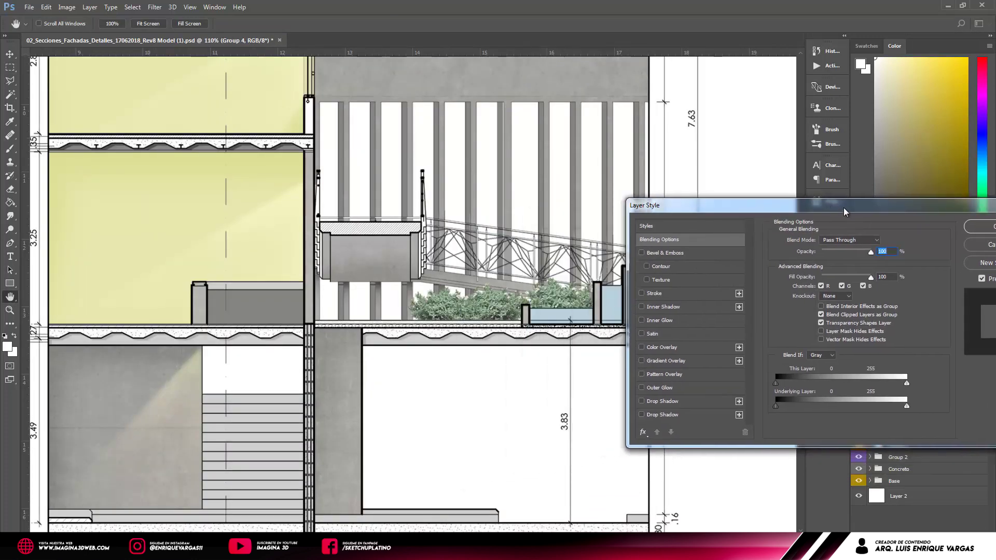
{"action": "left_click", "coordinate": [655, 310]}
{"action": "left_click", "coordinate": [714, 307]}
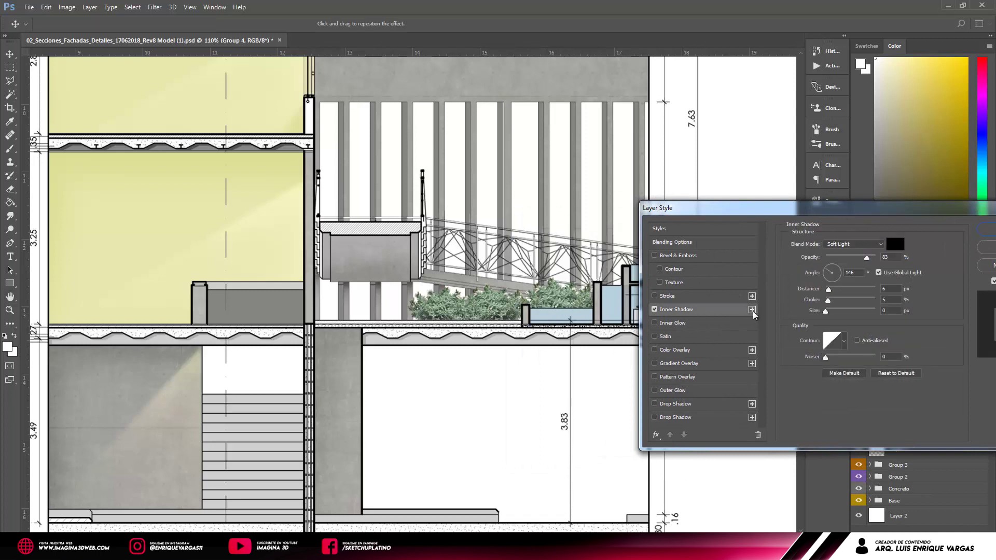
{"action": "left_click_drag", "start_coordinate": [831, 293], "coordinate": [785, 292]}
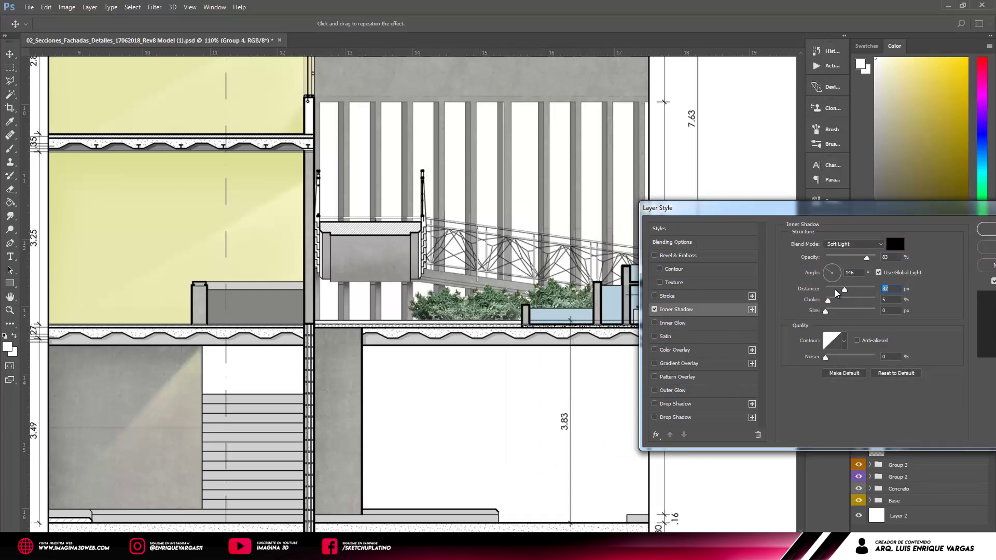
{"action": "left_click", "coordinate": [654, 310]}
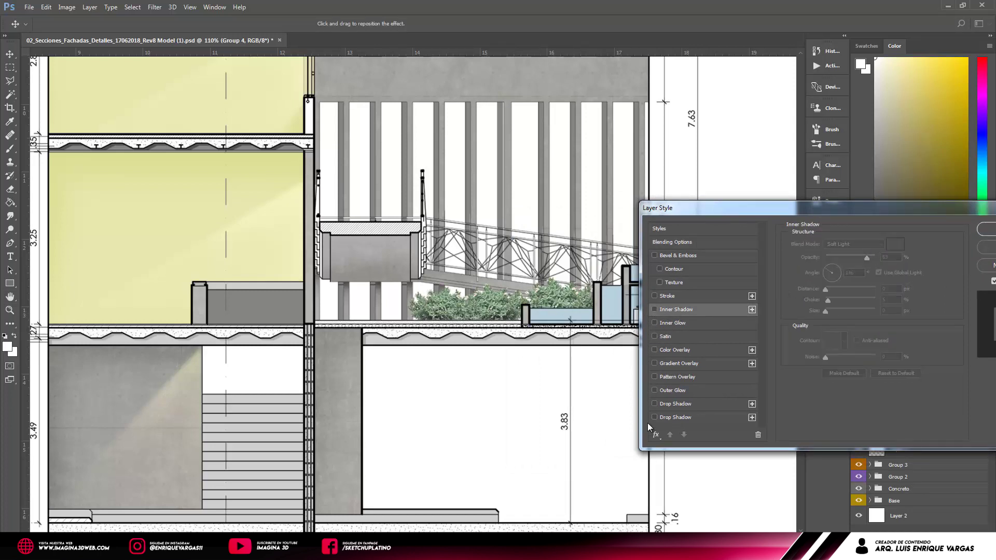
{"action": "scroll", "coordinate": [654, 422], "scroll_direction": "down", "scroll_amount": 1}
Add a hard-edged Soft Light drop shadow at 0° angle, shorter distance and 59% opacity.
{"action": "left_click", "coordinate": [654, 418]}
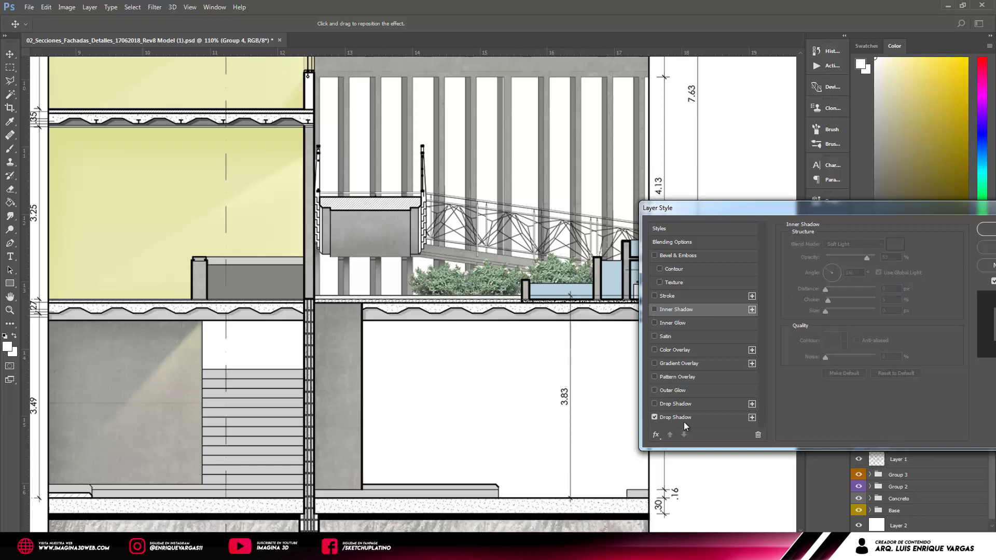
{"action": "left_click", "coordinate": [711, 418]}
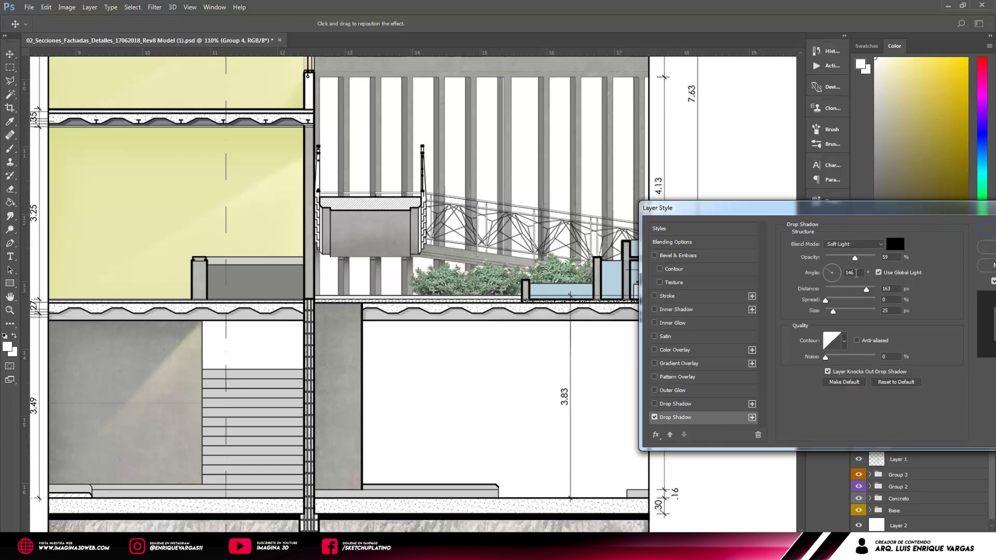
{"action": "left_click_drag", "start_coordinate": [848, 217], "coordinate": [768, 216]}
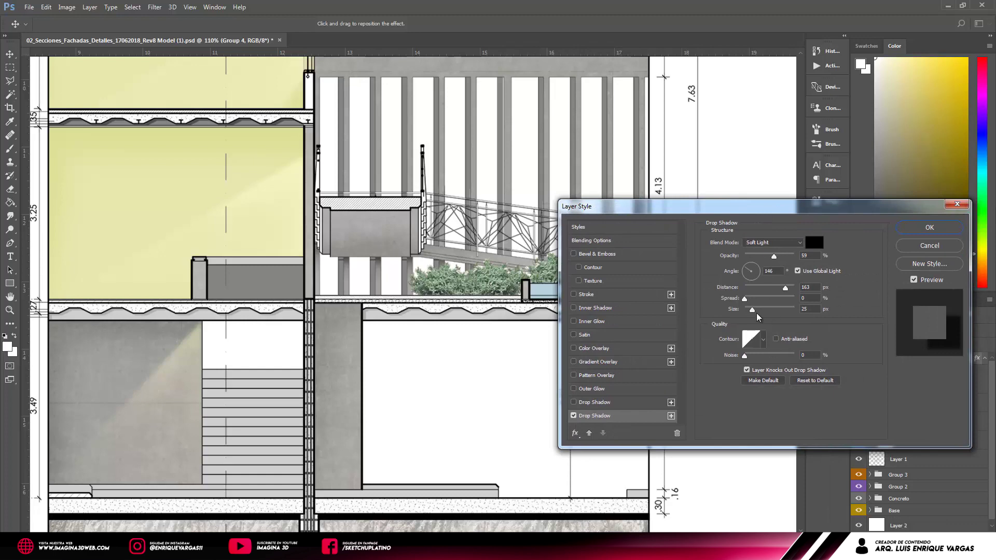
{"action": "left_click_drag", "start_coordinate": [757, 314], "coordinate": [724, 318]}
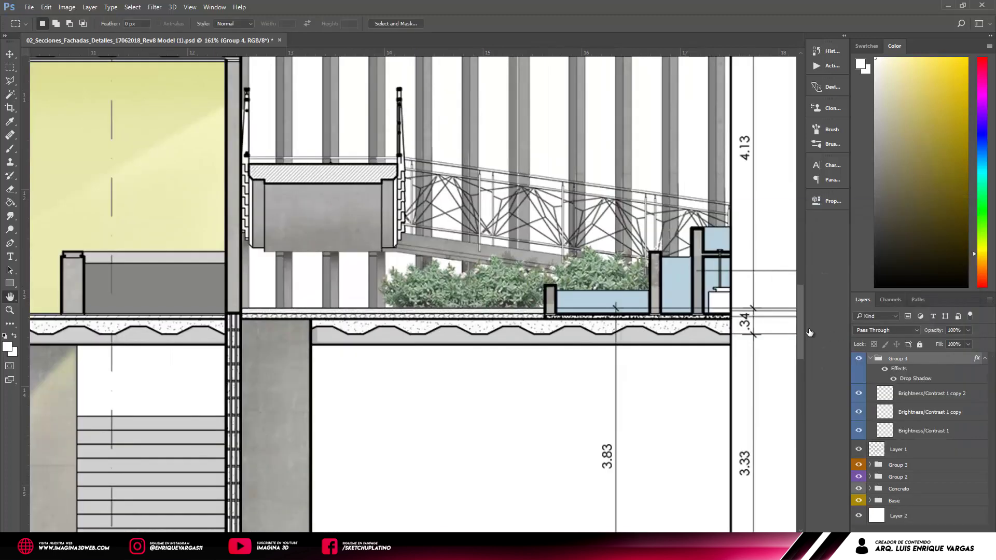
{"action": "scroll", "coordinate": [472, 270], "scroll_direction": "up", "scroll_amount": 3}
{"action": "left_click", "coordinate": [592, 240]}
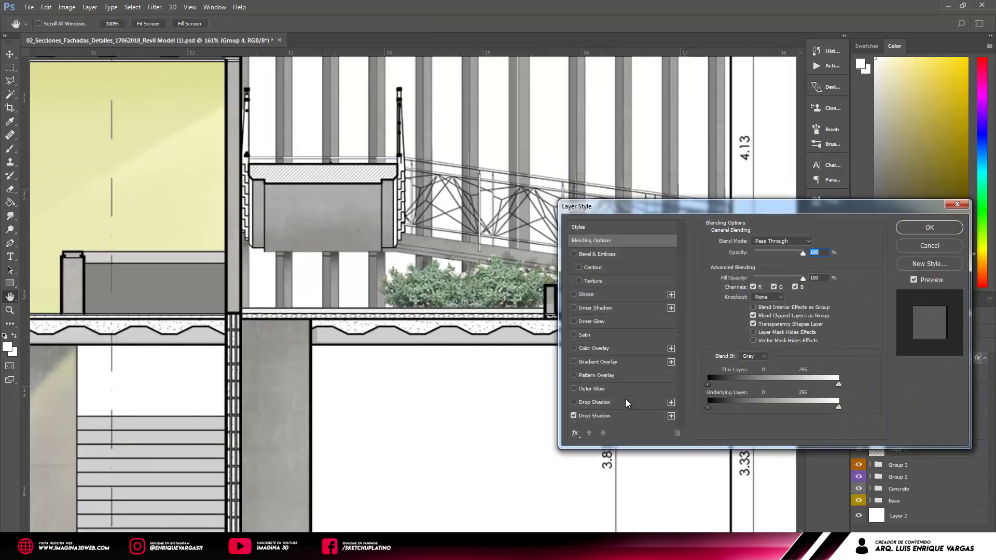
{"action": "left_click", "coordinate": [627, 416]}
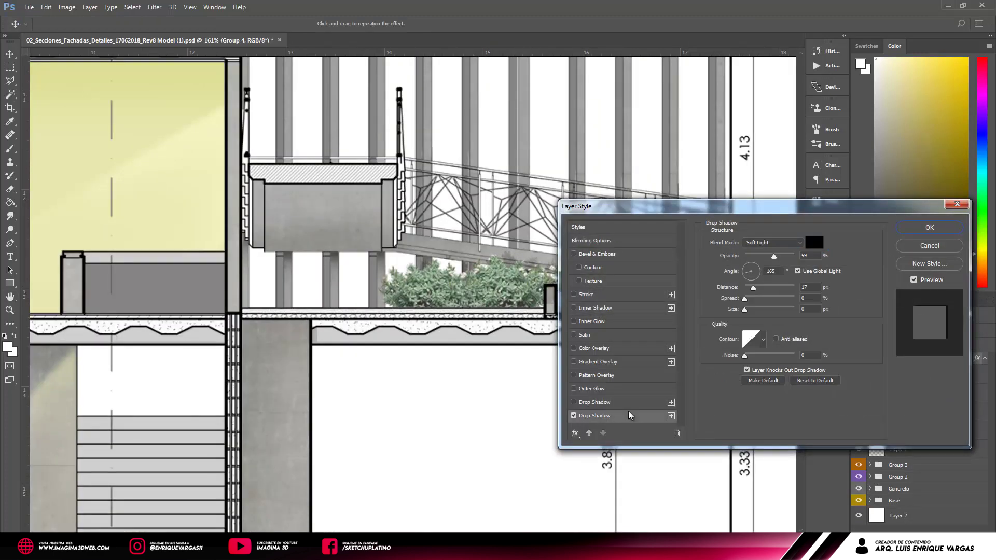
{"action": "left_click", "coordinate": [746, 280]}
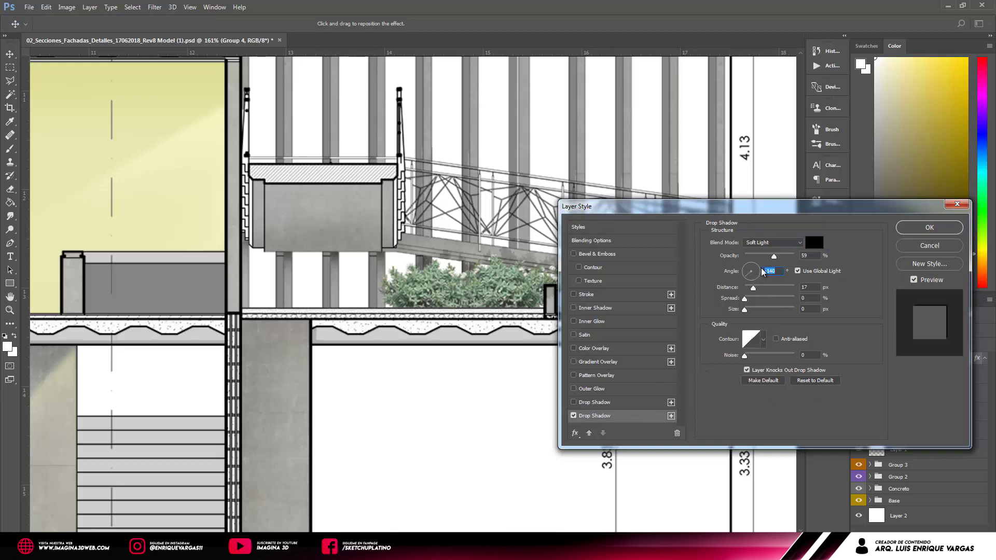
{"action": "left_click_drag", "start_coordinate": [762, 272], "coordinate": [750, 288]}
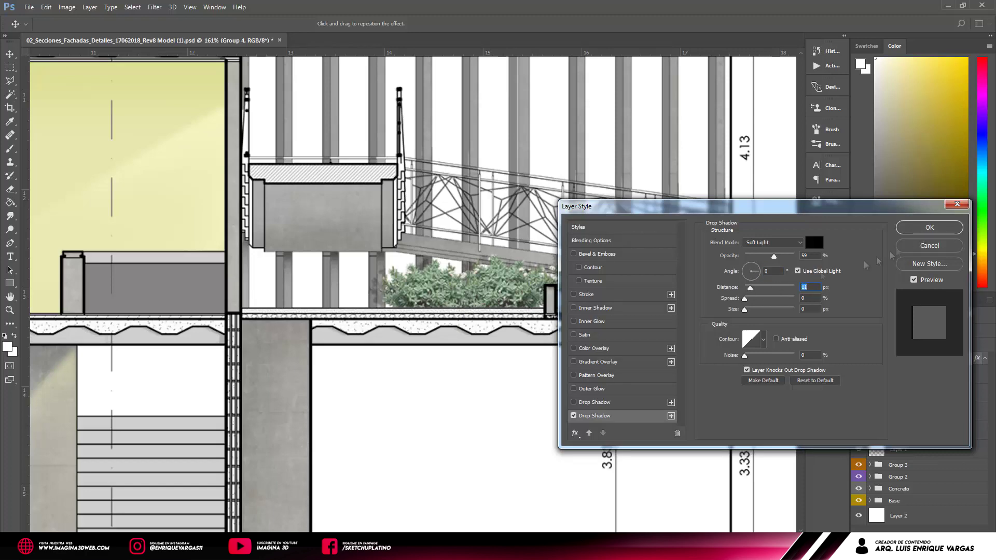
{"action": "left_click_drag", "start_coordinate": [774, 256], "coordinate": [767, 257]}
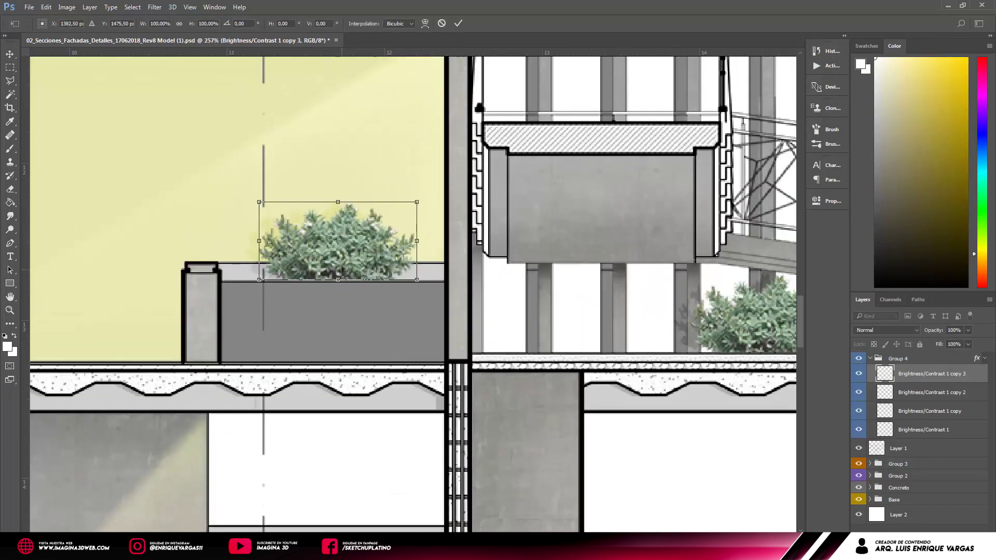
Place an enlarged bush copy on the left upper-floor planter.
{"action": "left_click_drag", "start_coordinate": [342, 243], "coordinate": [394, 244]}
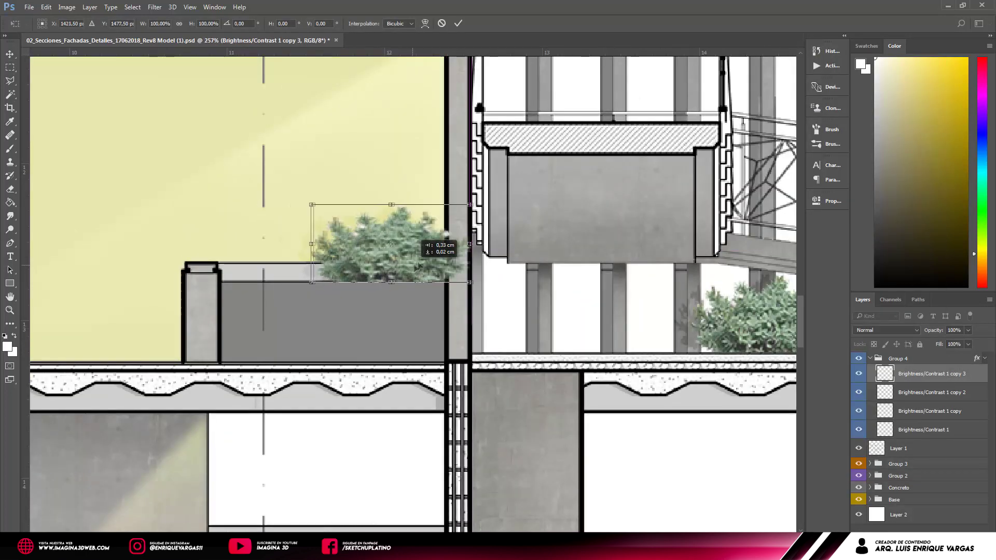
{"action": "left_click_drag", "start_coordinate": [315, 204], "coordinate": [288, 185]}
{"action": "scroll", "coordinate": [248, 286], "scroll_direction": "up", "scroll_amount": 2}
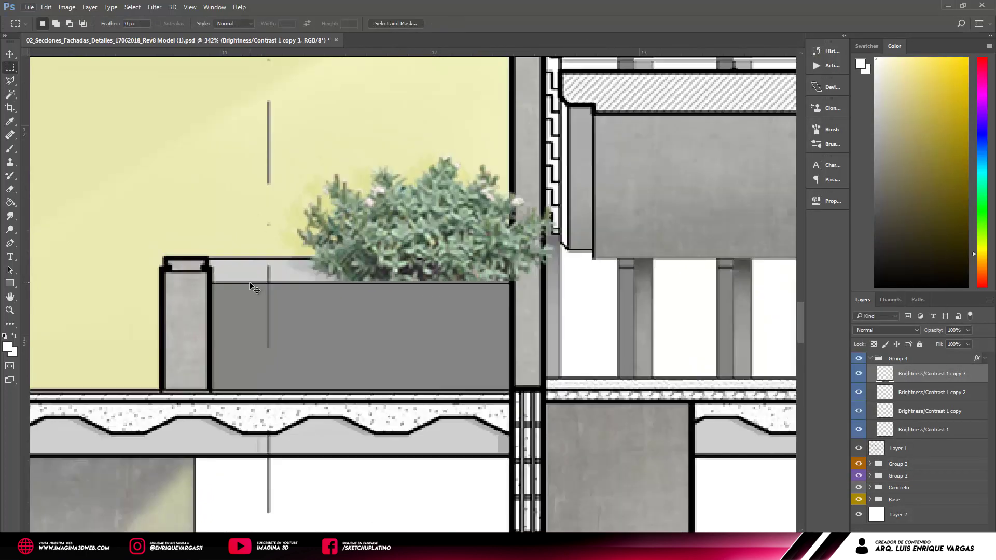
{"action": "key", "text": "Return"}
Duplicate that bush and shift the copy left to span the planter's full width.
{"action": "right_click", "coordinate": [929, 373]}
{"action": "left_click", "coordinate": [830, 225]}
{"action": "key", "text": "Return"}
{"action": "left_click_drag", "start_coordinate": [482, 234], "coordinate": [368, 286]}
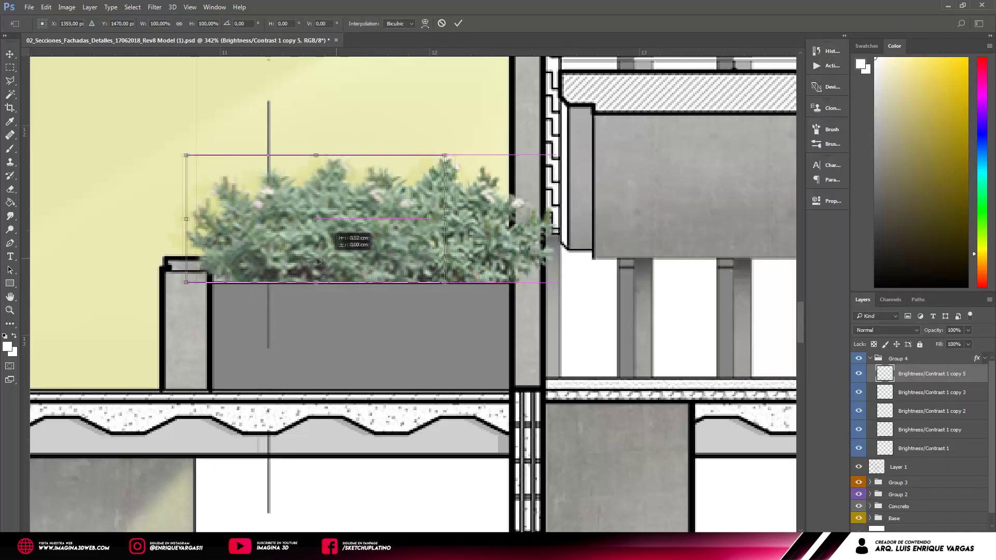
{"action": "scroll", "coordinate": [368, 287], "scroll_direction": "down", "scroll_amount": 3}
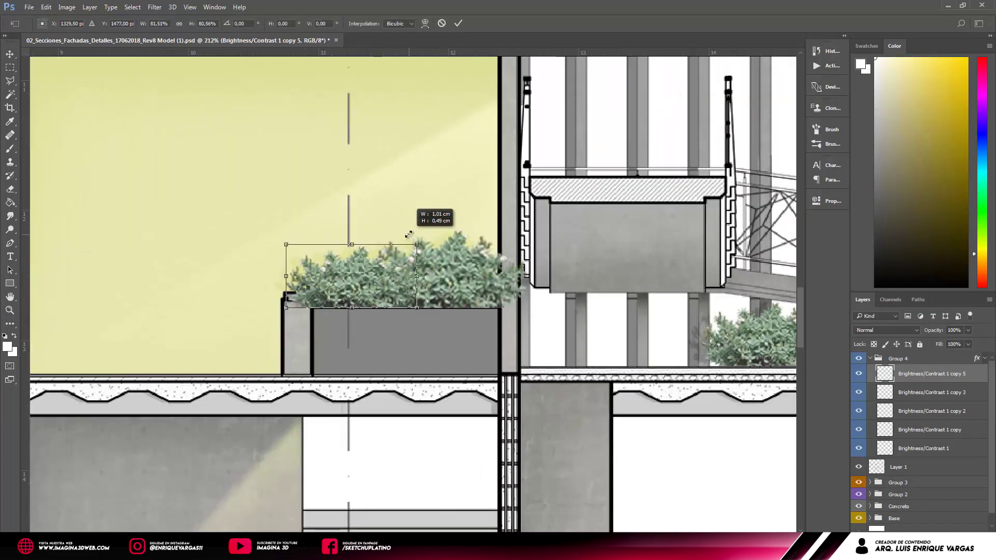
{"action": "key", "text": "Return"}
{"action": "scroll", "coordinate": [327, 255], "scroll_direction": "up", "scroll_amount": 2}
Hide and show the planting group to compare the result.
{"action": "left_click", "coordinate": [923, 392]}
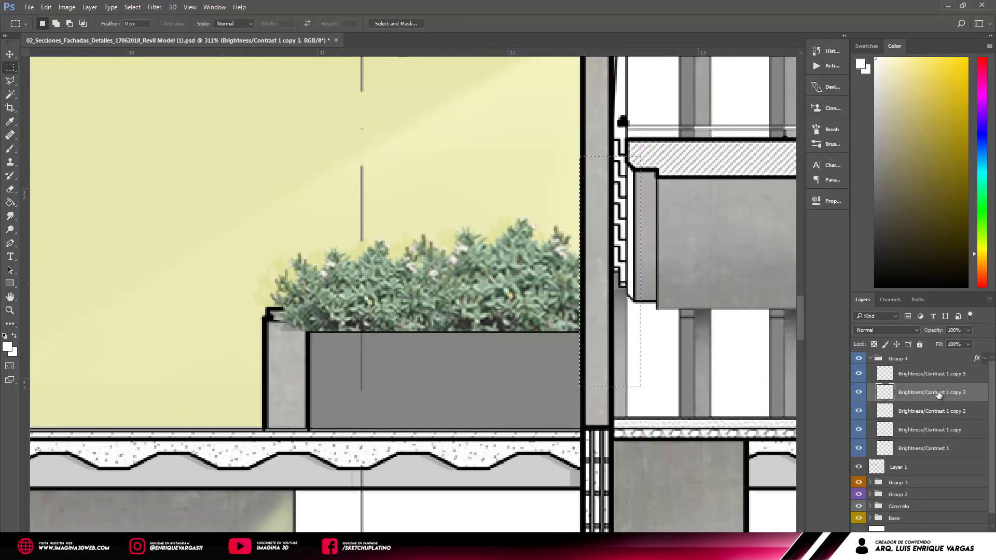
{"action": "scroll", "coordinate": [311, 337], "scroll_direction": "up", "scroll_amount": 2}
{"action": "left_click", "coordinate": [858, 358]}
{"action": "scroll", "coordinate": [294, 358], "scroll_direction": "up", "scroll_amount": 2}
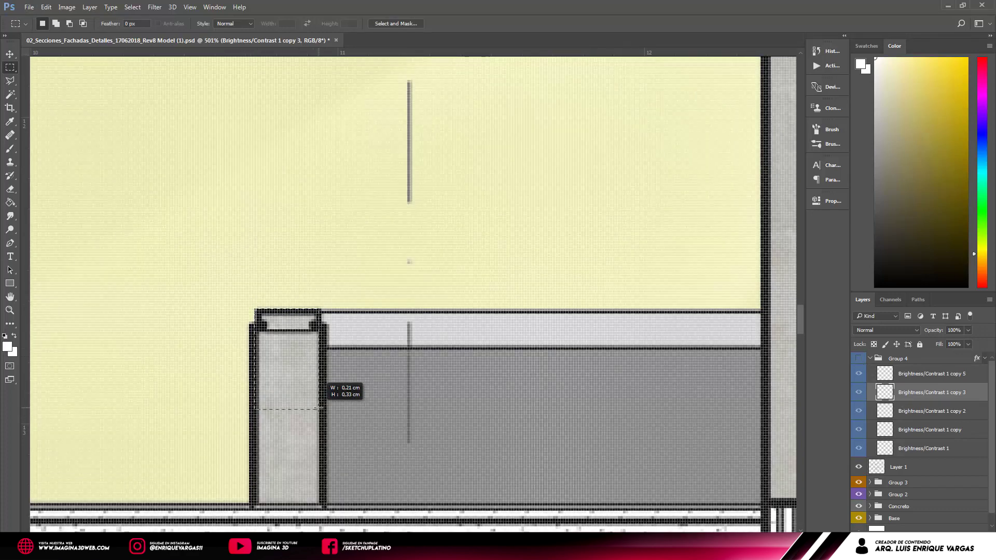
{"action": "left_click", "coordinate": [859, 360]}
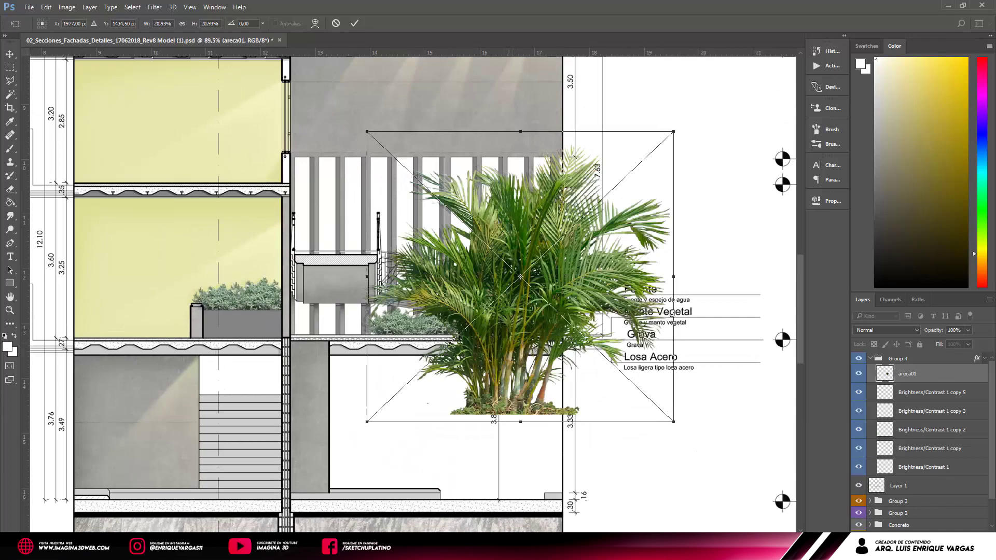
Scale the placed areca palm down and move it toward the fountain garden.
{"action": "mouse_move", "coordinate": [674, 131]}
{"action": "left_mouse_down"}
{"action": "mouse_move", "coordinate": [648, 171]}
{"action": "mouse_move", "coordinate": [485, 304]}
{"action": "left_mouse_up"}
{"action": "scroll", "coordinate": [440, 460], "scroll_direction": "up", "scroll_amount": 4}
{"action": "left_click_drag", "start_coordinate": [431, 321], "coordinate": [432, 322]}
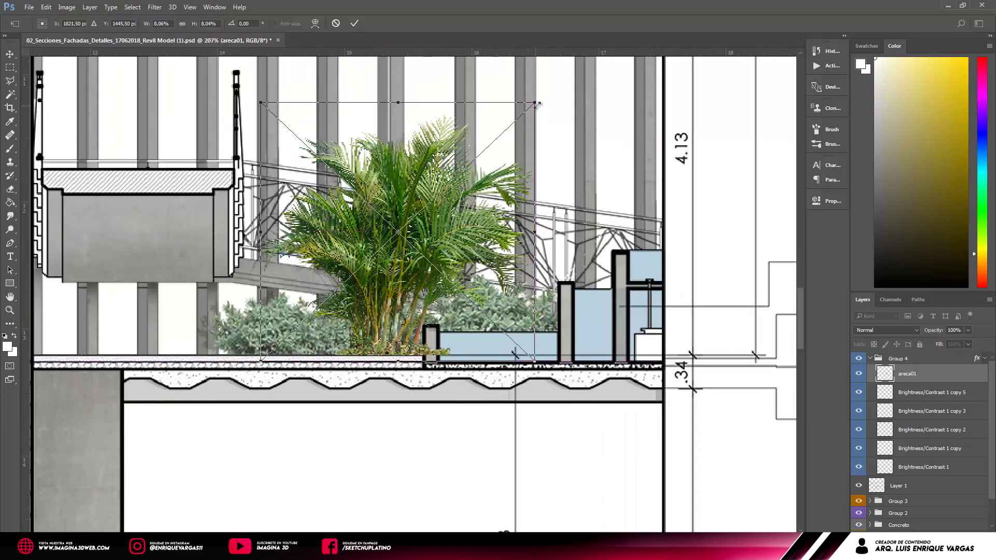
{"action": "left_click_drag", "start_coordinate": [543, 105], "coordinate": [462, 162]}
{"action": "key", "text": "Return"}
Tone down the palm with brightness and saturation adjustments, merged into the palm layer.
{"action": "right_click", "coordinate": [908, 373]}
{"action": "left_click", "coordinate": [794, 234]}
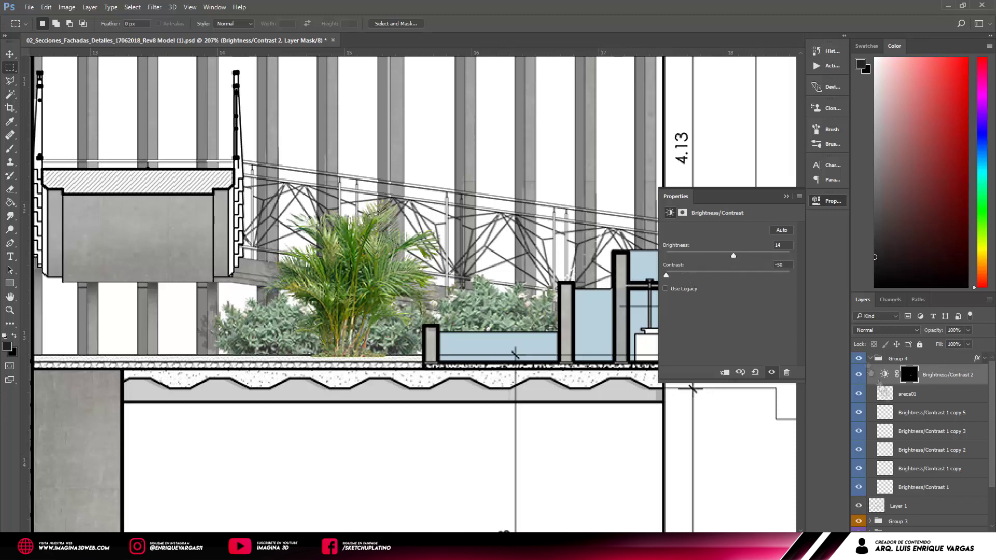
{"action": "left_click_drag", "start_coordinate": [728, 307], "coordinate": [737, 308]}
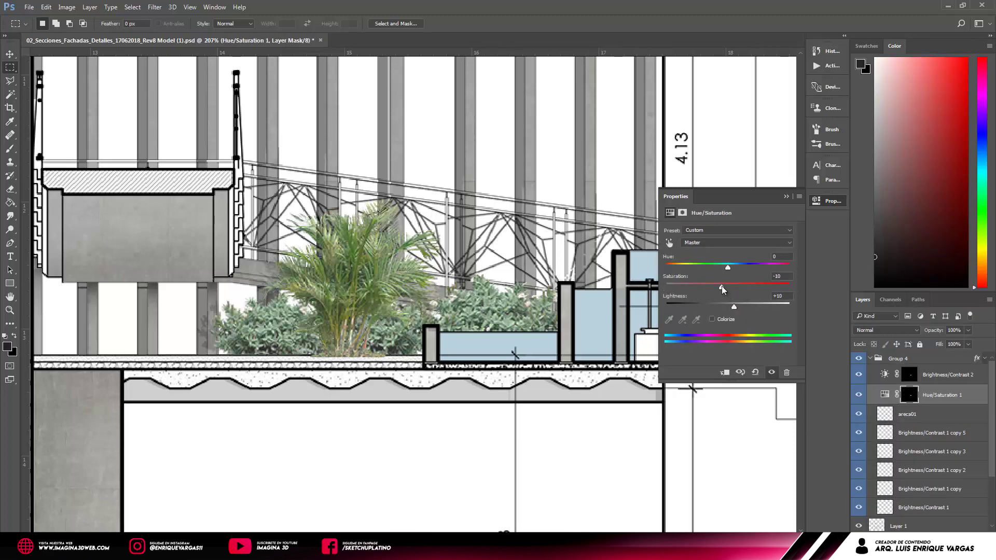
{"action": "left_click", "coordinate": [908, 413], "text": "shift"}
{"action": "left_click", "coordinate": [928, 374], "text": "shift"}
{"action": "right_click", "coordinate": [939, 375]}
{"action": "left_click", "coordinate": [874, 380]}
Move the palm into the fountain planter and bring its layer to the group's top.
{"action": "key", "text": "ctrl+t"}
{"action": "left_click_drag", "start_coordinate": [404, 337], "coordinate": [455, 339]}
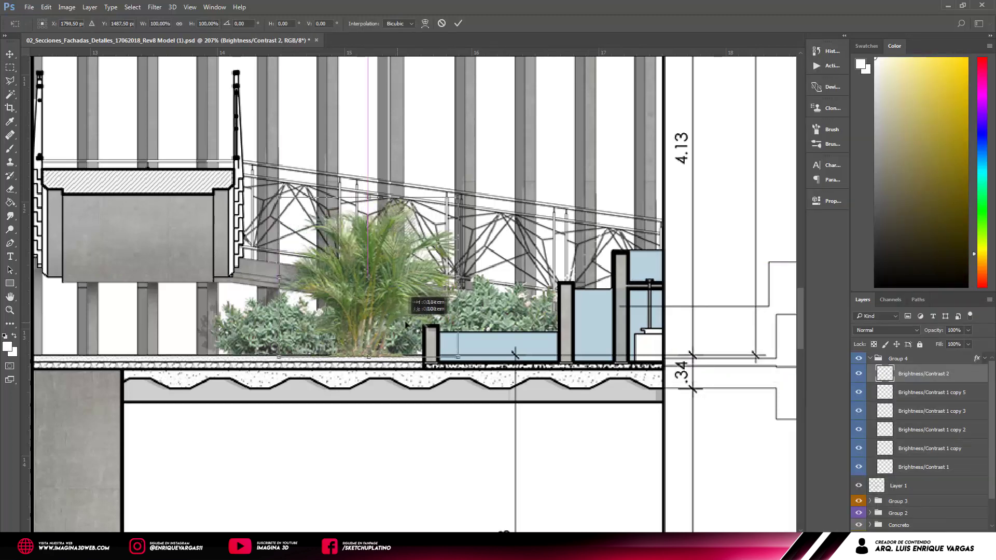
{"action": "scroll", "coordinate": [454, 338], "scroll_direction": "down", "scroll_amount": 3}
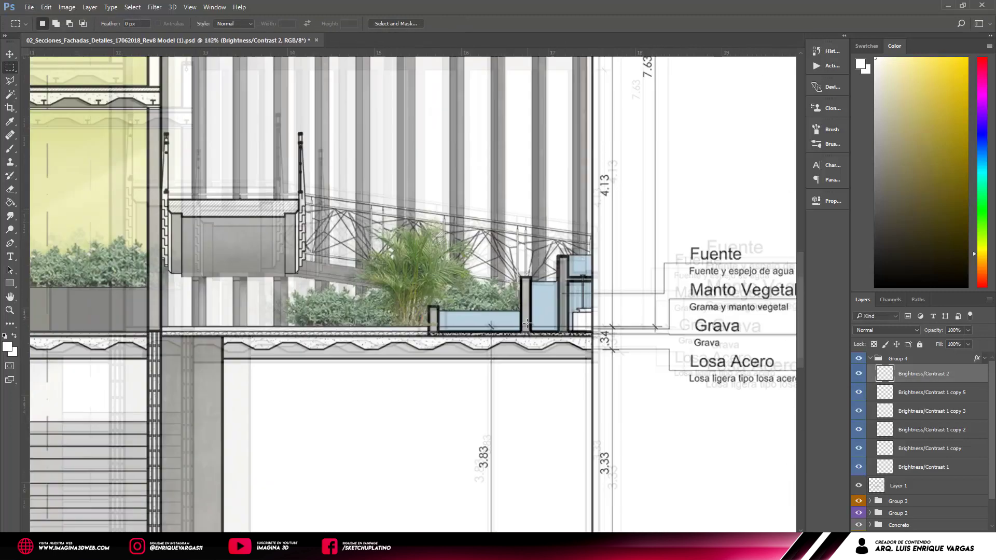
{"action": "mouse_move", "coordinate": [470, 278]}
{"action": "left_mouse_down"}
{"action": "mouse_move", "coordinate": [453, 276]}
{"action": "mouse_move", "coordinate": [517, 276]}
{"action": "left_mouse_up"}
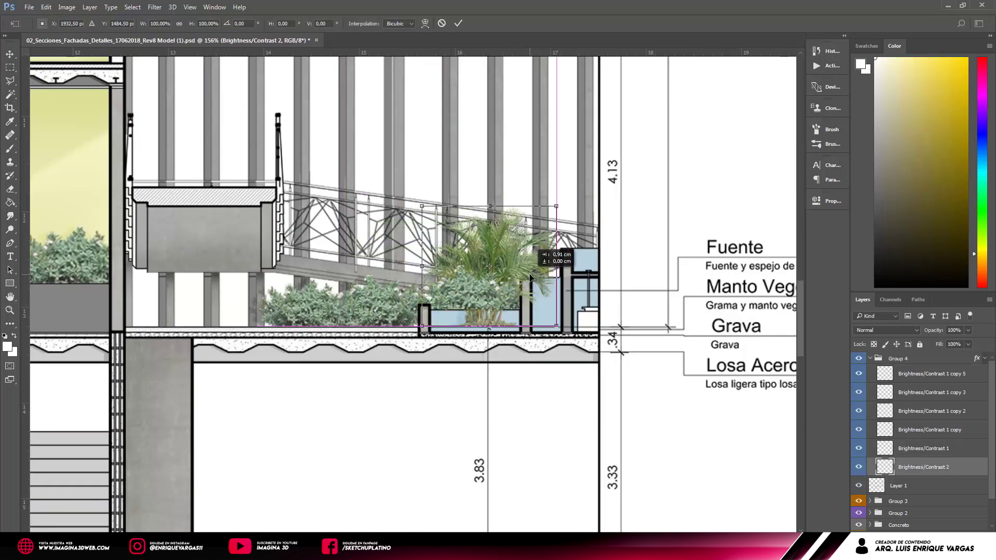
{"action": "key", "text": "Return"}
{"action": "key", "text": "ctrl+shift+bracketright"}
{"action": "scroll", "coordinate": [408, 290], "scroll_direction": "up", "scroll_amount": 2}
{"action": "key", "text": "m"}
Duplicate the palm and place a smaller copy to its left.
{"action": "key", "text": "ctrl+j"}
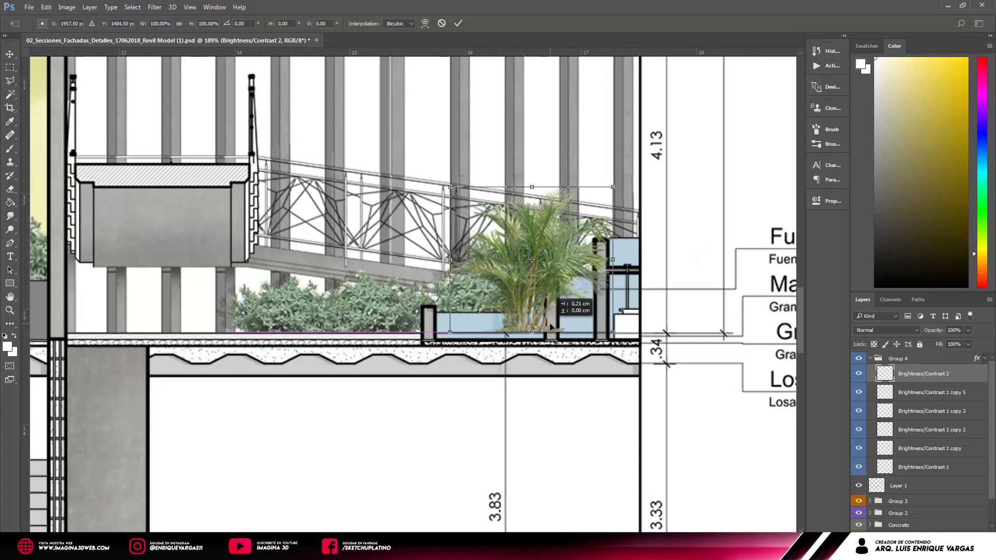
{"action": "right_click", "coordinate": [949, 374]}
{"action": "key", "text": "Escape"}
{"action": "key", "text": "ctrl+t"}
{"action": "left_click_drag", "start_coordinate": [518, 259], "coordinate": [408, 187]}
{"action": "key", "text": "Return"}
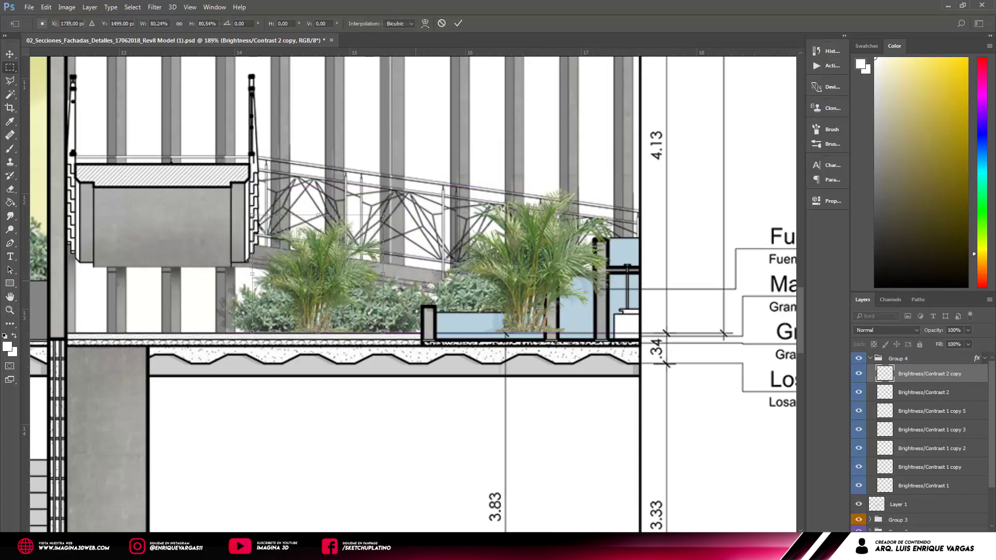
{"action": "scroll", "coordinate": [406, 332], "scroll_direction": "down", "scroll_amount": 3}
{"action": "scroll", "coordinate": [406, 332], "scroll_direction": "up", "scroll_amount": 3}
{"action": "scroll", "coordinate": [406, 332], "scroll_direction": "up", "scroll_amount": 1}
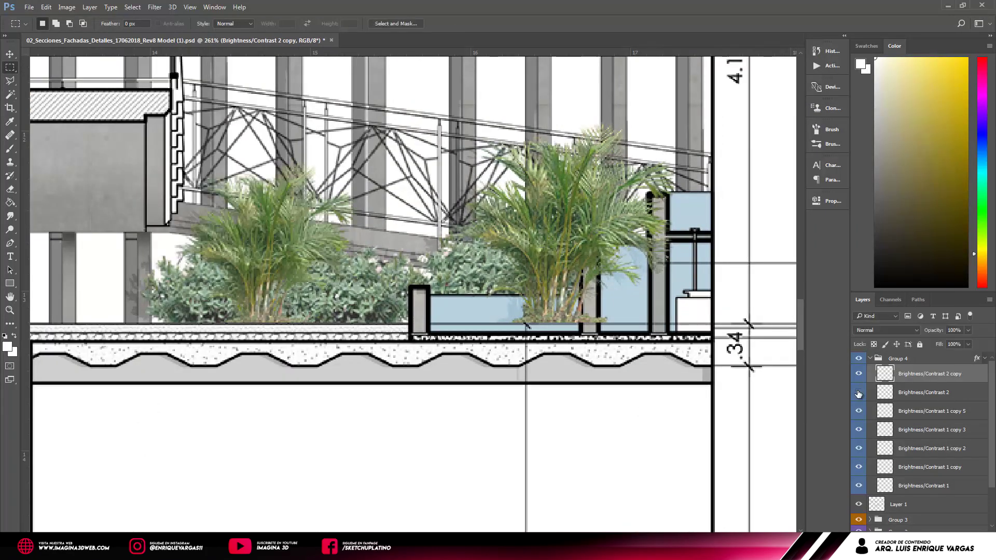
Lower the fill of the first palm layer.
{"action": "left_click", "coordinate": [923, 392]}
{"action": "scroll", "coordinate": [712, 283], "scroll_direction": "up", "scroll_amount": 5}
{"action": "left_click", "coordinate": [968, 344]}
{"action": "left_click_drag", "start_coordinate": [938, 354], "coordinate": [937, 357]}
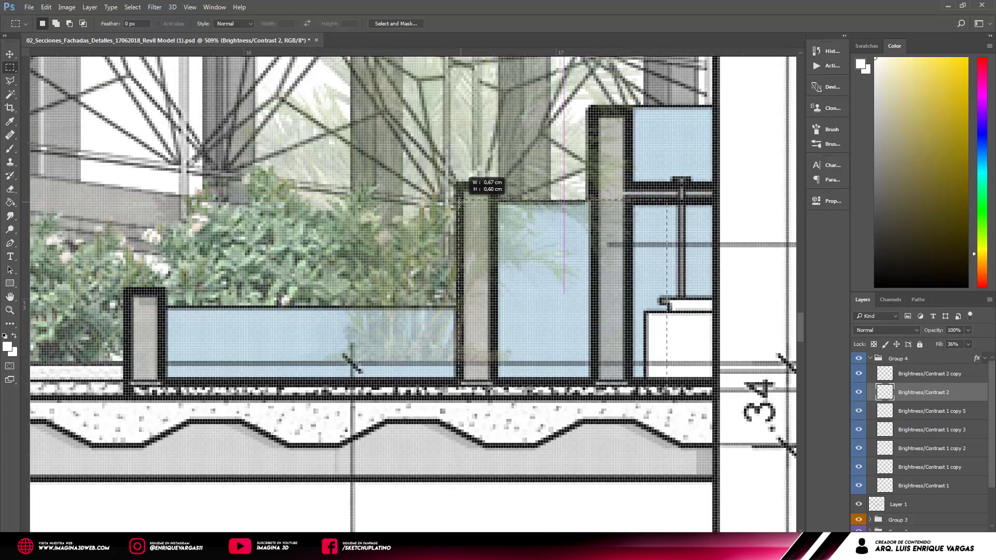
{"action": "left_click_drag", "start_coordinate": [459, 201], "coordinate": [459, 202]}
{"action": "scroll", "coordinate": [453, 185], "scroll_direction": "up", "scroll_amount": 2}
{"action": "scroll", "coordinate": [701, 274], "scroll_direction": "down", "scroll_amount": 4}
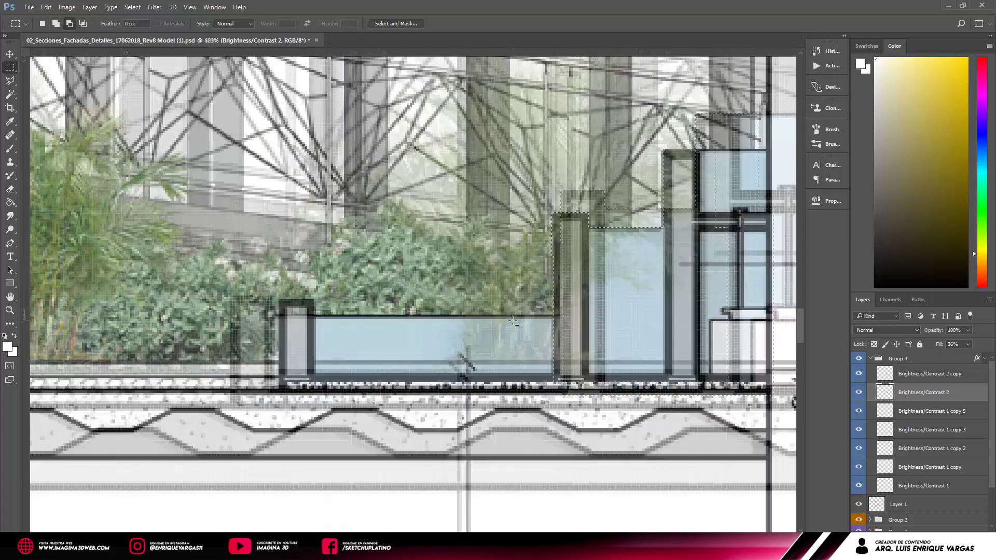
{"action": "left_click", "coordinate": [968, 344]}
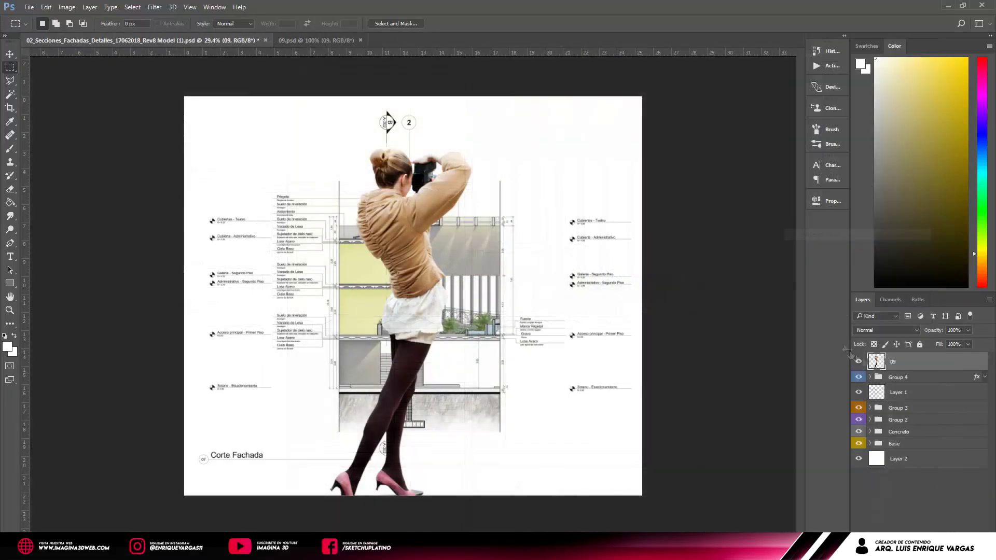
Move the woman cut-out into the planting group and shrink her onto the floor slab.
{"action": "left_click_drag", "start_coordinate": [892, 362], "coordinate": [897, 377]}
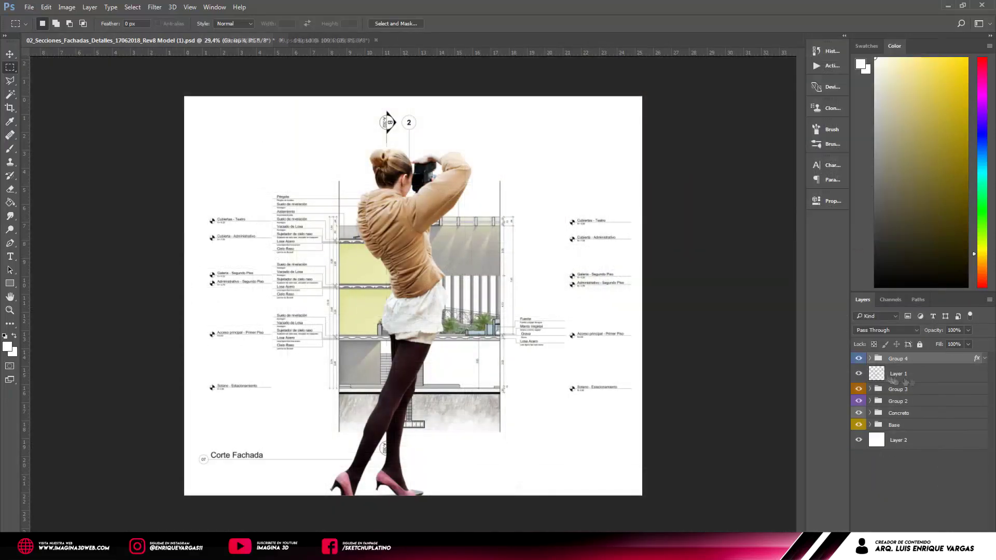
{"action": "key", "text": "ctrl+t"}
{"action": "left_click_drag", "start_coordinate": [332, 425], "coordinate": [404, 251]}
{"action": "scroll", "coordinate": [404, 251], "scroll_direction": "up", "scroll_amount": 5}
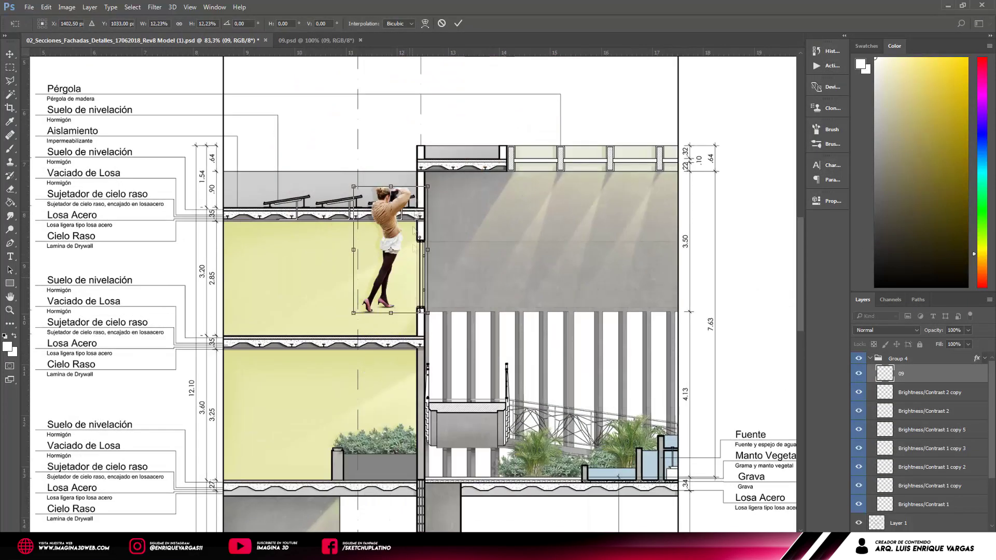
{"action": "scroll", "coordinate": [404, 251], "scroll_direction": "up", "scroll_amount": 4}
{"action": "left_click_drag", "start_coordinate": [407, 306], "coordinate": [423, 358]}
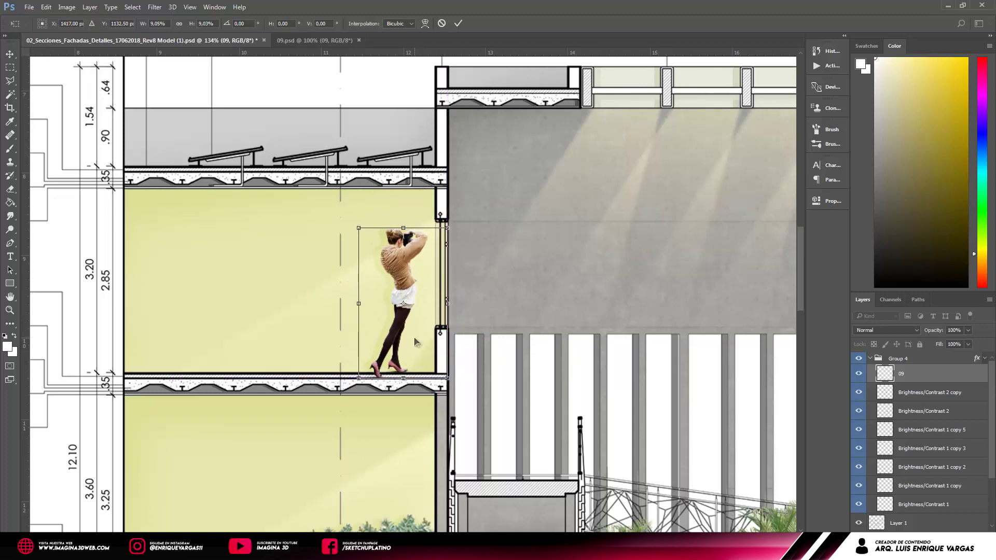
Skew and distort the woman so her base follows the floor, then commit.
{"action": "right_click", "coordinate": [415, 338]}
{"action": "left_click", "coordinate": [451, 383]}
{"action": "left_click_drag", "start_coordinate": [360, 384], "coordinate": [357, 372]}
{"action": "right_click", "coordinate": [427, 361]}
{"action": "left_click", "coordinate": [457, 421]}
{"action": "left_click_drag", "start_coordinate": [447, 374], "coordinate": [448, 384]}
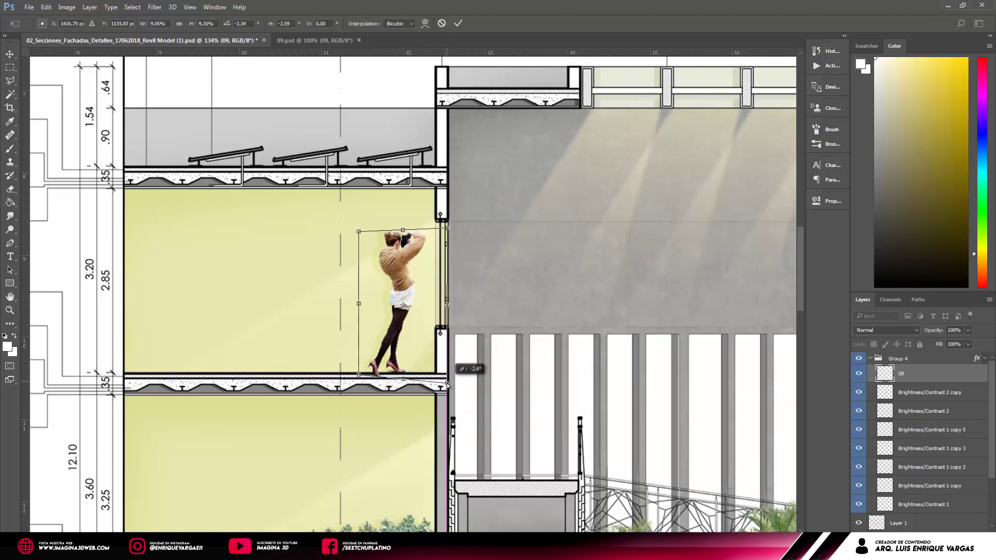
{"action": "scroll", "coordinate": [445, 388], "scroll_direction": "down", "scroll_amount": 4}
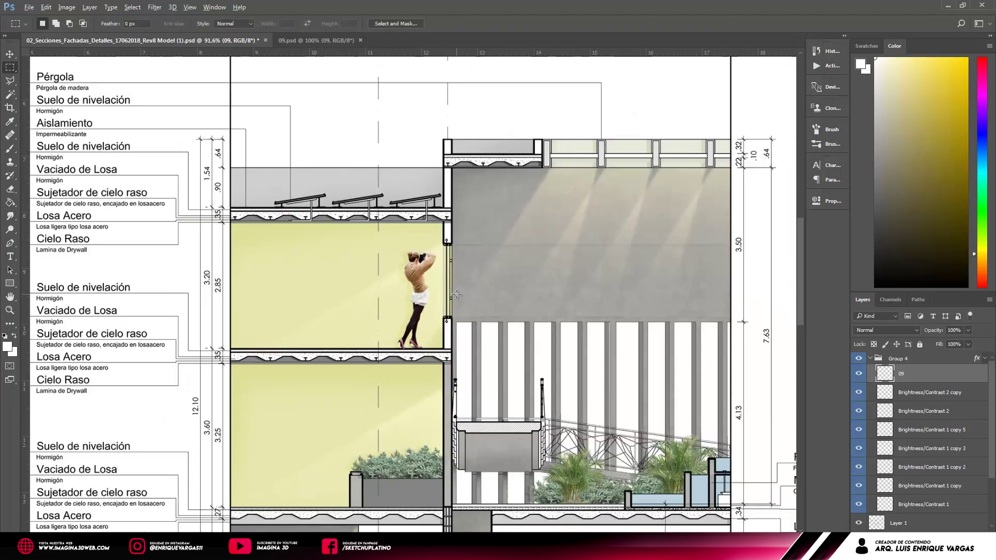
{"action": "key", "text": "Return"}
Add Brightness/Contrast and Hue/Saturation adjustment layers above the figure.
{"action": "key", "text": "ctrl+t"}
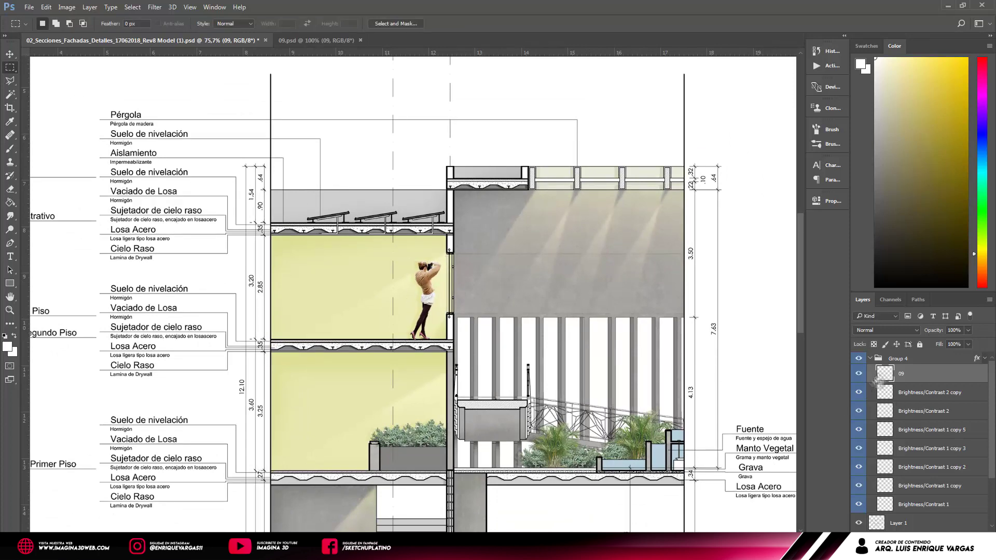
{"action": "left_click", "coordinate": [920, 540]}
{"action": "left_click", "coordinate": [923, 353]}
{"action": "left_click", "coordinate": [920, 540]}
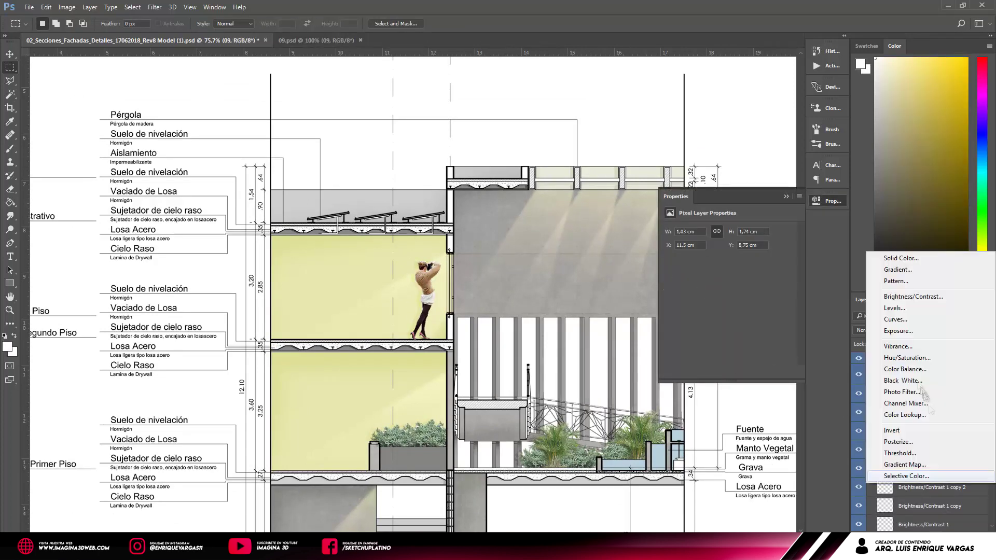
{"action": "left_click", "coordinate": [898, 368]}
{"action": "left_click", "coordinate": [928, 414]}
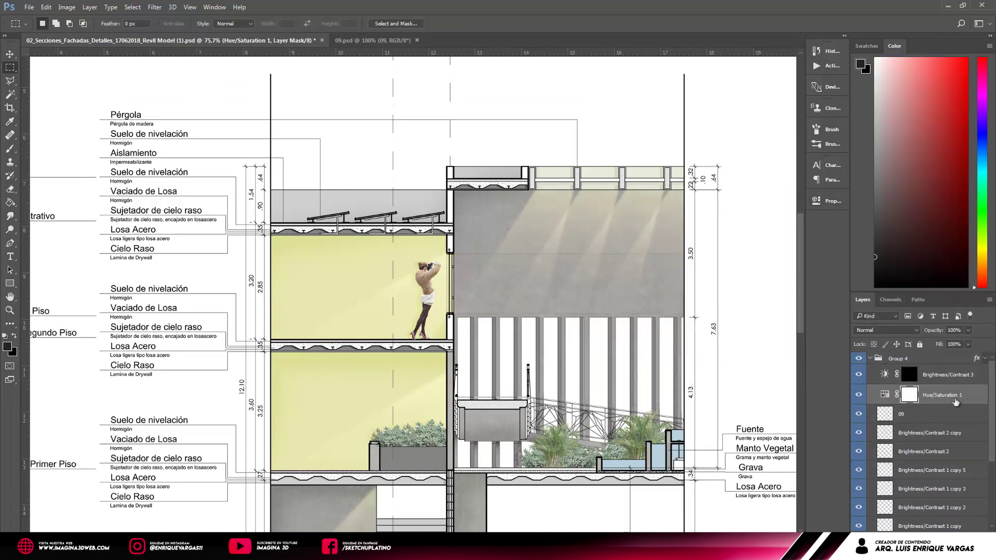
{"action": "right_click", "coordinate": [928, 414]}
{"action": "key", "text": "Escape"}
Move Group 3 to the top of the stack and try a Drop Shadow layer style.
{"action": "left_click", "coordinate": [870, 358]}
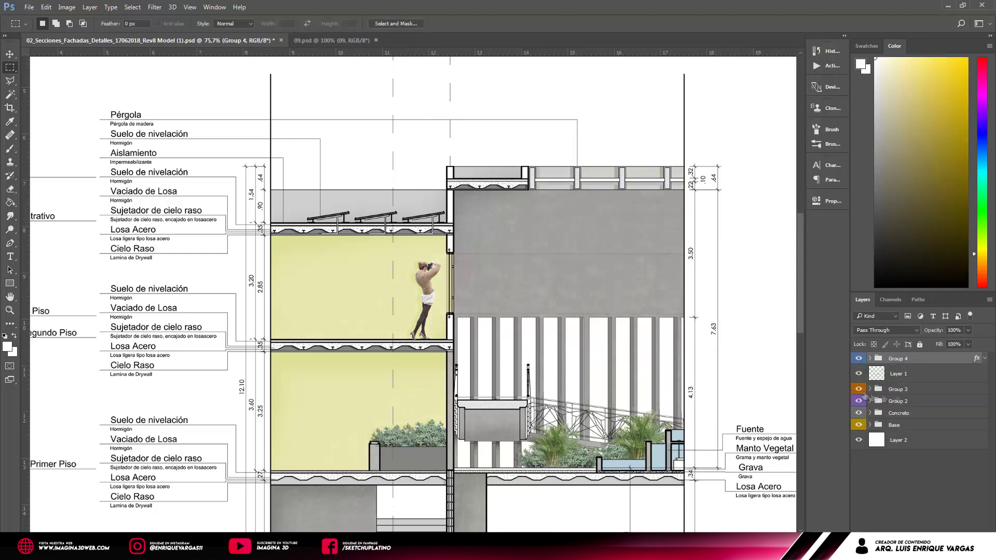
{"action": "left_click_drag", "start_coordinate": [897, 389], "coordinate": [926, 357]}
{"action": "left_click", "coordinate": [870, 358]}
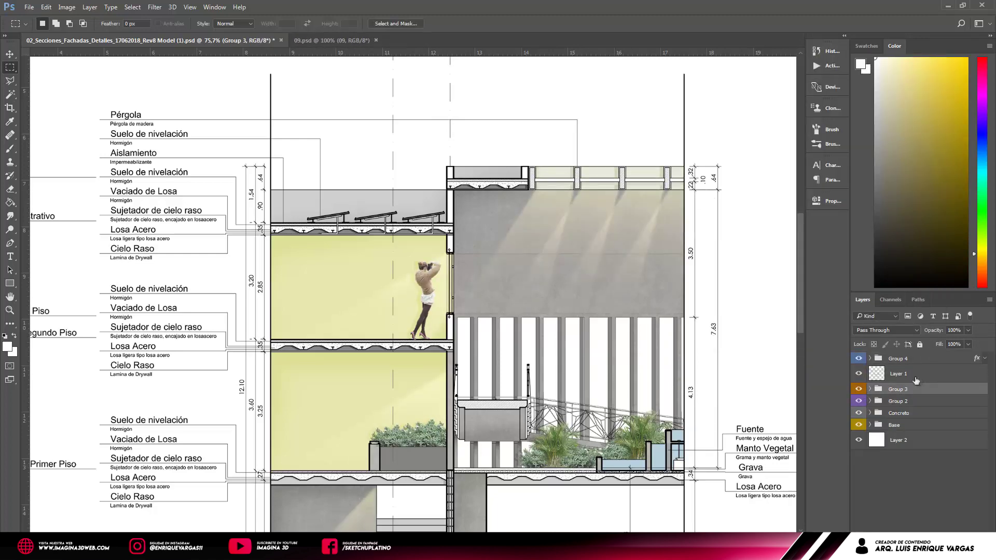
{"action": "scroll", "coordinate": [467, 290], "scroll_direction": "up", "scroll_amount": 2}
{"action": "double_click", "coordinate": [965, 394]}
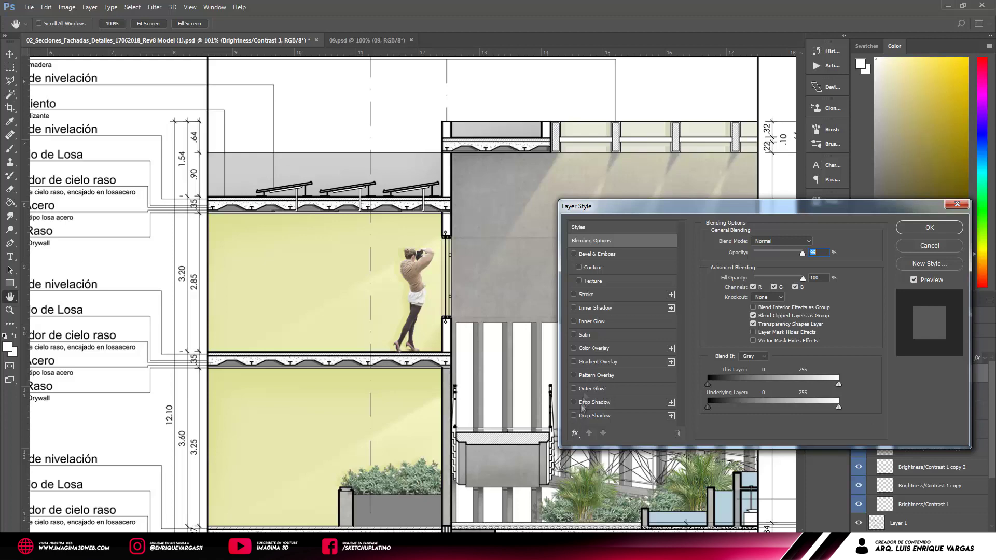
{"action": "left_click", "coordinate": [580, 321]}
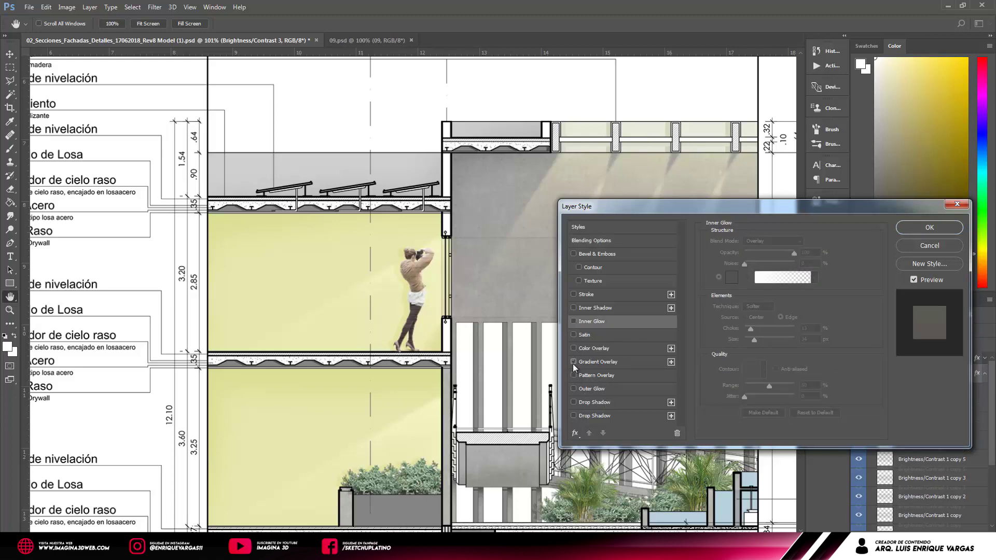
{"action": "left_click", "coordinate": [574, 402]}
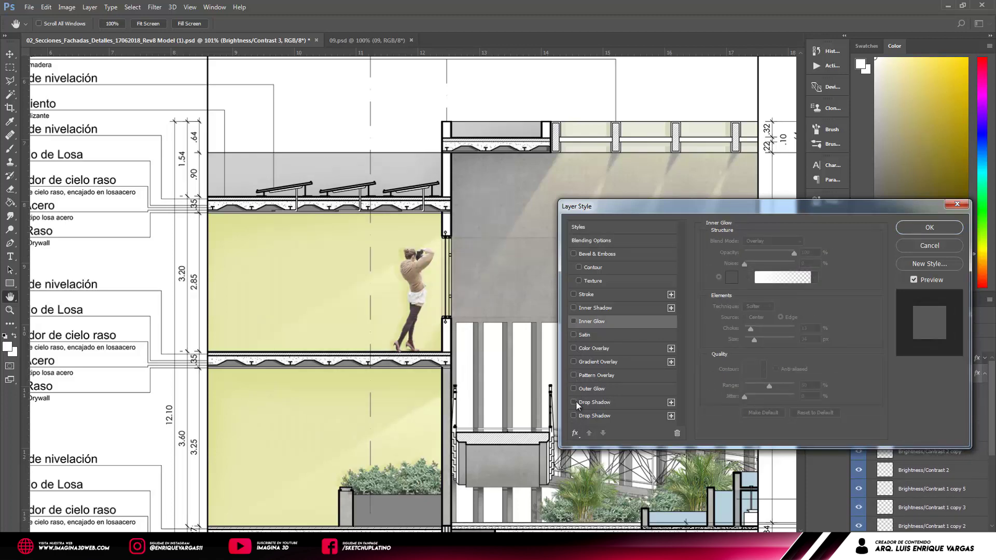
{"action": "scroll", "coordinate": [607, 314], "scroll_direction": "down", "scroll_amount": 1}
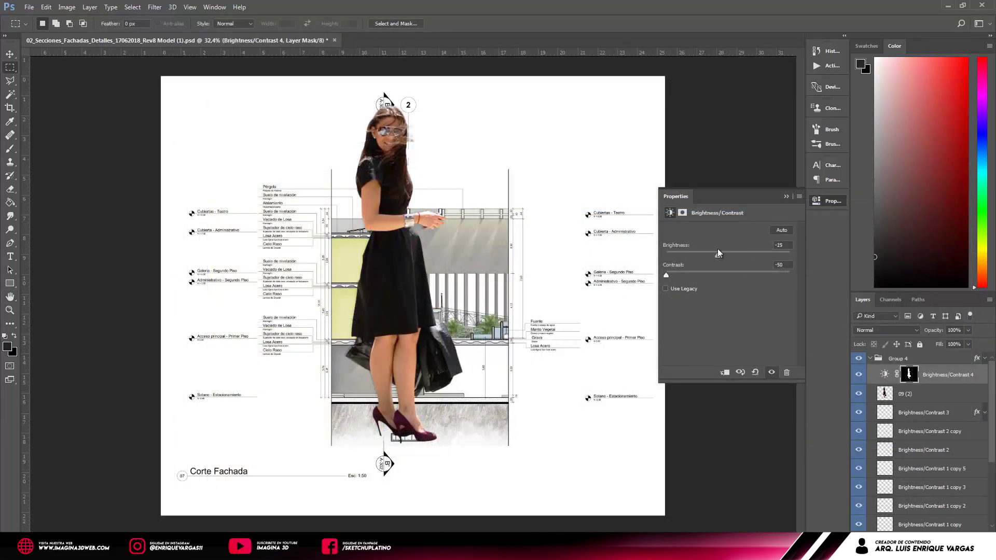
Desaturate and lighten the woman (Saturation -41, Lightness +19) and merge it down.
{"action": "left_click", "coordinate": [920, 539]}
{"action": "left_click", "coordinate": [889, 420]}
{"action": "mouse_move", "coordinate": [728, 287]}
{"action": "left_mouse_down"}
{"action": "mouse_move", "coordinate": [702, 287]}
{"action": "mouse_move", "coordinate": [740, 306]}
{"action": "left_mouse_up"}
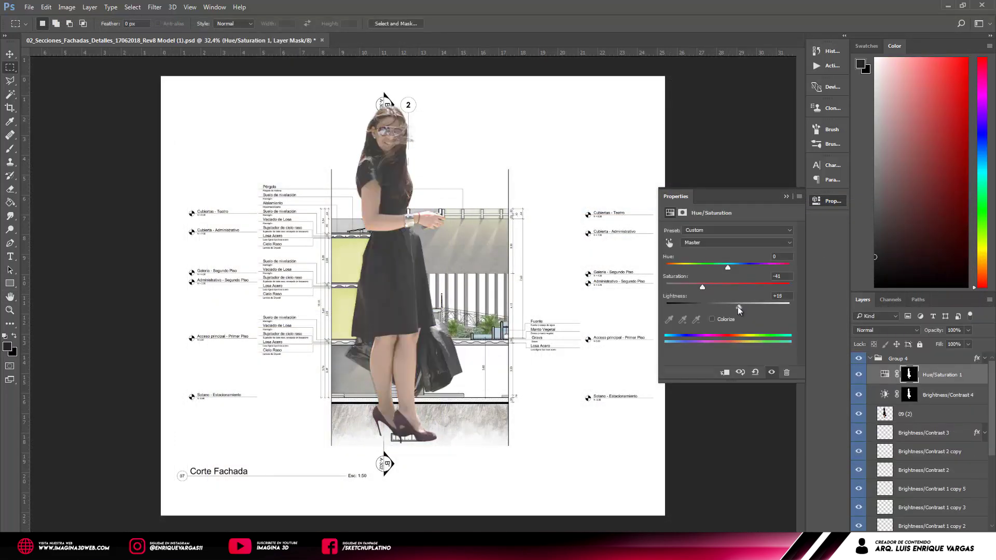
{"action": "left_click", "coordinate": [787, 196]}
{"action": "right_click", "coordinate": [933, 374]}
{"action": "left_click", "coordinate": [830, 415]}
Scale the woman down to fit the floor height.
{"action": "key", "text": "ctrl+t"}
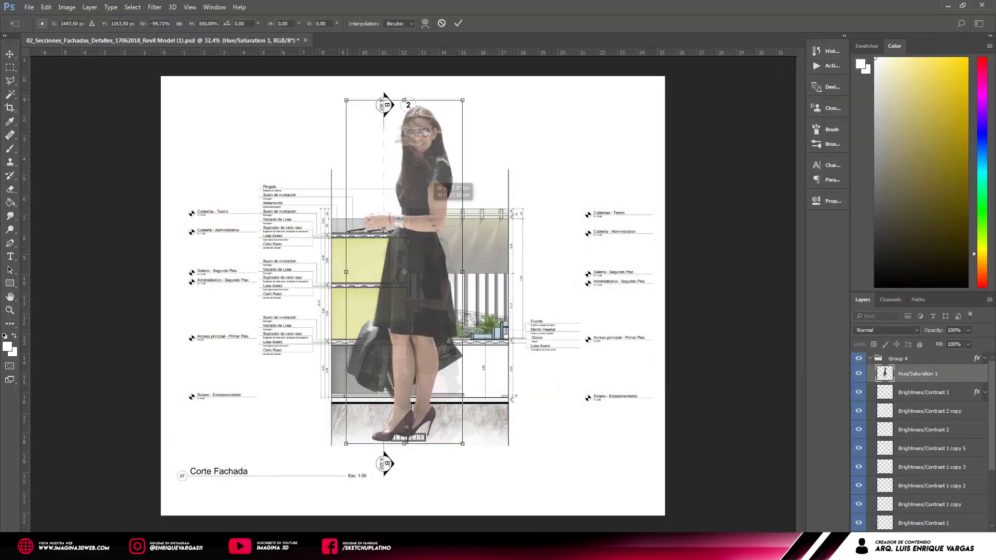
{"action": "mouse_move", "coordinate": [519, 451]}
{"action": "left_mouse_down"}
{"action": "mouse_move", "coordinate": [460, 432]}
{"action": "mouse_move", "coordinate": [408, 276]}
{"action": "left_mouse_up"}
{"action": "scroll", "coordinate": [408, 276], "scroll_direction": "up", "scroll_amount": 3}
{"action": "left_click_drag", "start_coordinate": [423, 150], "coordinate": [400, 222]}
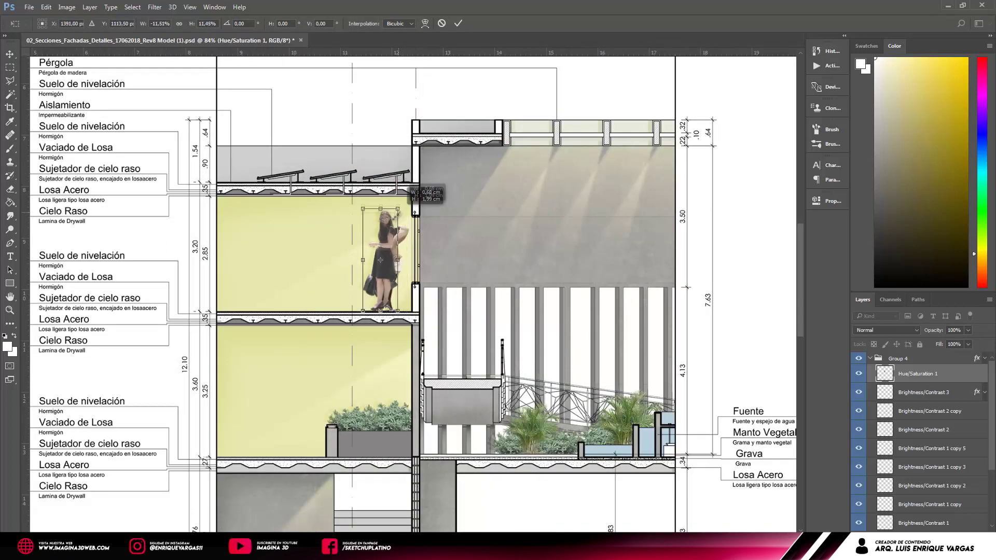
{"action": "key", "text": "Return"}
Move her layer lower in the stack and reposition her onto the ramp.
{"action": "left_click_drag", "start_coordinate": [918, 373], "coordinate": [945, 480]}
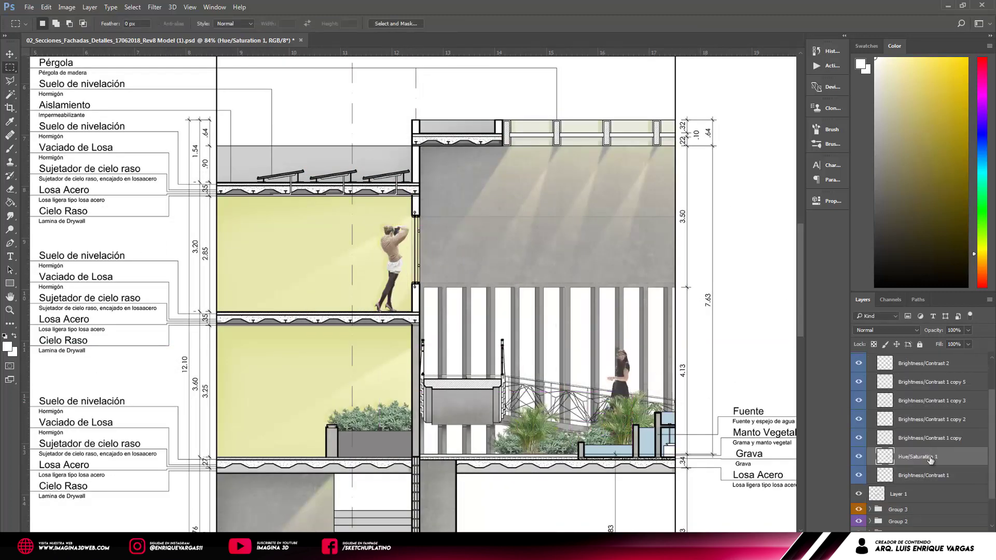
{"action": "key", "text": "ctrl+t"}
{"action": "scroll", "coordinate": [773, 401], "scroll_direction": "up", "scroll_amount": 2}
{"action": "mouse_move", "coordinate": [539, 378]}
{"action": "left_mouse_down"}
{"action": "mouse_move", "coordinate": [472, 363]}
{"action": "mouse_move", "coordinate": [505, 386]}
{"action": "left_mouse_up"}
{"action": "key", "text": "Return"}
Reorder a layer and move the two-men cut-out onto the upper floor.
{"action": "key", "text": "m"}
{"action": "scroll", "coordinate": [505, 387], "scroll_direction": "down", "scroll_amount": 2}
{"action": "left_click_drag", "start_coordinate": [929, 438], "coordinate": [933, 455]}
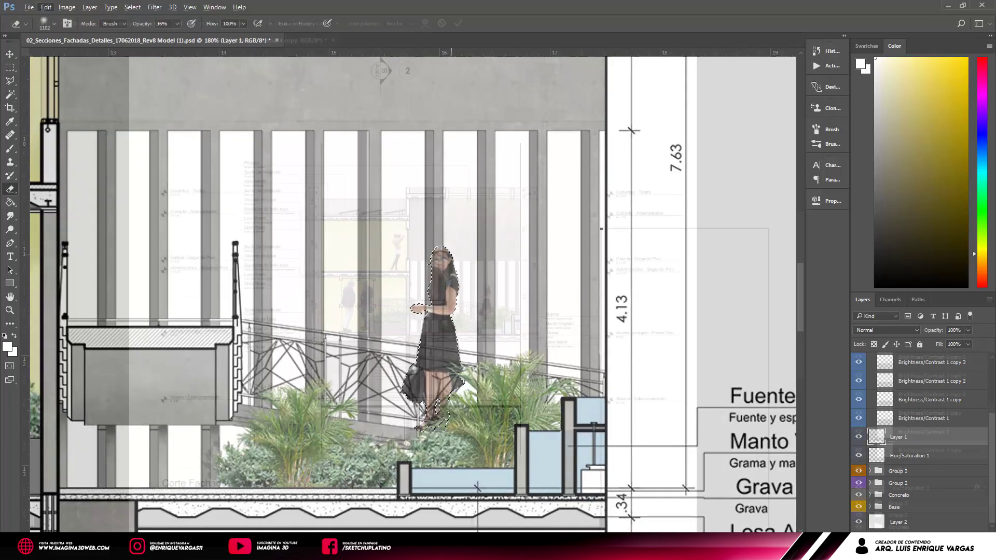
{"action": "left_click_drag", "start_coordinate": [344, 342], "coordinate": [405, 218]}
Move and scale the two men to the lower floor with a slight perspective slant.
{"action": "left_click_drag", "start_coordinate": [441, 155], "coordinate": [436, 165]}
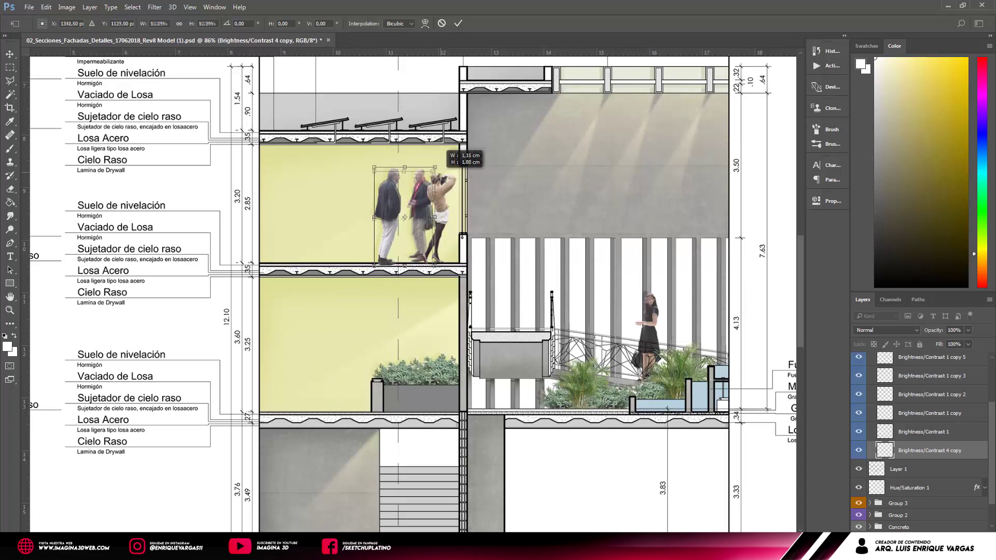
{"action": "mouse_move", "coordinate": [405, 217]}
{"action": "left_mouse_down"}
{"action": "mouse_move", "coordinate": [332, 332]}
{"action": "mouse_move", "coordinate": [327, 383]}
{"action": "left_mouse_up"}
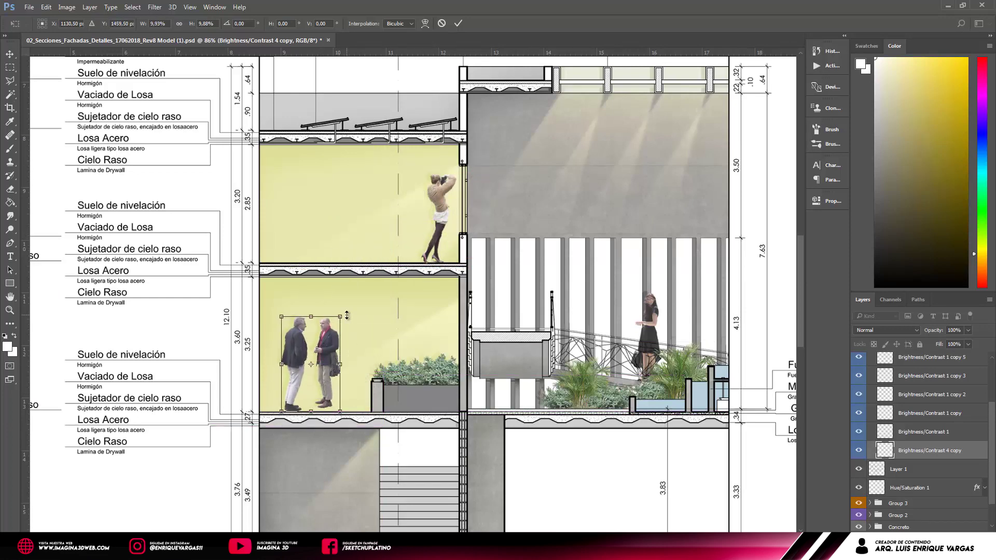
{"action": "left_click_drag", "start_coordinate": [342, 314], "coordinate": [346, 310]}
{"action": "right_click", "coordinate": [320, 220]}
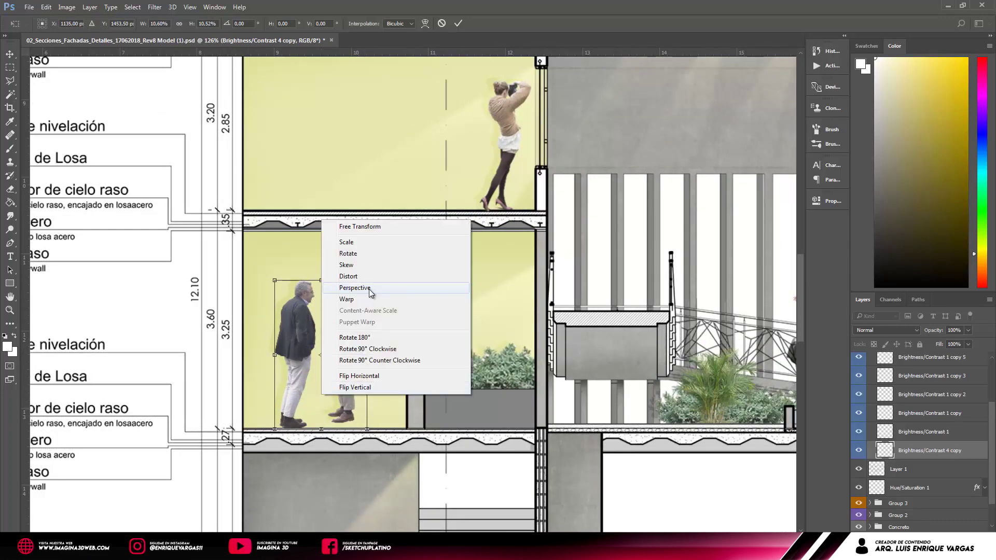
{"action": "left_click", "coordinate": [369, 288]}
{"action": "left_click_drag", "start_coordinate": [367, 430], "coordinate": [369, 437]}
{"action": "scroll", "coordinate": [369, 437], "scroll_direction": "up", "scroll_amount": 1}
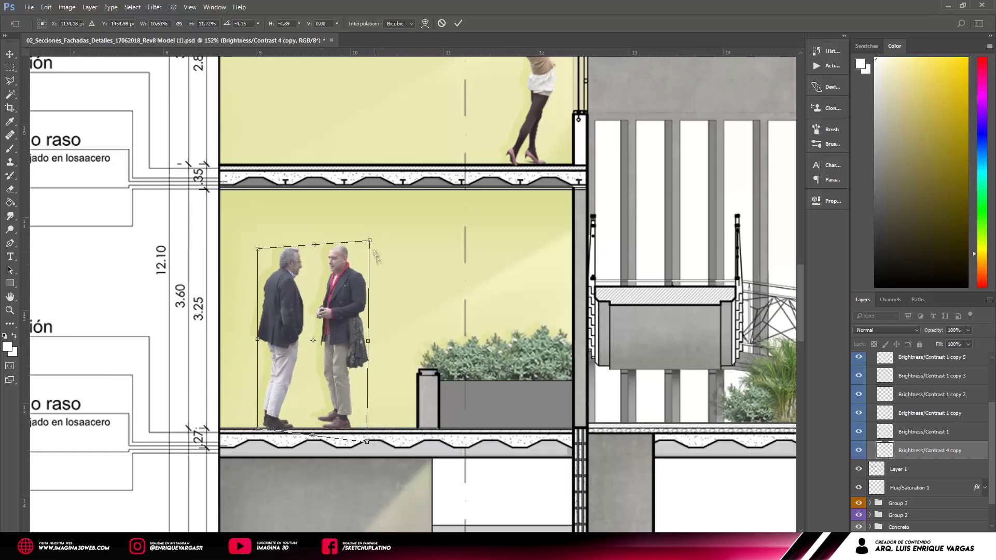
{"action": "key", "text": "Return"}
Zoom out to the whole sheet and move the car layer lower in the stack.
{"action": "key", "text": "ctrl+0"}
{"action": "left_click_drag", "start_coordinate": [913, 418], "coordinate": [921, 482]}
{"action": "right_click", "coordinate": [921, 482]}
{"action": "scroll", "coordinate": [459, 389], "scroll_direction": "up", "scroll_amount": 2}
{"action": "scroll", "coordinate": [459, 389], "scroll_direction": "up", "scroll_amount": 2}
Shrink the car to sit on the basement parking floor.
{"action": "key", "text": "ctrl+t"}
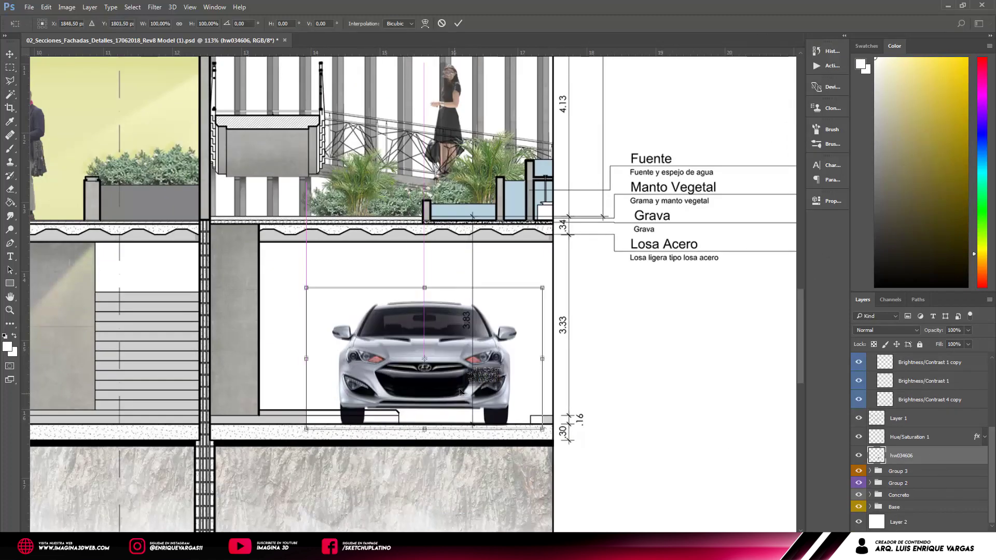
{"action": "left_click_drag", "start_coordinate": [461, 392], "coordinate": [473, 392]}
{"action": "left_click_drag", "start_coordinate": [319, 287], "coordinate": [379, 322]}
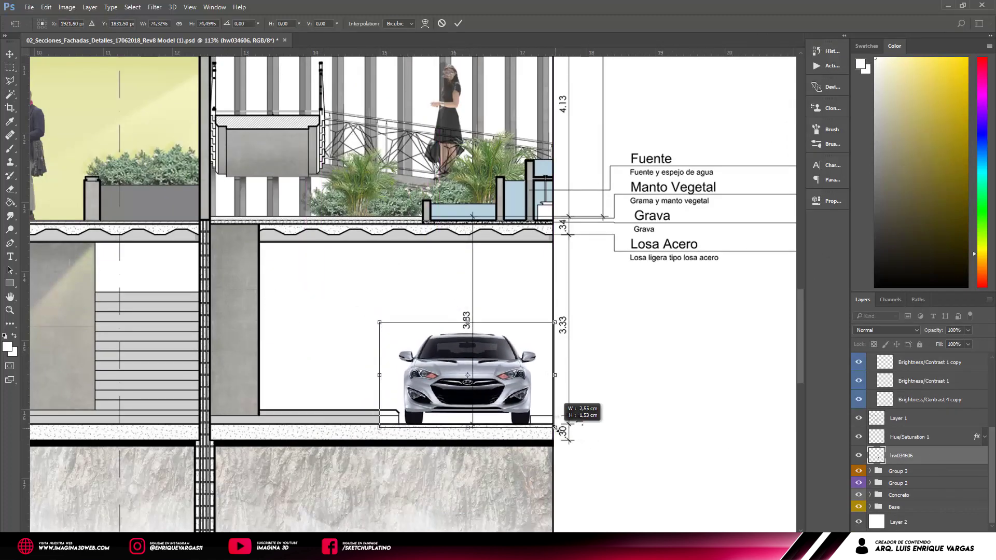
{"action": "left_click_drag", "start_coordinate": [555, 322], "coordinate": [522, 339]}
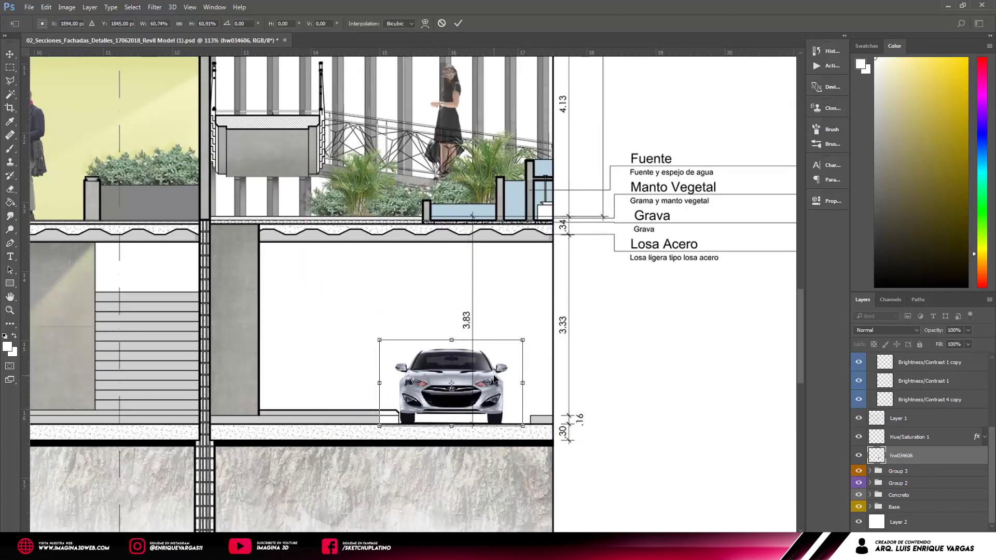
{"action": "key", "text": "Return"}
Make a small rectangular selection to the left of the car.
{"action": "scroll", "coordinate": [244, 396], "scroll_direction": "up", "scroll_amount": 2, "text": "alt"}
{"action": "key", "text": "m"}
{"action": "left_click_drag", "start_coordinate": [394, 394], "coordinate": [438, 439]}
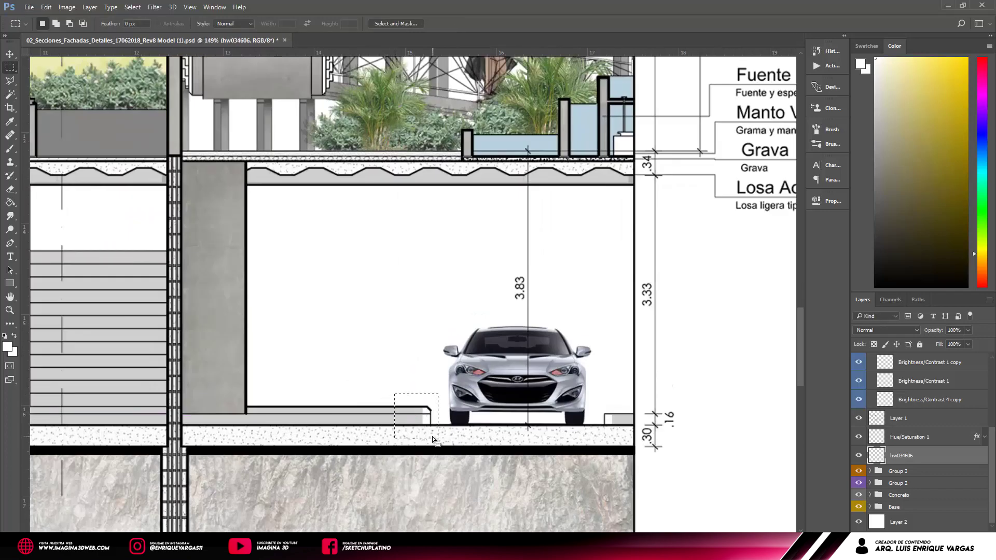
{"action": "scroll", "coordinate": [596, 403], "scroll_direction": "down", "scroll_amount": 5, "text": "alt"}
{"action": "scroll", "coordinate": [581, 383], "scroll_direction": "up", "scroll_amount": 3, "text": "alt"}
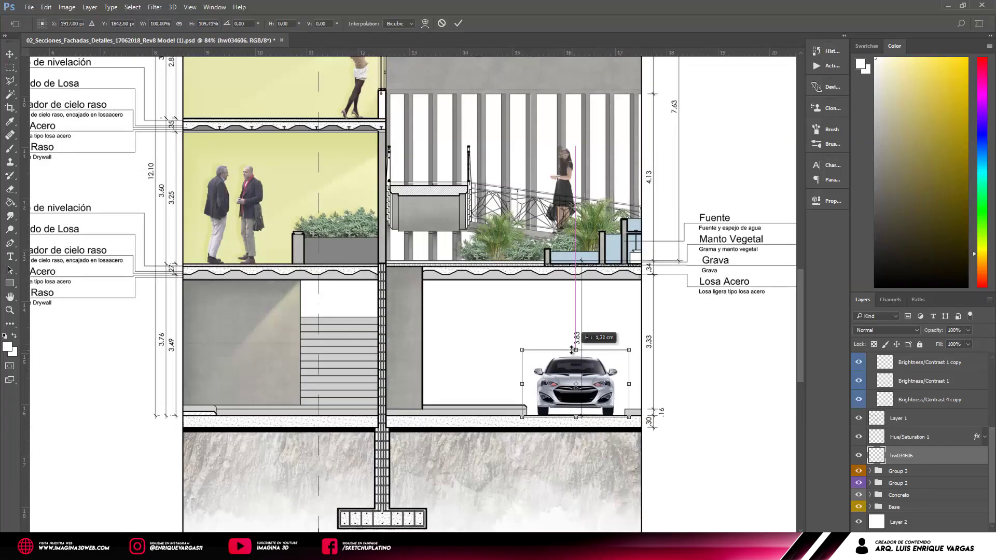
Add Brightness/Contrast and Hue/Saturation (Lightness +32) adjustments to brighten the car.
{"action": "left_click", "coordinate": [929, 539]}
{"action": "left_click", "coordinate": [913, 358]}
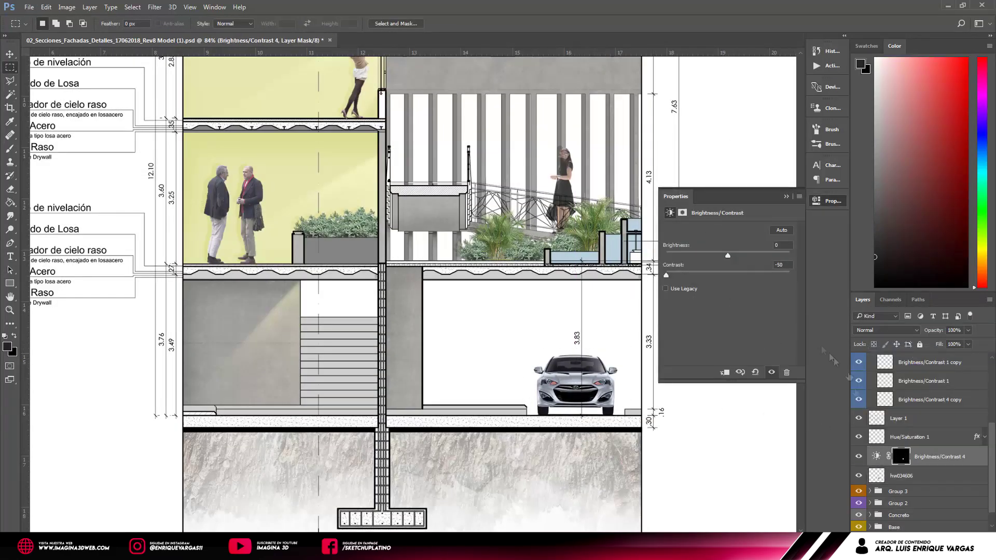
{"action": "left_click", "coordinate": [928, 540]}
{"action": "left_click", "coordinate": [830, 104]}
{"action": "left_click", "coordinate": [916, 496]}
{"action": "left_click", "coordinate": [928, 539]}
{"action": "left_click", "coordinate": [933, 413]}
{"action": "left_click_drag", "start_coordinate": [728, 303], "coordinate": [747, 306]}
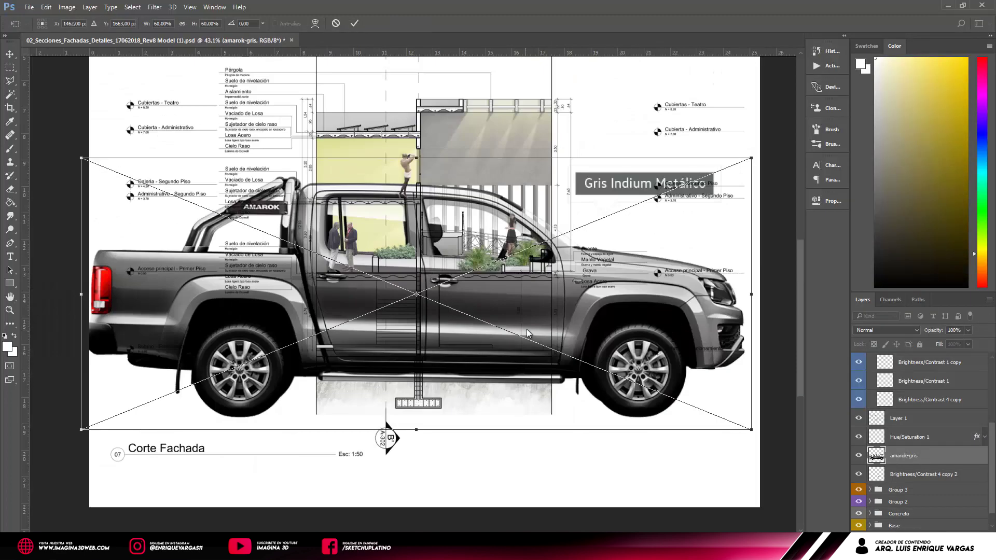
Move the pickup into the basement bay and scale it down slightly.
{"action": "left_click_drag", "start_coordinate": [263, 371], "coordinate": [488, 306]}
{"action": "scroll", "coordinate": [488, 305], "scroll_direction": "up", "scroll_amount": 5}
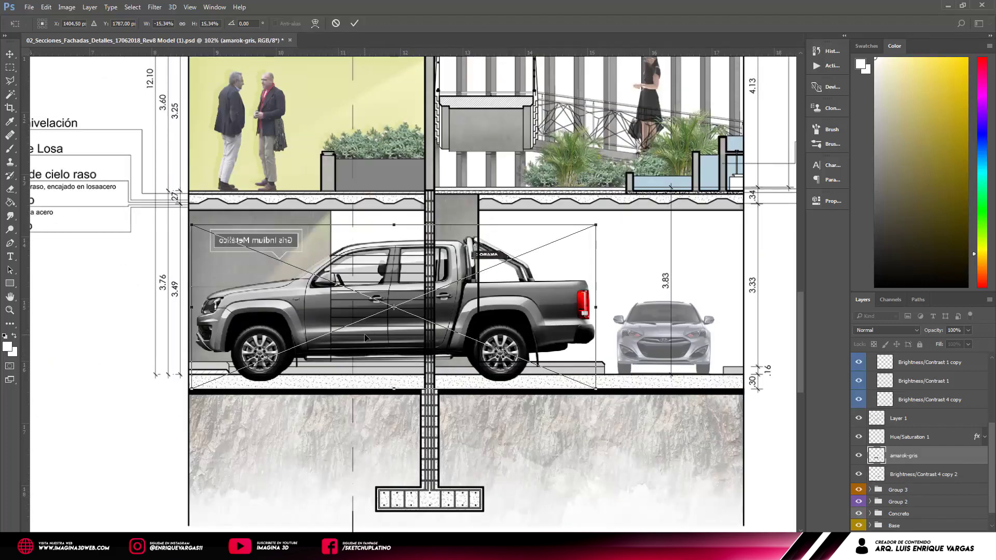
{"action": "left_click_drag", "start_coordinate": [387, 311], "coordinate": [380, 323]}
{"action": "left_click_drag", "start_coordinate": [608, 216], "coordinate": [490, 265]}
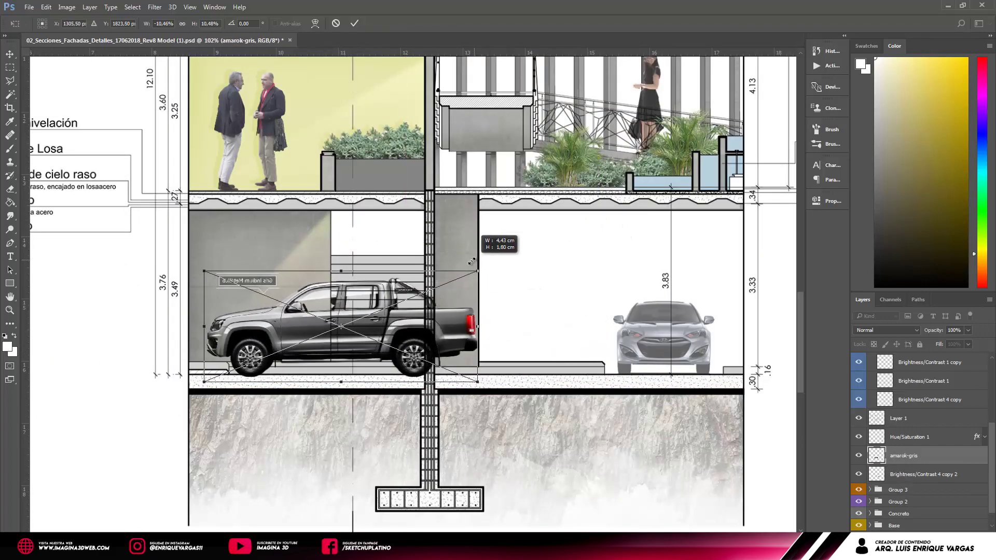
{"action": "key", "text": "Up"}
{"action": "key", "text": "Up"}
{"action": "key", "text": "Up"}
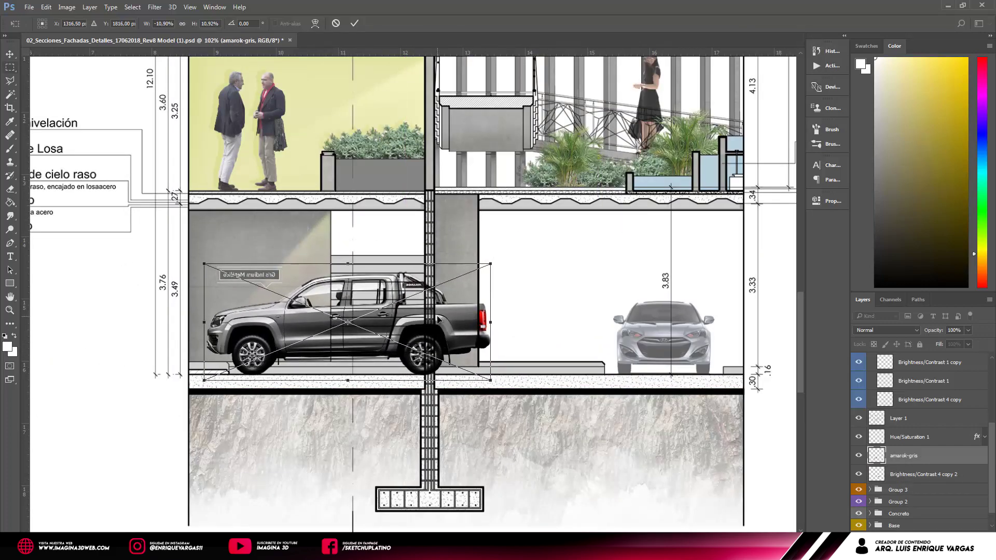
{"action": "key", "text": "Return"}
Rasterize the truck layer and delete its colour label.
{"action": "scroll", "coordinate": [207, 296], "scroll_direction": "up", "scroll_amount": 3}
{"action": "key", "text": "m"}
{"action": "left_click_drag", "start_coordinate": [206, 235], "coordinate": [337, 290]}
{"action": "key", "text": "Delete"}
{"action": "right_click", "coordinate": [939, 456]}
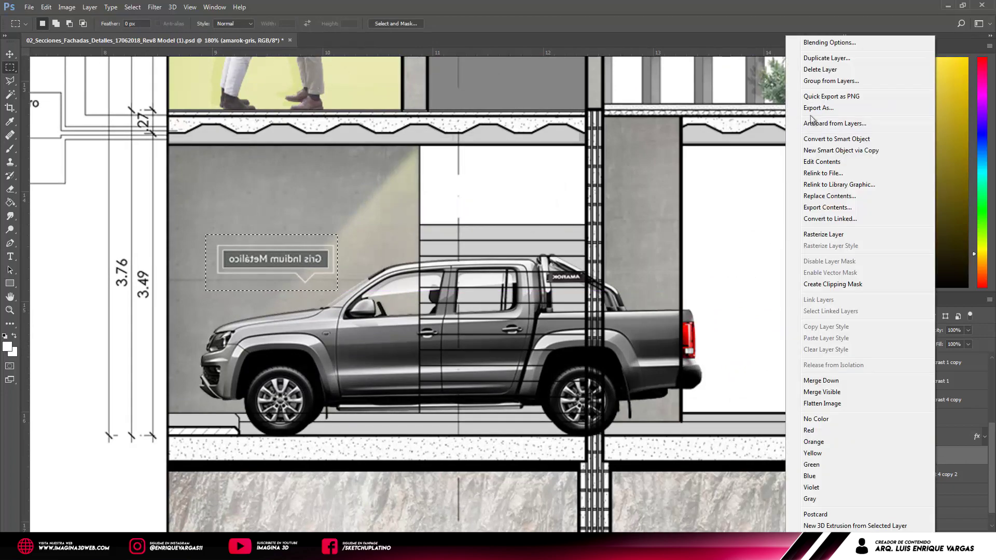
{"action": "left_click", "coordinate": [823, 233]}
{"action": "key", "text": "Delete"}
{"action": "scroll", "coordinate": [518, 259], "scroll_direction": "down", "scroll_amount": 2}
{"action": "scroll", "coordinate": [519, 260], "scroll_direction": "up", "scroll_amount": 2}
Erase the drawing lines over the truck on Layer 1, undoing a wrong erase.
{"action": "left_click_drag", "start_coordinate": [699, 447], "coordinate": [535, 181]}
{"action": "scroll", "coordinate": [519, 259], "scroll_direction": "down", "scroll_amount": 2}
{"action": "scroll", "coordinate": [519, 260], "scroll_direction": "up", "scroll_amount": 3}
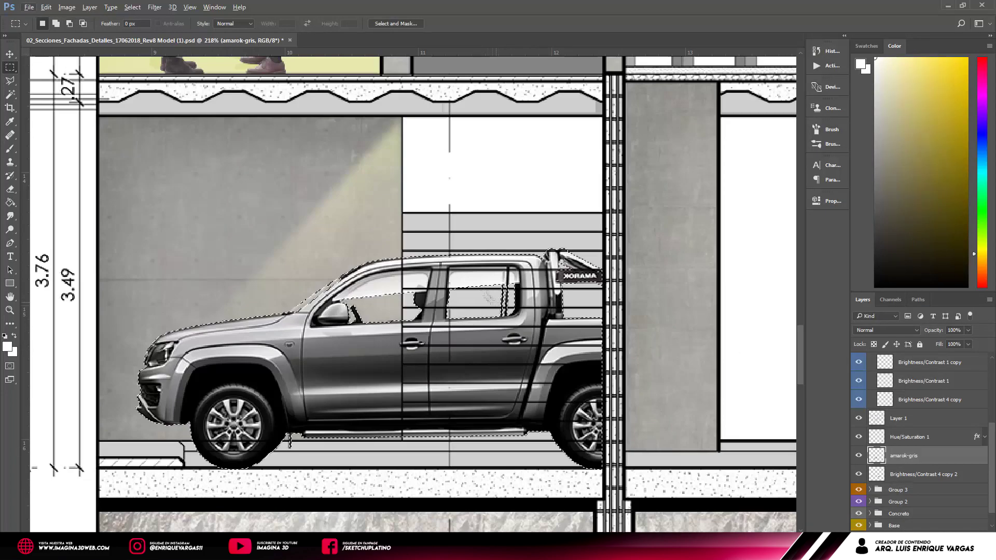
{"action": "key", "text": "e"}
{"action": "key", "text": "ctrl+z"}
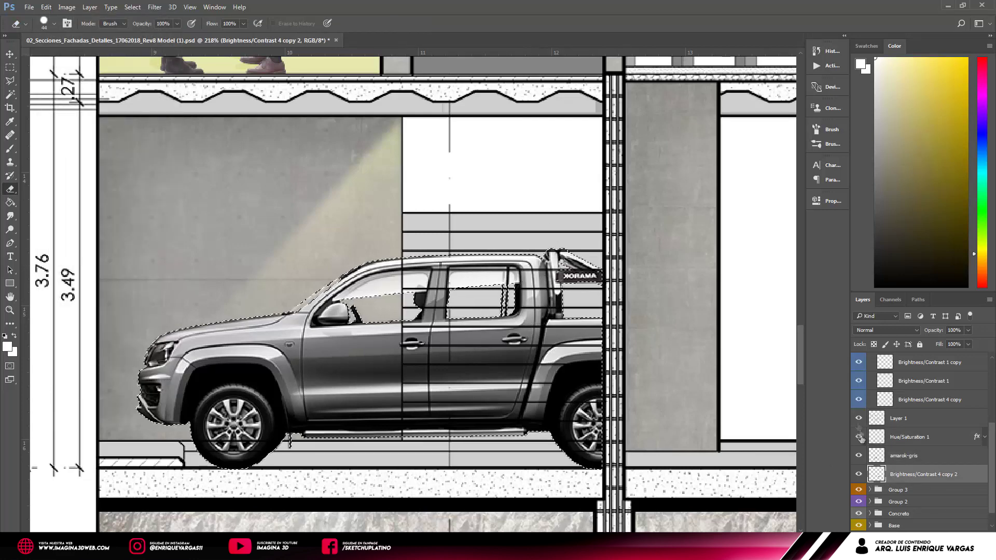
{"action": "left_click", "coordinate": [898, 418]}
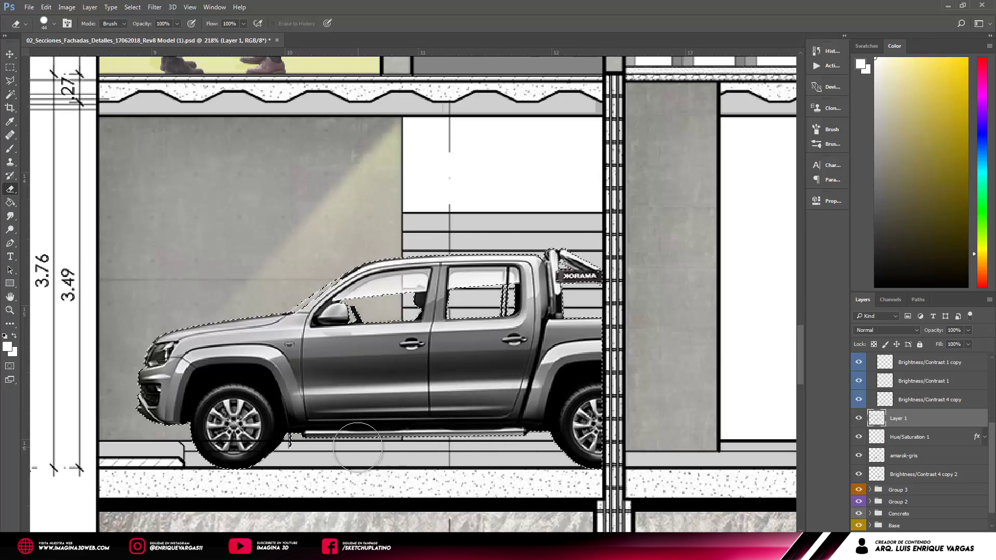
{"action": "scroll", "coordinate": [426, 366], "scroll_direction": "down", "scroll_amount": 5}
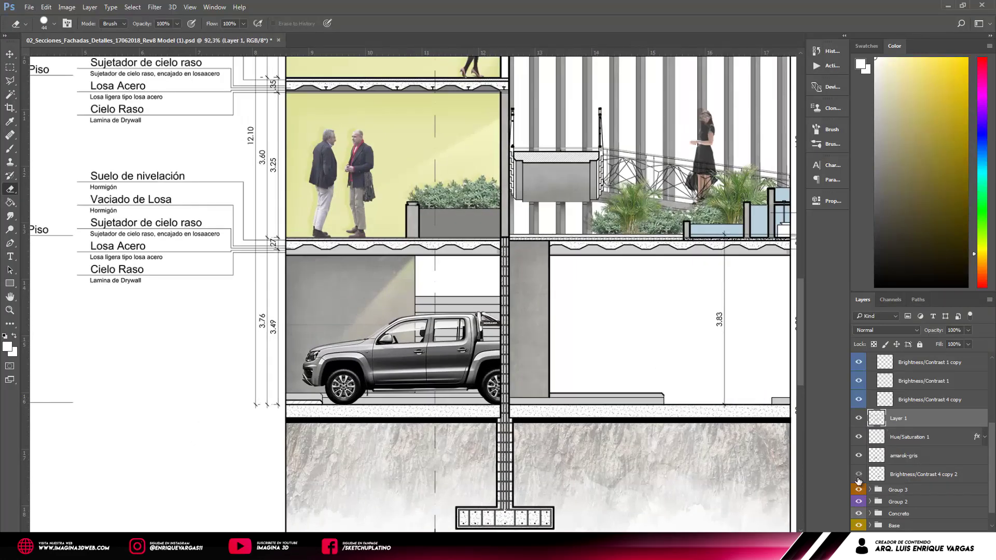
Give the amarok-gris layer a Soft Light drop shadow at 47% and add a masked Hue/Saturation layer.
{"action": "double_click", "coordinate": [934, 455]}
{"action": "left_click", "coordinate": [639, 416]}
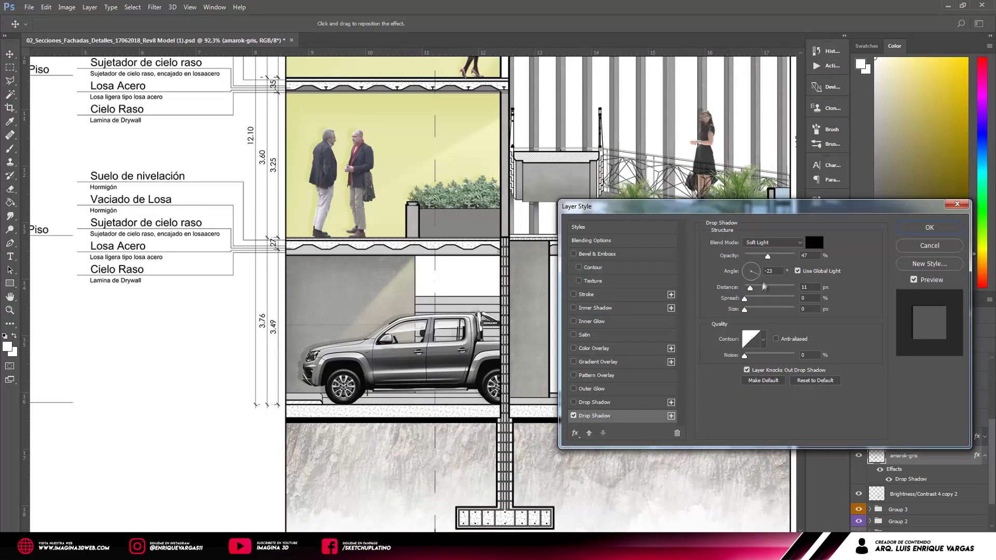
{"action": "left_click", "coordinate": [949, 229]}
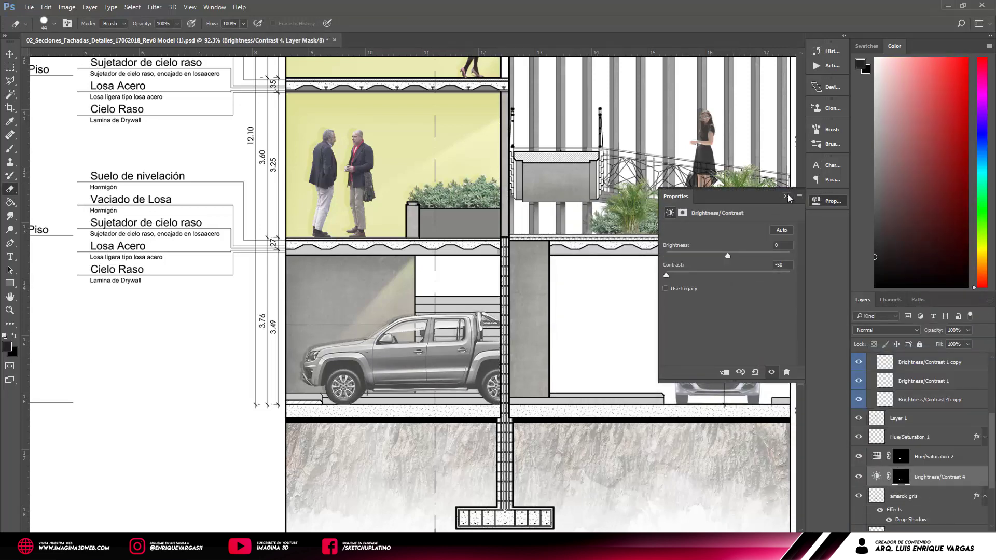
{"action": "left_click", "coordinate": [786, 197]}
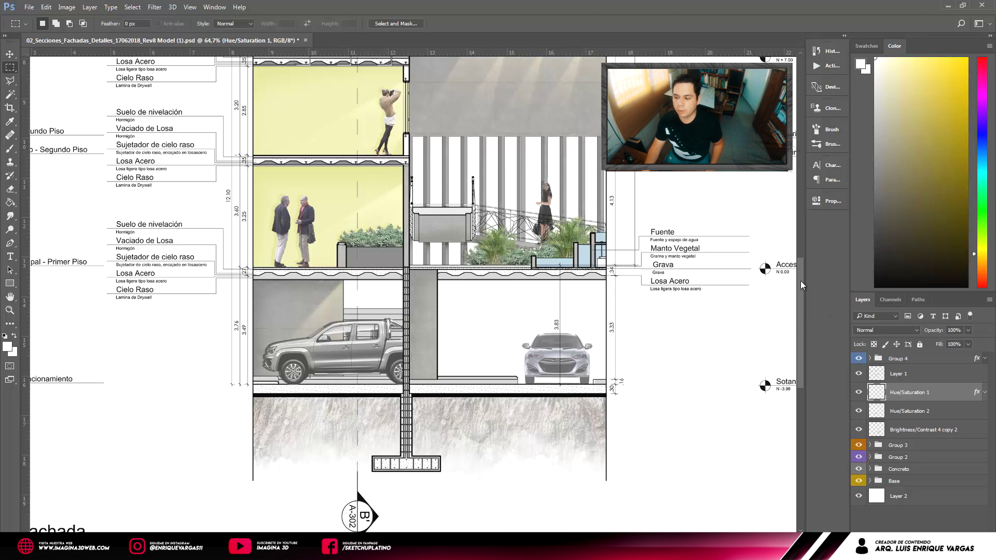
{"action": "left_click_drag", "start_coordinate": [801, 281], "coordinate": [808, 266]}
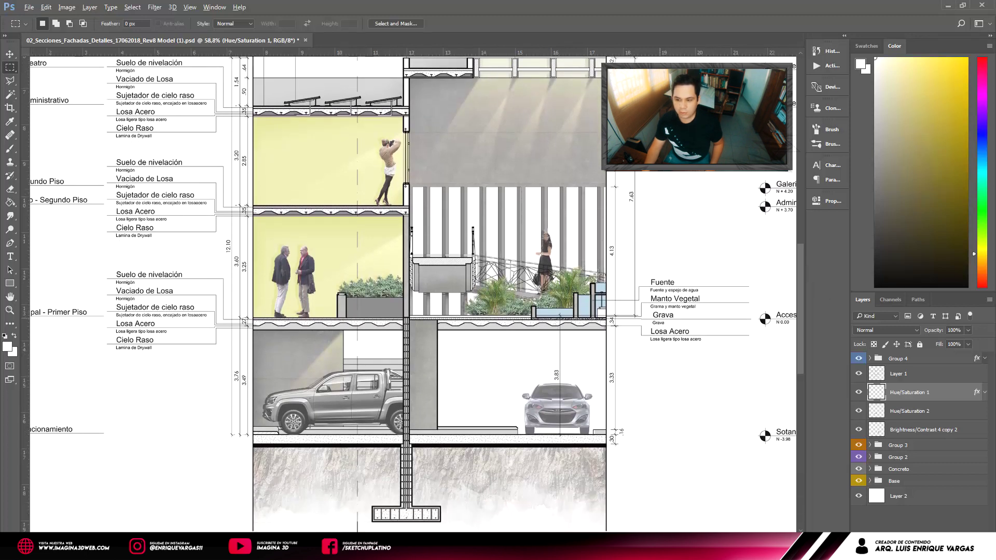
{"action": "scroll", "coordinate": [592, 296], "scroll_direction": "down", "scroll_amount": 3}
{"action": "scroll", "coordinate": [592, 298], "scroll_direction": "up", "scroll_amount": 2}
{"action": "scroll", "coordinate": [591, 301], "scroll_direction": "up", "scroll_amount": 1}
{"action": "scroll", "coordinate": [591, 301], "scroll_direction": "up", "scroll_amount": 1}
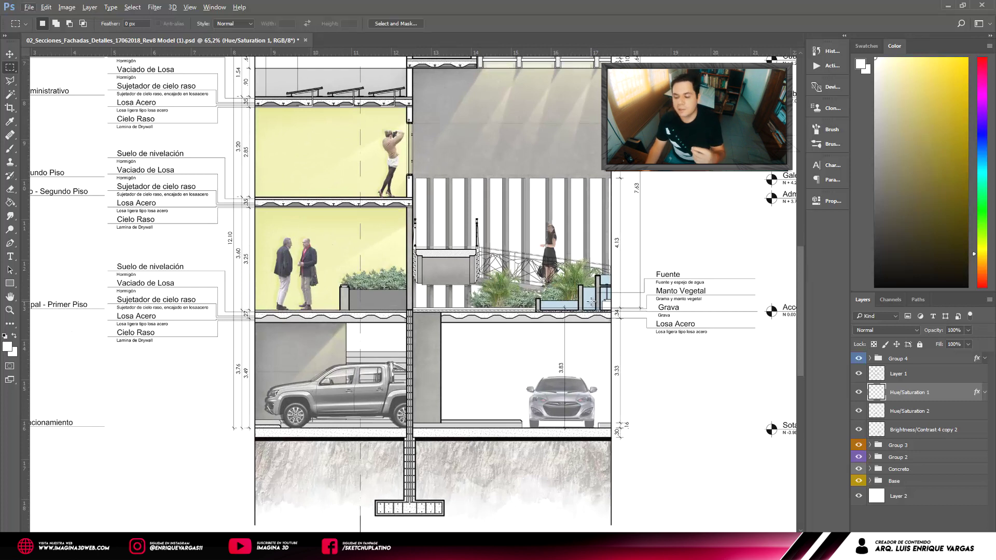
{"action": "scroll", "coordinate": [564, 345], "scroll_direction": "up", "scroll_amount": 2}
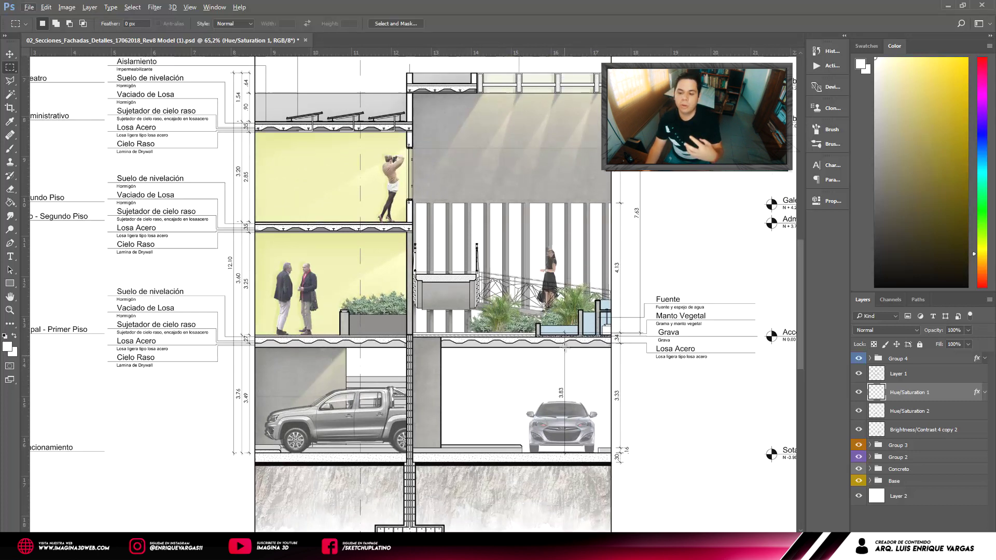
{"action": "scroll", "coordinate": [564, 345], "scroll_direction": "up", "scroll_amount": 1}
{"action": "scroll", "coordinate": [564, 346], "scroll_direction": "down", "scroll_amount": 3}
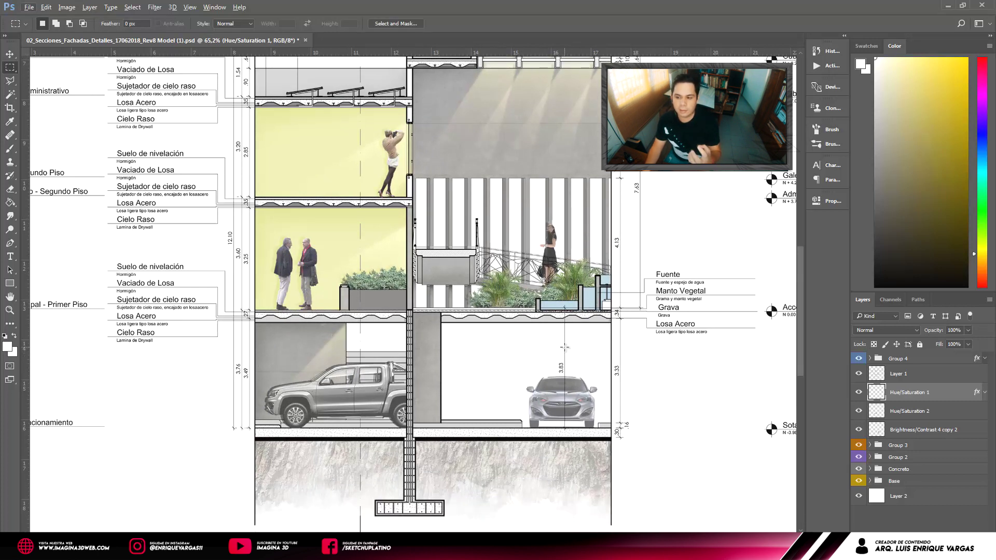
{"action": "scroll", "coordinate": [514, 317], "scroll_direction": "down", "scroll_amount": 3}
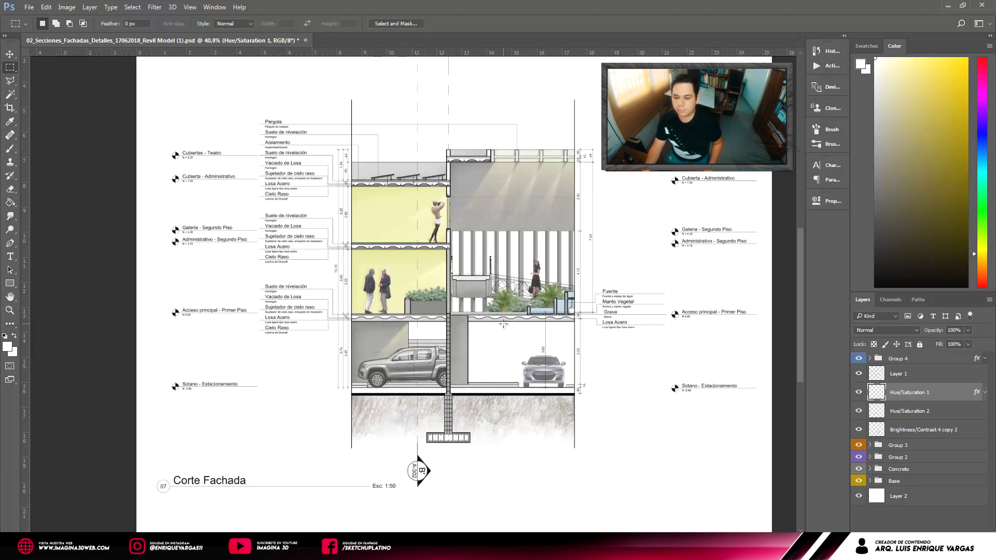
{"action": "scroll", "coordinate": [506, 297], "scroll_direction": "up", "scroll_amount": 1}
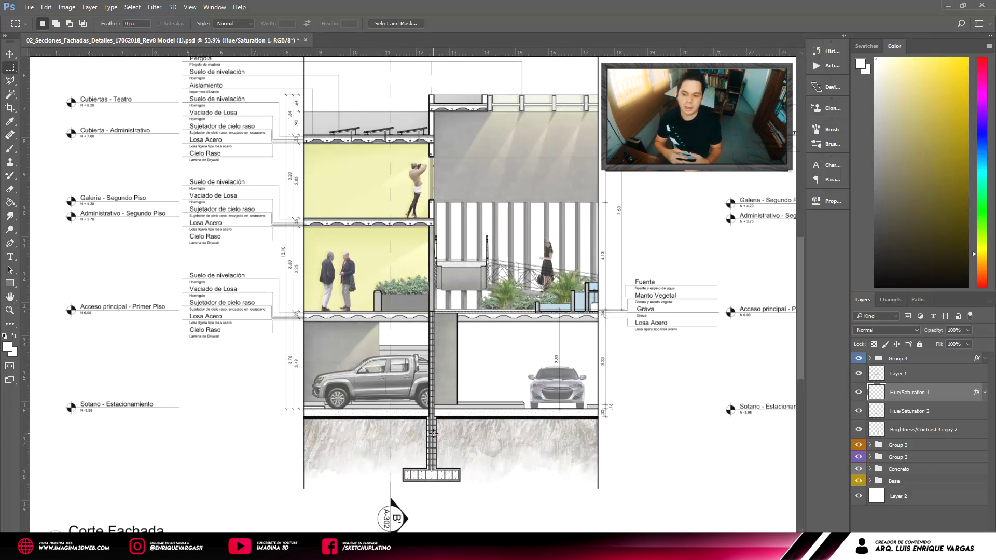
{"action": "scroll", "coordinate": [489, 199], "scroll_direction": "up", "scroll_amount": 2}
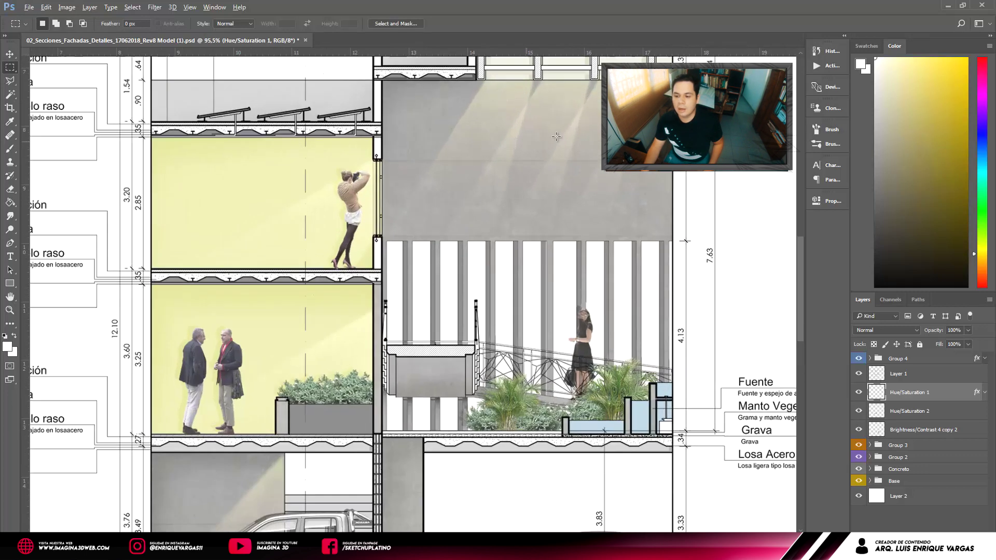
{"action": "scroll", "coordinate": [563, 132], "scroll_direction": "up", "scroll_amount": 3}
{"action": "scroll", "coordinate": [371, 210], "scroll_direction": "down", "scroll_amount": 1}
{"action": "scroll", "coordinate": [467, 238], "scroll_direction": "down", "scroll_amount": 2}
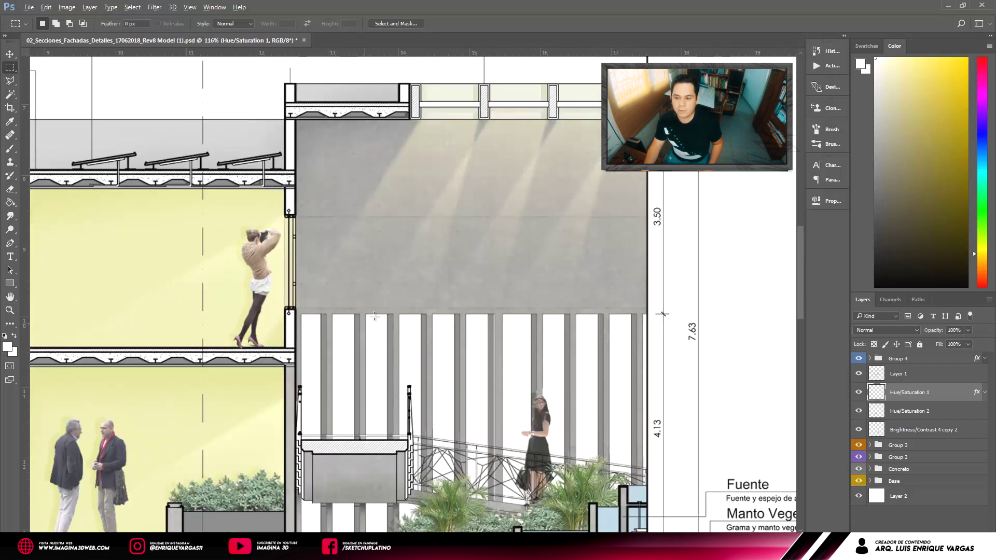
{"action": "scroll", "coordinate": [543, 264], "scroll_direction": "down", "scroll_amount": 1}
{"action": "scroll", "coordinate": [415, 322], "scroll_direction": "down", "scroll_amount": 1}
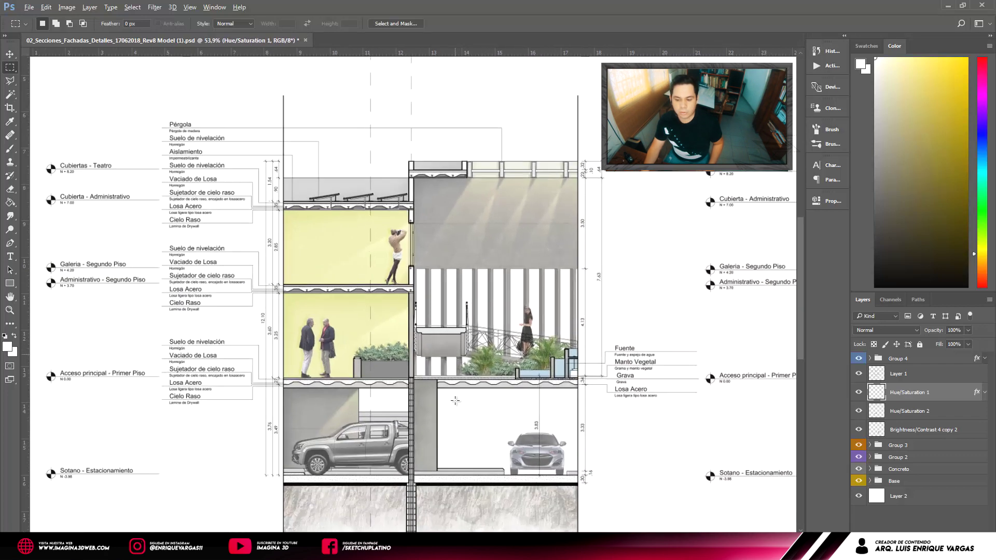
{"action": "scroll", "coordinate": [448, 353], "scroll_direction": "down", "scroll_amount": 1}
{"action": "scroll", "coordinate": [485, 384], "scroll_direction": "down", "scroll_amount": 1}
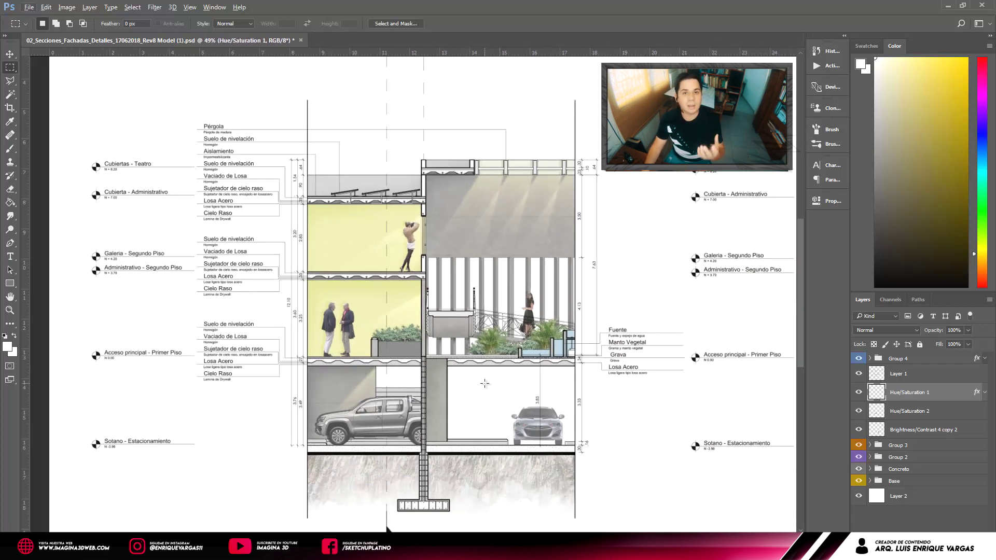
{"action": "scroll", "coordinate": [423, 334], "scroll_direction": "down", "scroll_amount": 1}
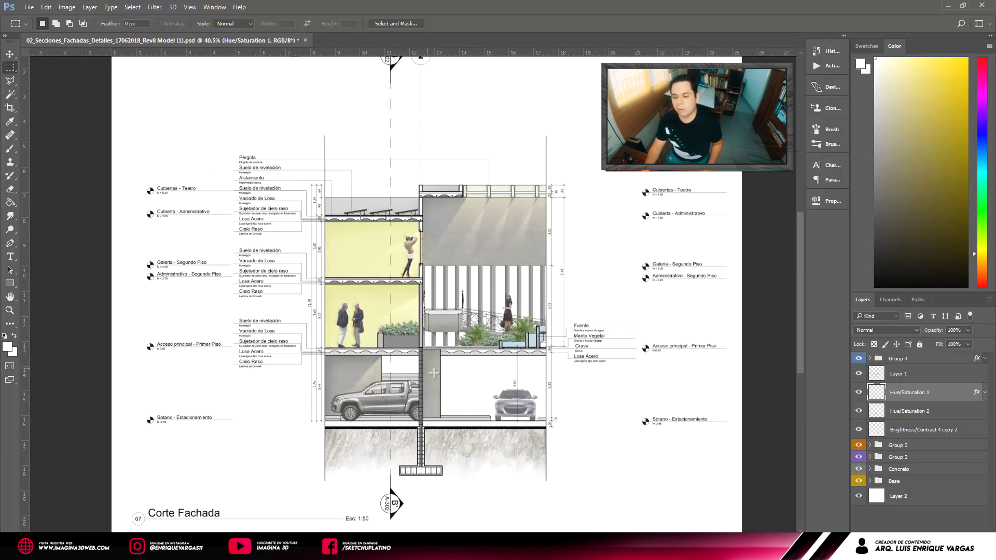
{"action": "scroll", "coordinate": [450, 371], "scroll_direction": "up", "scroll_amount": 2}
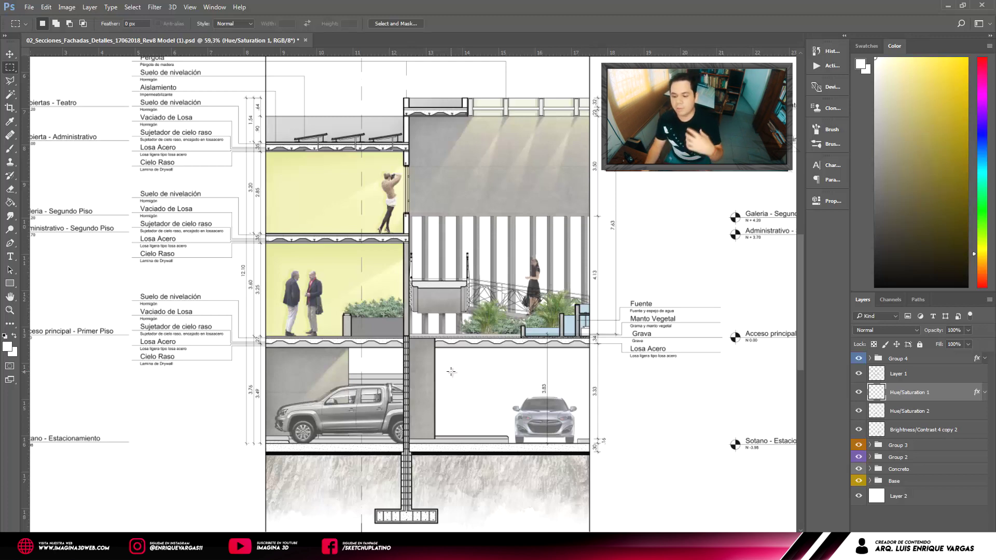
{"action": "scroll", "coordinate": [427, 337], "scroll_direction": "down", "scroll_amount": 2}
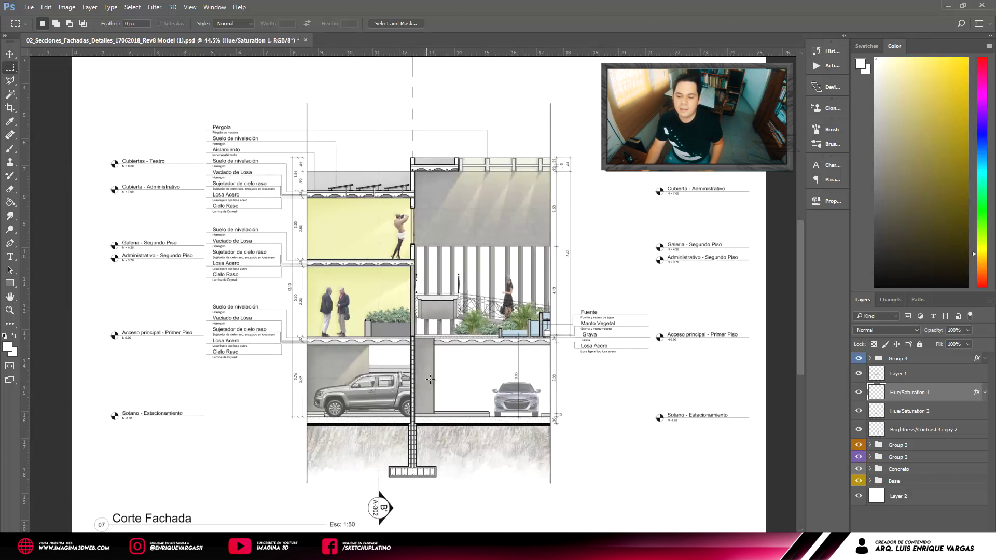